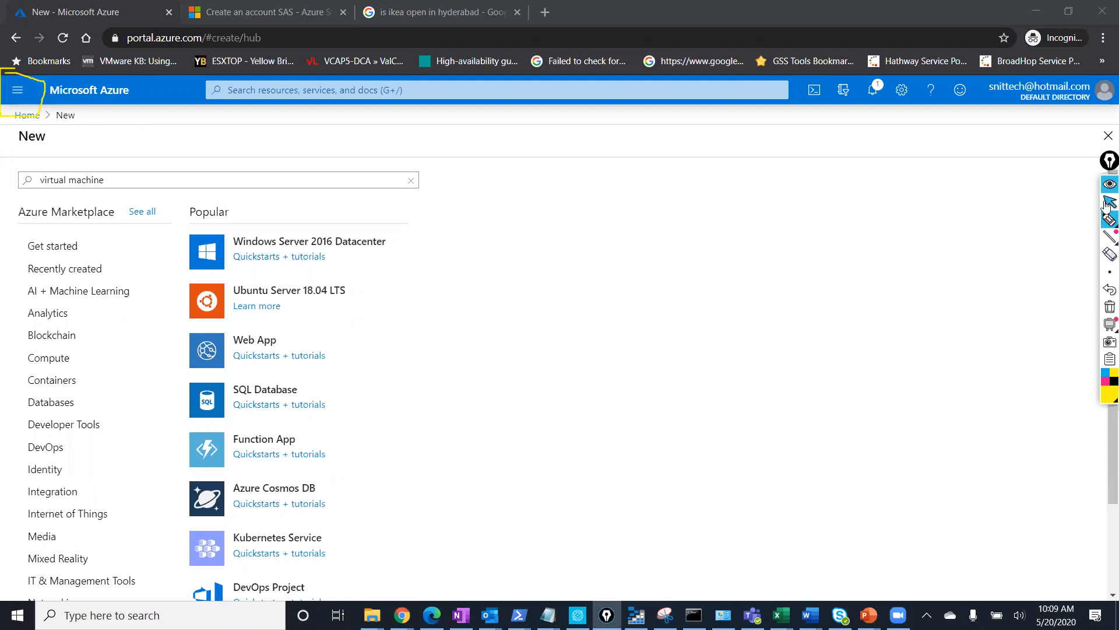
Start a new virtual machine from the portal menu's Virtual machines entry.
{"action": "left_click", "coordinate": [16, 91]}
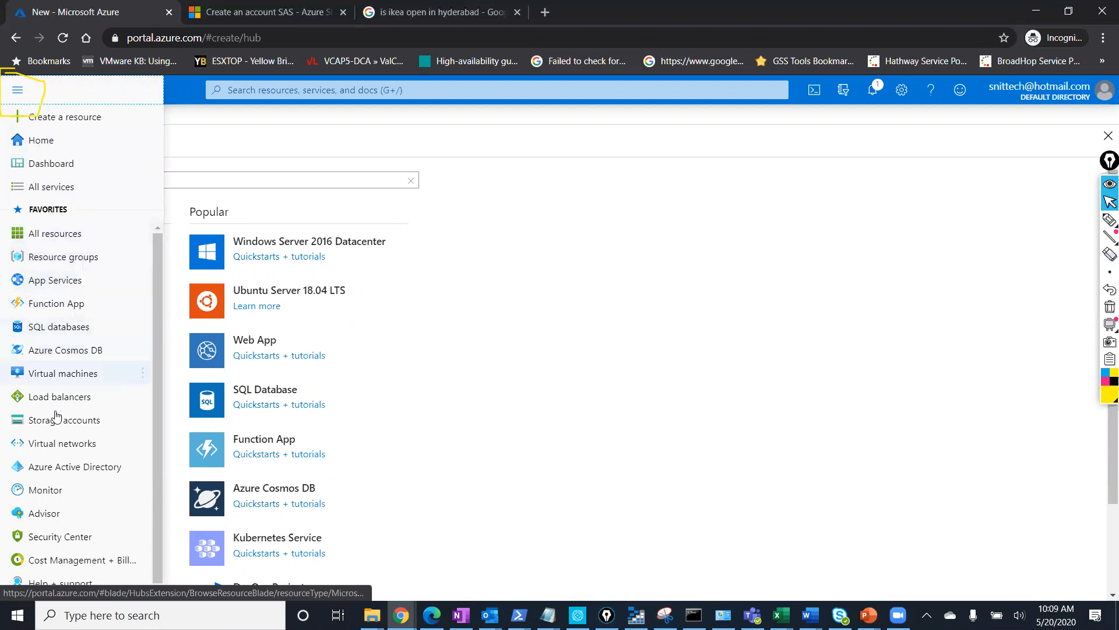
{"action": "mouse_move", "coordinate": [63, 378]}
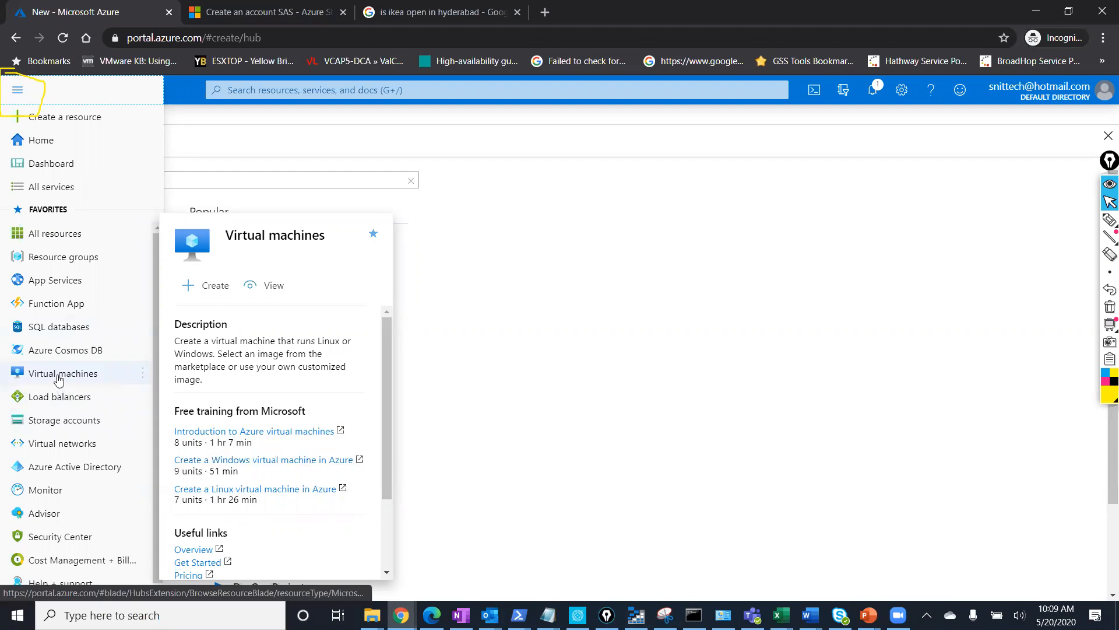
{"action": "left_click", "coordinate": [19, 91]}
{"action": "left_click", "coordinate": [18, 91]}
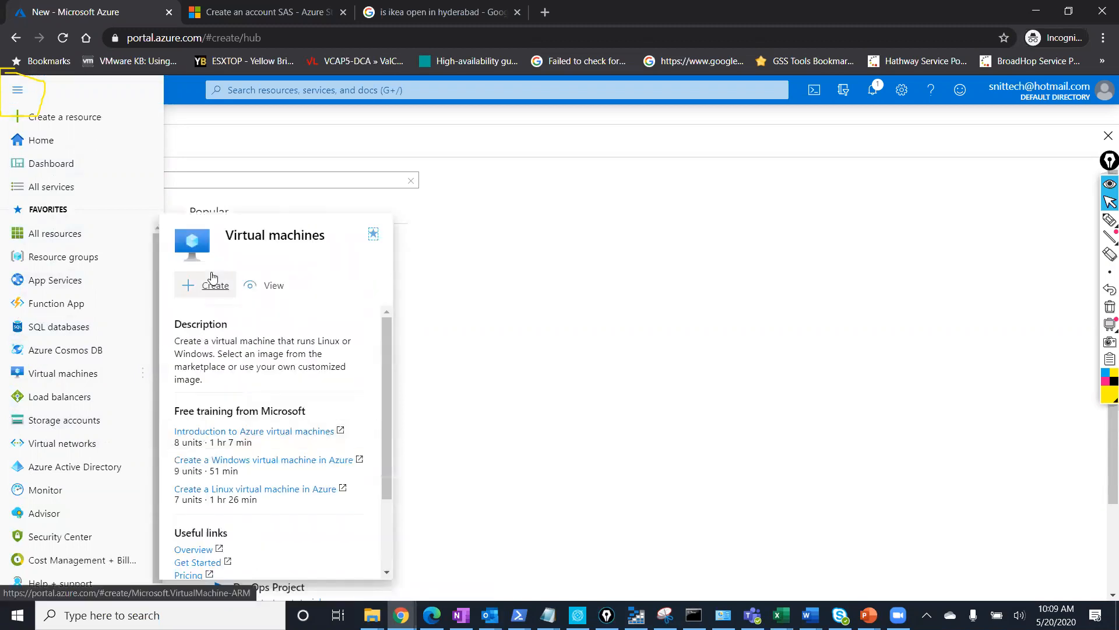
{"action": "left_click", "coordinate": [212, 281]}
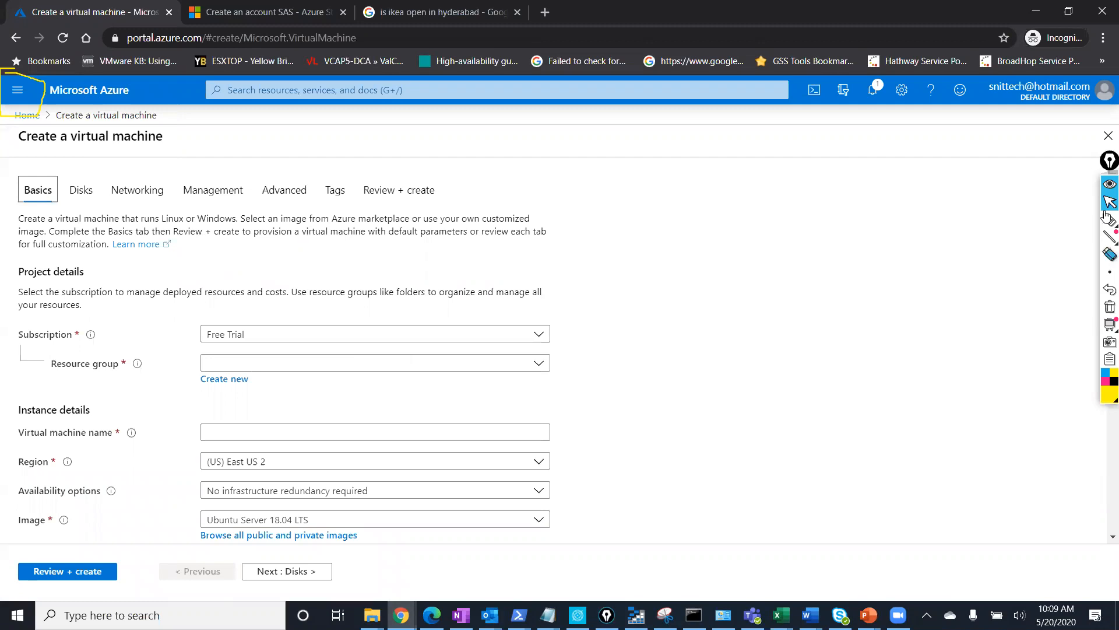
{"action": "left_click", "coordinate": [1107, 255]}
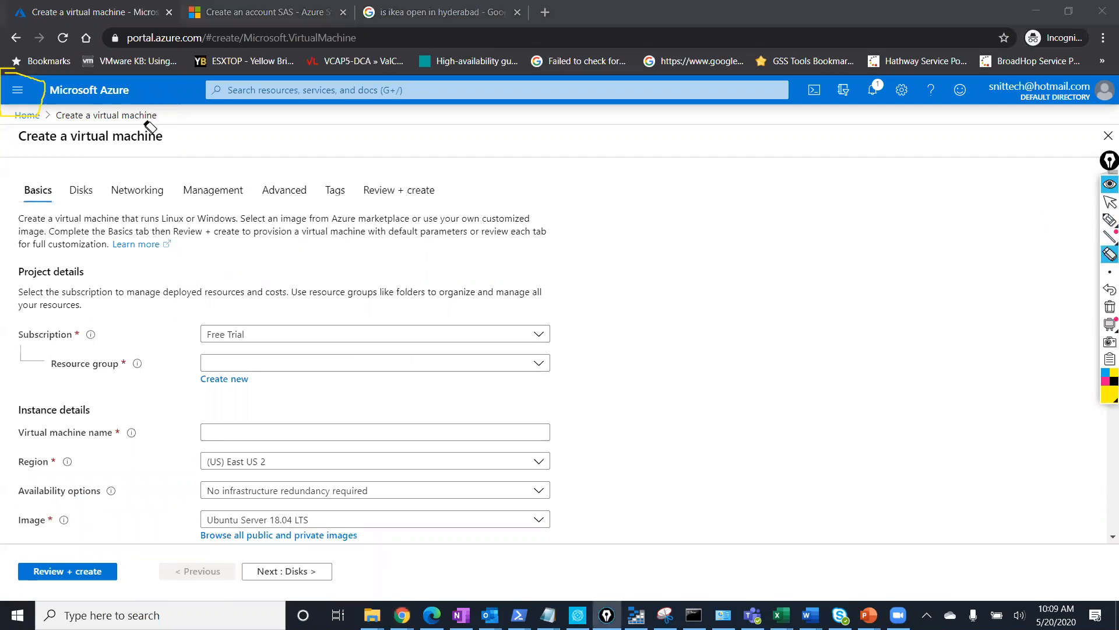
{"action": "left_click", "coordinate": [32, 82]}
{"action": "left_click", "coordinate": [1109, 202]}
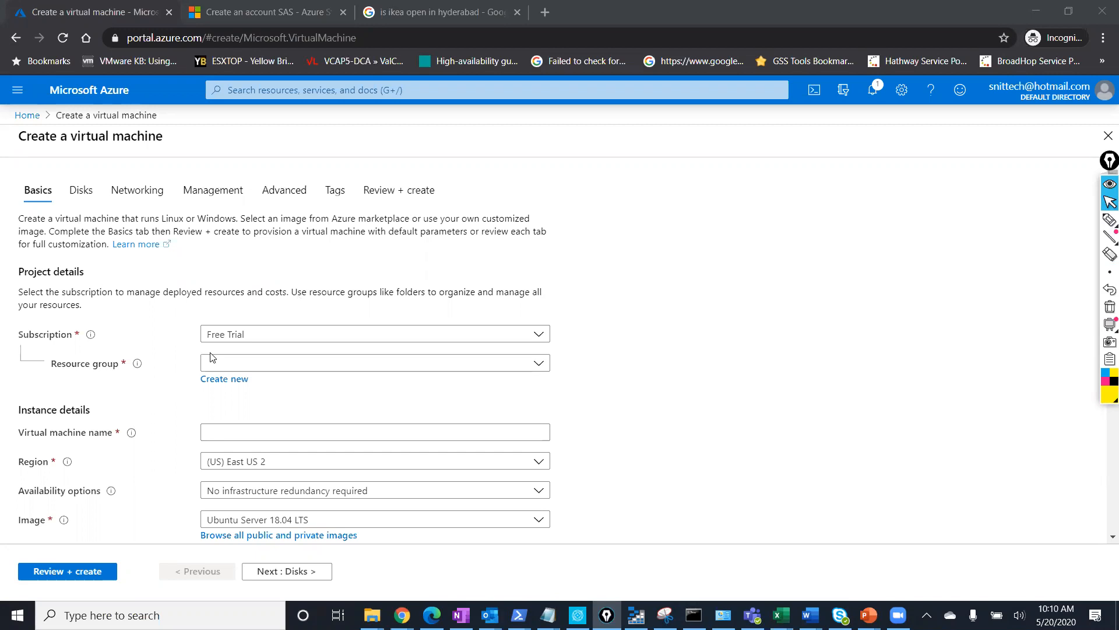
{"action": "left_click", "coordinate": [290, 333]}
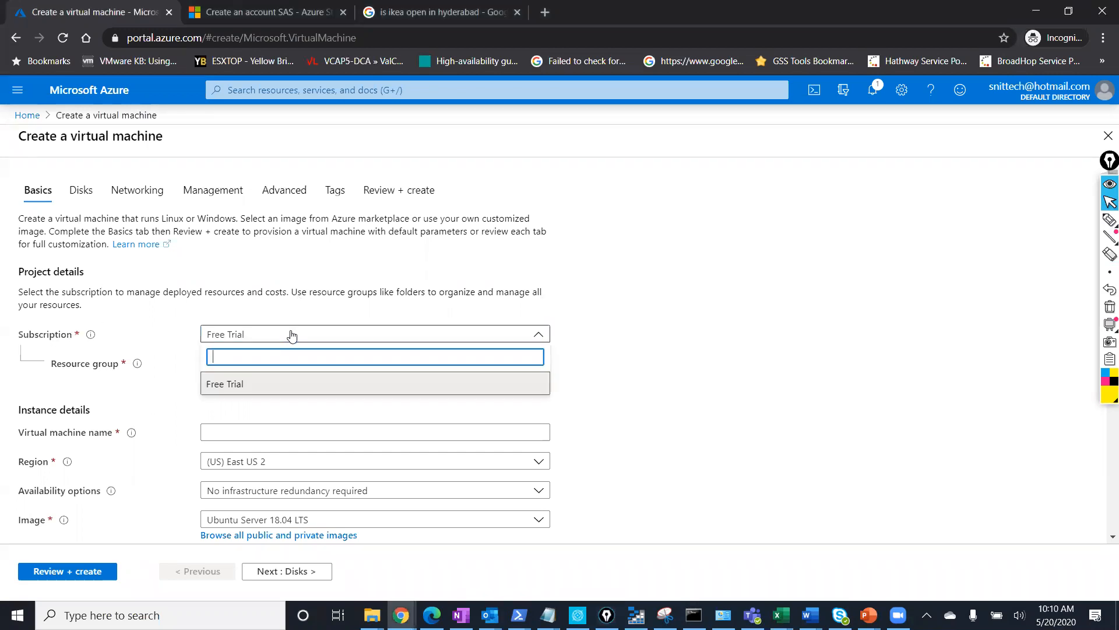
{"action": "left_click", "coordinate": [293, 336]}
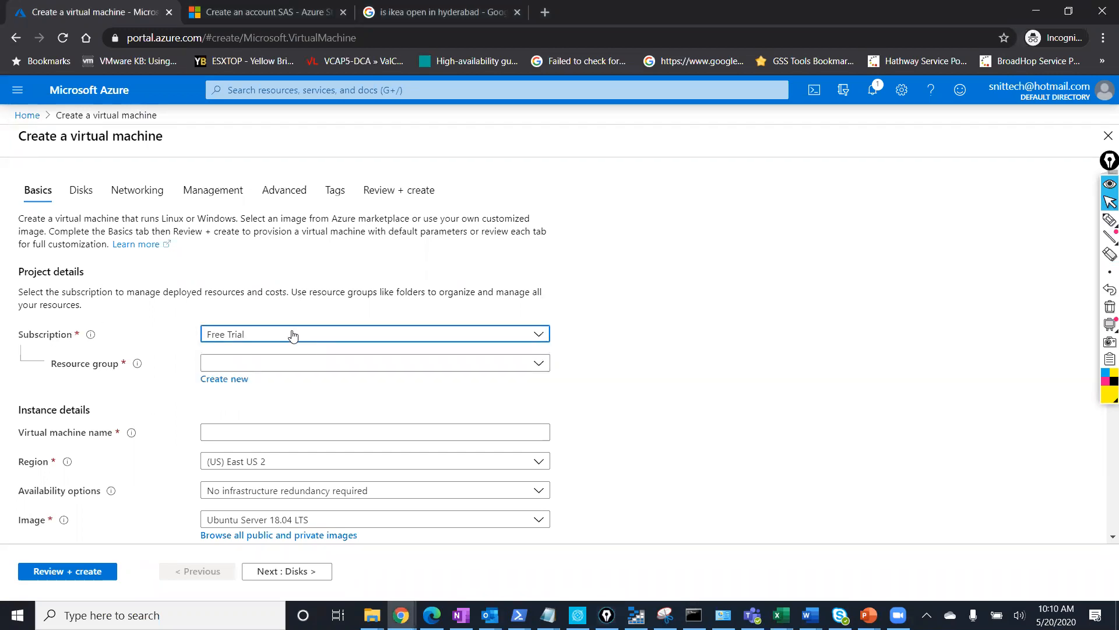
{"action": "left_click", "coordinate": [241, 371]}
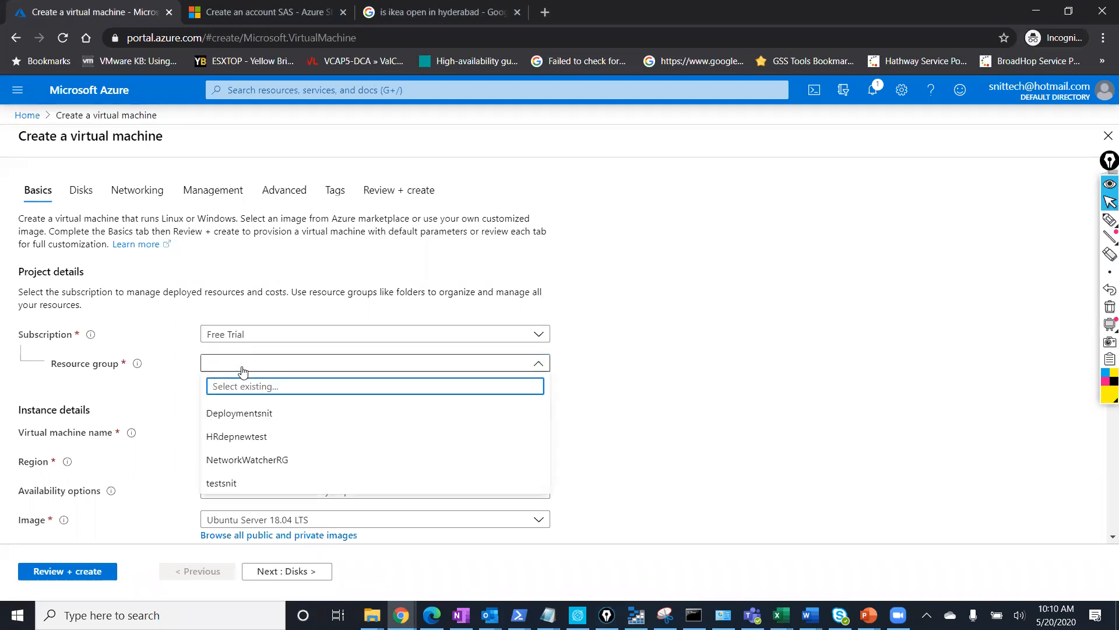
{"action": "left_click", "coordinate": [728, 378]}
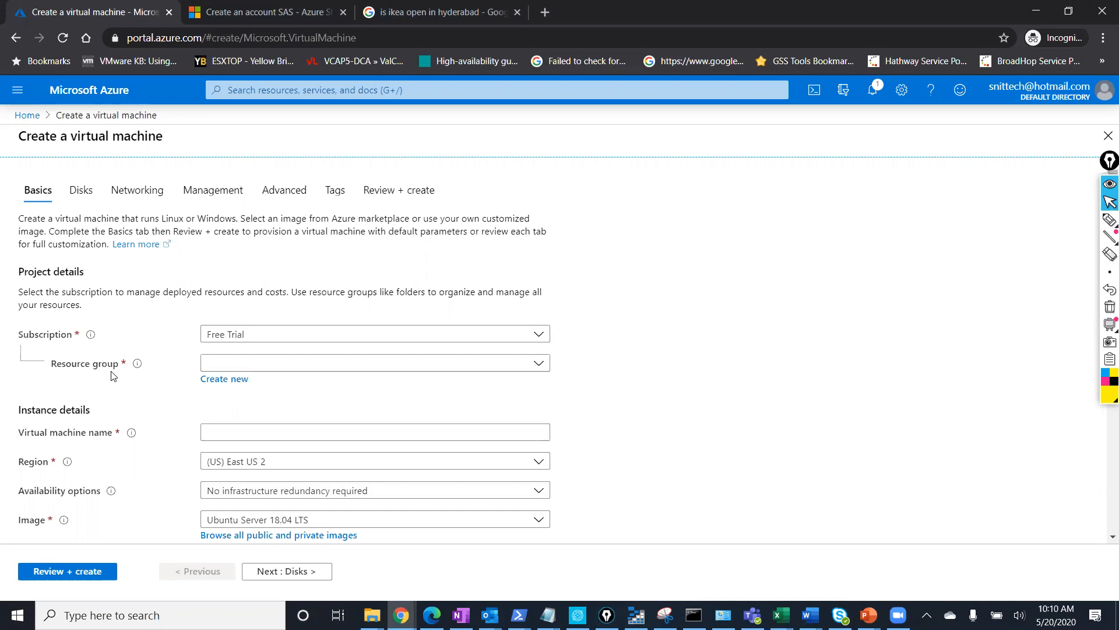
Create a new resource group named HRnewres and keep it selected for the VM.
{"action": "left_click", "coordinate": [233, 379]}
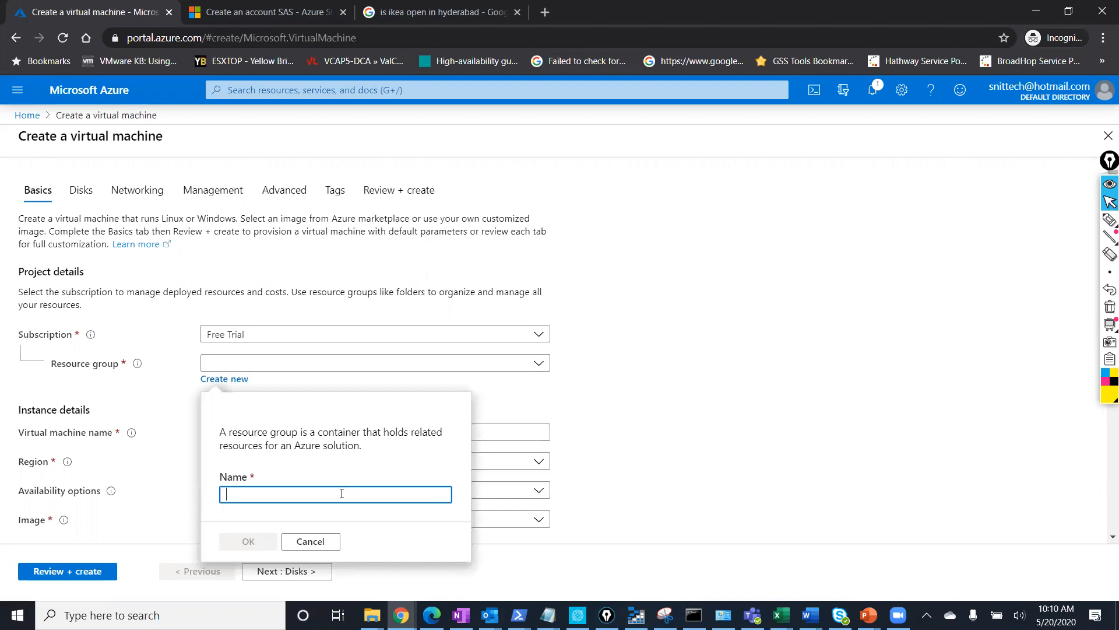
{"action": "type", "text": "HRnewres"}
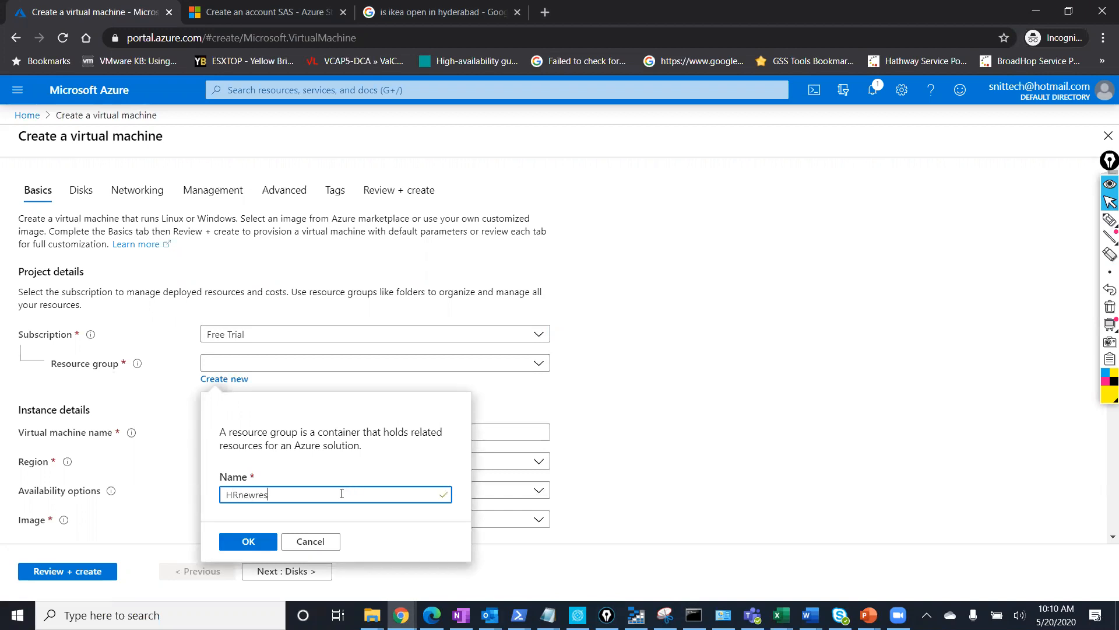
{"action": "left_click", "coordinate": [249, 543]}
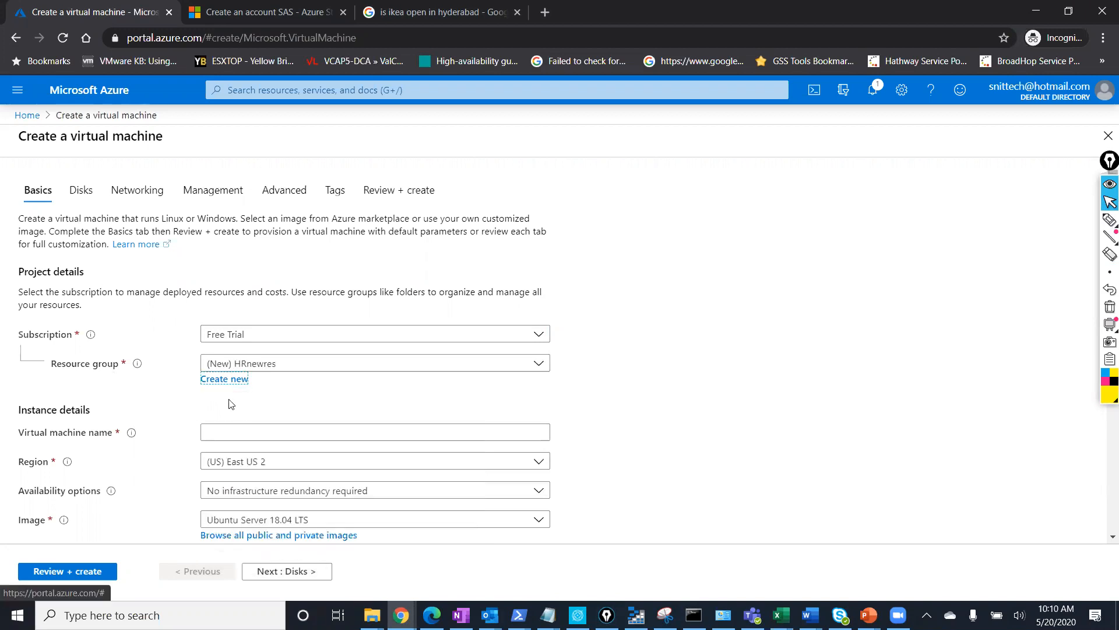
{"action": "left_click", "coordinate": [342, 370]}
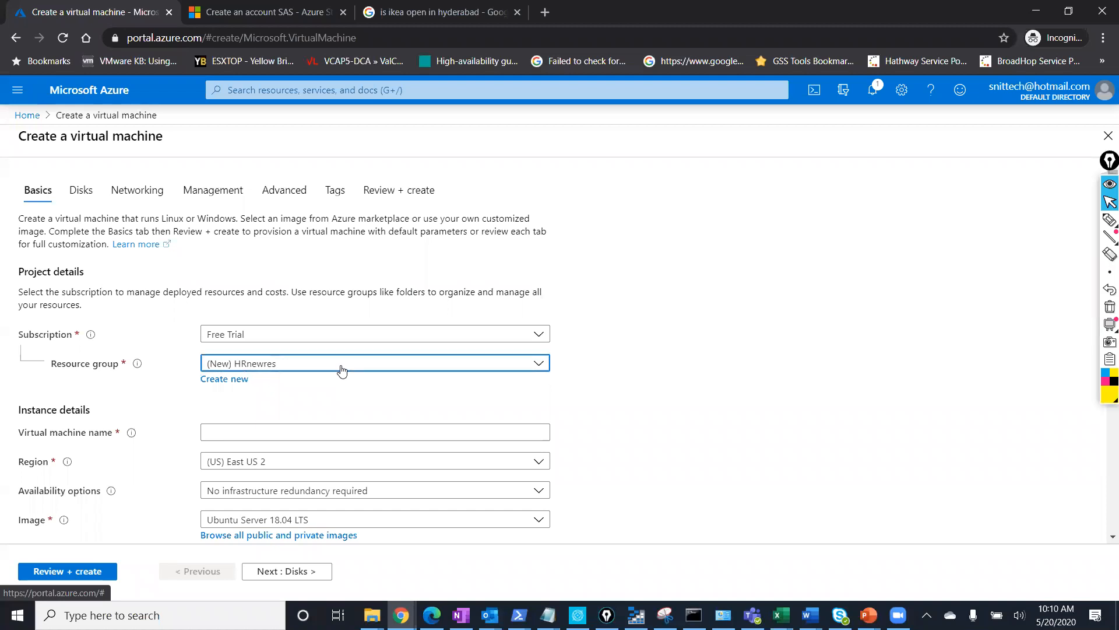
{"action": "left_click", "coordinate": [341, 370]}
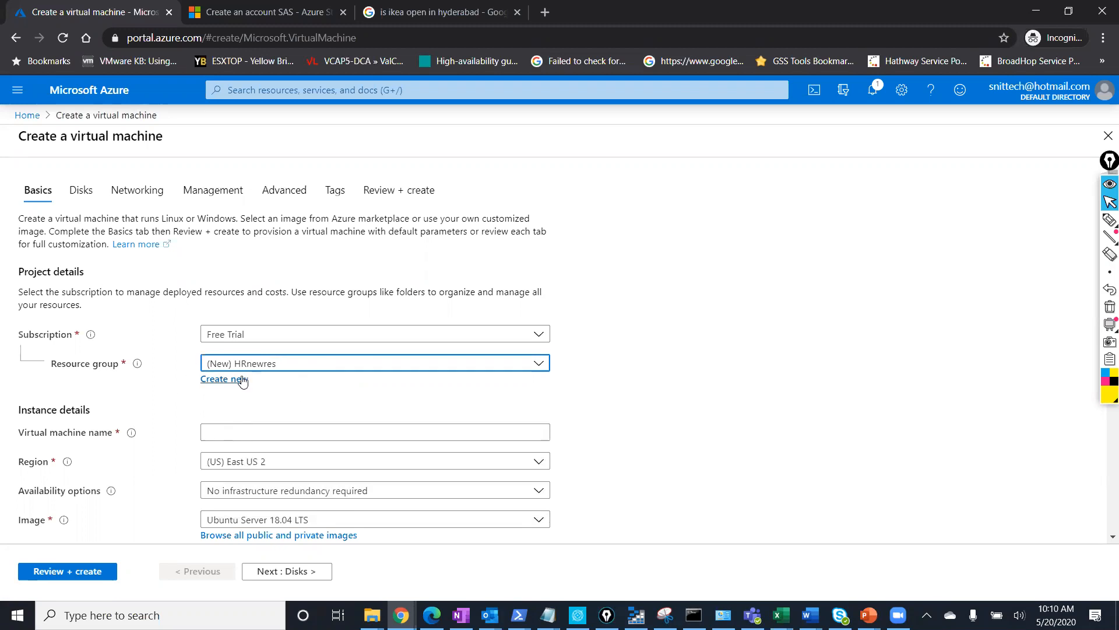
Name the VM hrtestnew and set its region to (US) East US, leaving the image unchanged.
{"action": "scroll", "coordinate": [221, 414], "scroll_direction": "down", "scroll_amount": 1}
{"action": "left_click", "coordinate": [238, 399]}
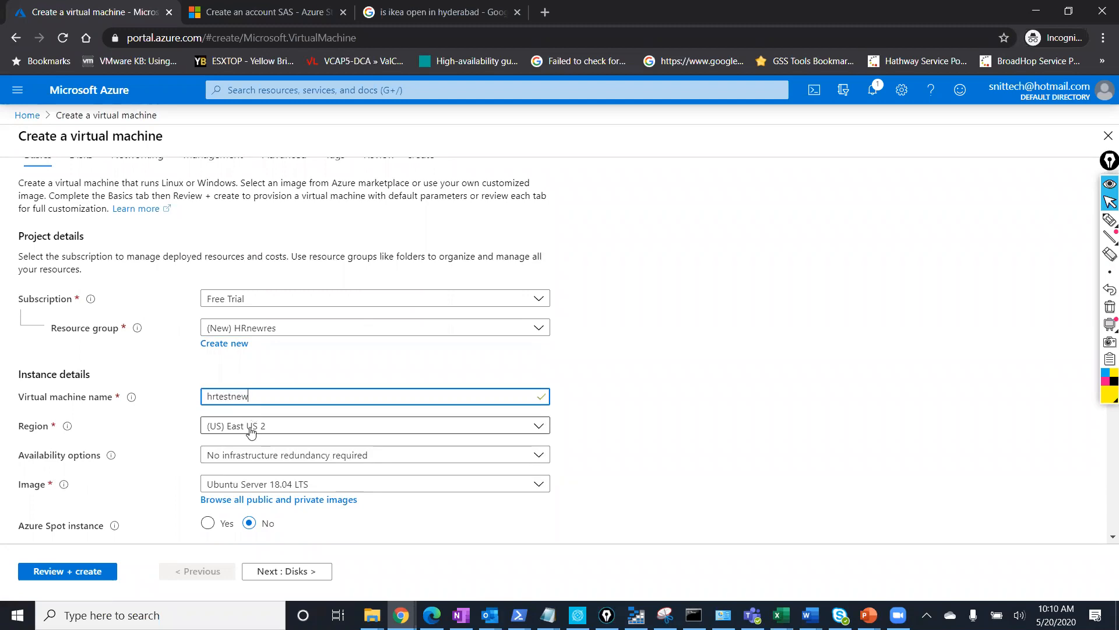
{"action": "left_click", "coordinate": [251, 431]}
{"action": "left_click", "coordinate": [255, 170]}
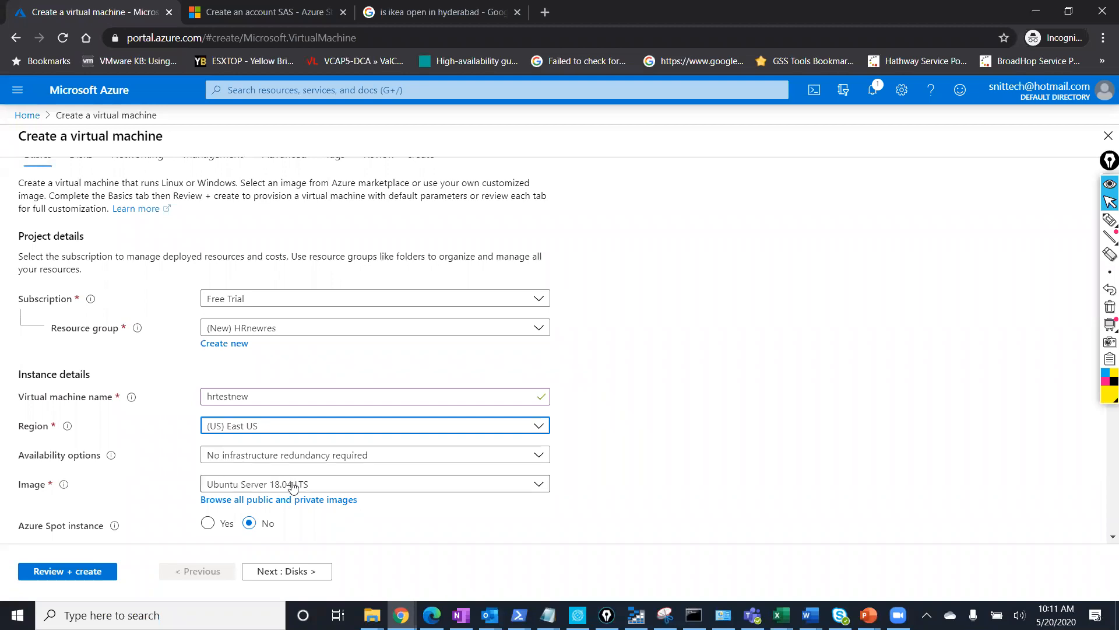
{"action": "left_click", "coordinate": [293, 486]}
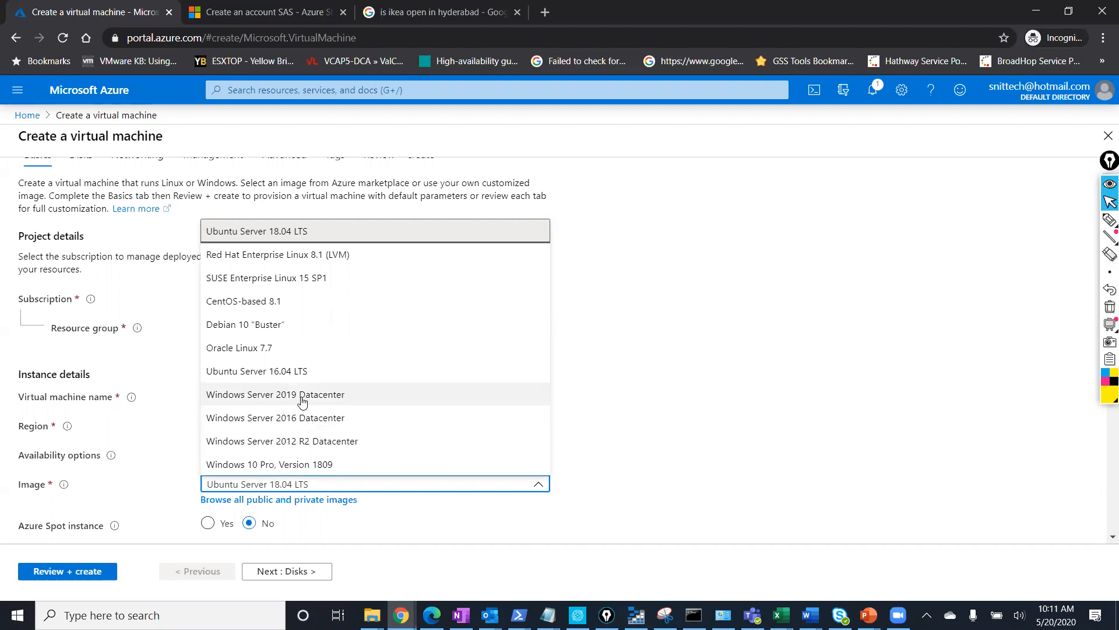
{"action": "left_click", "coordinate": [742, 450]}
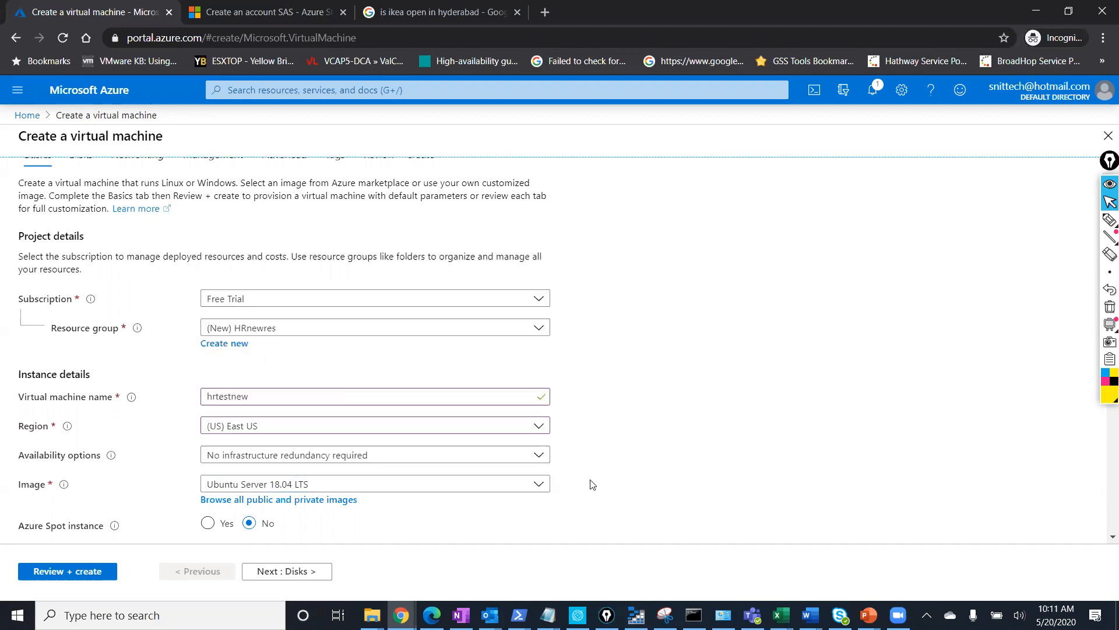
Browse all images and search the marketplace for Windows Server images.
{"action": "left_click", "coordinate": [281, 503]}
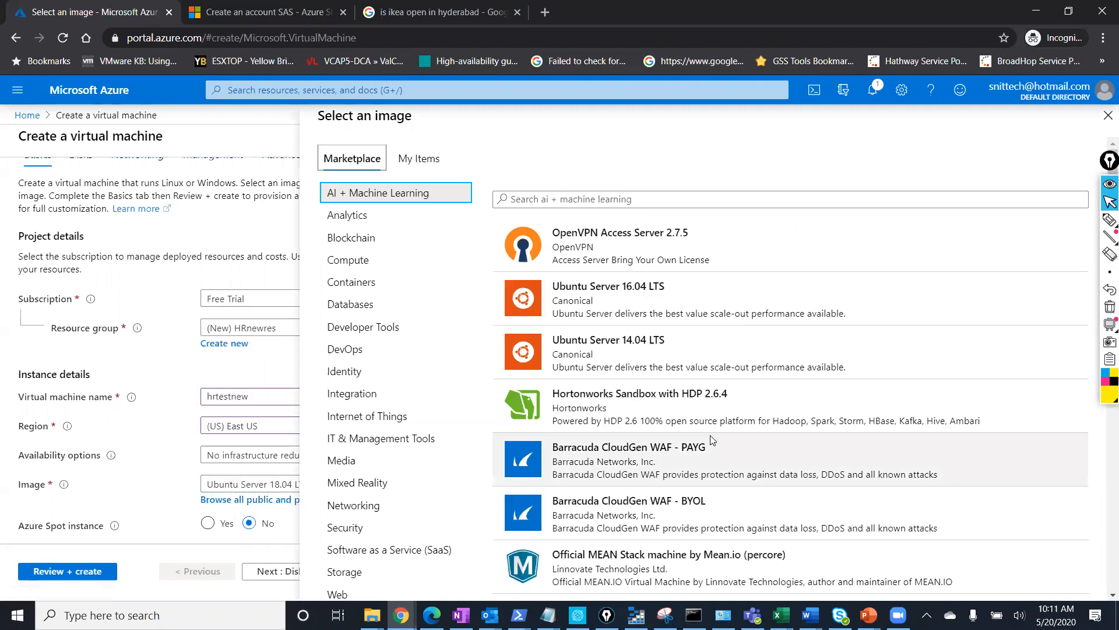
{"action": "left_click", "coordinate": [647, 204]}
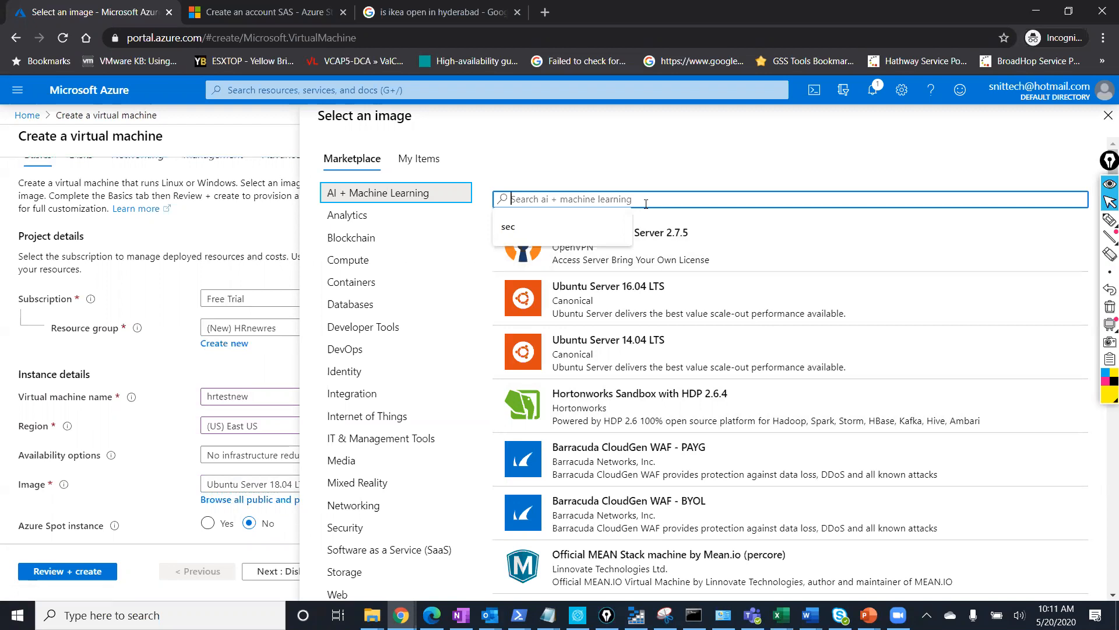
{"action": "type", "text": "windows"}
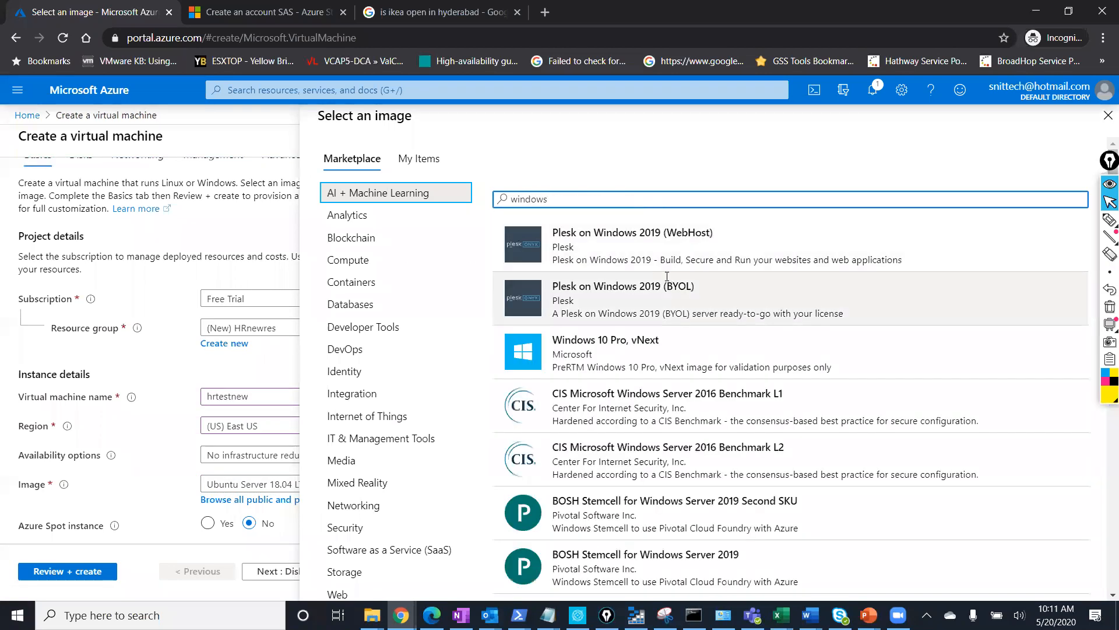
{"action": "scroll", "coordinate": [700, 435], "scroll_direction": "down", "scroll_amount": 4}
{"action": "scroll", "coordinate": [699, 434], "scroll_direction": "down", "scroll_amount": 10}
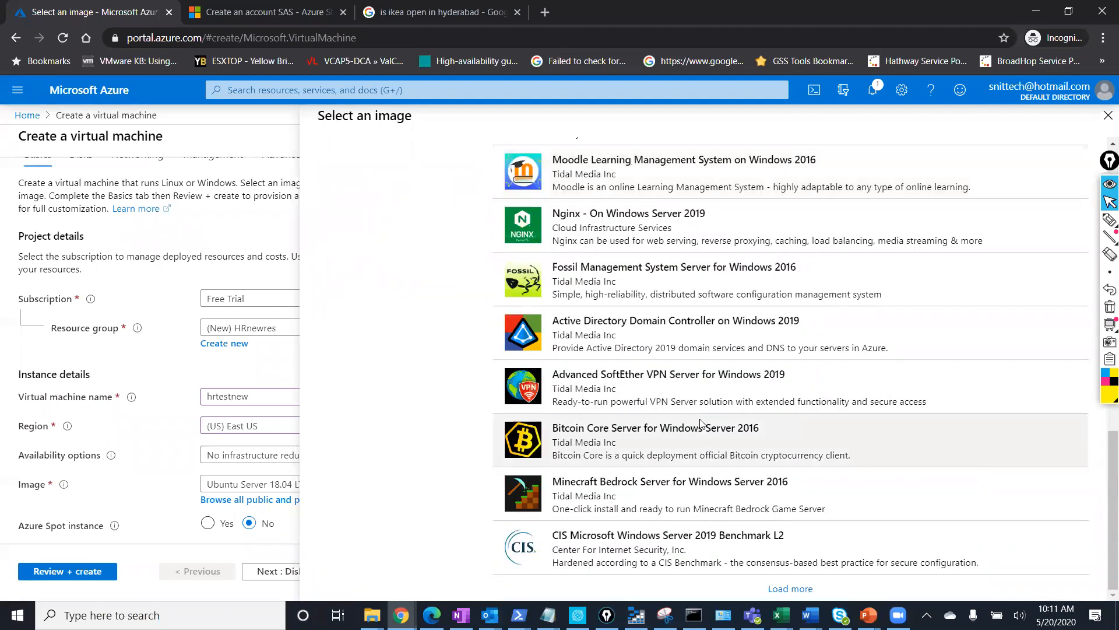
{"action": "scroll", "coordinate": [700, 424], "scroll_direction": "up", "scroll_amount": 14}
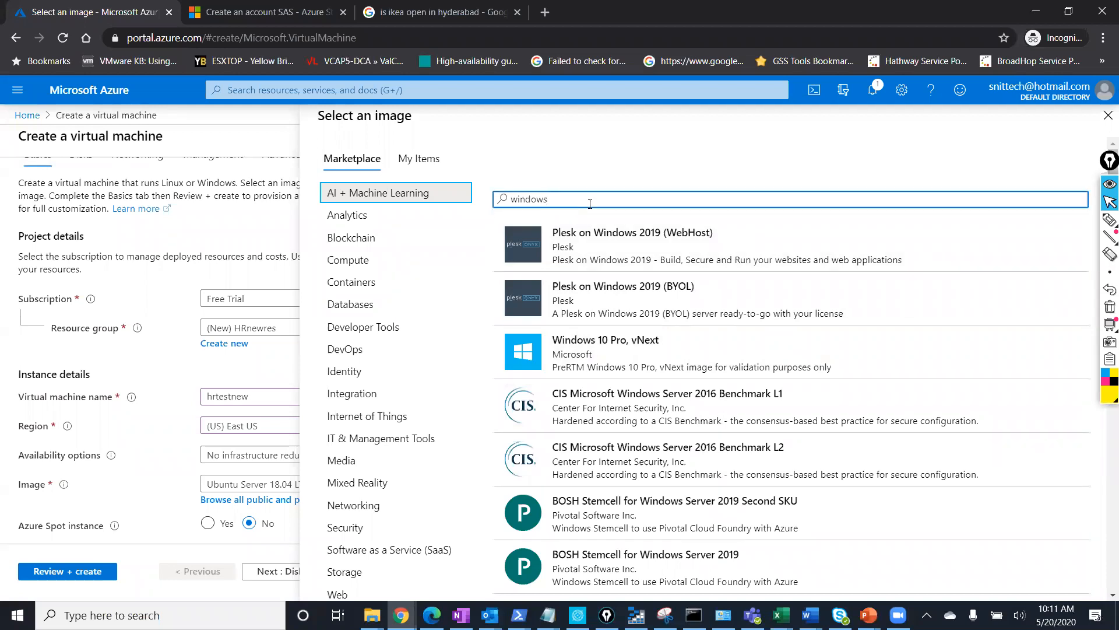
{"action": "key", "text": "BackSpace"}
{"action": "key", "text": "BackSpace"}
{"action": "key", "text": "BackSpace"}
{"action": "key", "text": "BackSpace"}
{"action": "key", "text": "BackSpace"}
{"action": "type", "text": "2019"}
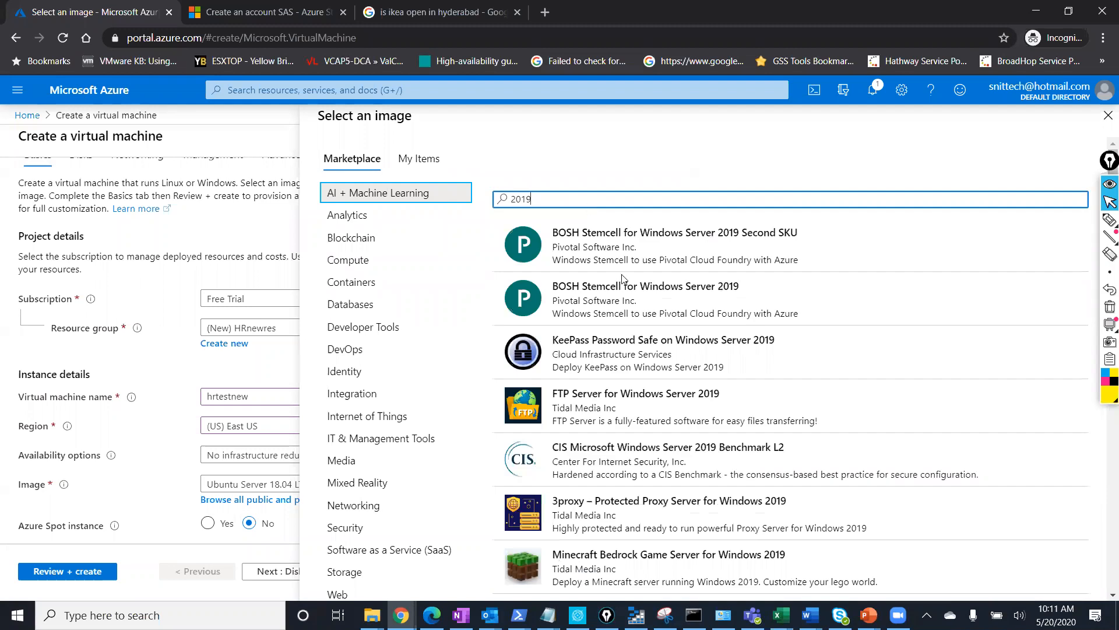
{"action": "scroll", "coordinate": [623, 279], "scroll_direction": "down", "scroll_amount": 13}
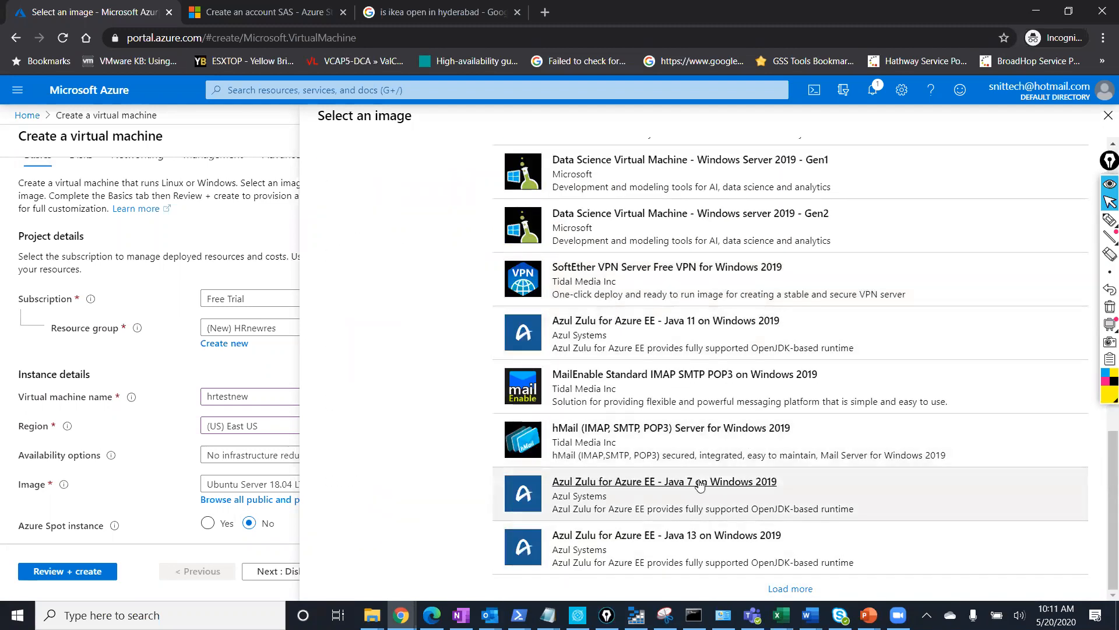
{"action": "scroll", "coordinate": [699, 484], "scroll_direction": "up", "scroll_amount": 13}
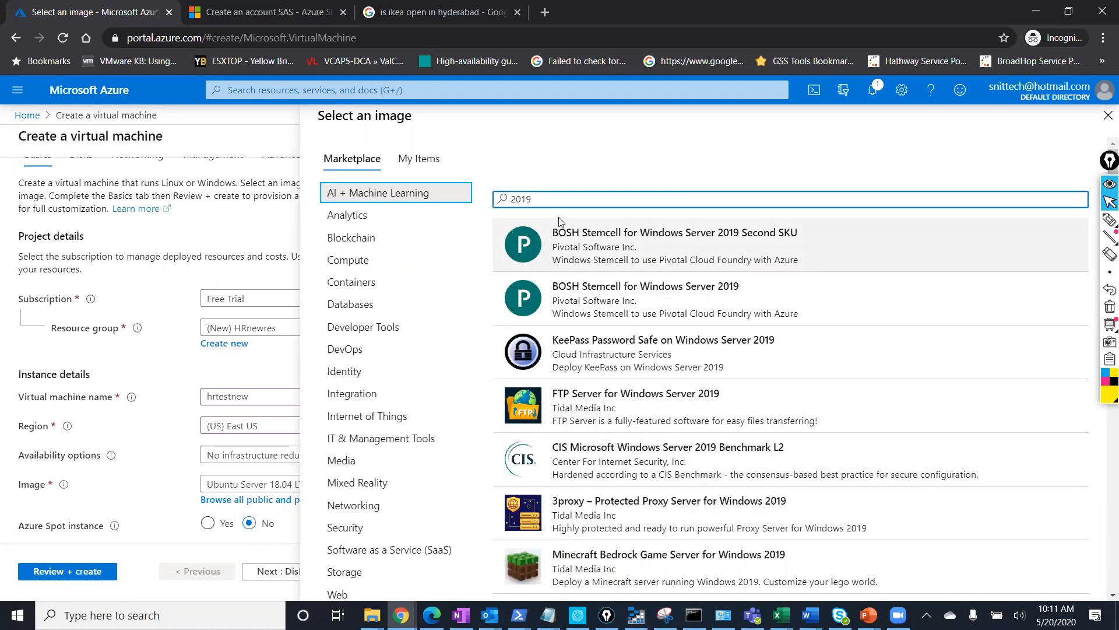
Clear the image search and view My Items, which lists no saved images.
{"action": "key", "text": "BackSpace"}
{"action": "type", "text": "I"}
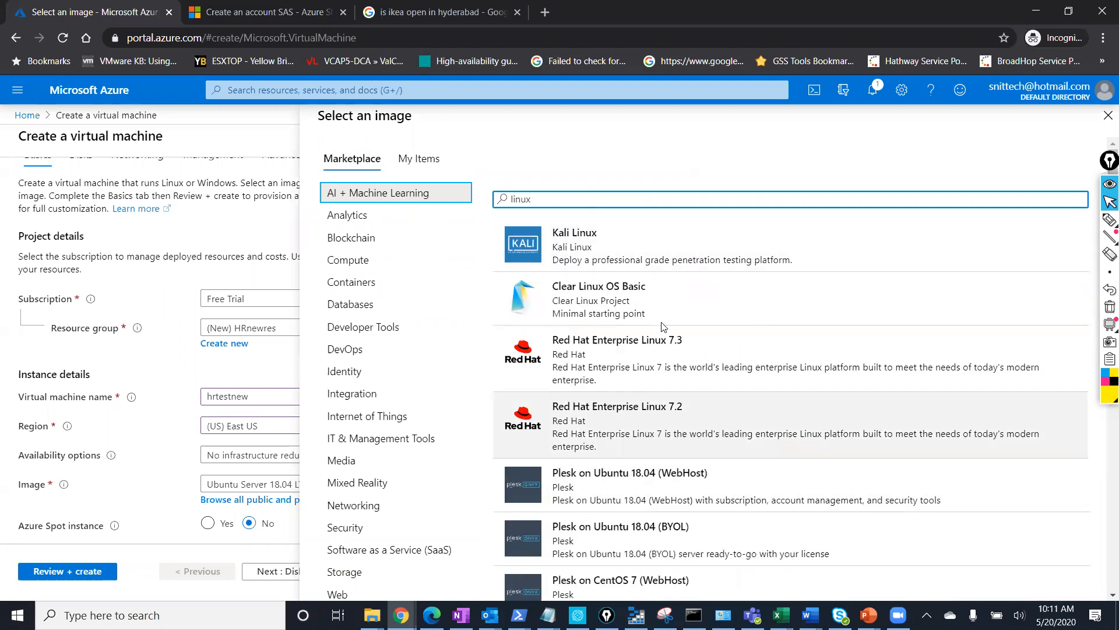
{"action": "scroll", "coordinate": [659, 366], "scroll_direction": "down", "scroll_amount": 4}
{"action": "scroll", "coordinate": [659, 366], "scroll_direction": "down", "scroll_amount": 3}
{"action": "scroll", "coordinate": [641, 321], "scroll_direction": "up", "scroll_amount": 3}
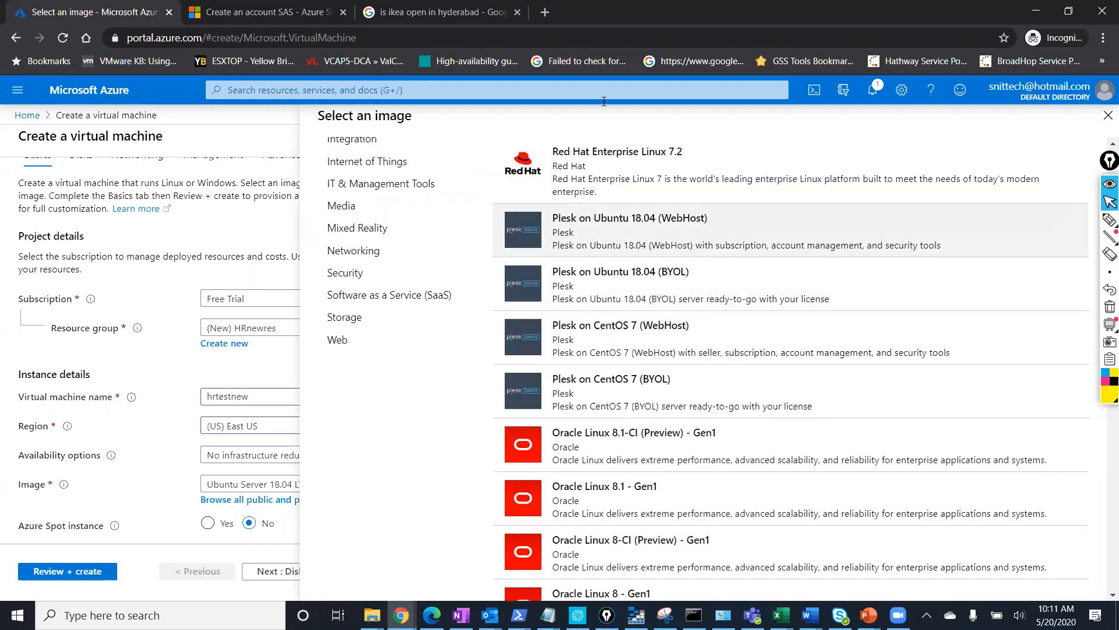
{"action": "scroll", "coordinate": [594, 228], "scroll_direction": "down", "scroll_amount": 3}
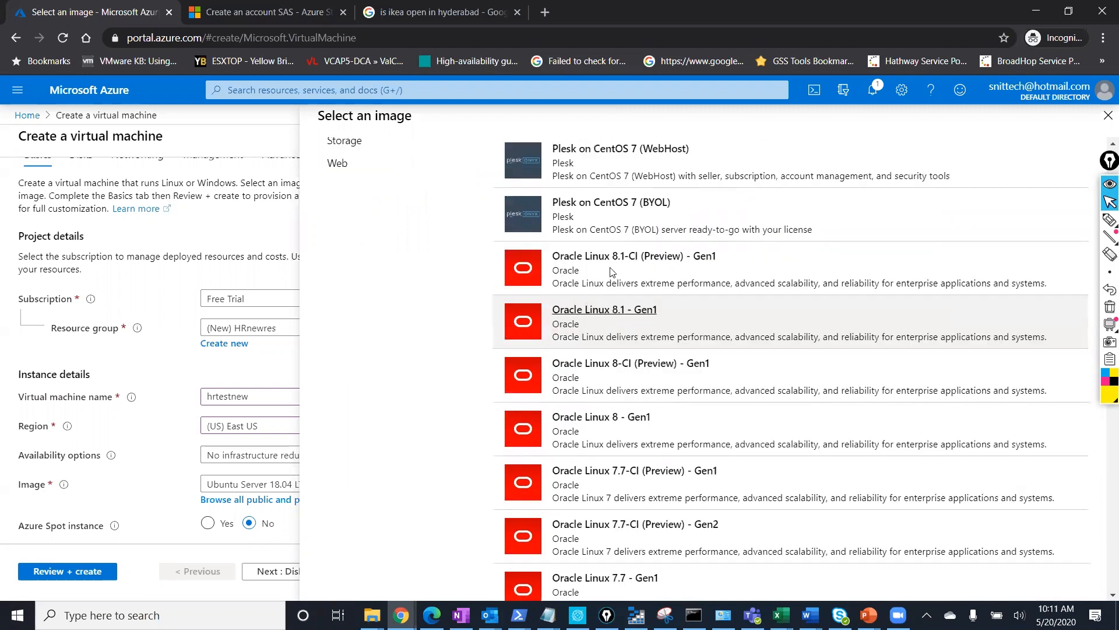
{"action": "scroll", "coordinate": [621, 291], "scroll_direction": "down", "scroll_amount": 6}
{"action": "scroll", "coordinate": [624, 300], "scroll_direction": "down", "scroll_amount": 5}
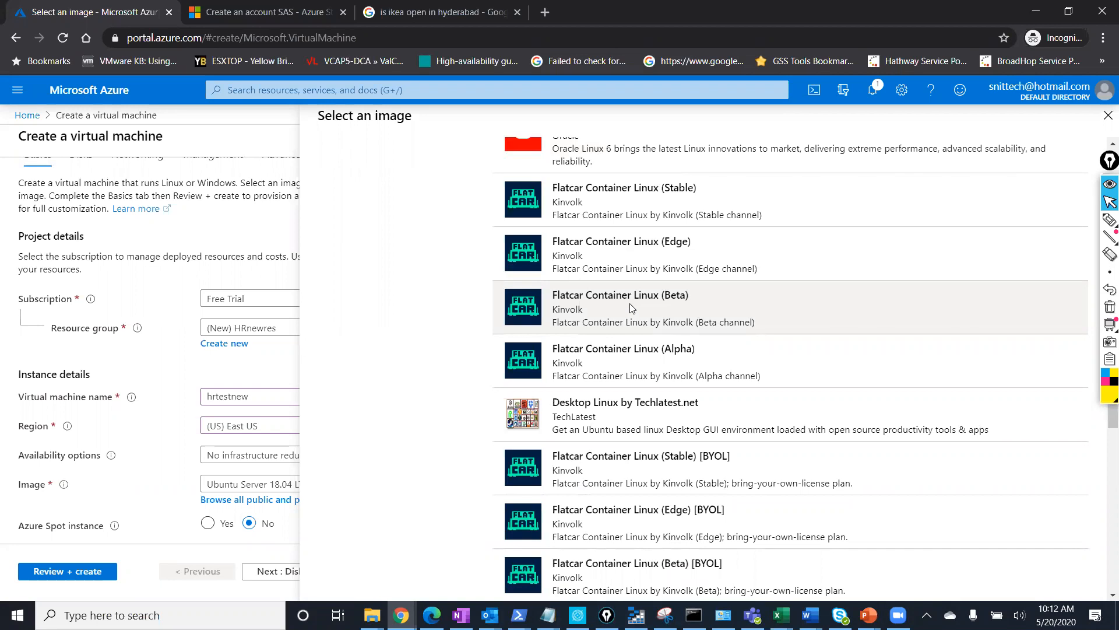
{"action": "scroll", "coordinate": [631, 307], "scroll_direction": "up", "scroll_amount": 14}
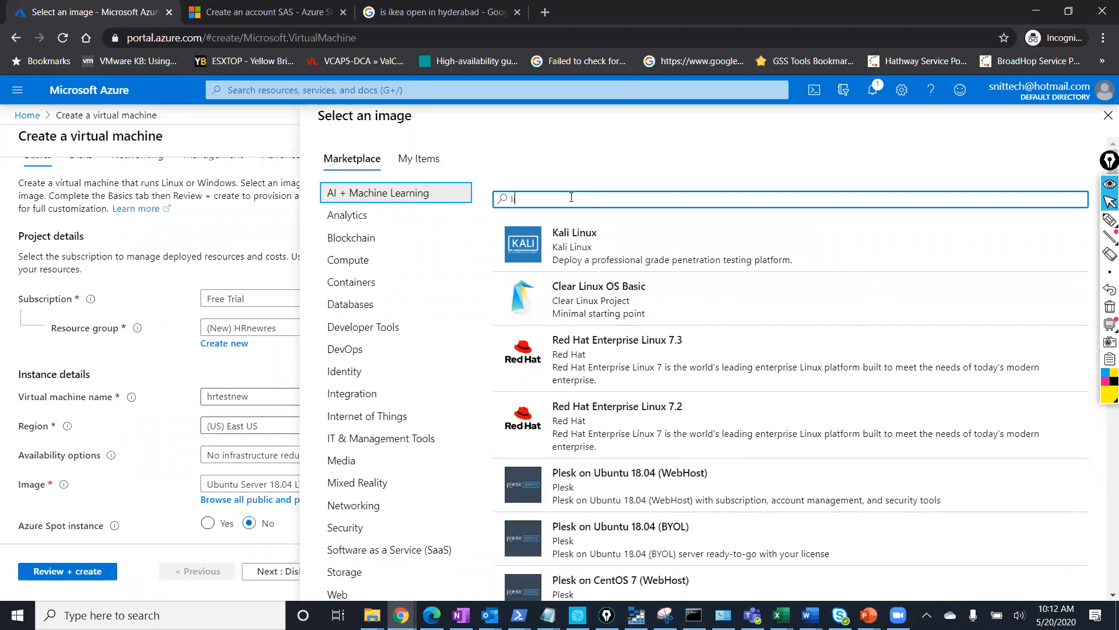
{"action": "key", "text": "BackSpace"}
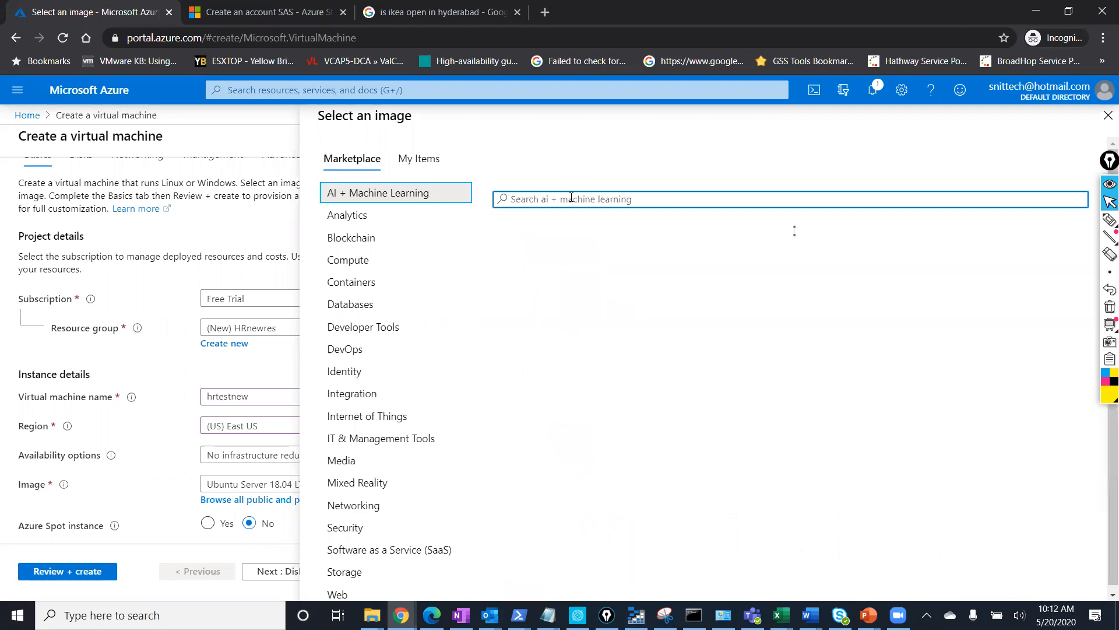
{"action": "left_click", "coordinate": [434, 166]}
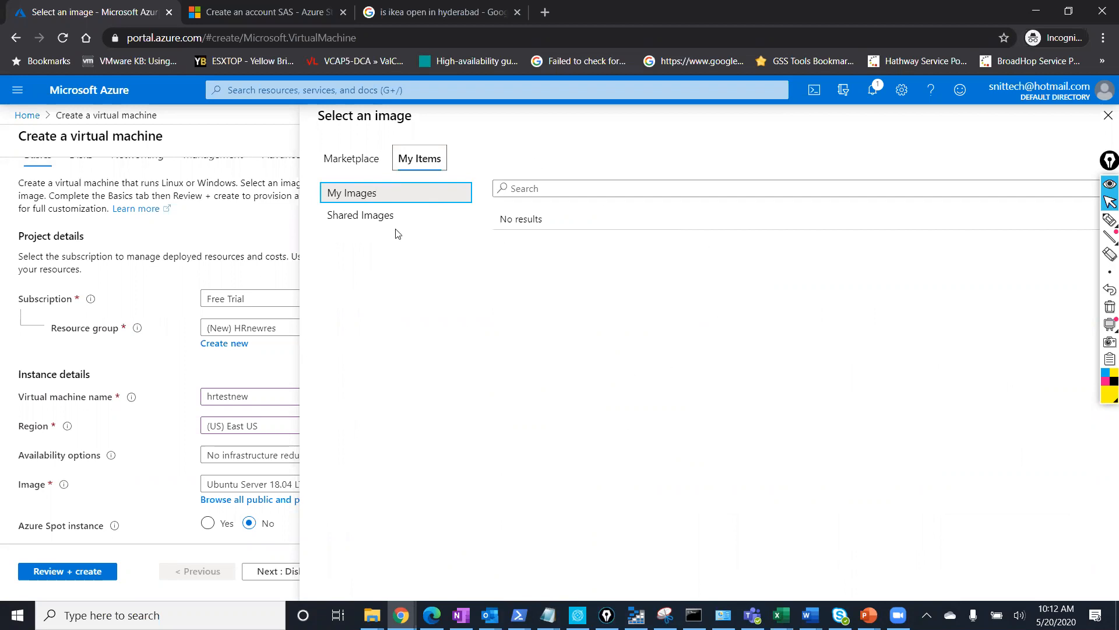
Check Shared Images, then return to the full Marketplace image catalogue.
{"action": "left_click", "coordinate": [381, 218]}
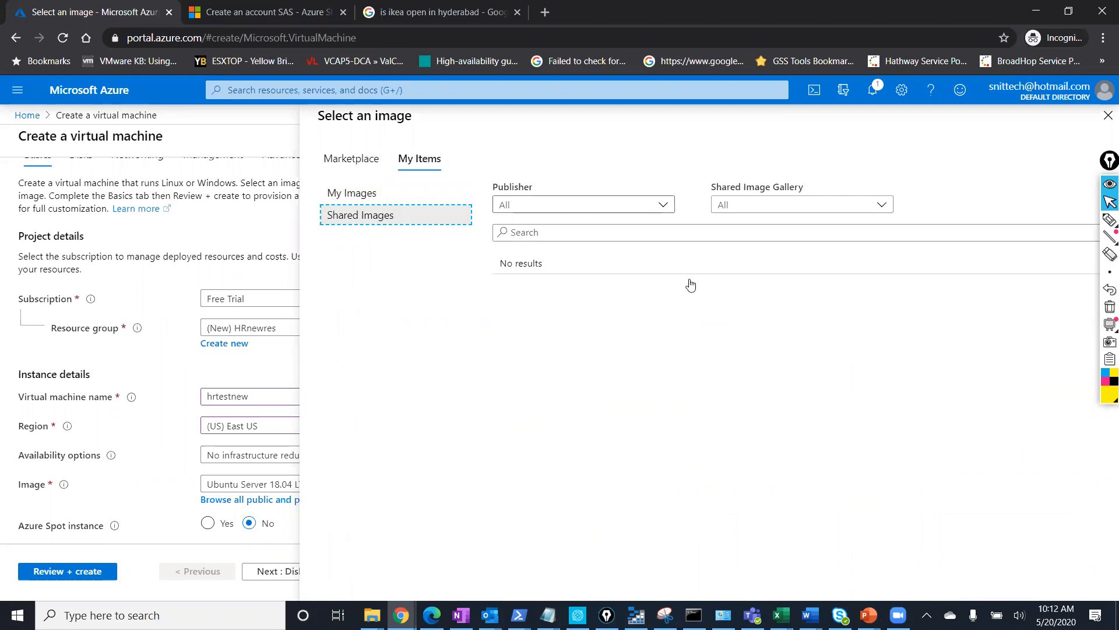
{"action": "left_click", "coordinate": [356, 171]}
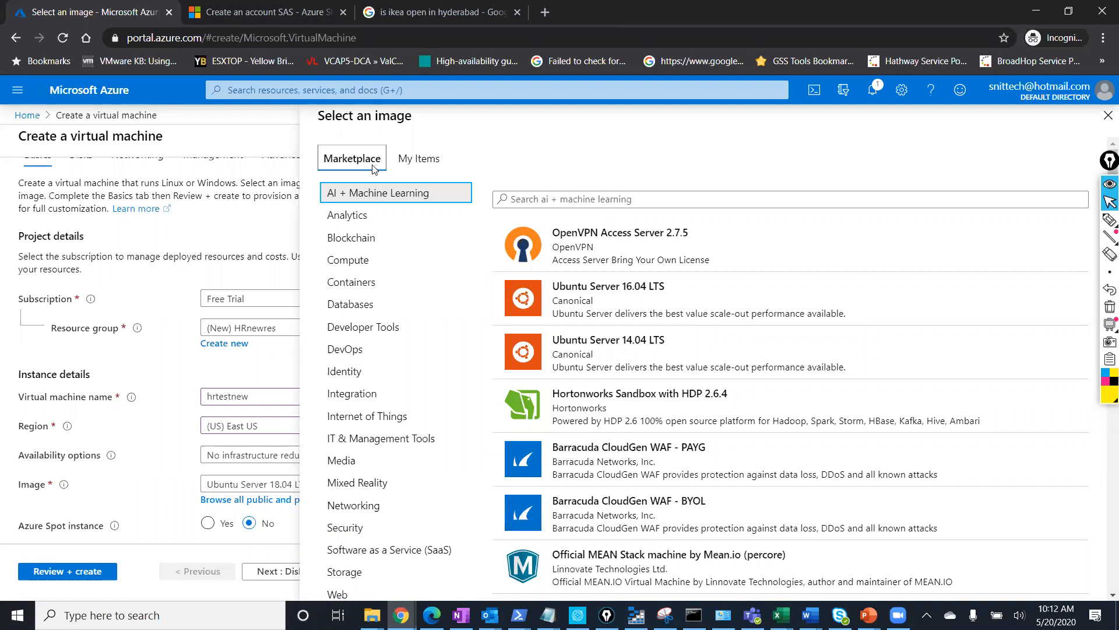
{"action": "left_click", "coordinate": [1108, 115]}
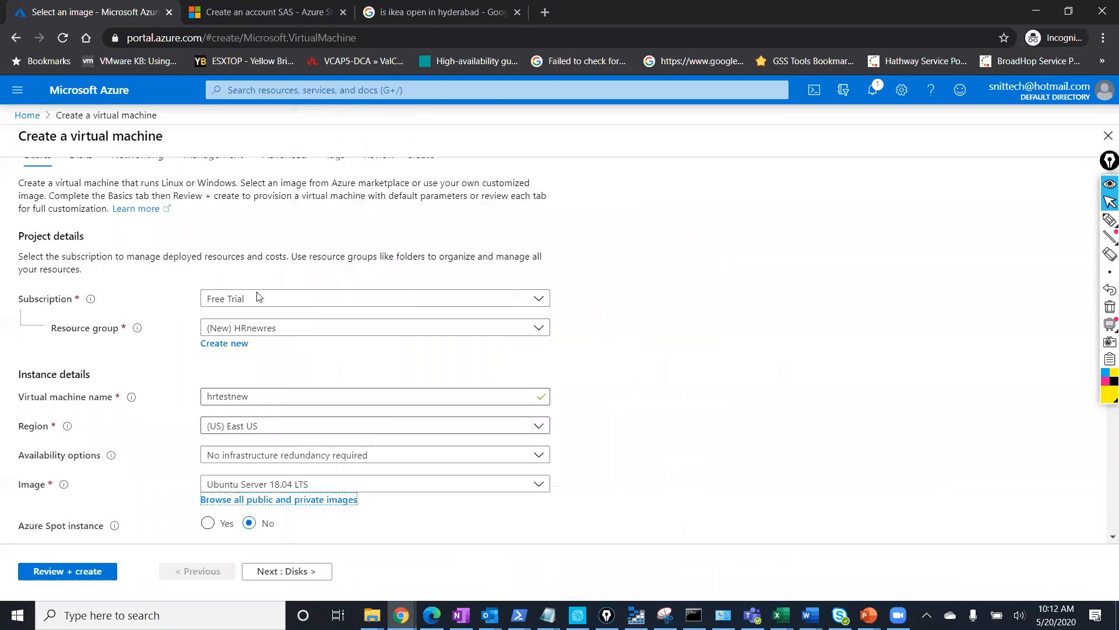
{"action": "left_click", "coordinate": [308, 485]}
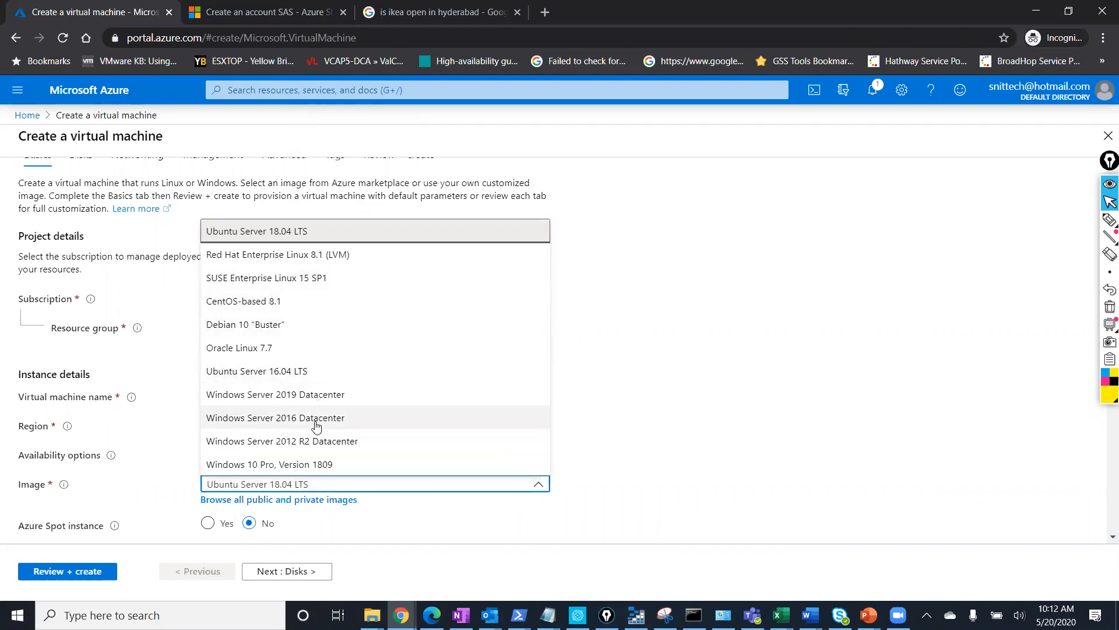
{"action": "left_click", "coordinate": [303, 500]}
Search the Marketplace for 'windows 2012 small' and close the picker without choosing.
{"action": "left_click", "coordinate": [639, 202]}
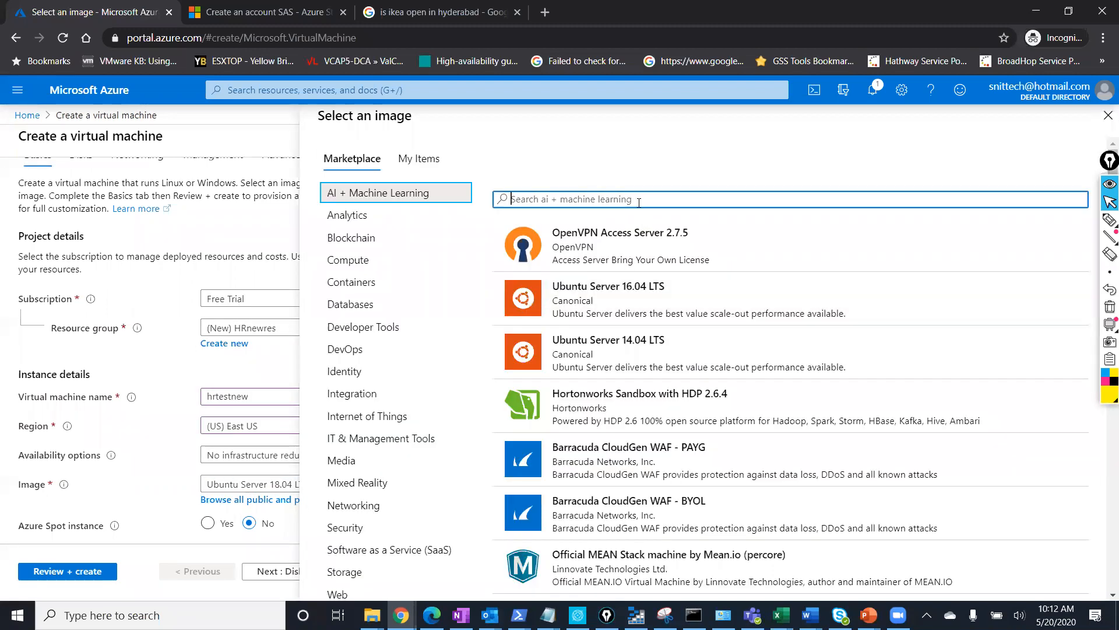
{"action": "type", "text": "small disk"}
{"action": "key", "text": "BackSpace"}
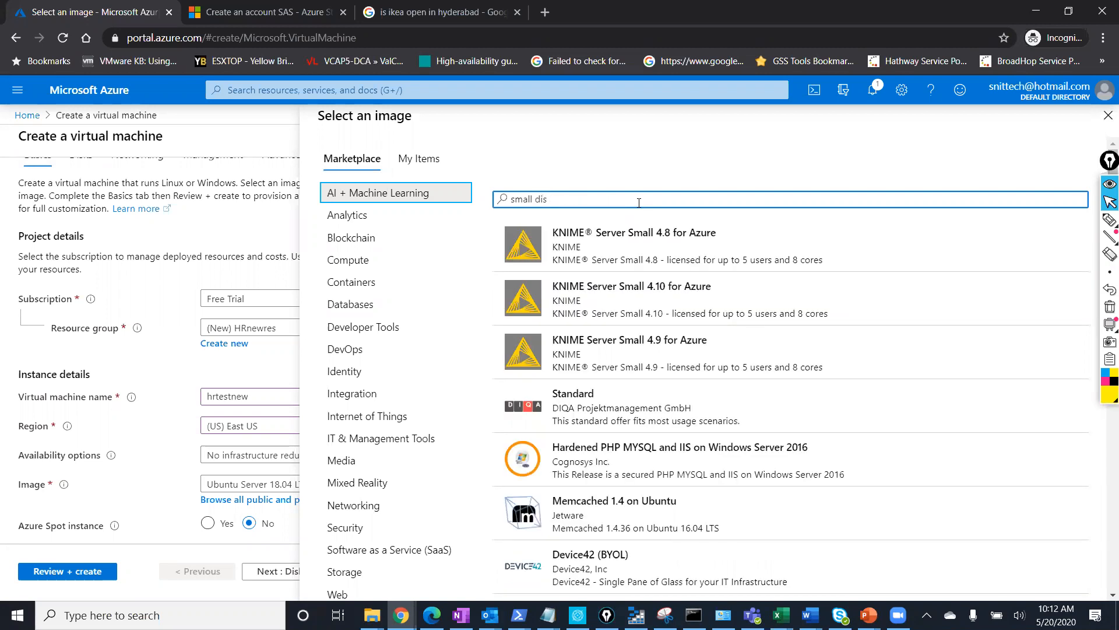
{"action": "type", "text": "k win"}
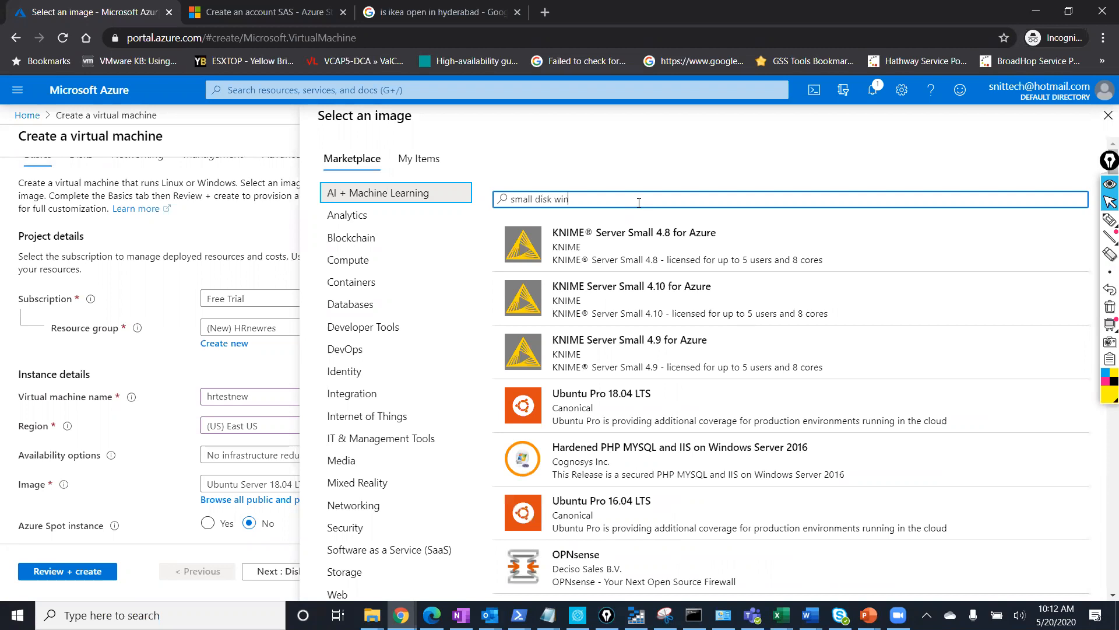
{"action": "type", "text": "dows 2012"}
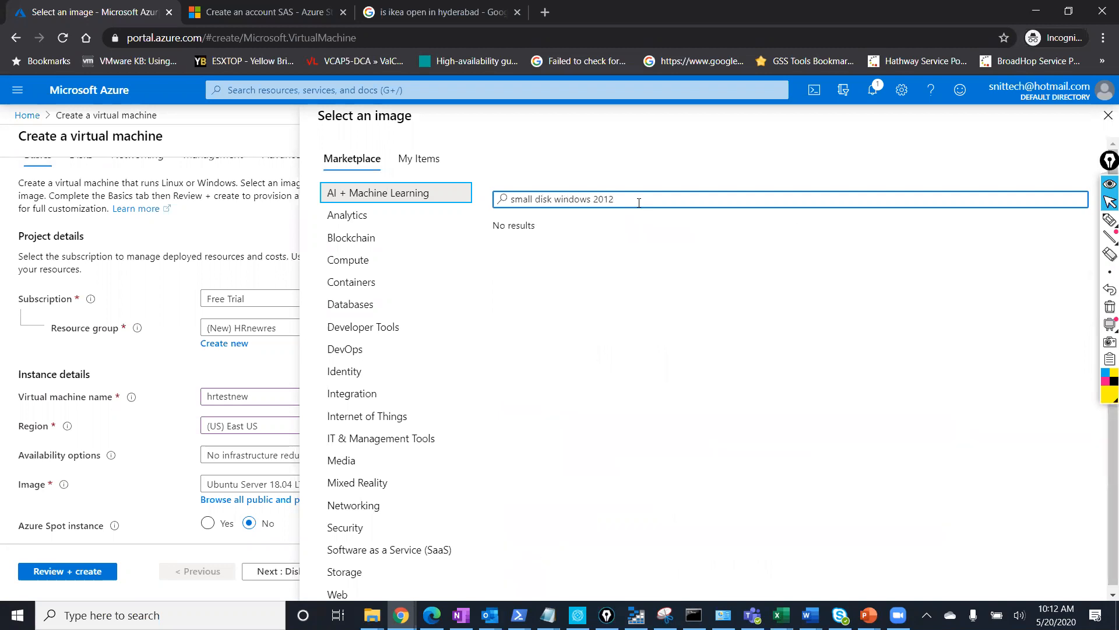
{"action": "key", "text": "BackSpace"}
{"action": "key", "text": "BackSpace"}
{"action": "key", "text": "BackSpace"}
{"action": "key", "text": "BackSpace"}
{"action": "key", "text": "BackSpace"}
{"action": "key", "text": "BackSpace"}
{"action": "key", "text": "BackSpace"}
{"action": "key", "text": "BackSpace"}
{"action": "key", "text": "BackSpace"}
{"action": "key", "text": "BackSpace"}
{"action": "key", "text": "BackSpace"}
{"action": "key", "text": "BackSpace"}
{"action": "key", "text": "BackSpace"}
{"action": "key", "text": "BackSpace"}
{"action": "key", "text": "BackSpace"}
{"action": "key", "text": "BackSpace"}
{"action": "key", "text": "BackSpace"}
{"action": "key", "text": "BackSpace"}
{"action": "key", "text": "BackSpace"}
{"action": "key", "text": "BackSpace"}
{"action": "type", "text": "windows 2012"}
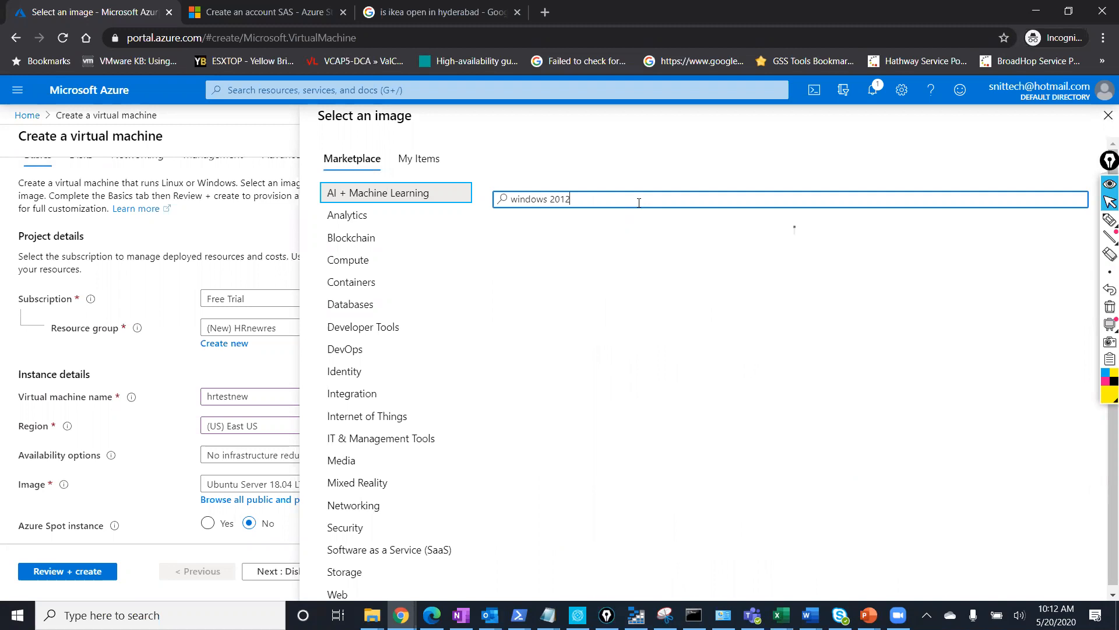
{"action": "type", "text": " small"}
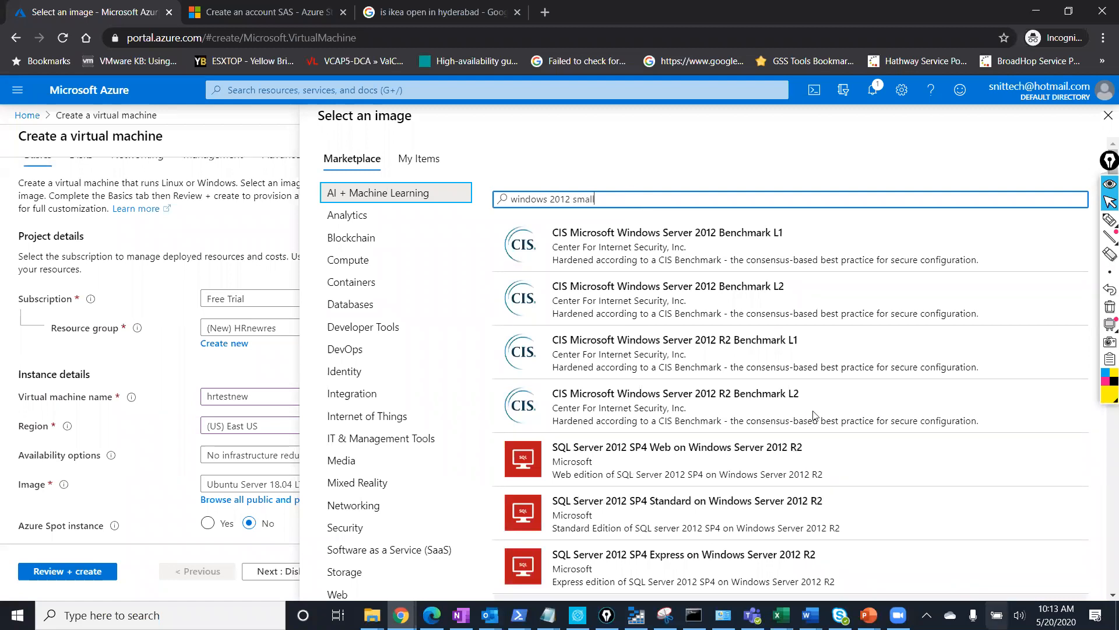
{"action": "scroll", "coordinate": [752, 432], "scroll_direction": "down", "scroll_amount": 5}
{"action": "scroll", "coordinate": [752, 448], "scroll_direction": "down", "scroll_amount": 15}
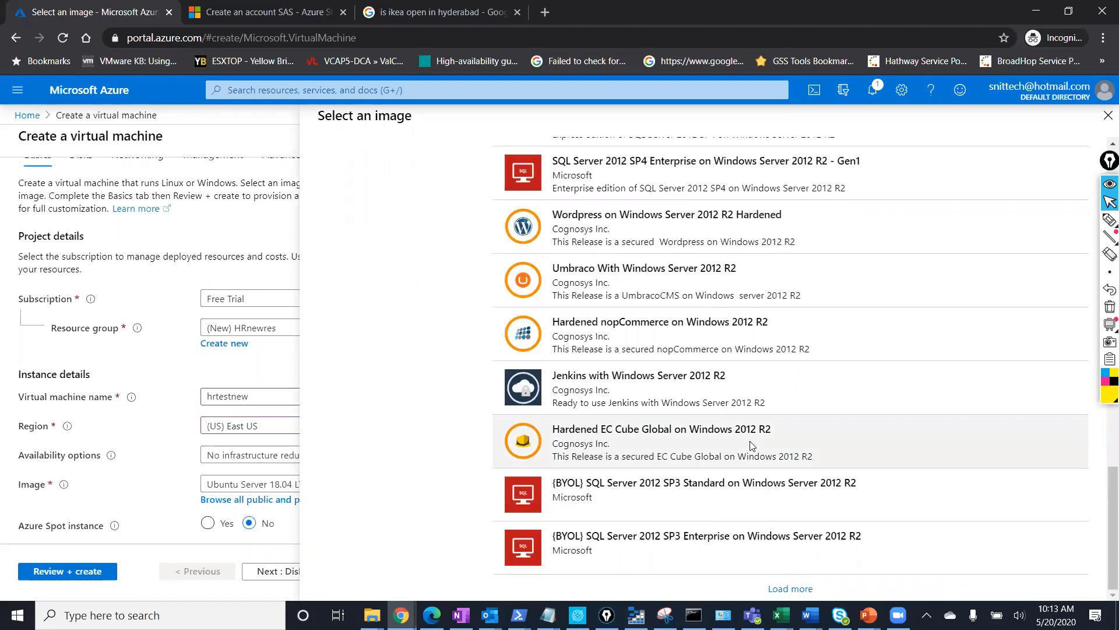
{"action": "scroll", "coordinate": [752, 446], "scroll_direction": "up", "scroll_amount": 20}
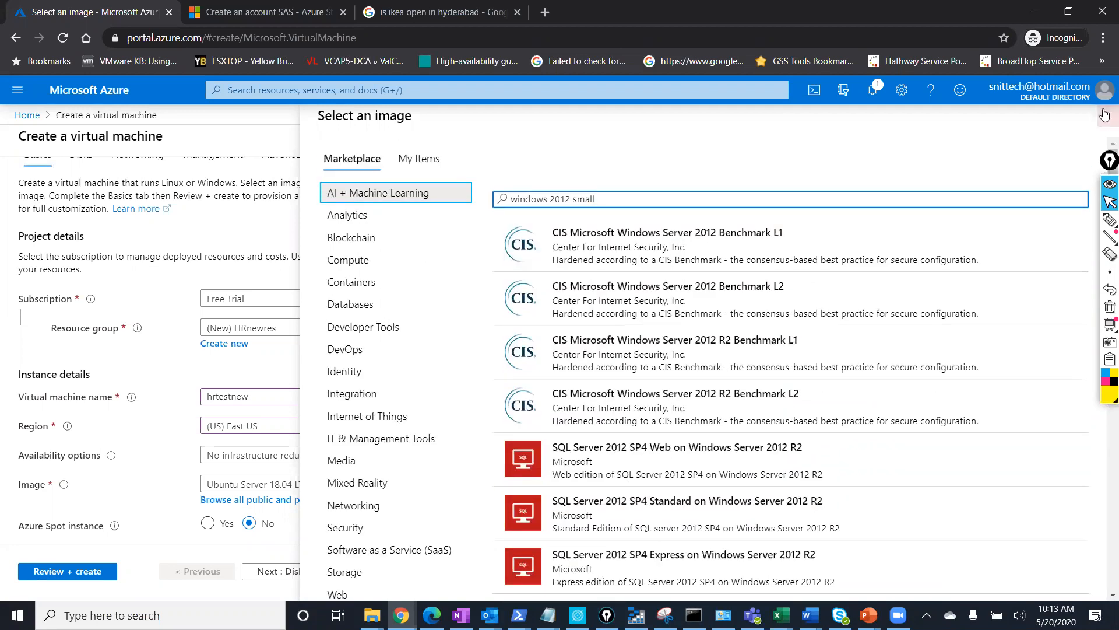
{"action": "left_click", "coordinate": [1104, 115]}
Choose Windows Server 2012 R2 Datacenter as the VM image.
{"action": "left_click", "coordinate": [317, 483]}
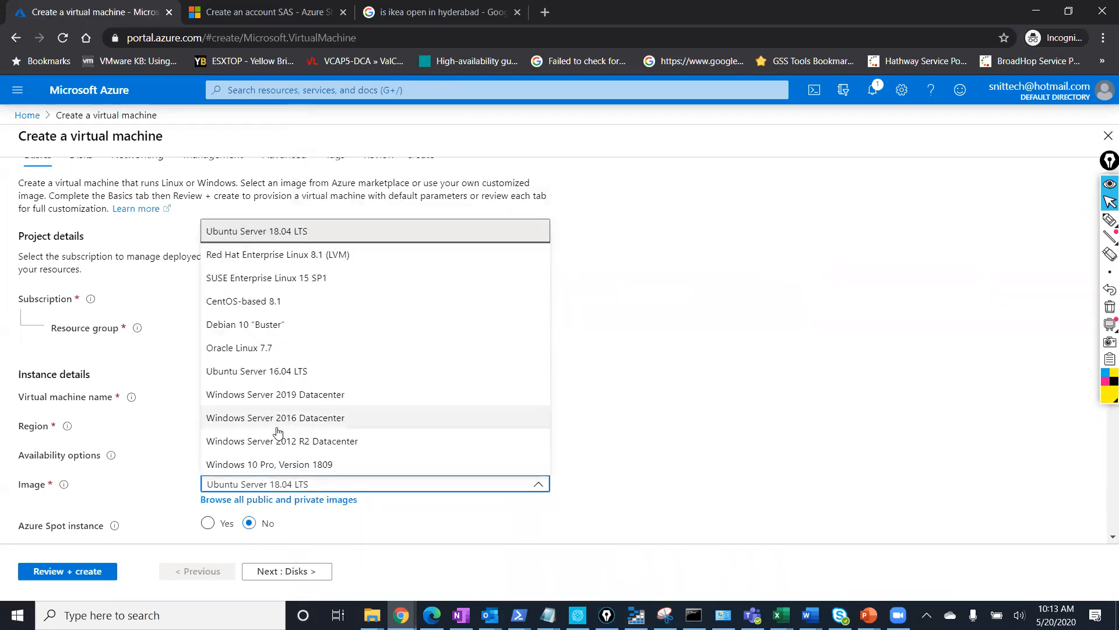
{"action": "left_click", "coordinate": [268, 441]}
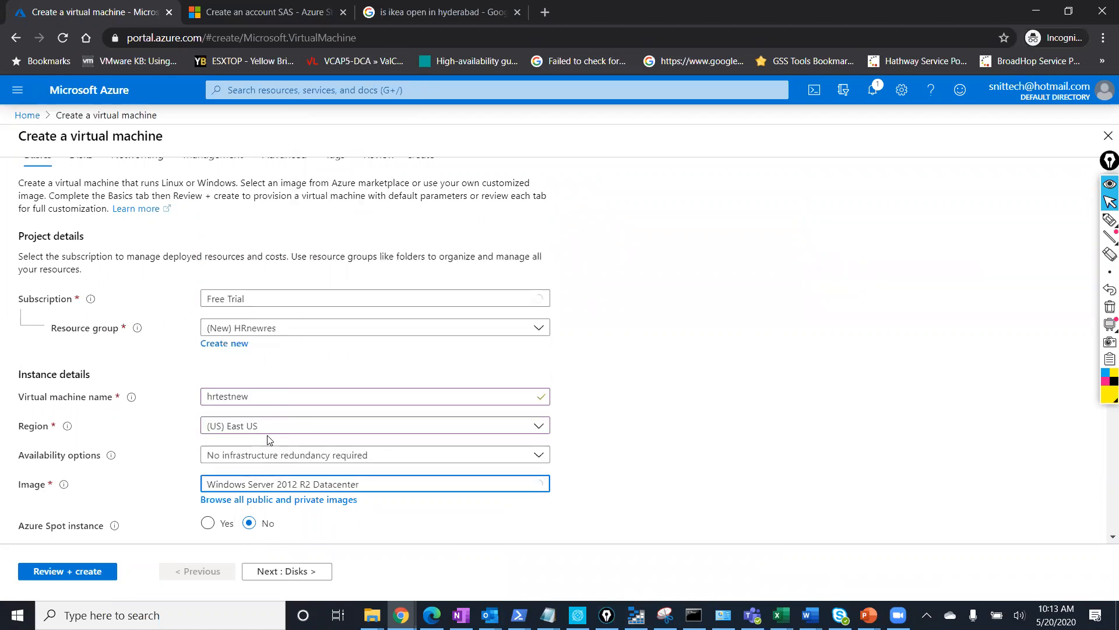
{"action": "scroll", "coordinate": [671, 440], "scroll_direction": "down", "scroll_amount": 2}
{"action": "scroll", "coordinate": [641, 431], "scroll_direction": "down", "scroll_amount": 2}
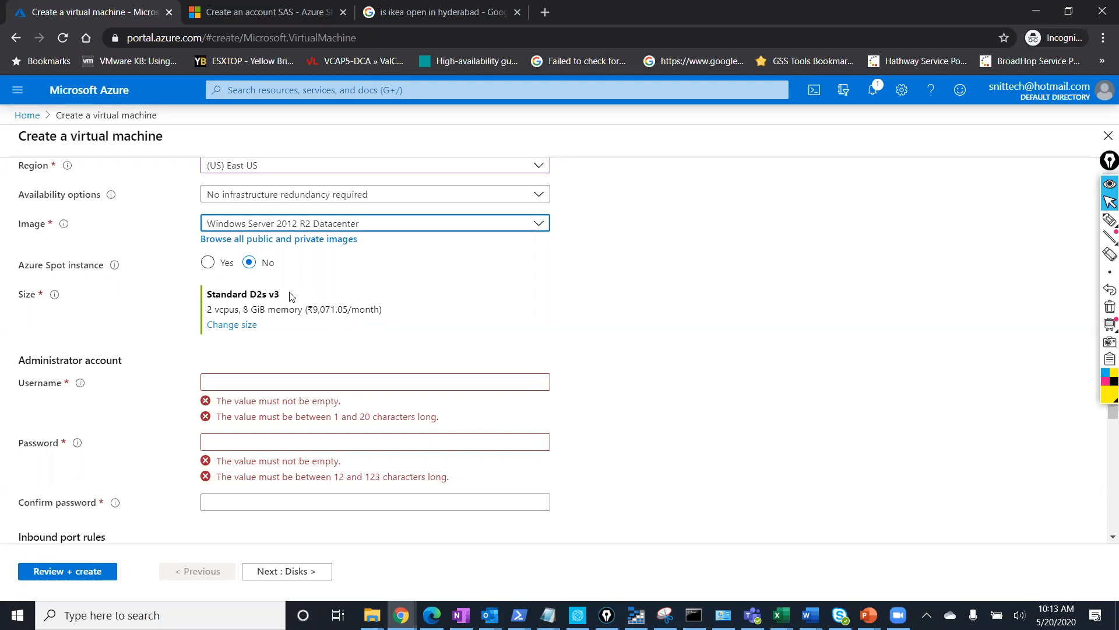
Compare the D4as_v4 size's 16 GiB RAM, 6400 IOPS, 32 temp storage and premium disk support.
{"action": "left_click", "coordinate": [232, 324]}
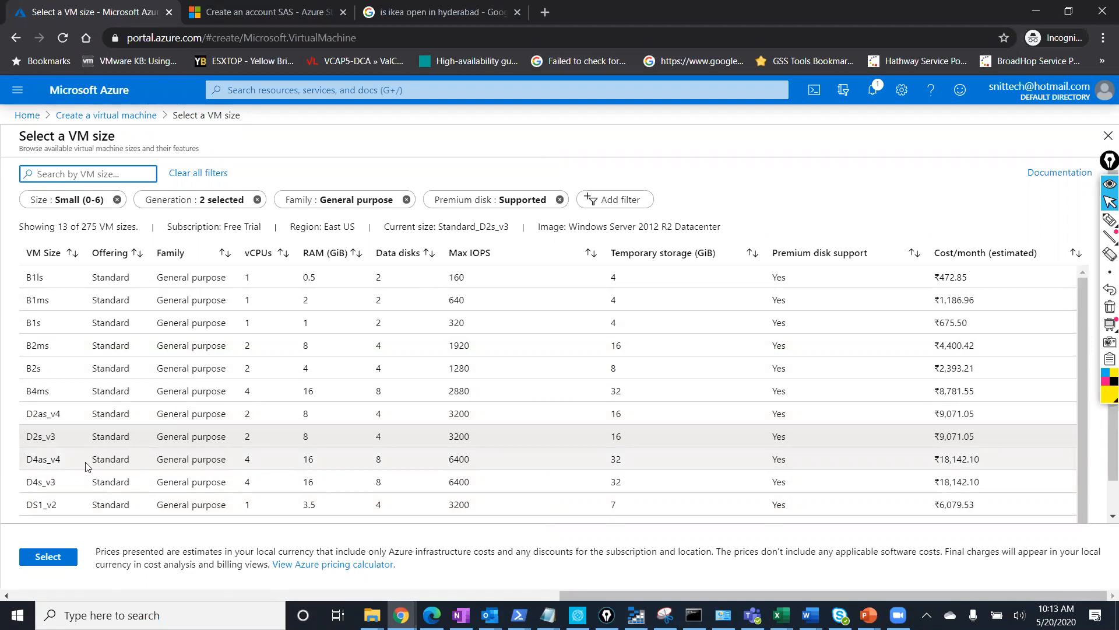
{"action": "left_click", "coordinate": [62, 460]}
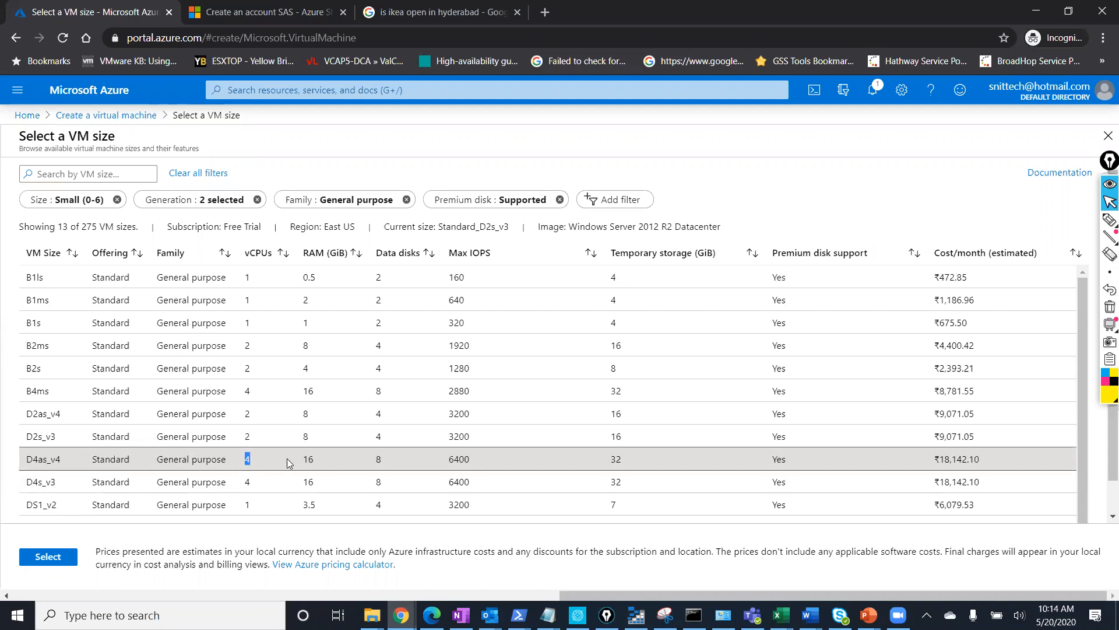
{"action": "double_click", "coordinate": [305, 458]}
{"action": "double_click", "coordinate": [378, 461]}
{"action": "left_click_drag", "start_coordinate": [447, 460], "coordinate": [463, 460]}
{"action": "left_click_drag", "start_coordinate": [626, 462], "coordinate": [612, 467]}
{"action": "left_click_drag", "start_coordinate": [793, 464], "coordinate": [776, 468]}
{"action": "left_click", "coordinate": [938, 466]}
Check the D4as_v4 monthly cost, then select Standard B2ms (2 vcpus, 8 GiB).
{"action": "left_click_drag", "start_coordinate": [998, 459], "coordinate": [944, 463]}
{"action": "left_click", "coordinate": [989, 459]}
{"action": "left_click_drag", "start_coordinate": [987, 458], "coordinate": [911, 450]}
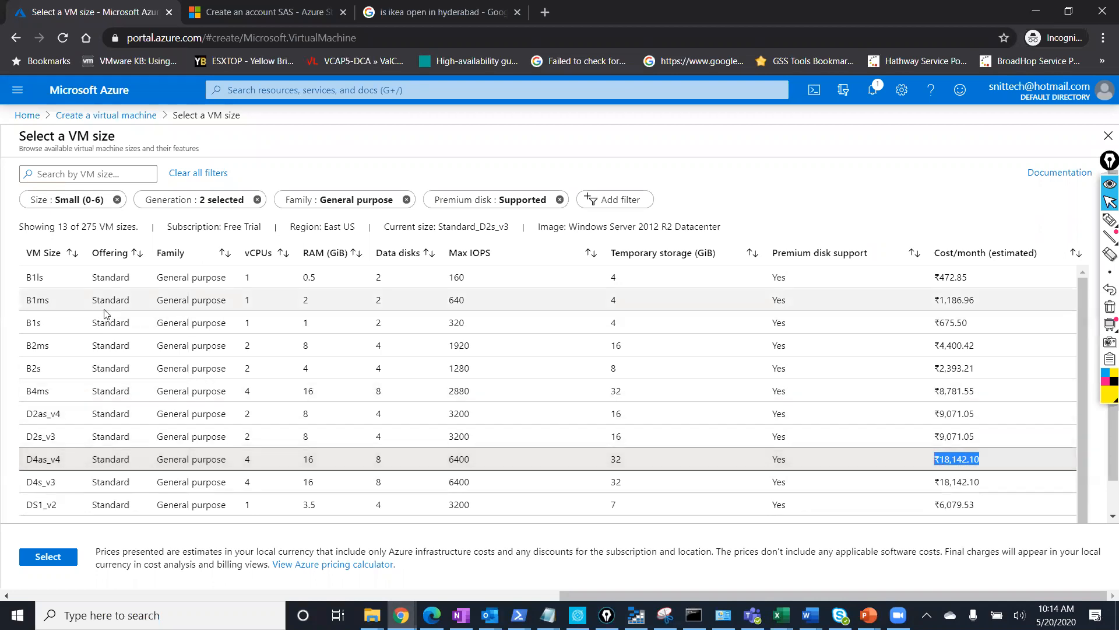
{"action": "left_click", "coordinate": [63, 348]}
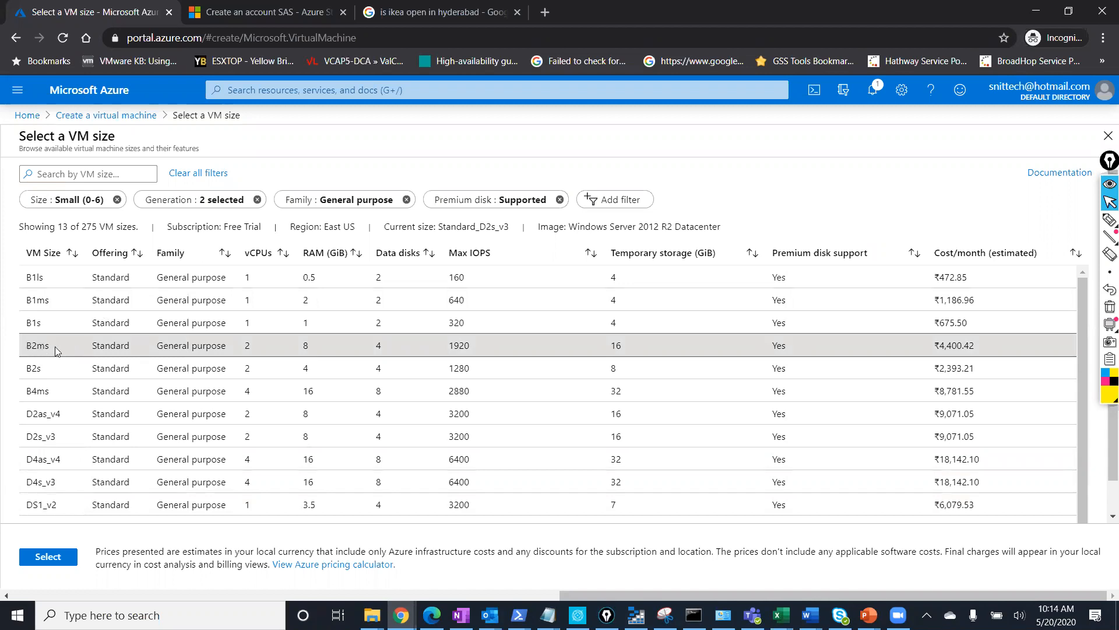
{"action": "left_click", "coordinate": [64, 558]}
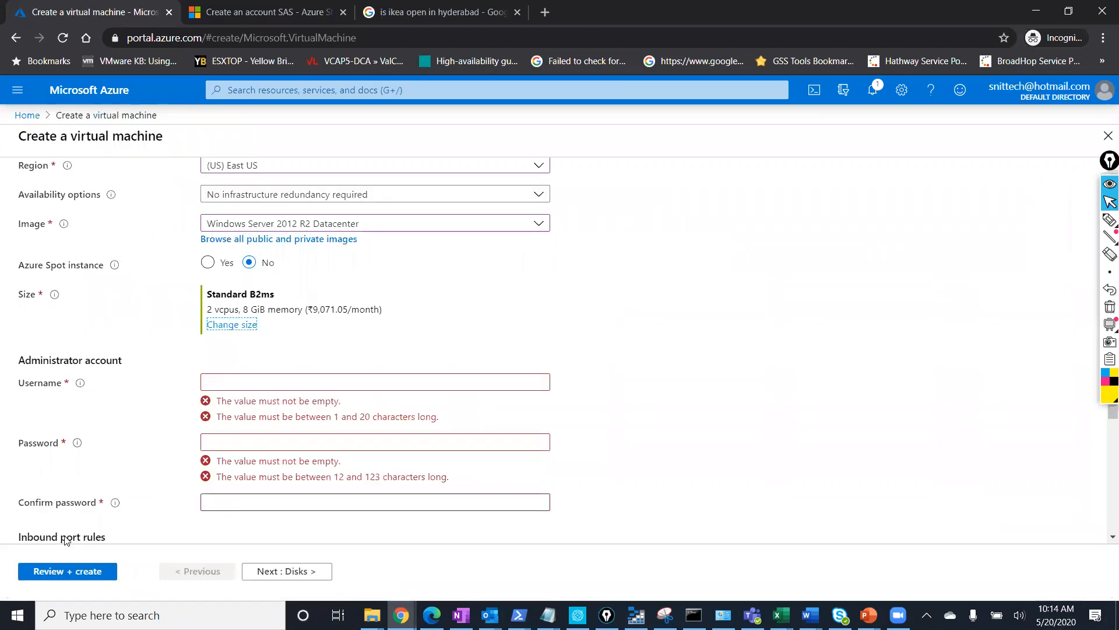
Leave Azure Spot off and enter the admin username plus a matching 12-character password.
{"action": "left_click", "coordinate": [208, 262]}
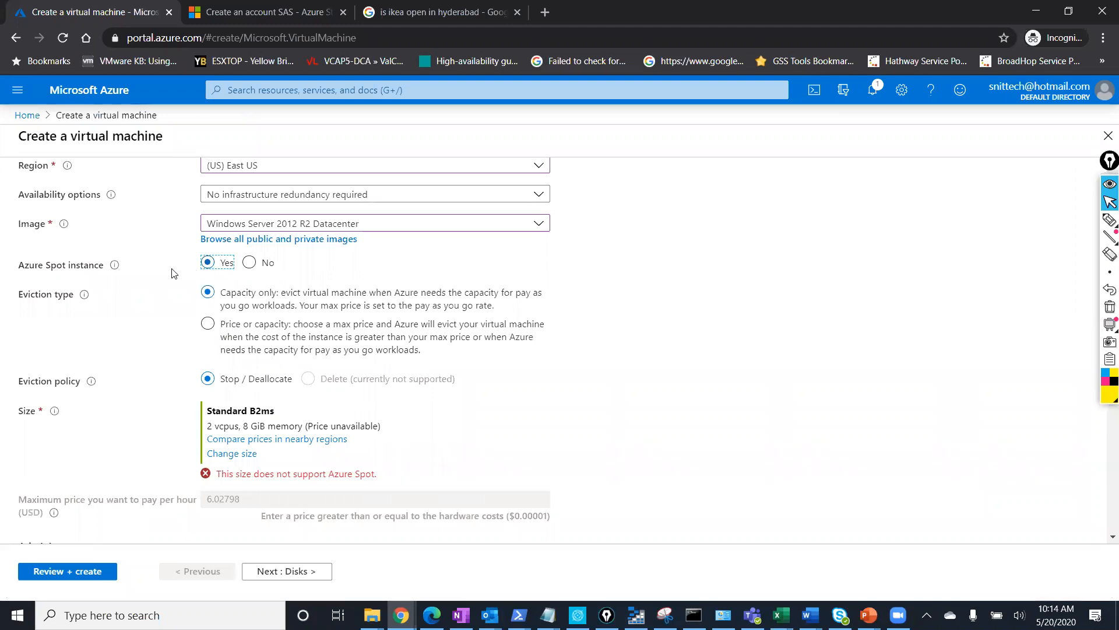
{"action": "left_click", "coordinate": [249, 263]}
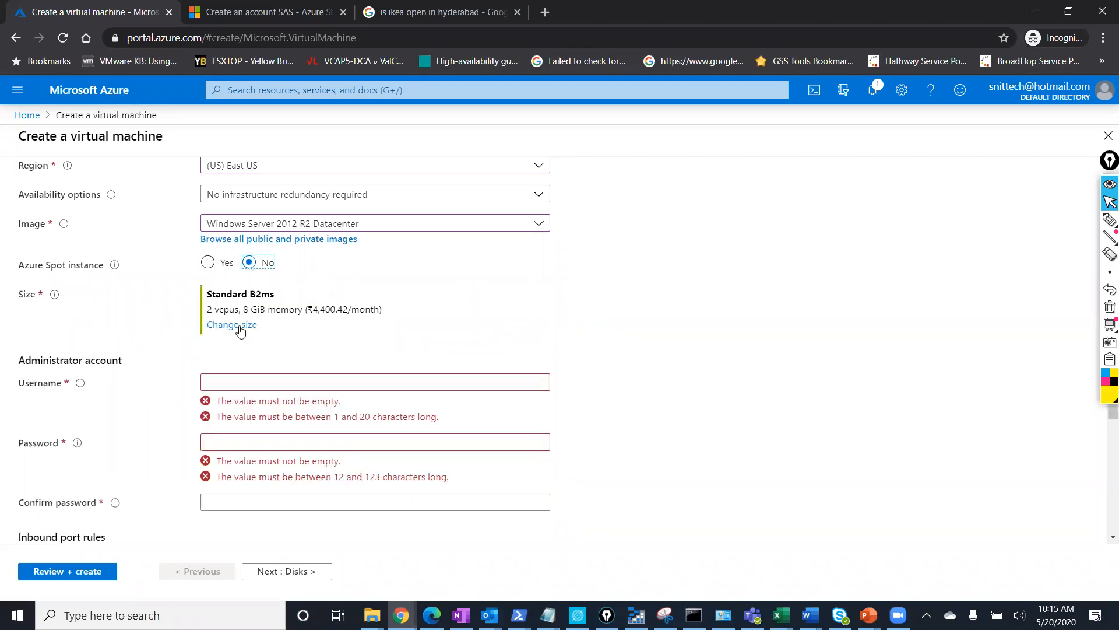
{"action": "left_click", "coordinate": [243, 385]}
{"action": "type", "text": "samant"}
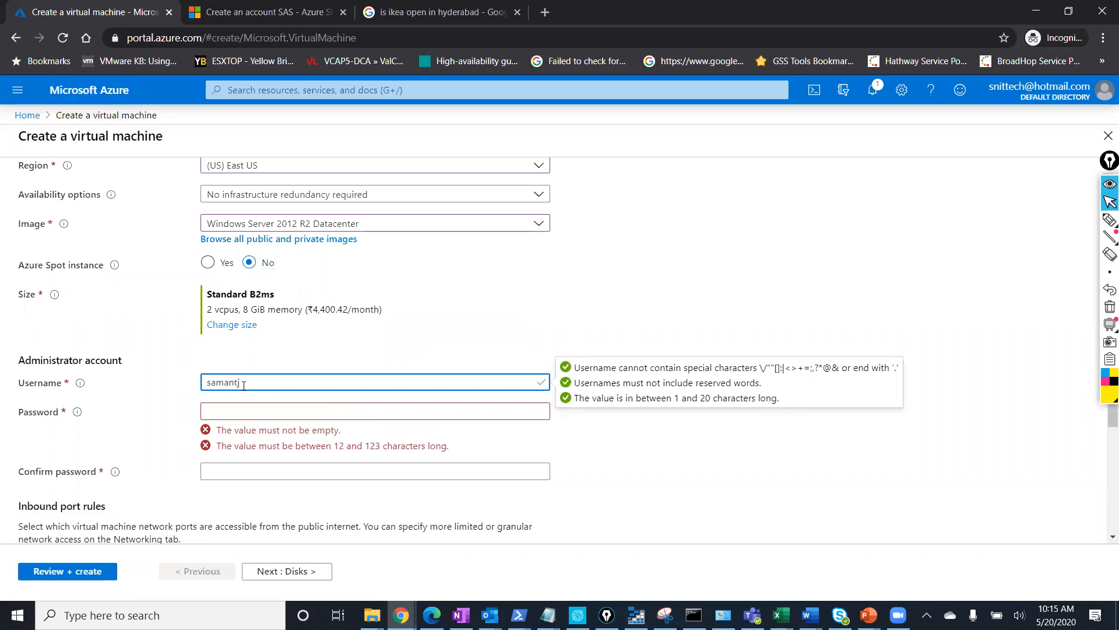
{"action": "type", "text": "h"}
{"action": "key", "text": "Tab"}
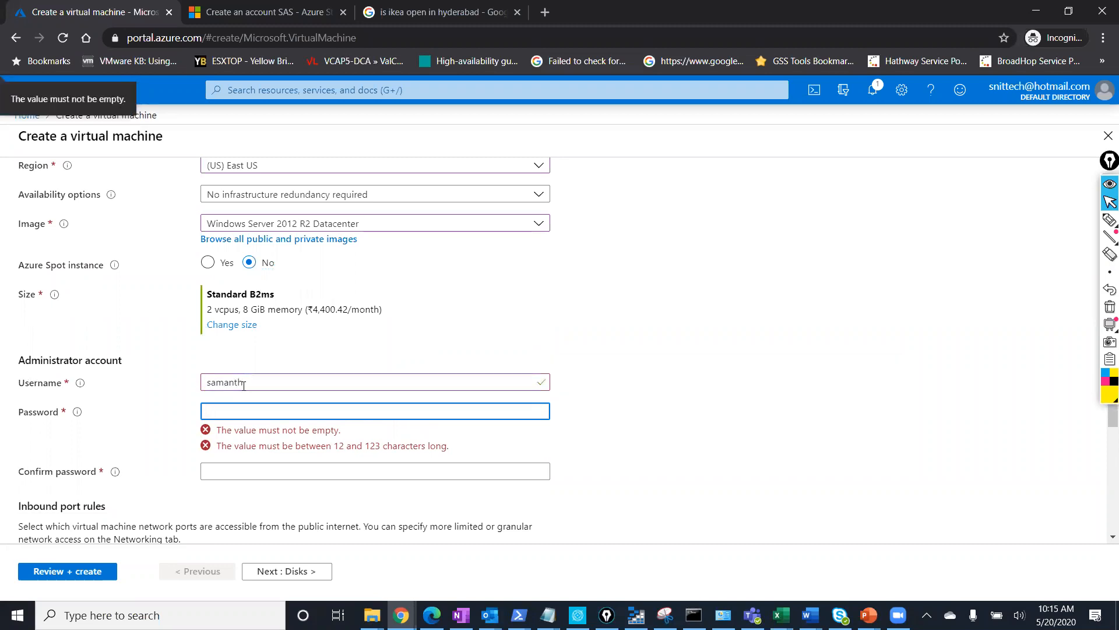
{"action": "type", "text": "••••••"}
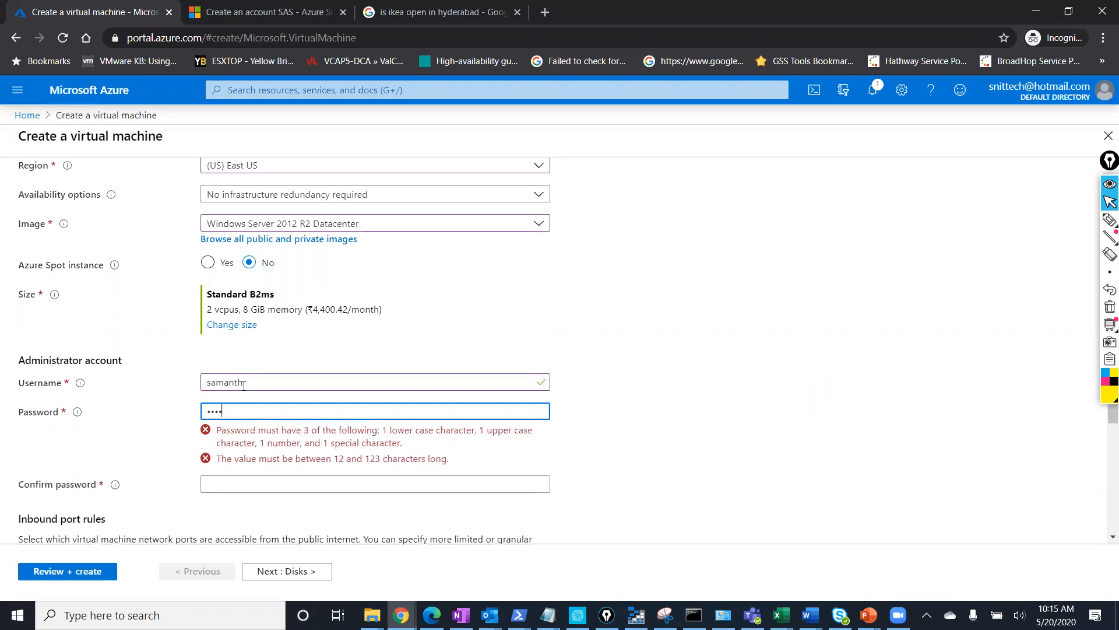
{"action": "type", "text": "••••••"}
{"action": "key", "text": "Tab"}
{"action": "type", "text": "•••"}
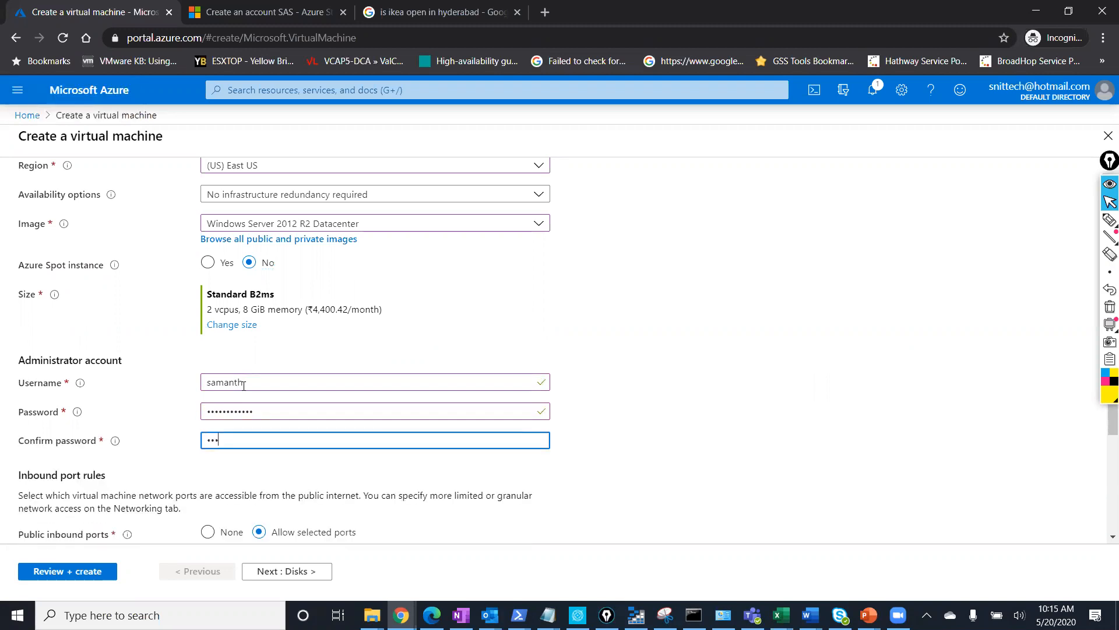
{"action": "type", "text": "•••••••"}
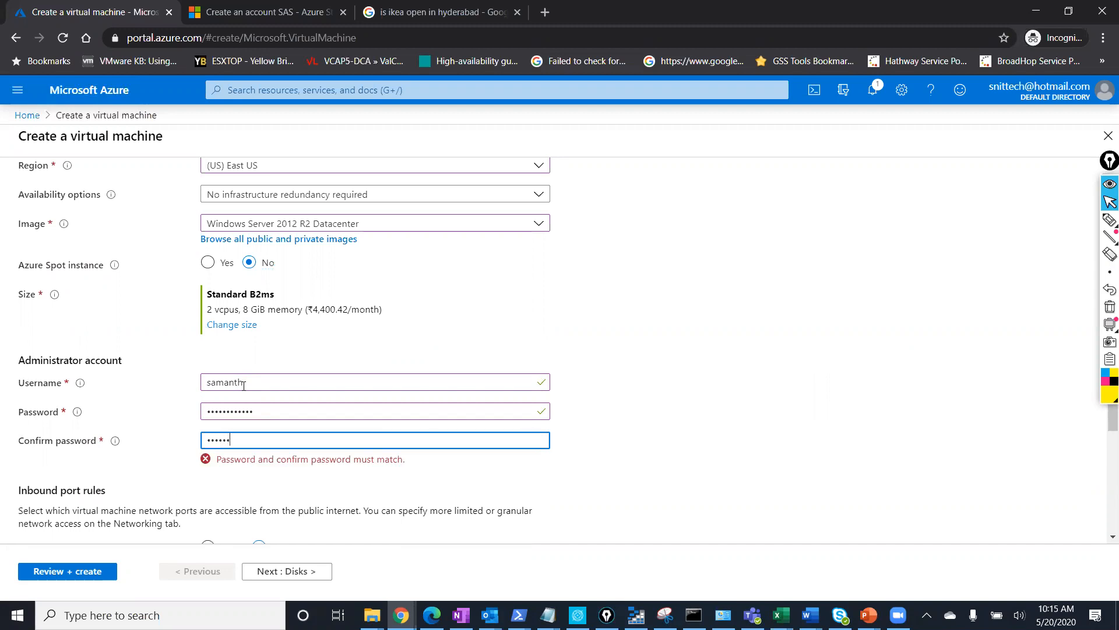
{"action": "type", "text": "••"}
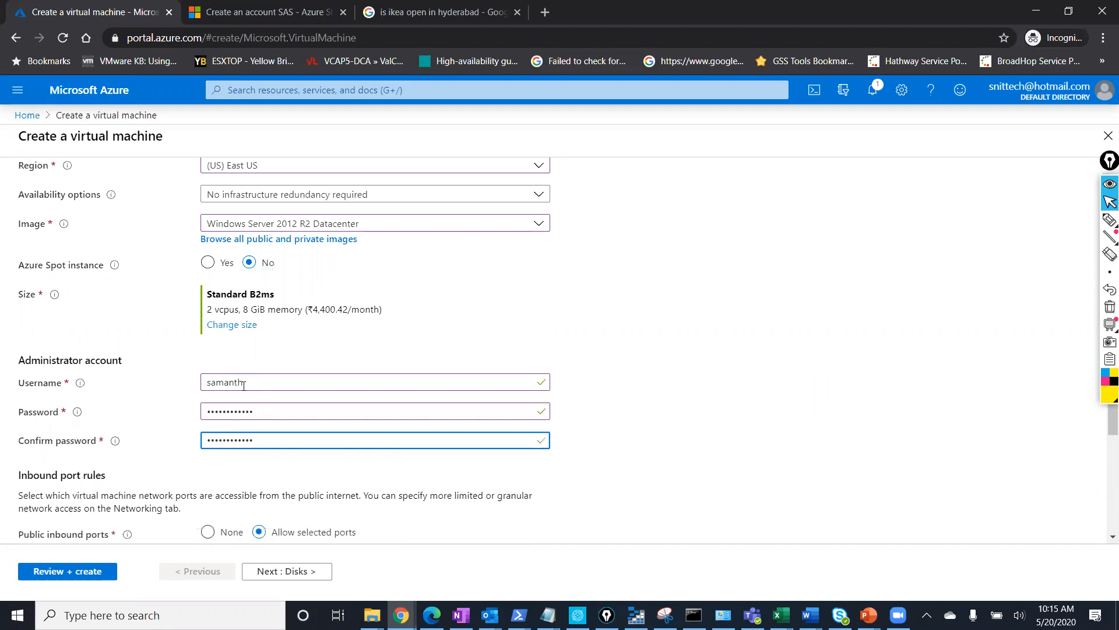
{"action": "scroll", "coordinate": [760, 428], "scroll_direction": "down", "scroll_amount": 3}
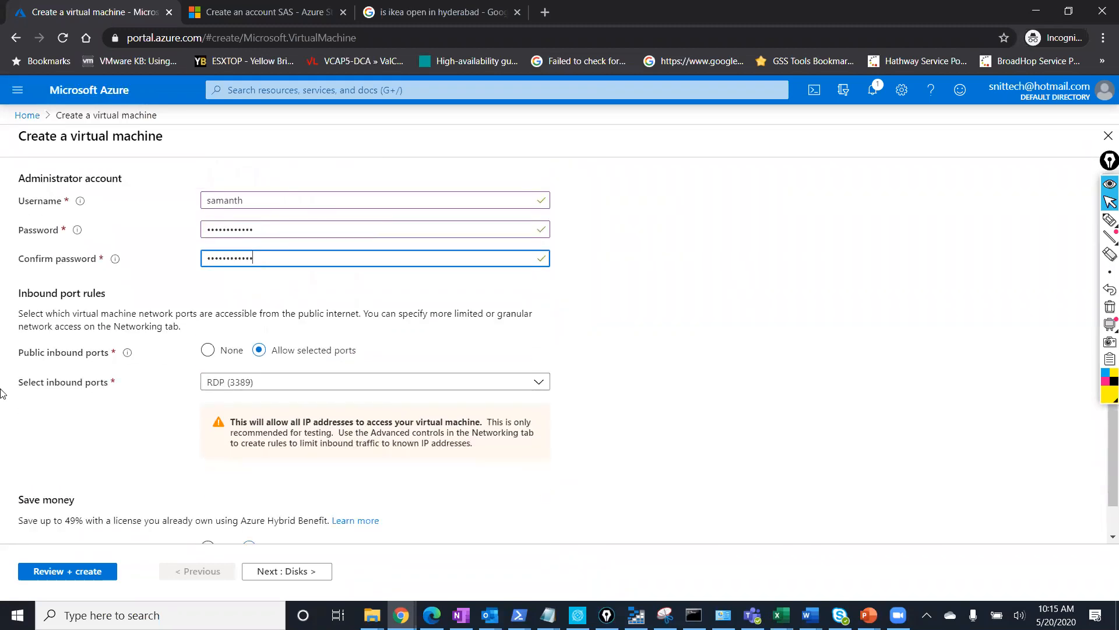
{"action": "scroll", "coordinate": [38, 305], "scroll_direction": "up", "scroll_amount": 1}
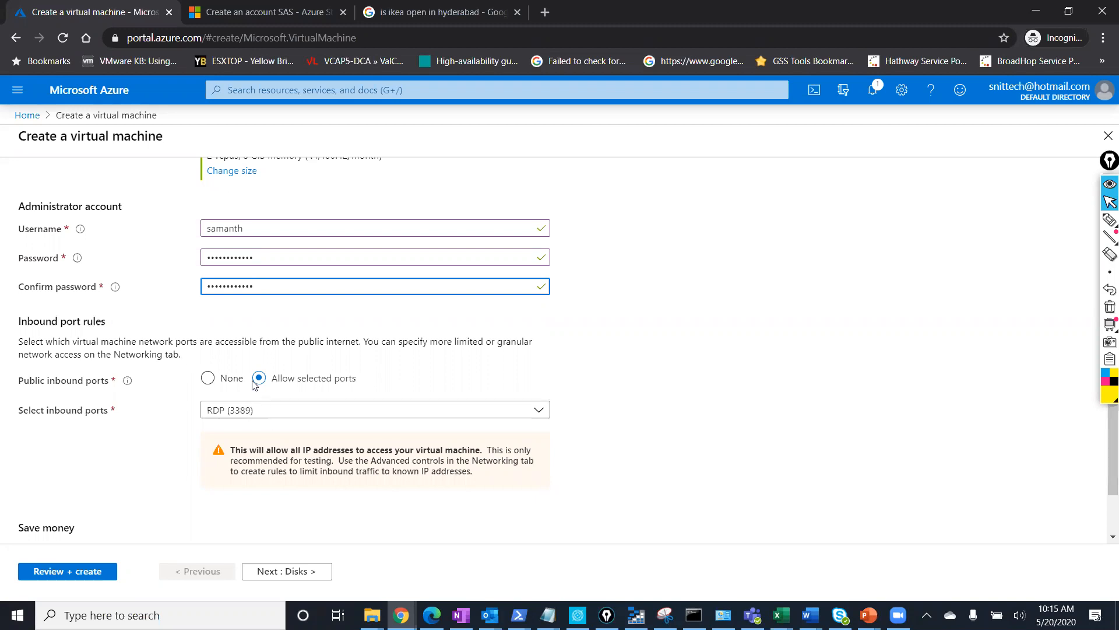
{"action": "left_click", "coordinate": [254, 411]}
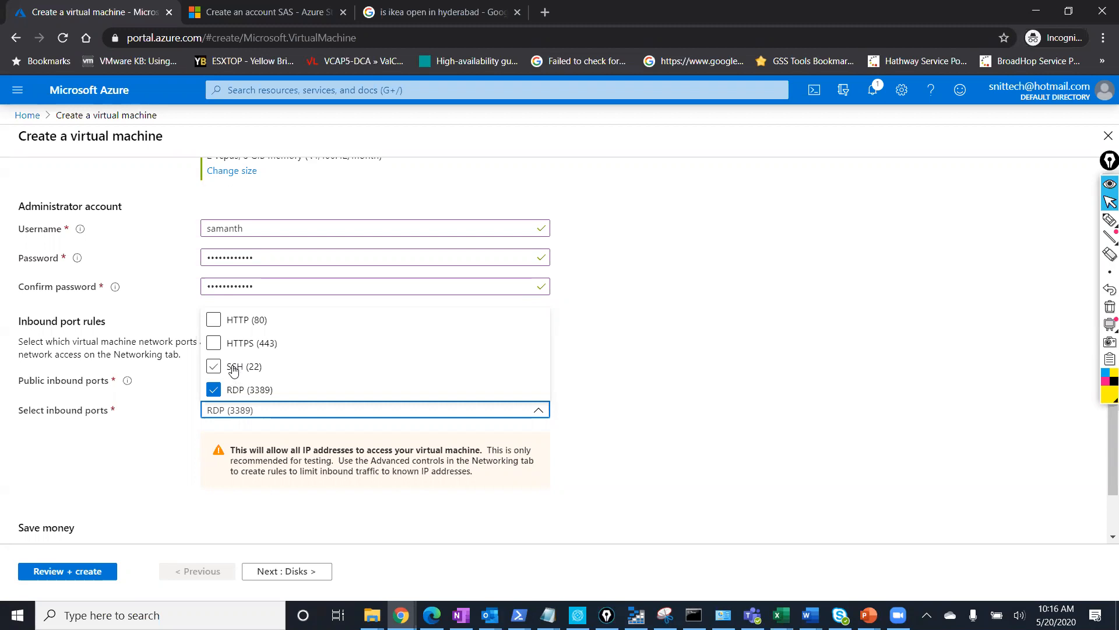
{"action": "left_click", "coordinate": [629, 382]}
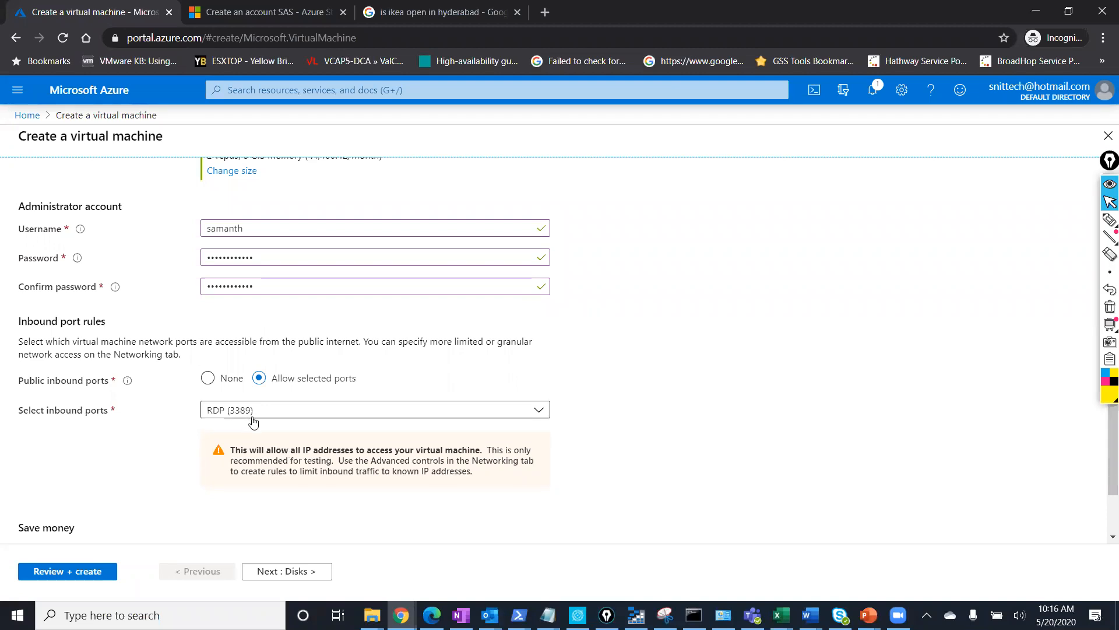
{"action": "scroll", "coordinate": [273, 421], "scroll_direction": "down", "scroll_amount": 2}
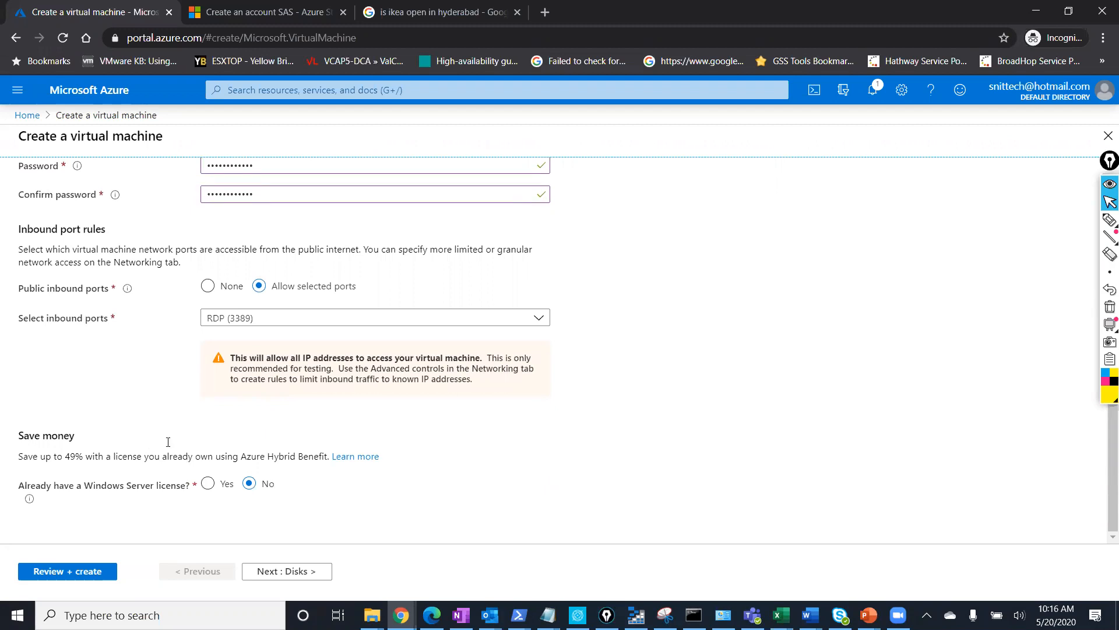
Answer Yes to owning a Windows Server license and tick the Hybrid Benefit eligibility box.
{"action": "left_click", "coordinate": [1106, 257]}
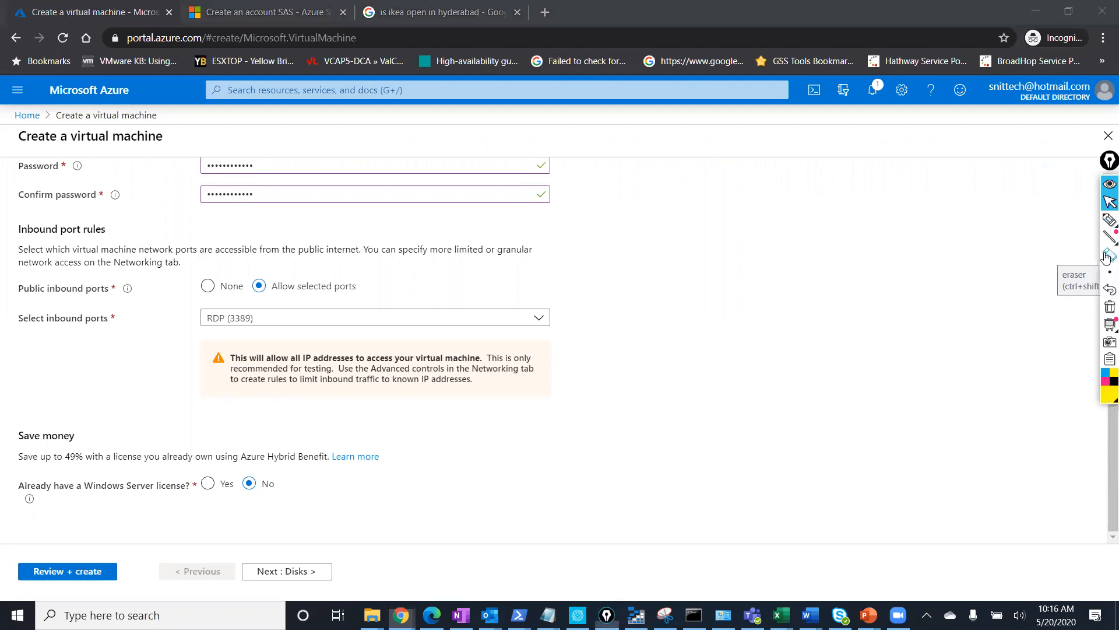
{"action": "left_click", "coordinate": [1106, 223]}
{"action": "mouse_move", "coordinate": [161, 418]}
{"action": "left_mouse_down"}
{"action": "mouse_move", "coordinate": [5, 408]}
{"action": "mouse_move", "coordinate": [6, 508]}
{"action": "mouse_move", "coordinate": [270, 527]}
{"action": "mouse_move", "coordinate": [430, 438]}
{"action": "mouse_move", "coordinate": [78, 406]}
{"action": "left_mouse_up"}
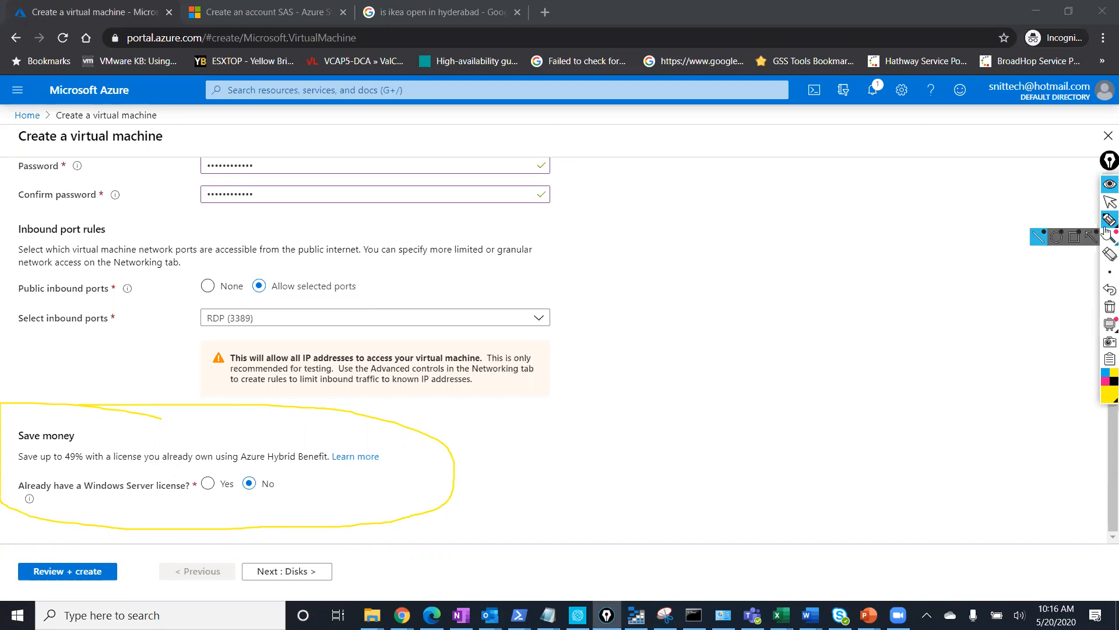
{"action": "left_click", "coordinate": [1110, 254]}
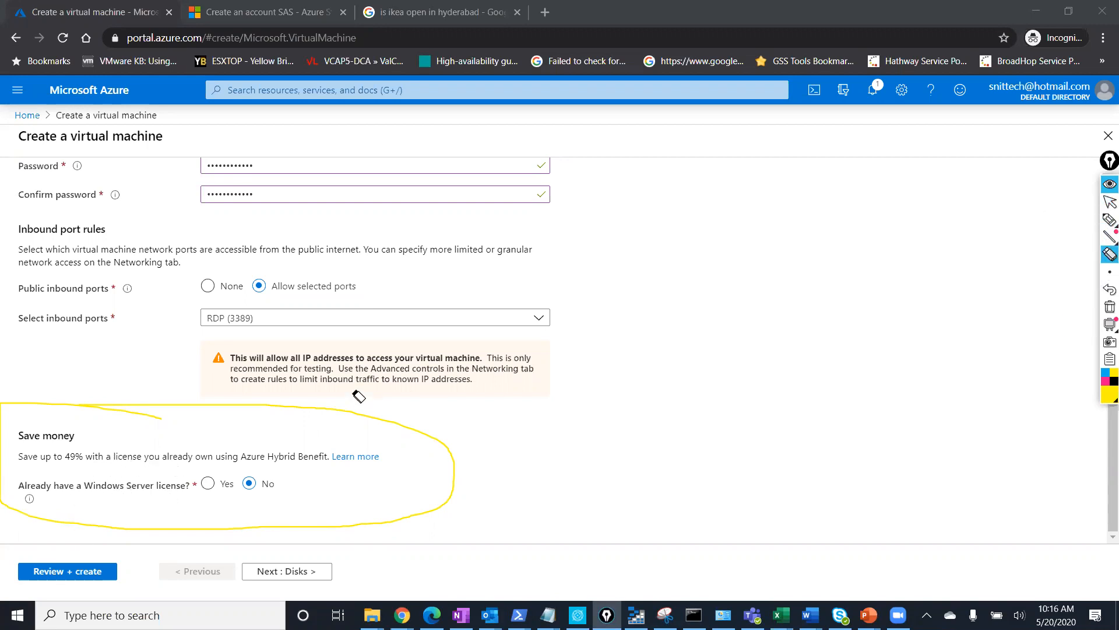
{"action": "left_click", "coordinate": [326, 414]}
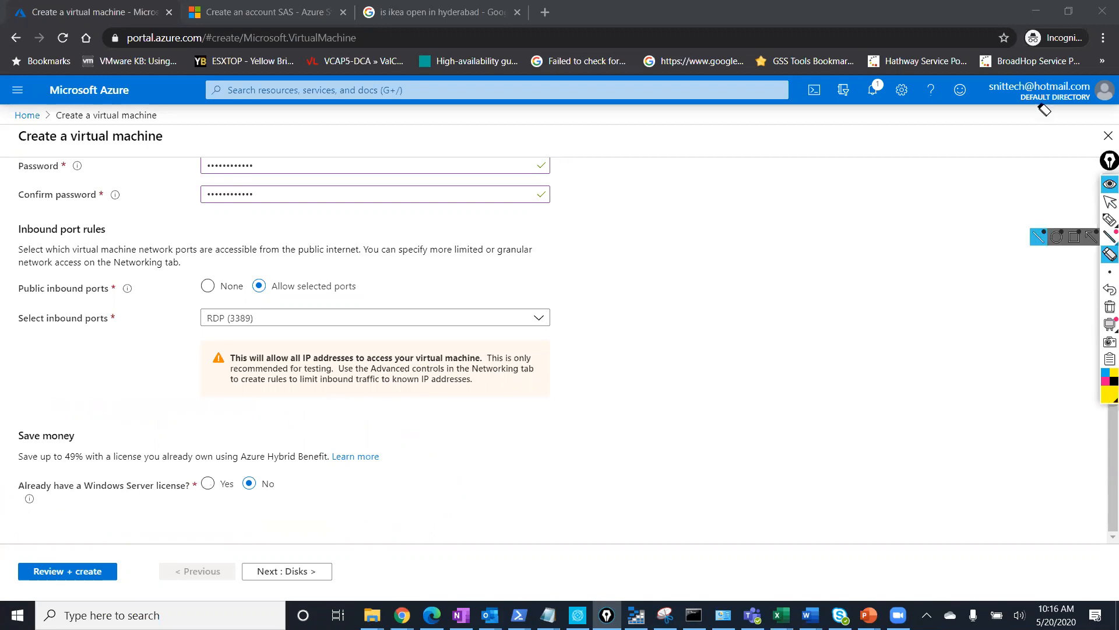
{"action": "left_click", "coordinate": [1109, 201]}
{"action": "left_click", "coordinate": [207, 483]}
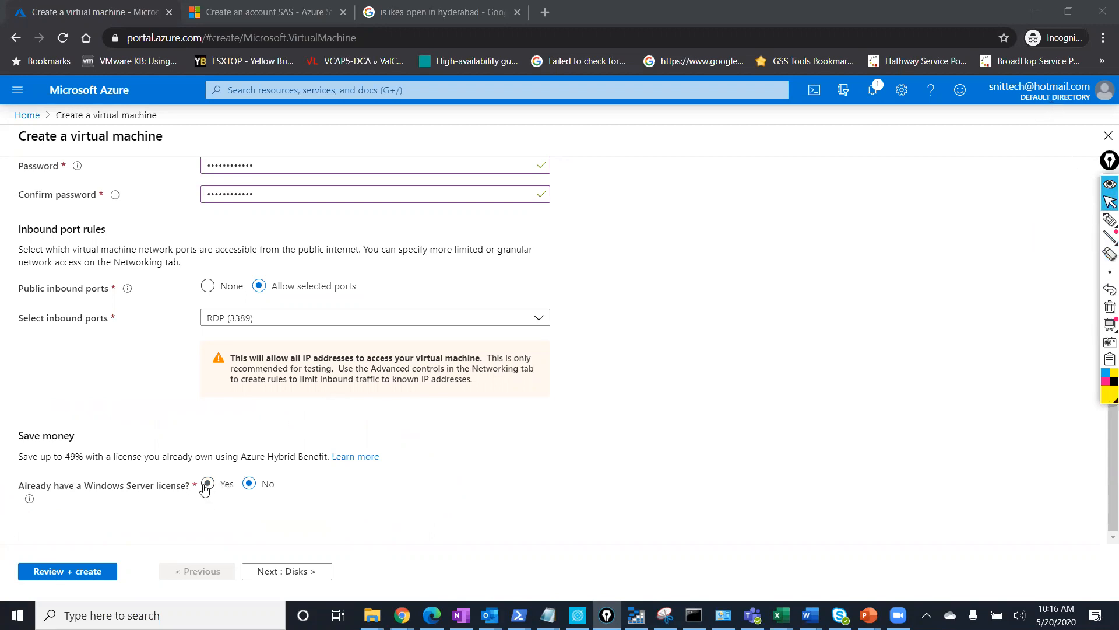
{"action": "scroll", "coordinate": [168, 473], "scroll_direction": "down", "scroll_amount": 1}
{"action": "left_click", "coordinate": [82, 477]}
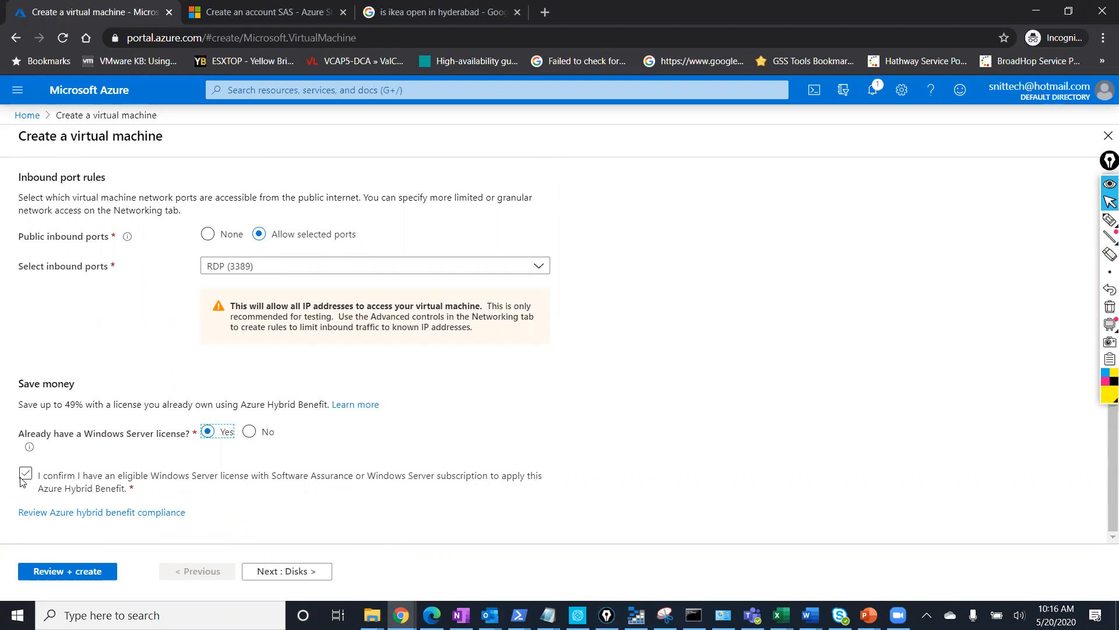
{"action": "left_click", "coordinate": [179, 479]}
{"action": "left_click", "coordinate": [25, 473]}
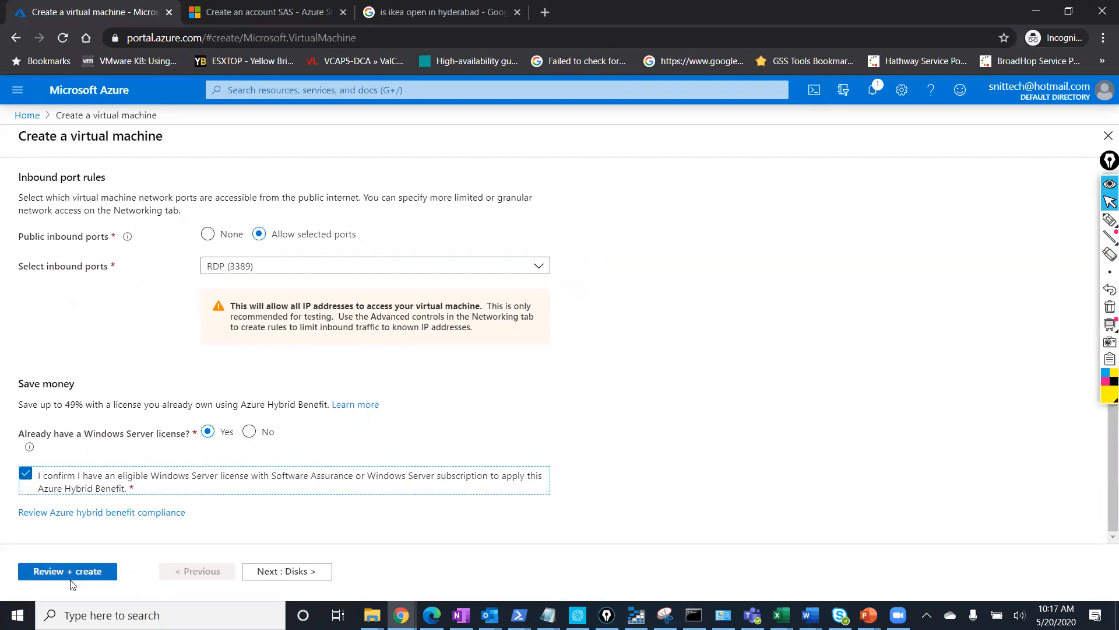
On the Disks step, keep Premium SSD OS disk and default platform-managed key encryption.
{"action": "left_click", "coordinate": [283, 573]}
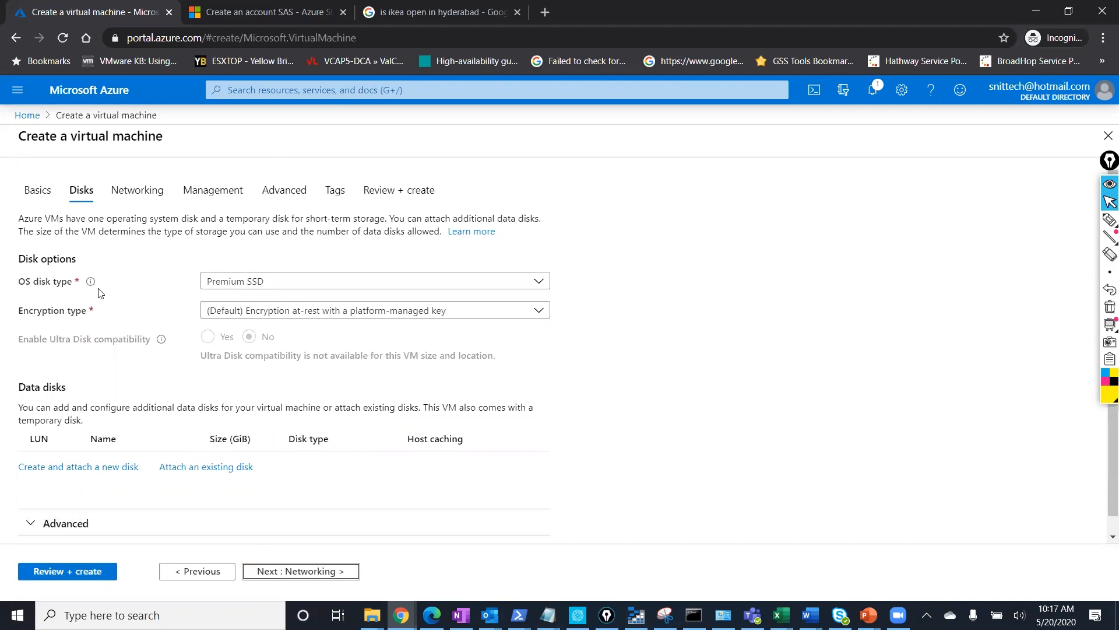
{"action": "left_click", "coordinate": [318, 283]}
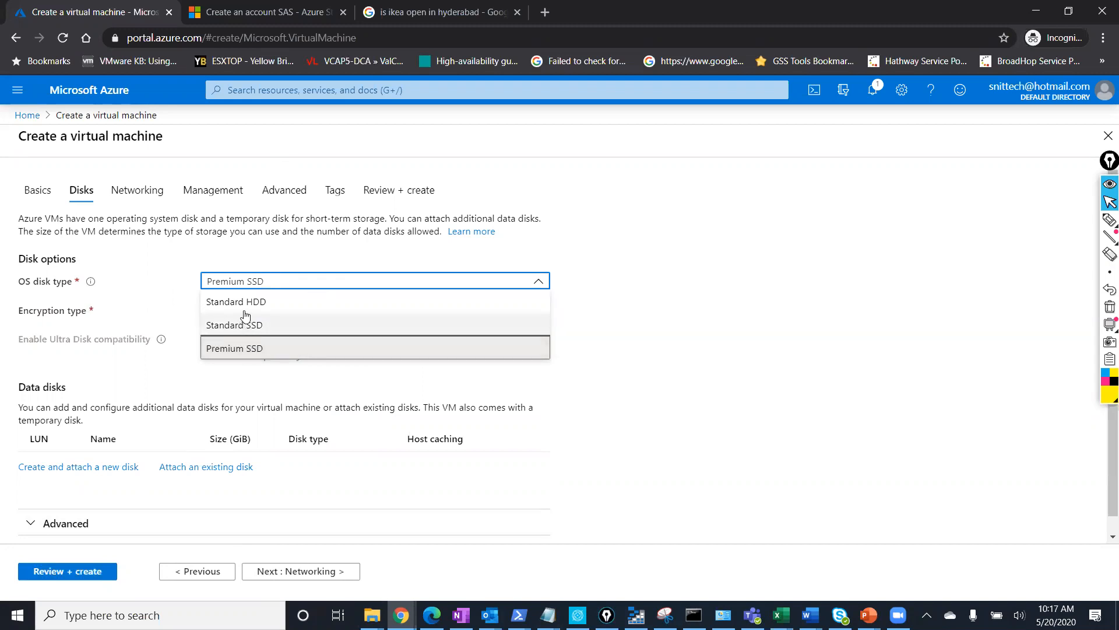
{"action": "left_click", "coordinate": [662, 298]}
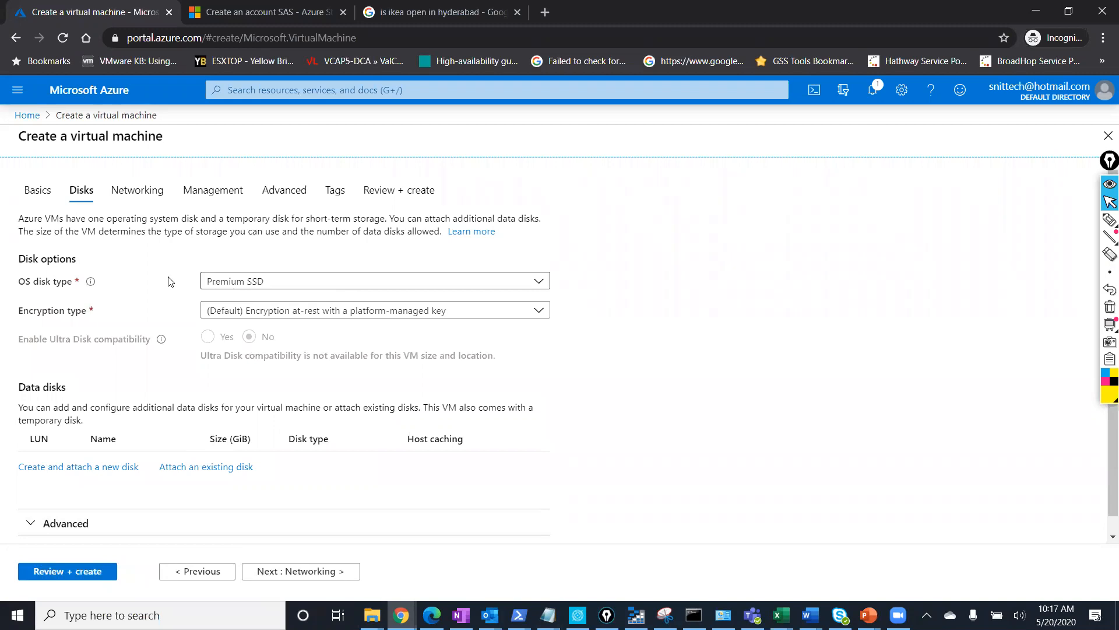
{"action": "left_click", "coordinate": [225, 317]}
{"action": "left_click", "coordinate": [225, 317]}
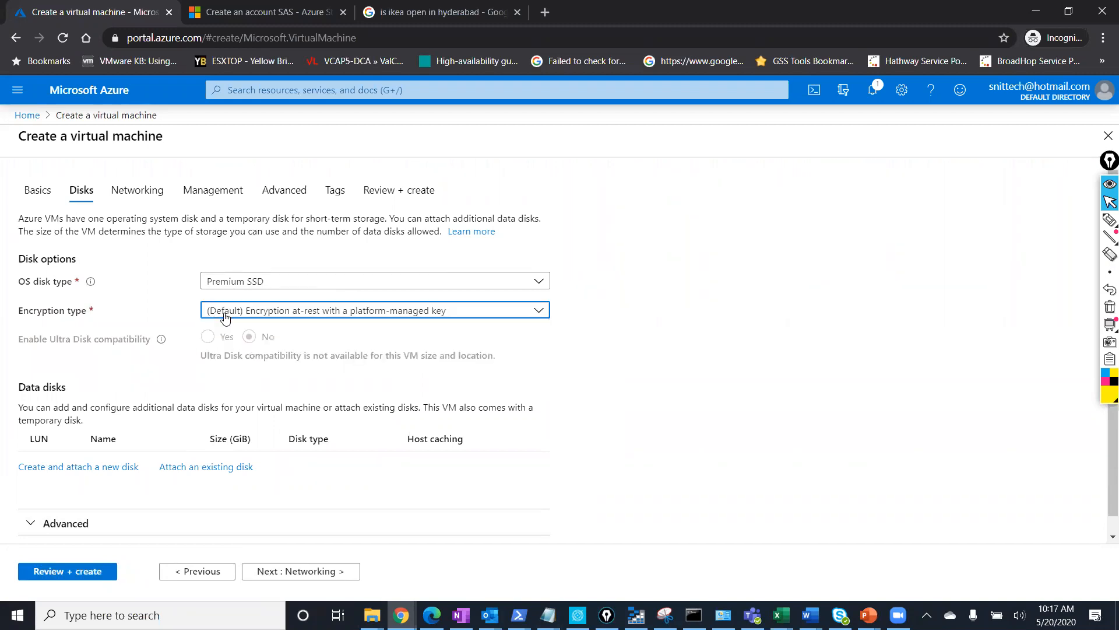
{"action": "left_click", "coordinate": [304, 315]}
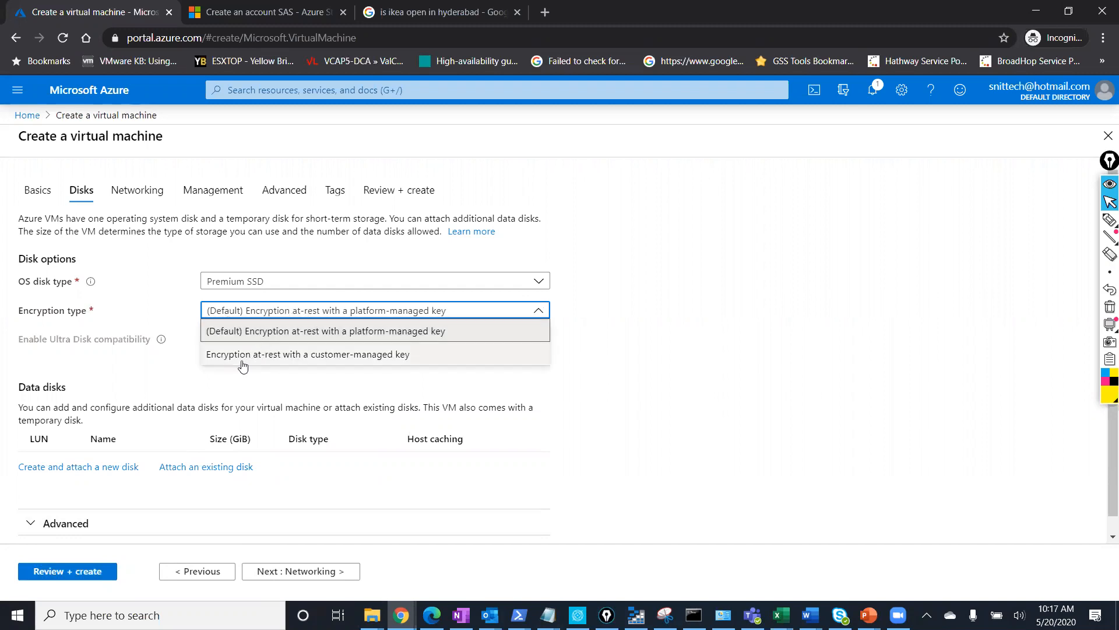
{"action": "left_click", "coordinate": [377, 331]}
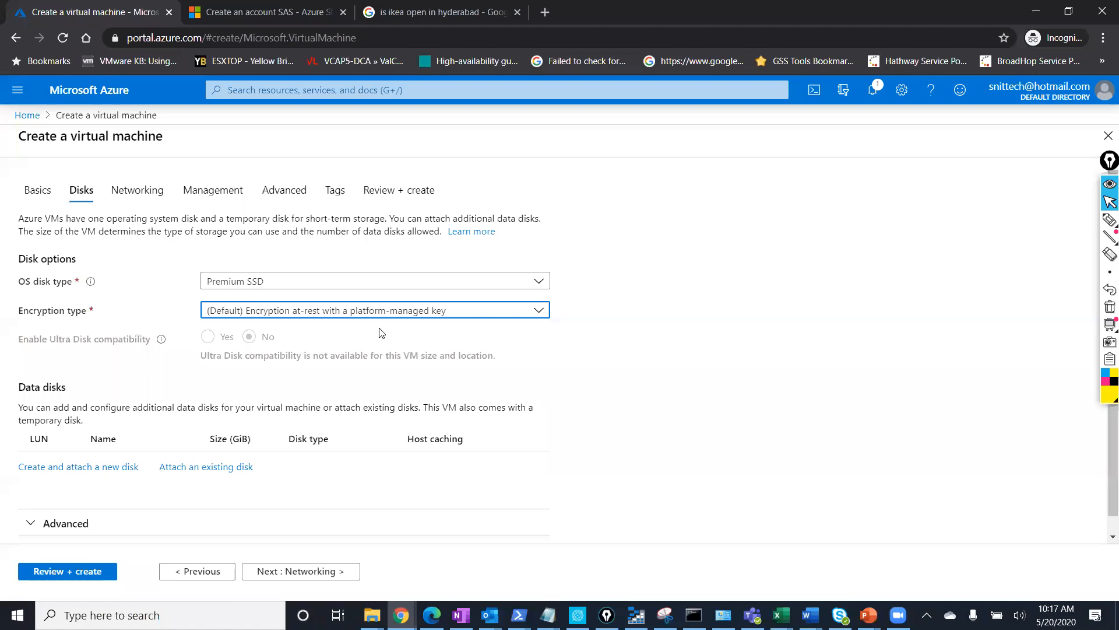
Review the Data disks section, leaving no data disks attached.
{"action": "scroll", "coordinate": [232, 361], "scroll_direction": "down", "scroll_amount": 1}
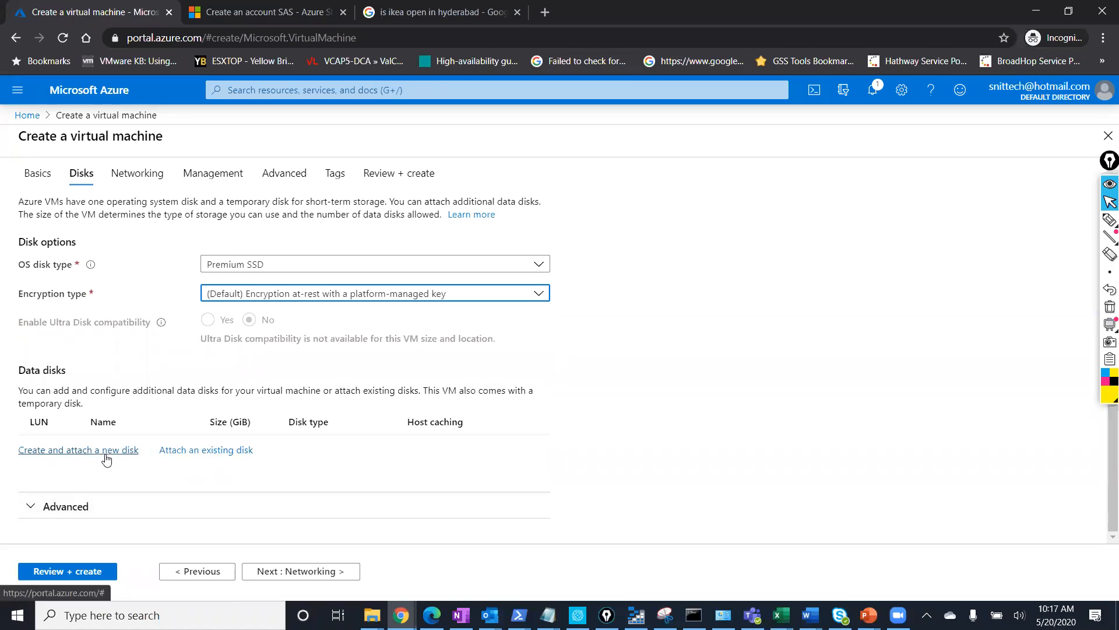
{"action": "left_click", "coordinate": [1109, 220]}
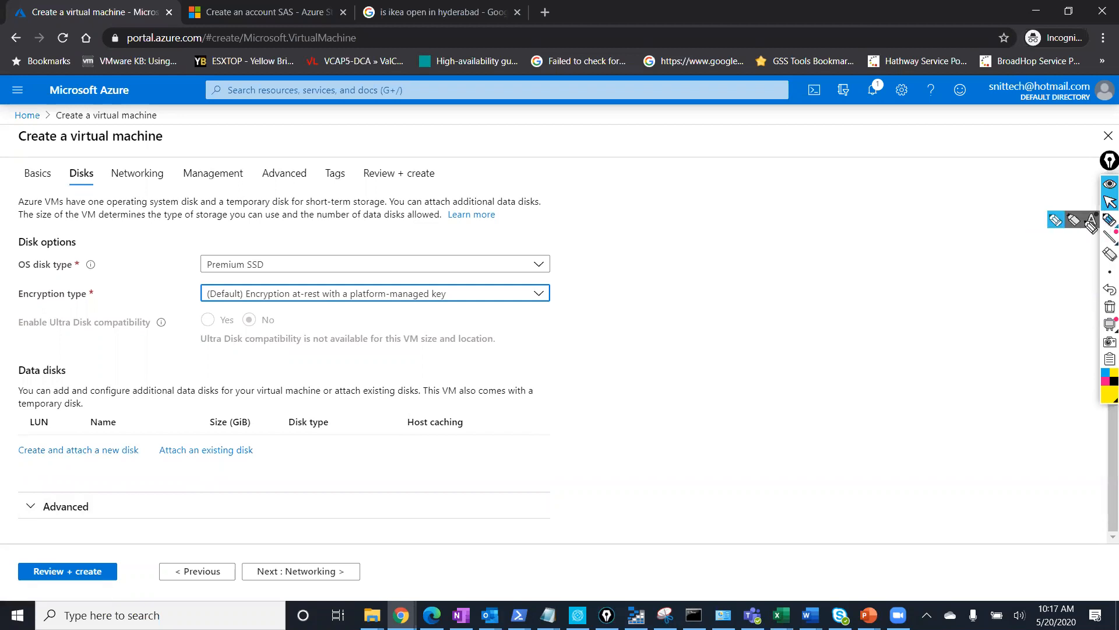
{"action": "mouse_move", "coordinate": [365, 441]}
{"action": "left_mouse_down"}
{"action": "mouse_move", "coordinate": [182, 410]}
{"action": "mouse_move", "coordinate": [7, 433]}
{"action": "mouse_move", "coordinate": [14, 483]}
{"action": "mouse_move", "coordinate": [238, 487]}
{"action": "mouse_move", "coordinate": [362, 454]}
{"action": "mouse_move", "coordinate": [364, 439]}
{"action": "left_mouse_up"}
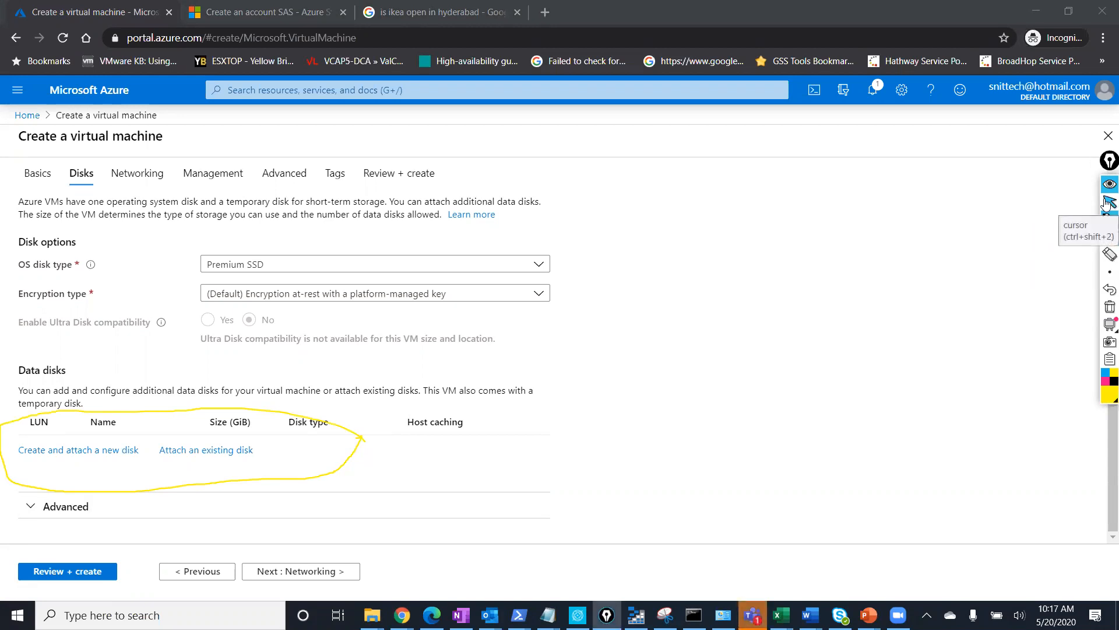
{"action": "left_click", "coordinate": [1107, 202]}
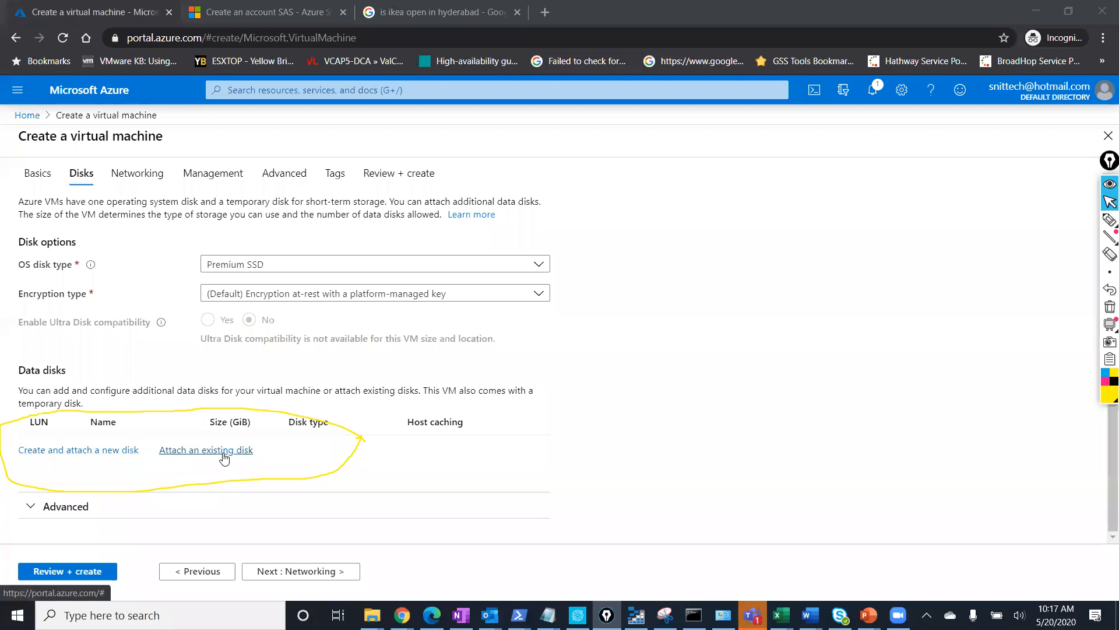
{"action": "left_click", "coordinate": [1107, 267]}
{"action": "left_click", "coordinate": [254, 413]}
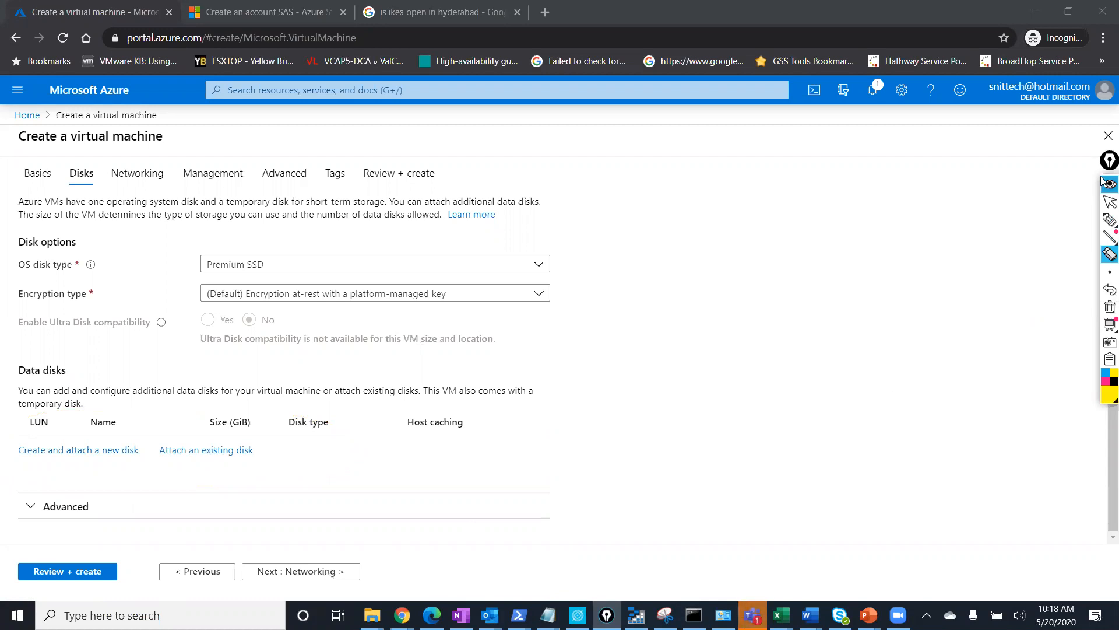
{"action": "left_click", "coordinate": [1109, 202]}
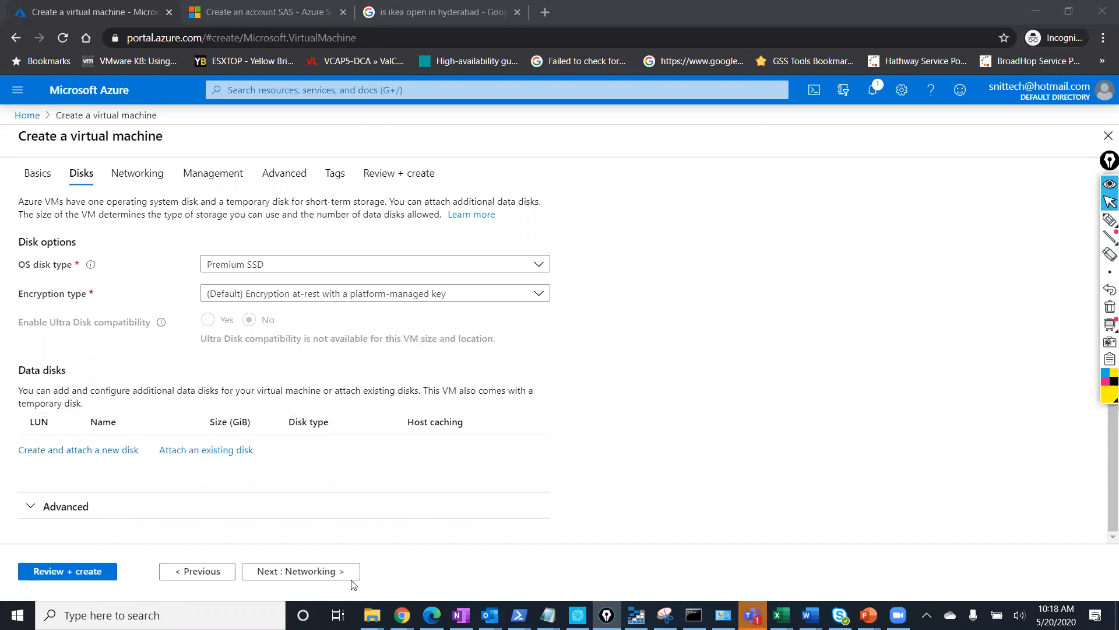
Review the networking dropdowns, keeping HRnewres-vnet, the default subnet and public IP hrtestnew-ip.
{"action": "left_click", "coordinate": [317, 573]}
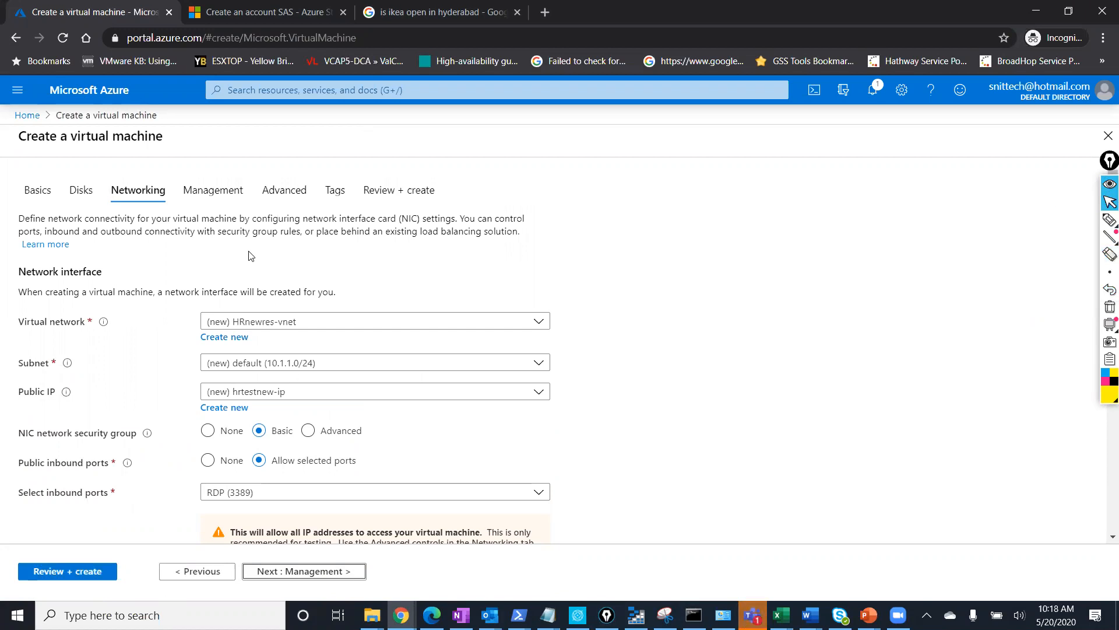
{"action": "left_click", "coordinate": [268, 371]}
{"action": "left_click", "coordinate": [268, 372]}
{"action": "left_click", "coordinate": [251, 399]}
{"action": "left_click", "coordinate": [251, 398]}
{"action": "left_click", "coordinate": [251, 392]}
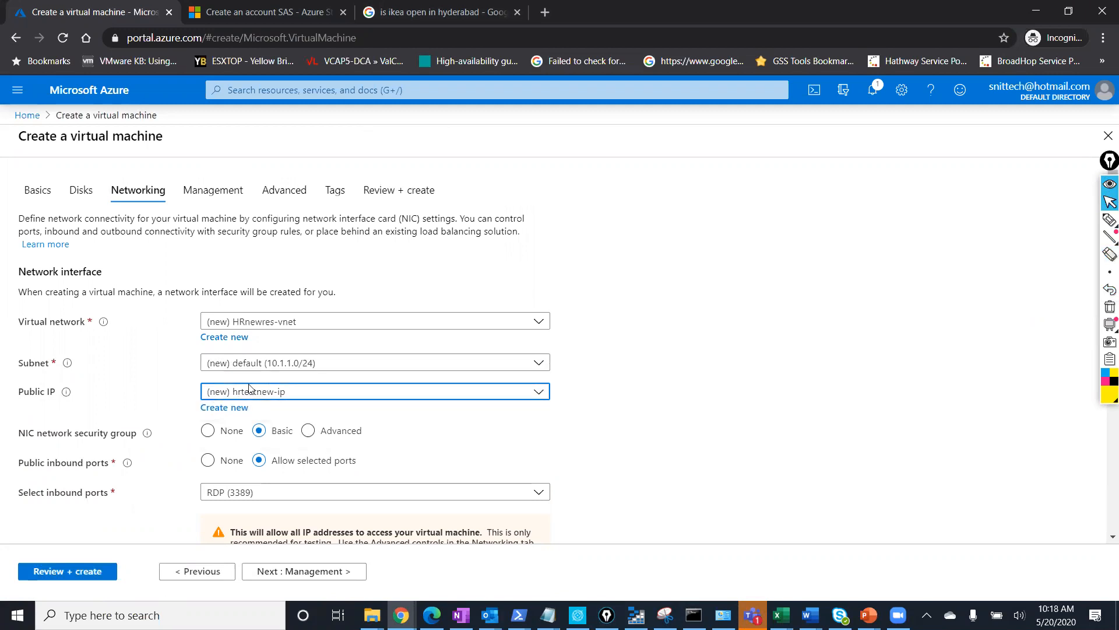
{"action": "left_click", "coordinate": [287, 324]}
{"action": "left_click", "coordinate": [287, 324]}
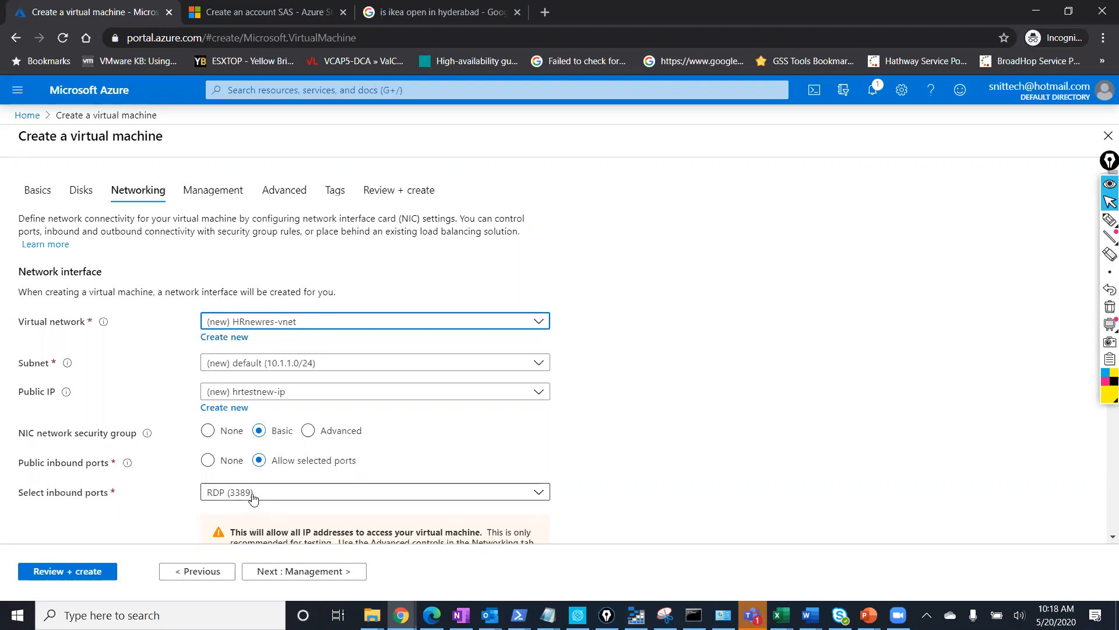
{"action": "scroll", "coordinate": [263, 496], "scroll_direction": "down", "scroll_amount": 2}
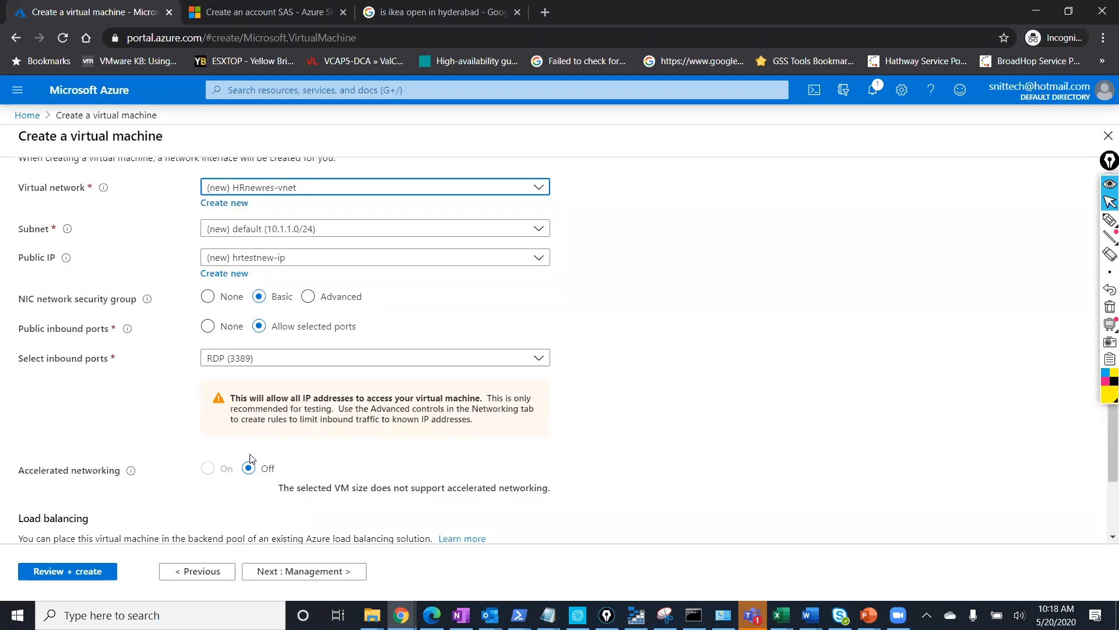
{"action": "scroll", "coordinate": [166, 454], "scroll_direction": "down", "scroll_amount": 2}
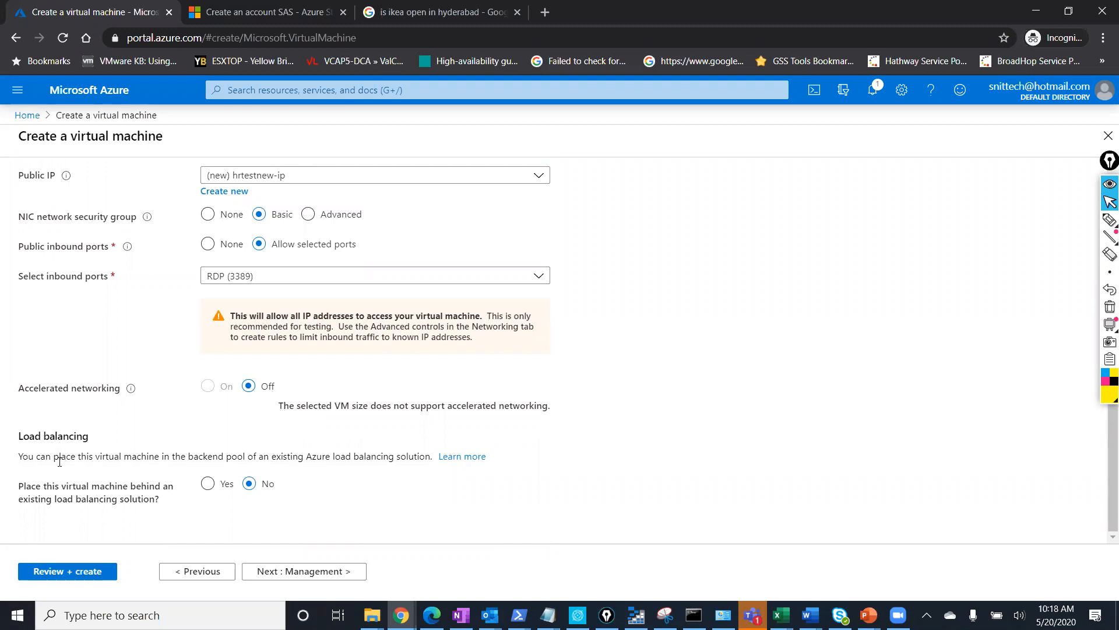
{"action": "left_click", "coordinate": [289, 570]}
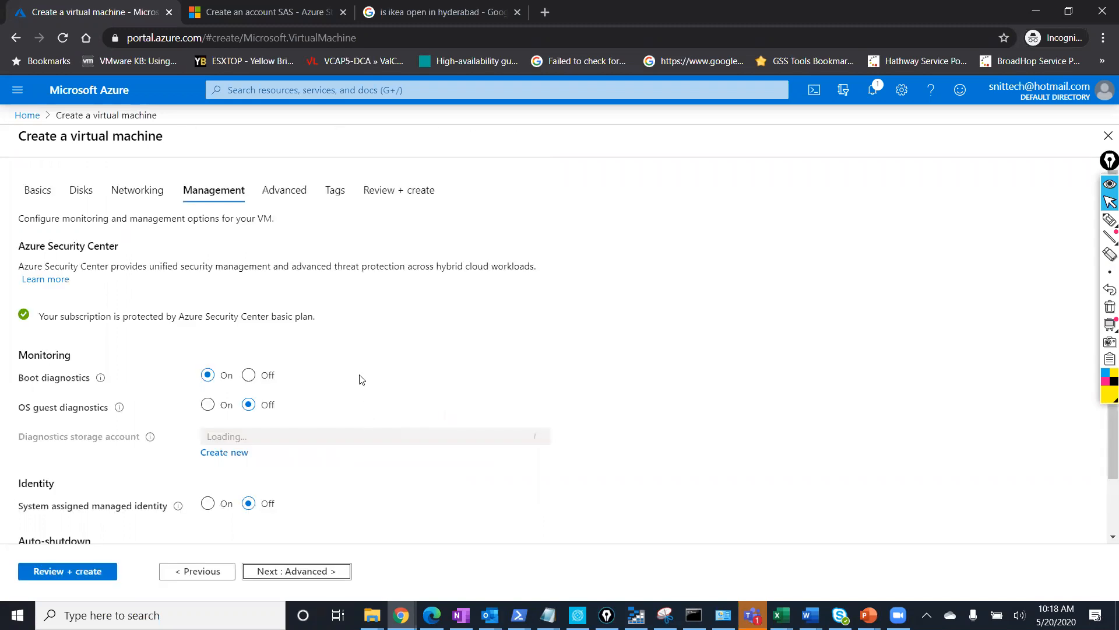
Leave Management and Advanced at defaults, with VM generation Gen 1 and no extensions.
{"action": "scroll", "coordinate": [298, 356], "scroll_direction": "down", "scroll_amount": 2}
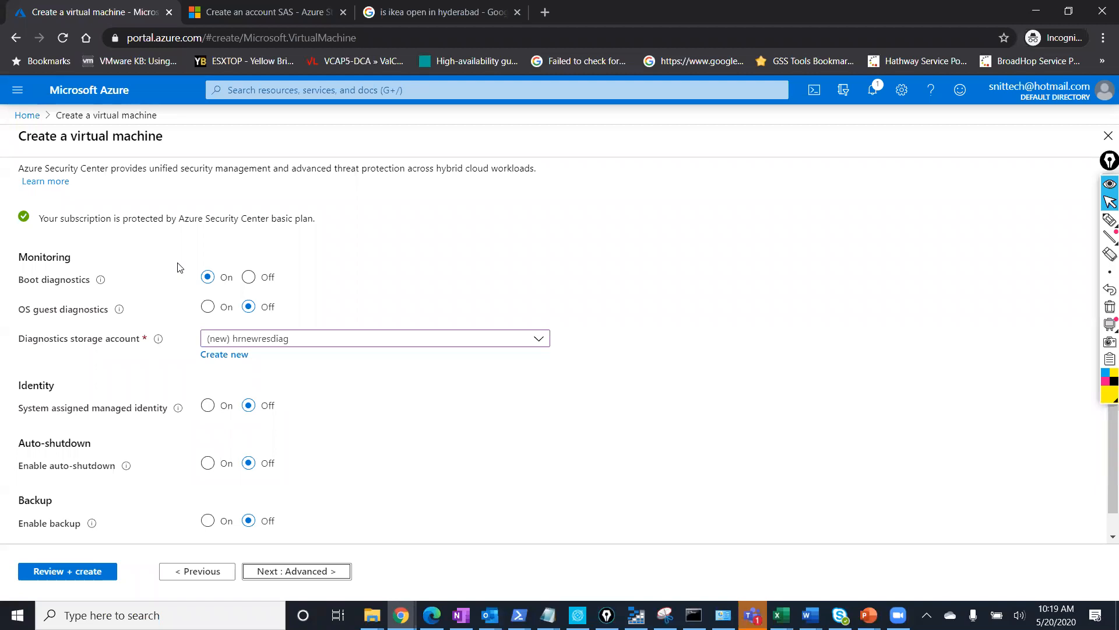
{"action": "left_click", "coordinate": [279, 573]}
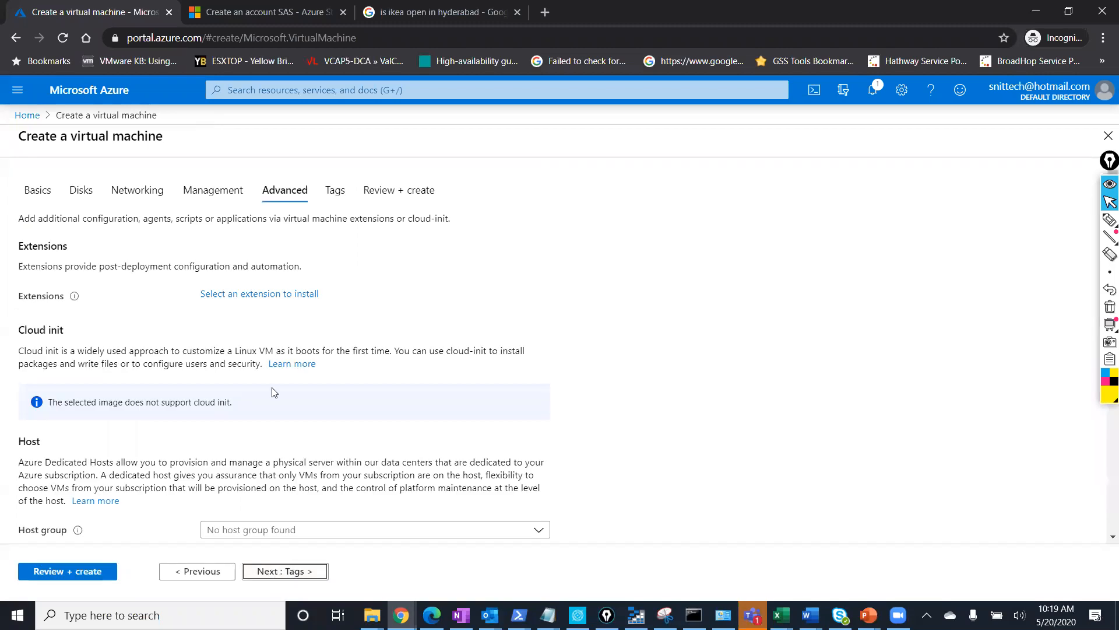
{"action": "scroll", "coordinate": [274, 400], "scroll_direction": "down", "scroll_amount": 4}
{"action": "scroll", "coordinate": [273, 391], "scroll_direction": "down", "scroll_amount": 1}
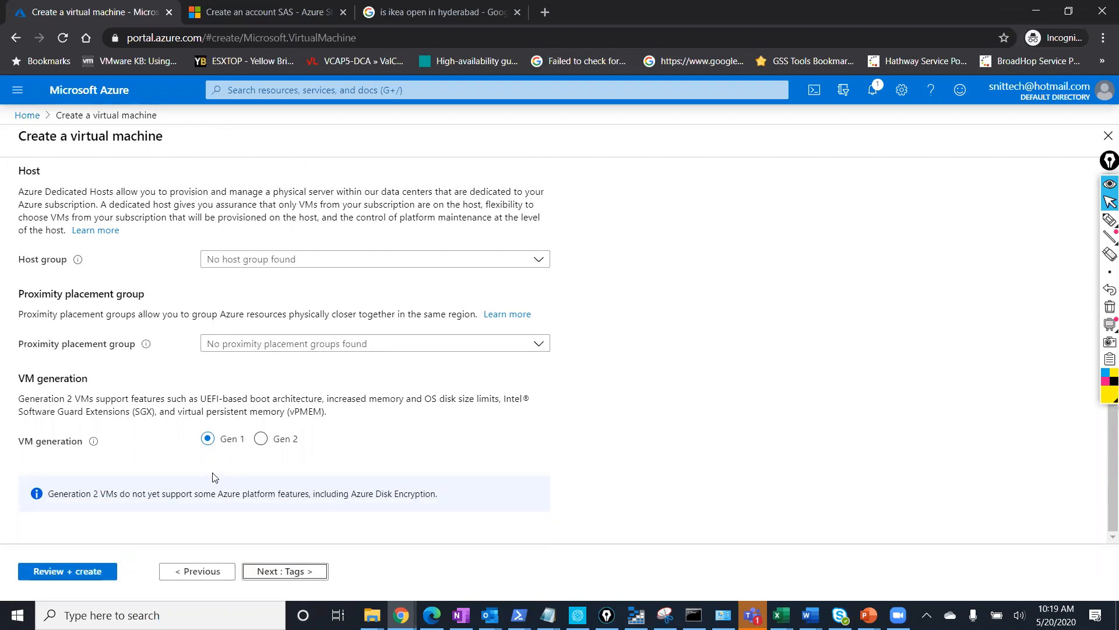
Add tag HRdep with value 1 and go to Review + create validation.
{"action": "left_click", "coordinate": [286, 572]}
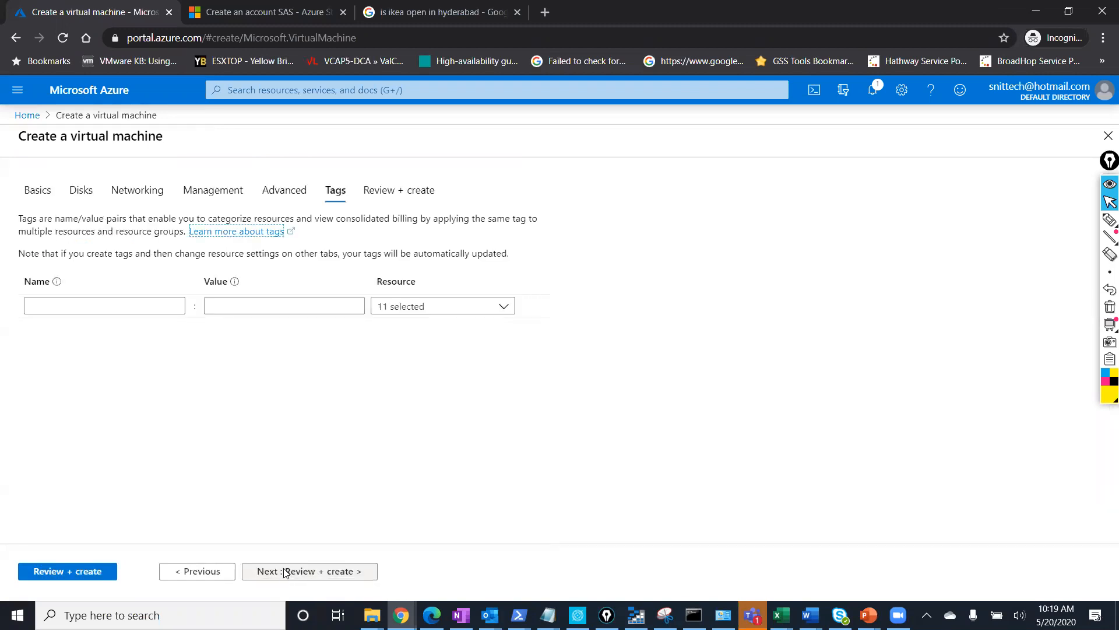
{"action": "left_click", "coordinate": [151, 309]}
{"action": "type", "text": "HRdep"}
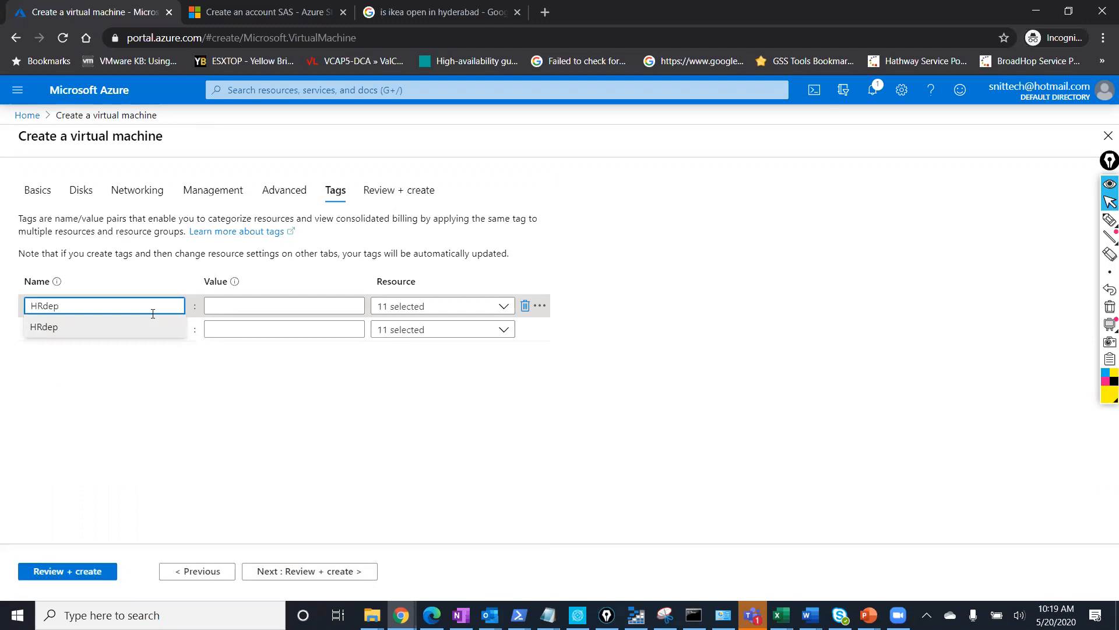
{"action": "left_click", "coordinate": [342, 311]}
{"action": "type", "text": "1"}
{"action": "left_click", "coordinate": [293, 457]}
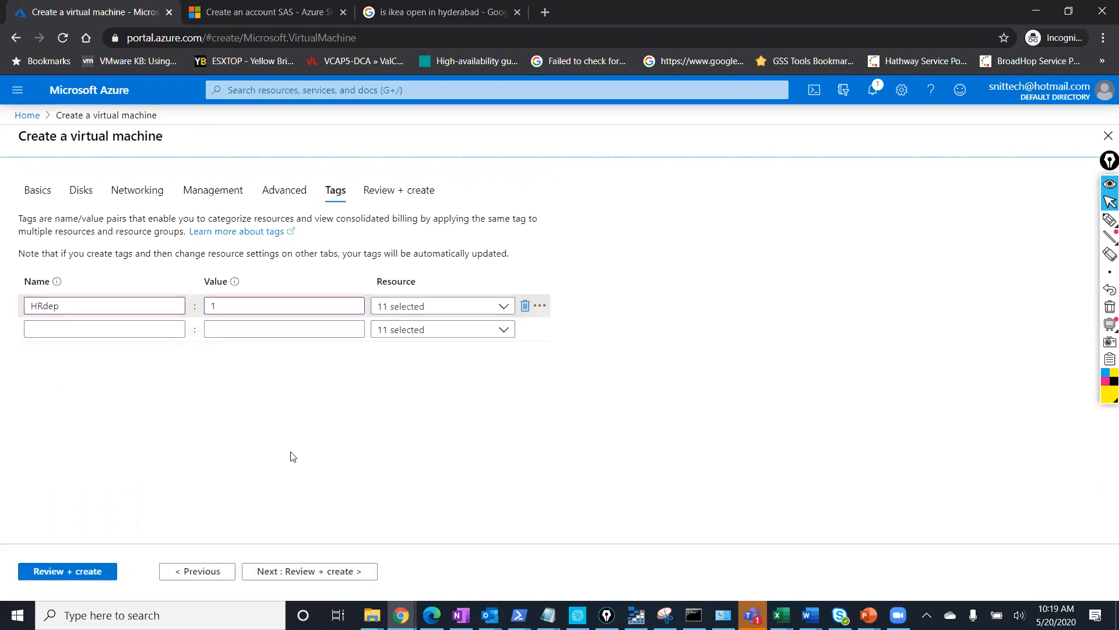
{"action": "left_click", "coordinate": [292, 577]}
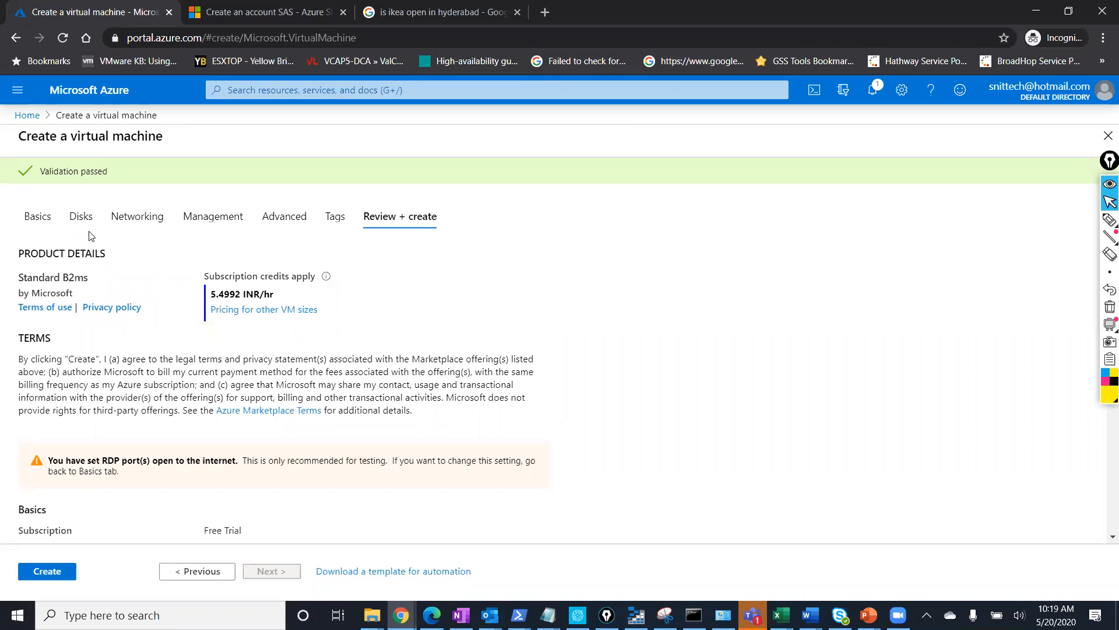
Return to the Basics tab, starting and cancelling a portal search along the way.
{"action": "left_click", "coordinate": [38, 214]}
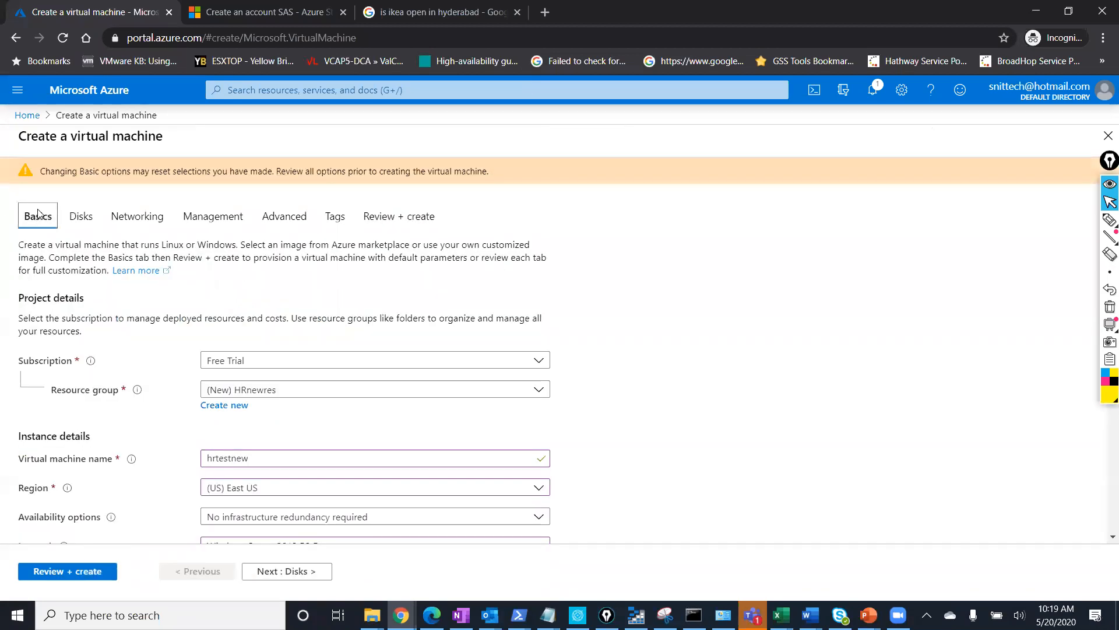
{"action": "scroll", "coordinate": [745, 346], "scroll_direction": "down", "scroll_amount": 1}
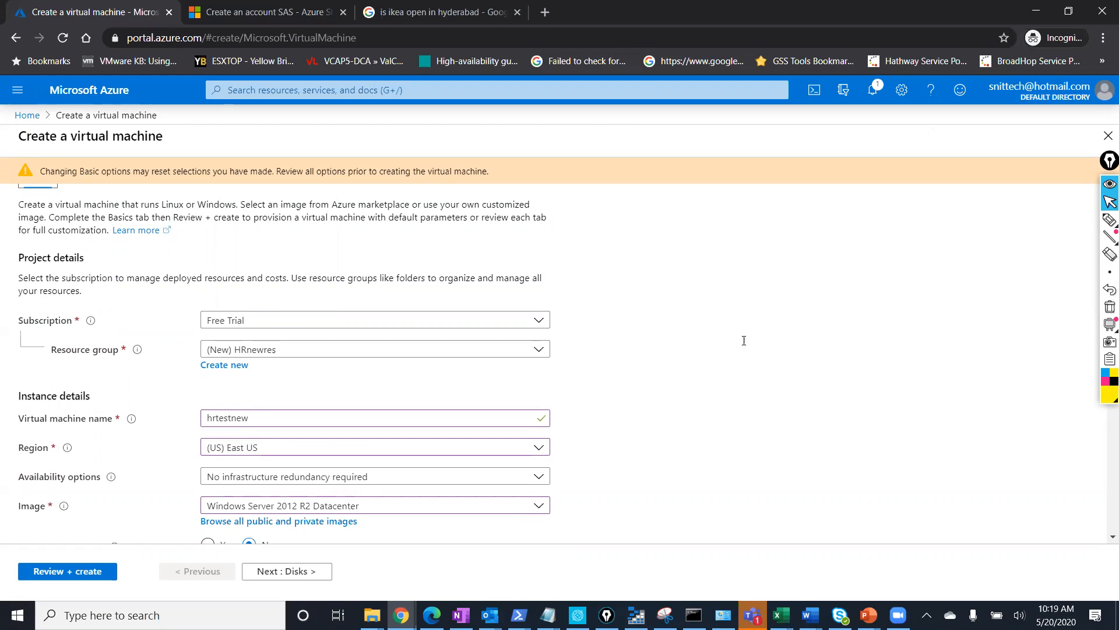
{"action": "left_click", "coordinate": [367, 89]}
{"action": "type", "text": "v"}
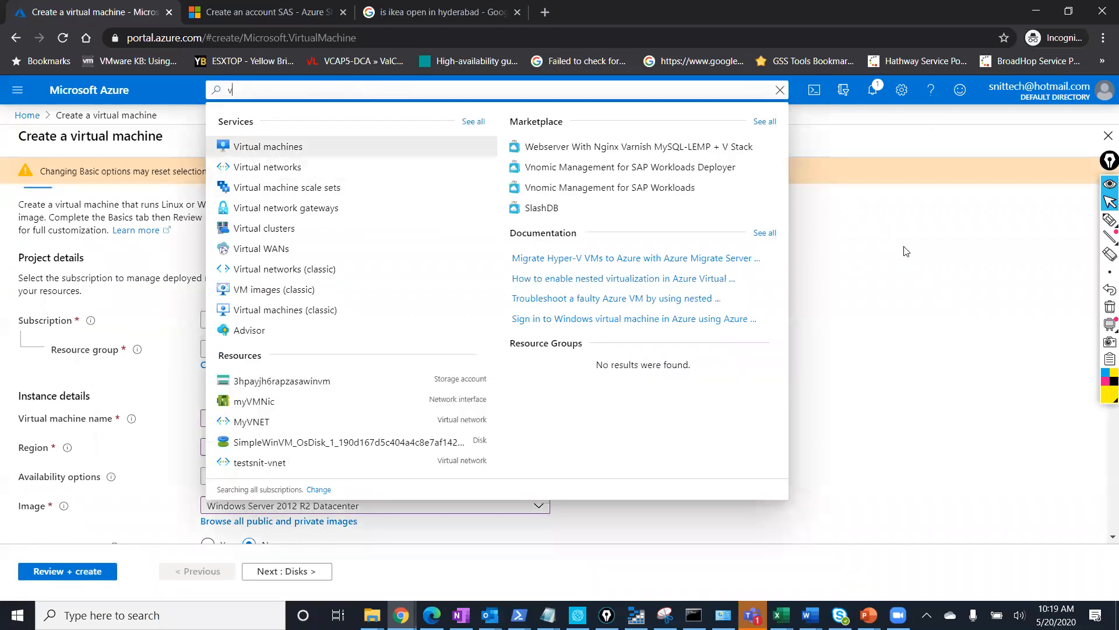
{"action": "key", "text": "Escape"}
{"action": "scroll", "coordinate": [554, 256], "scroll_direction": "up", "scroll_amount": 1}
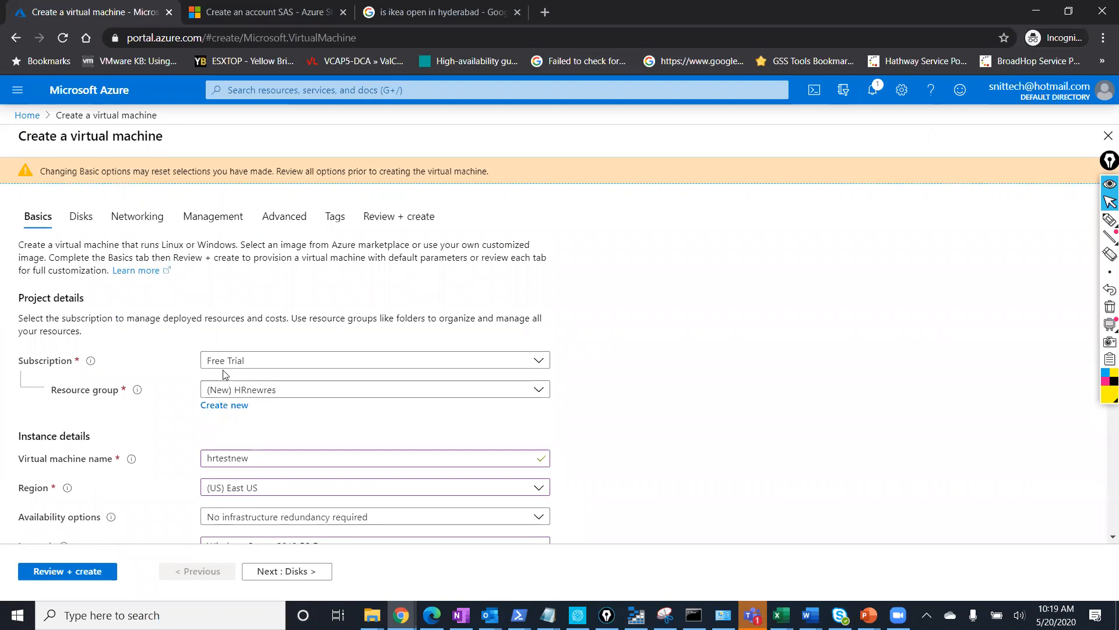
Check the Subscription and Resource group choices, then open the VM size list.
{"action": "left_click", "coordinate": [281, 360]}
{"action": "left_click", "coordinate": [280, 360]}
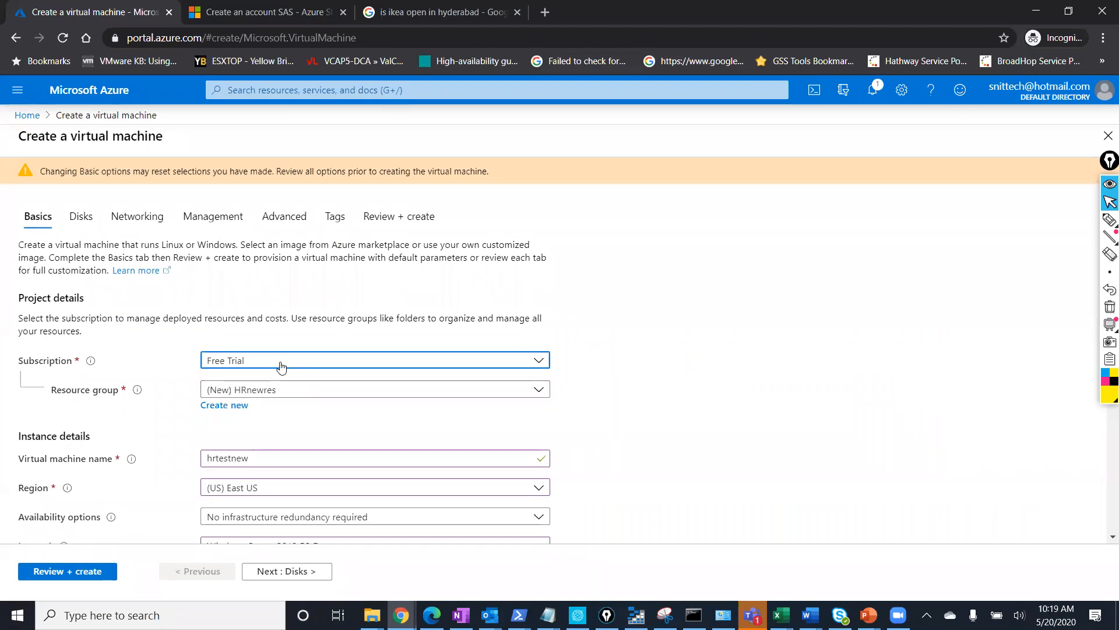
{"action": "left_click", "coordinate": [271, 397]}
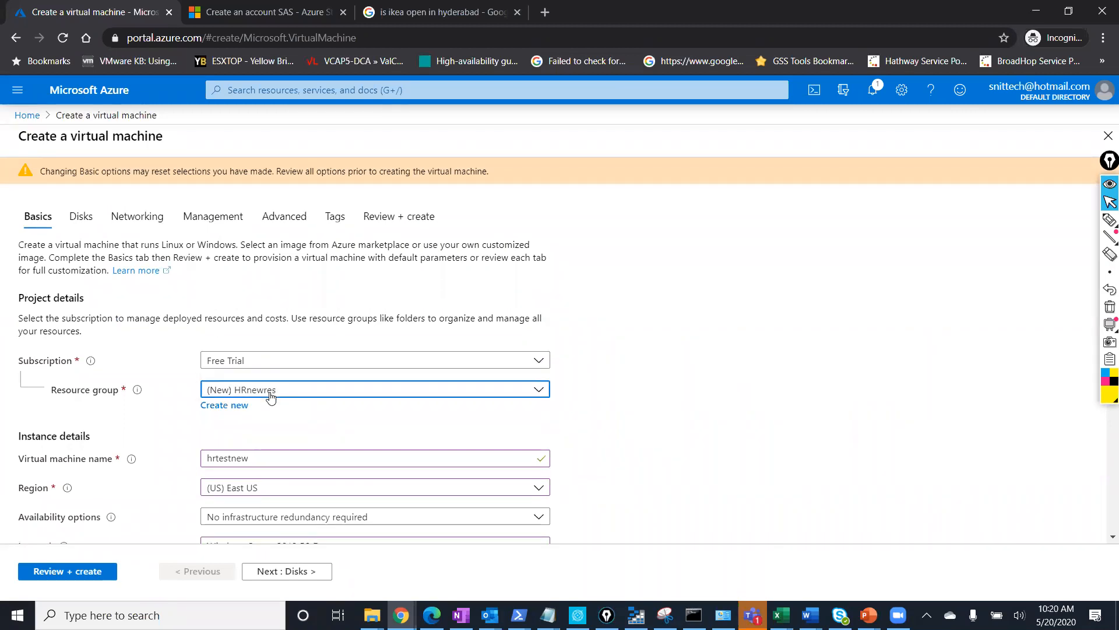
{"action": "left_click", "coordinate": [270, 396]}
{"action": "scroll", "coordinate": [1069, 470], "scroll_direction": "down", "scroll_amount": 2}
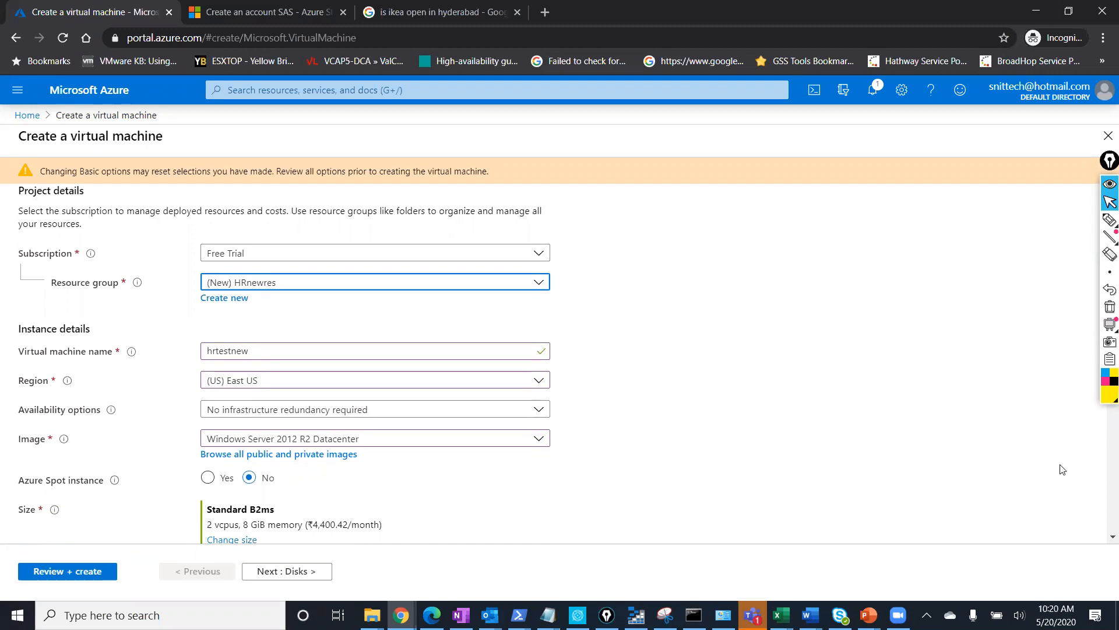
{"action": "scroll", "coordinate": [1062, 469], "scroll_direction": "down", "scroll_amount": 2}
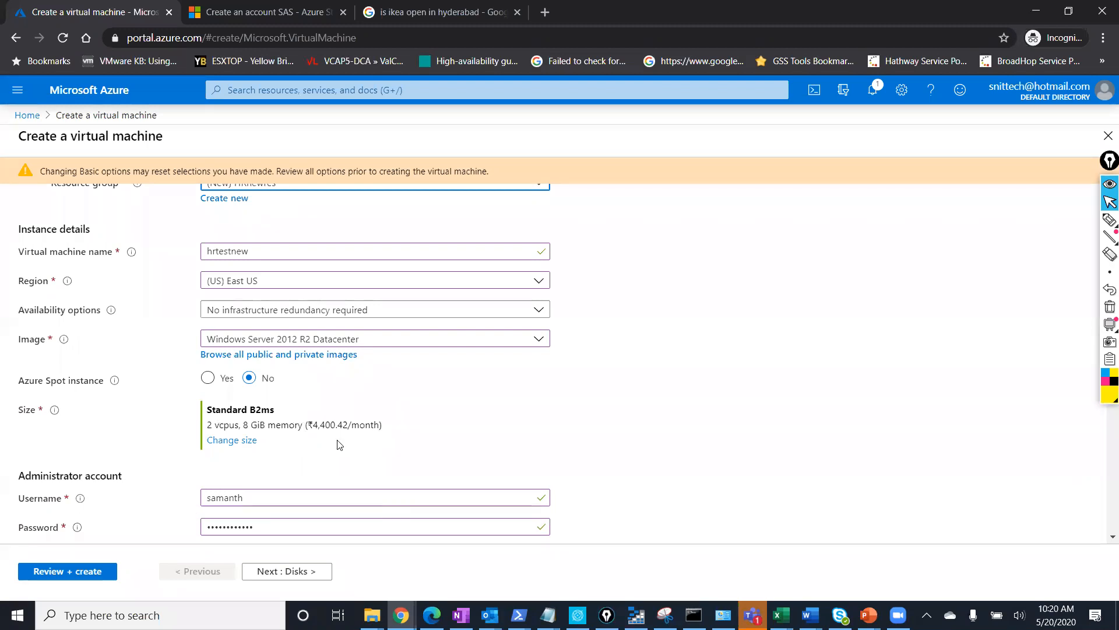
{"action": "left_click", "coordinate": [231, 440]}
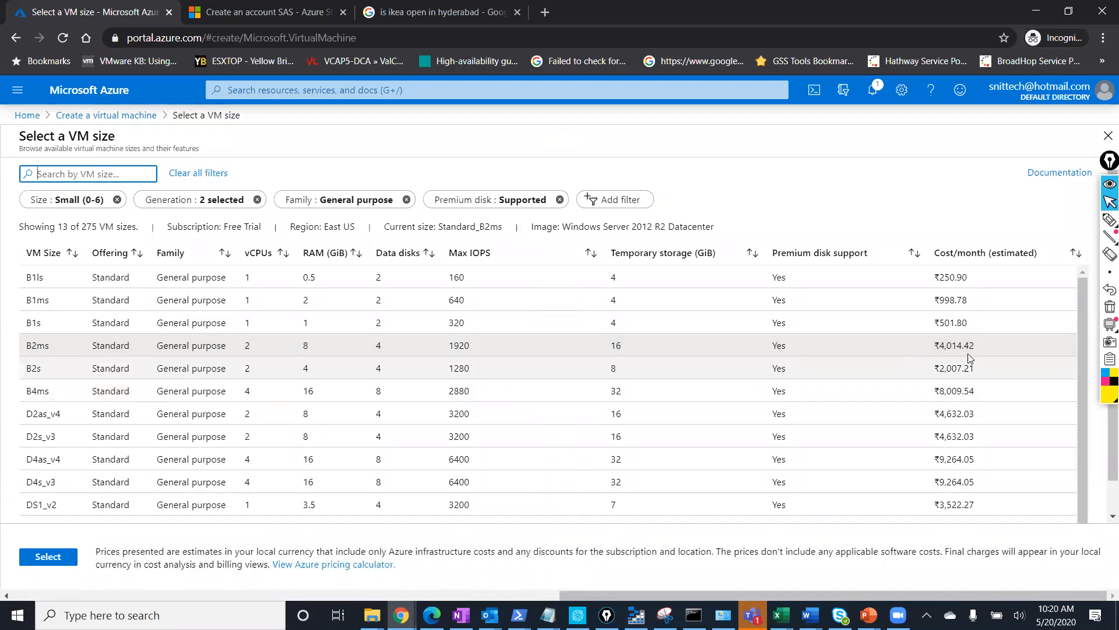
Compare B2ms (₹4,014.42) with D4as_v4 (₹9,264.05) and keep Standard B2ms as the size.
{"action": "left_click_drag", "start_coordinate": [977, 348], "coordinate": [938, 352]}
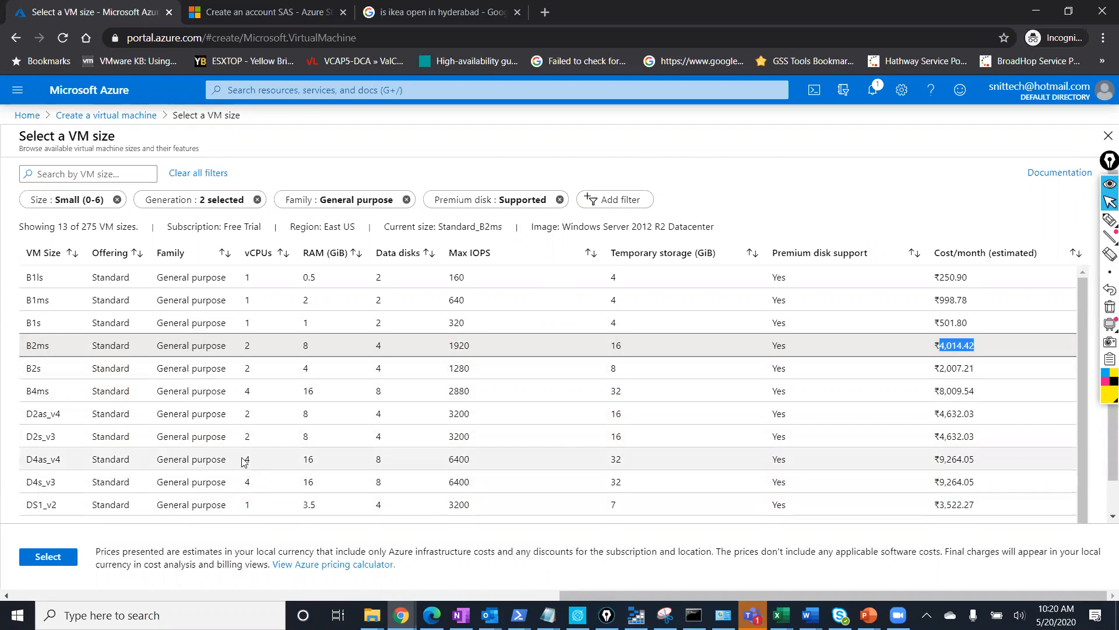
{"action": "left_click_drag", "start_coordinate": [245, 460], "coordinate": [322, 464]}
{"action": "left_click_drag", "start_coordinate": [981, 461], "coordinate": [933, 463]}
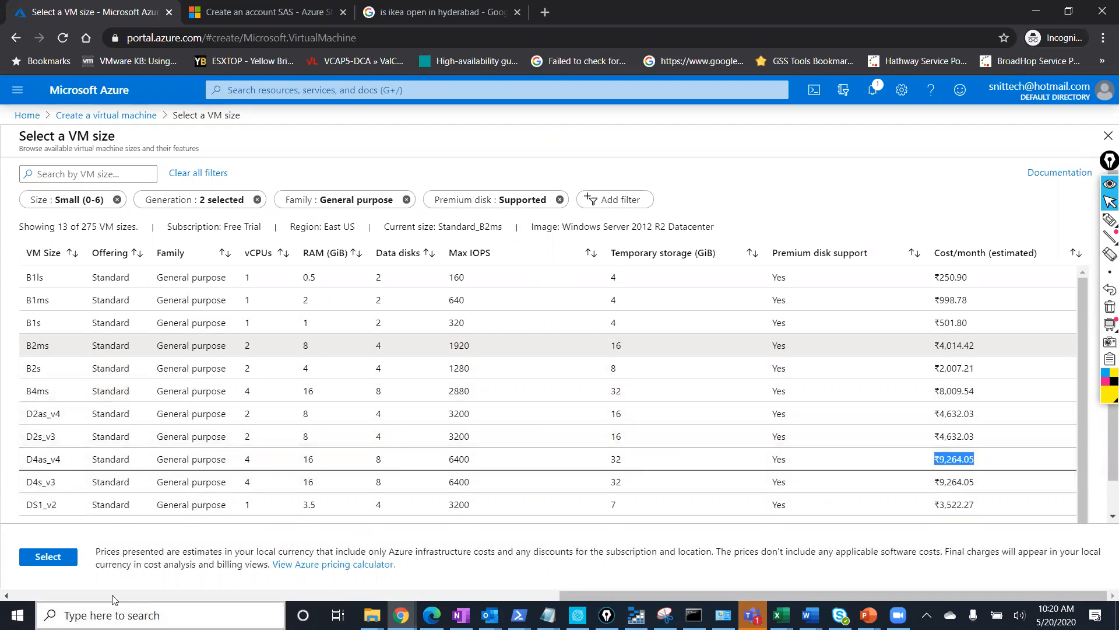
{"action": "left_click", "coordinate": [56, 345]}
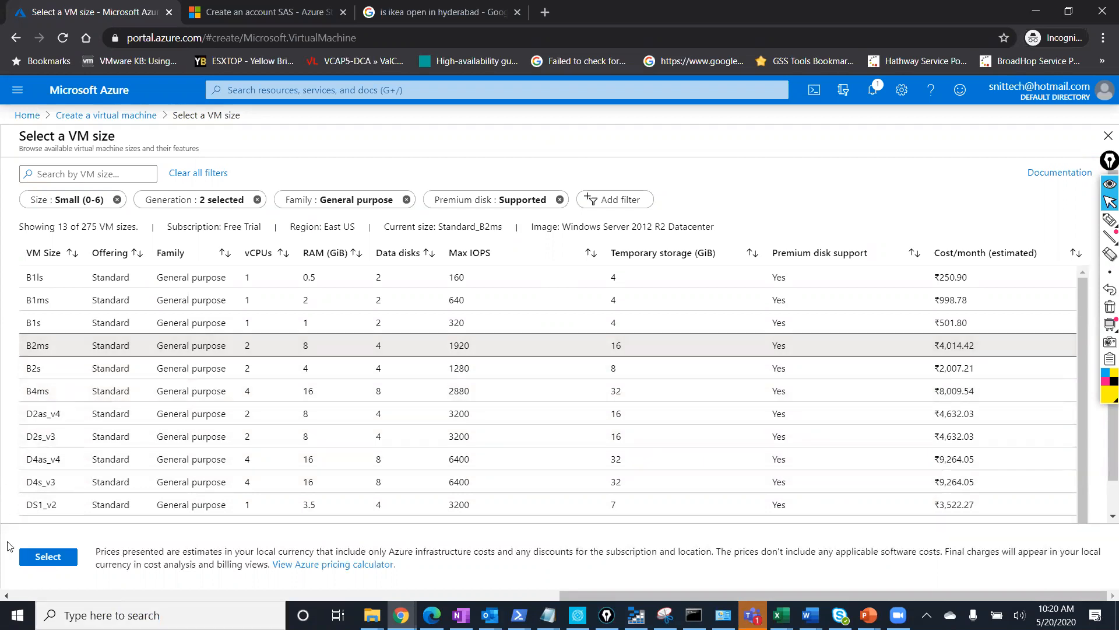
{"action": "left_click", "coordinate": [47, 556]}
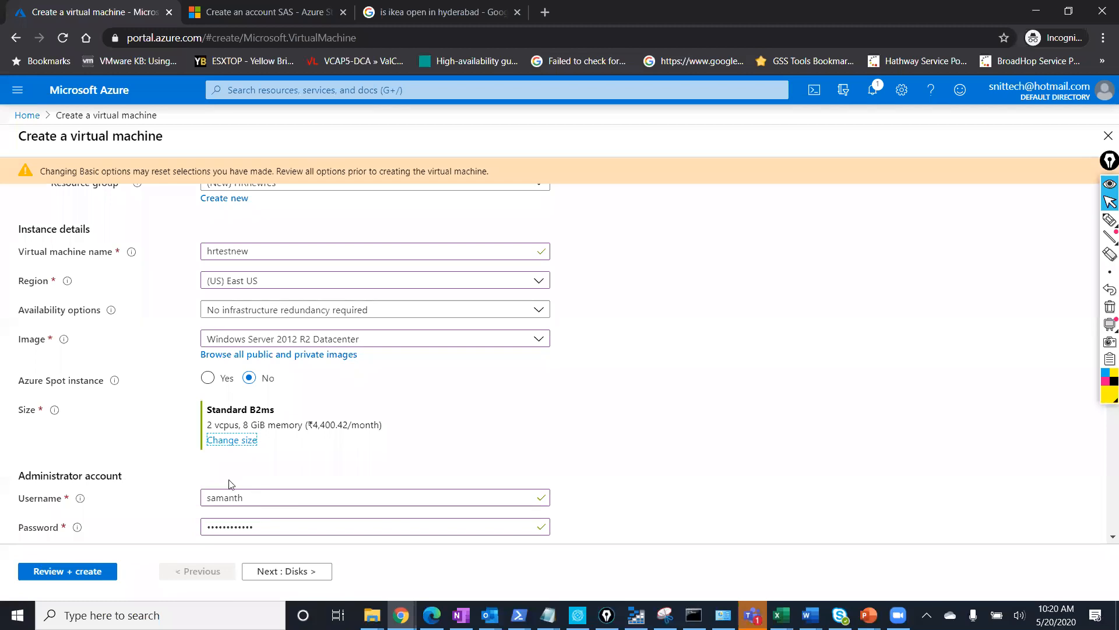
On the Disks tab, keep Premium SSD as the OS disk type.
{"action": "scroll", "coordinate": [229, 484], "scroll_direction": "down", "scroll_amount": 3}
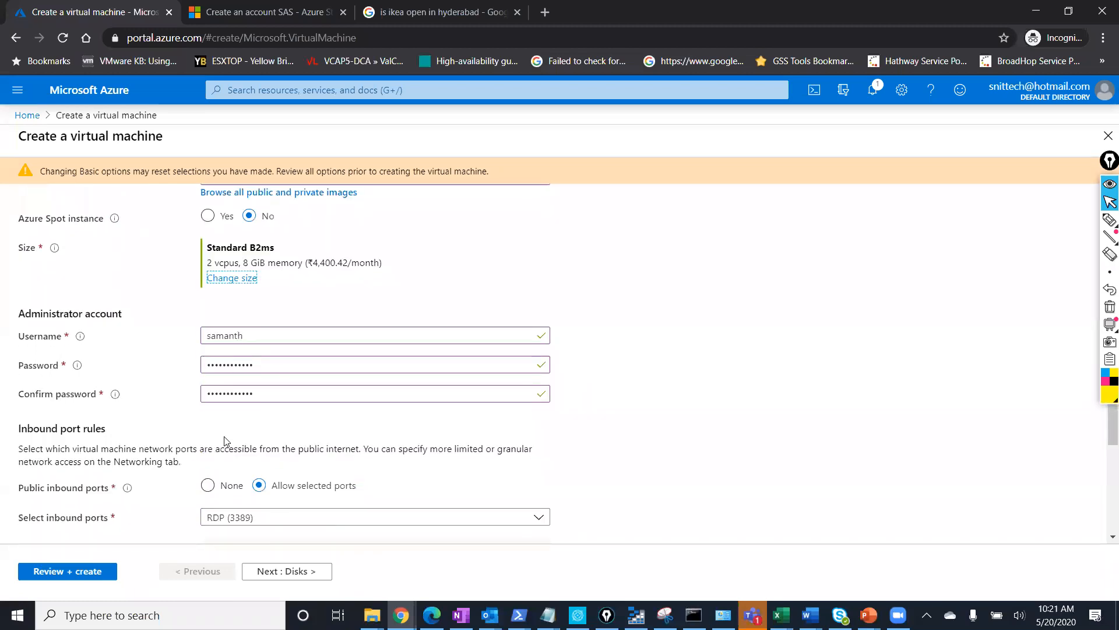
{"action": "scroll", "coordinate": [229, 443], "scroll_direction": "down", "scroll_amount": 2}
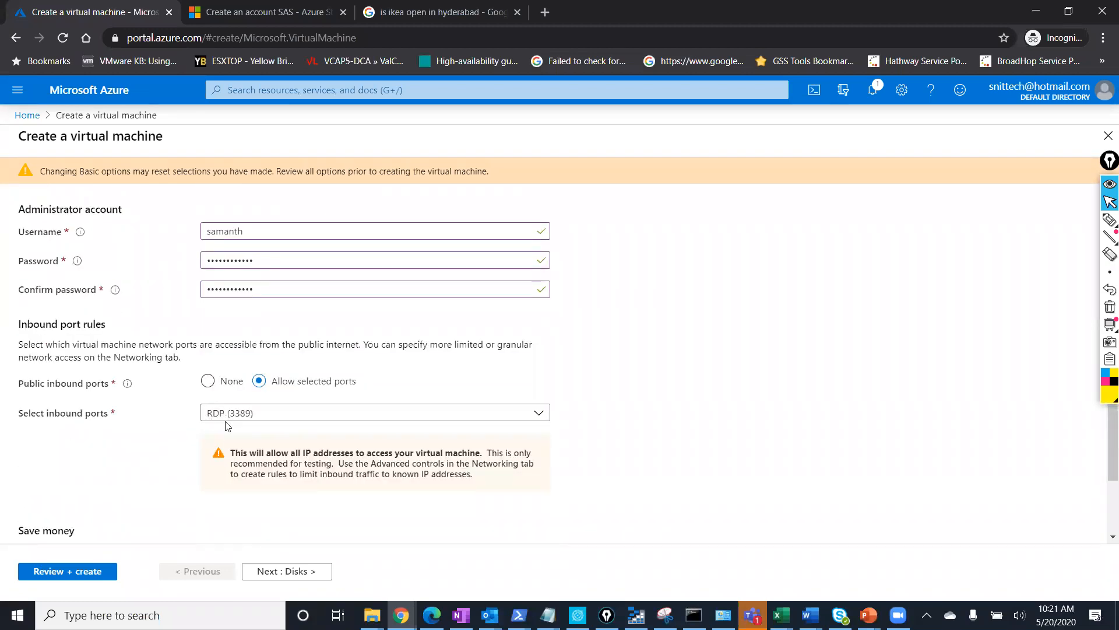
{"action": "left_click", "coordinate": [269, 574]}
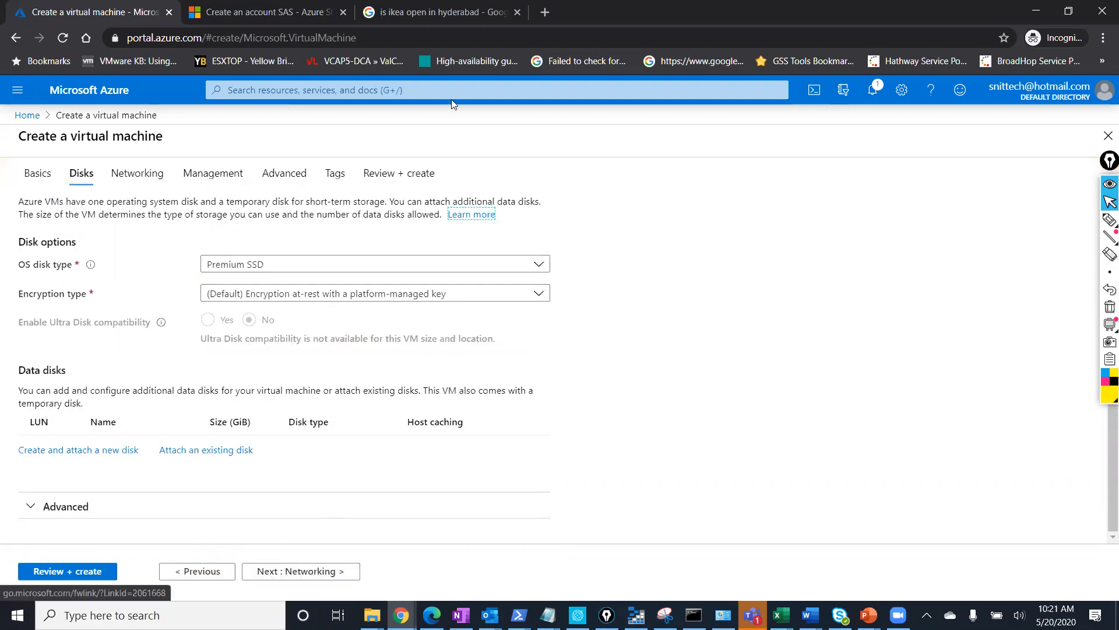
{"action": "left_click", "coordinate": [236, 267]}
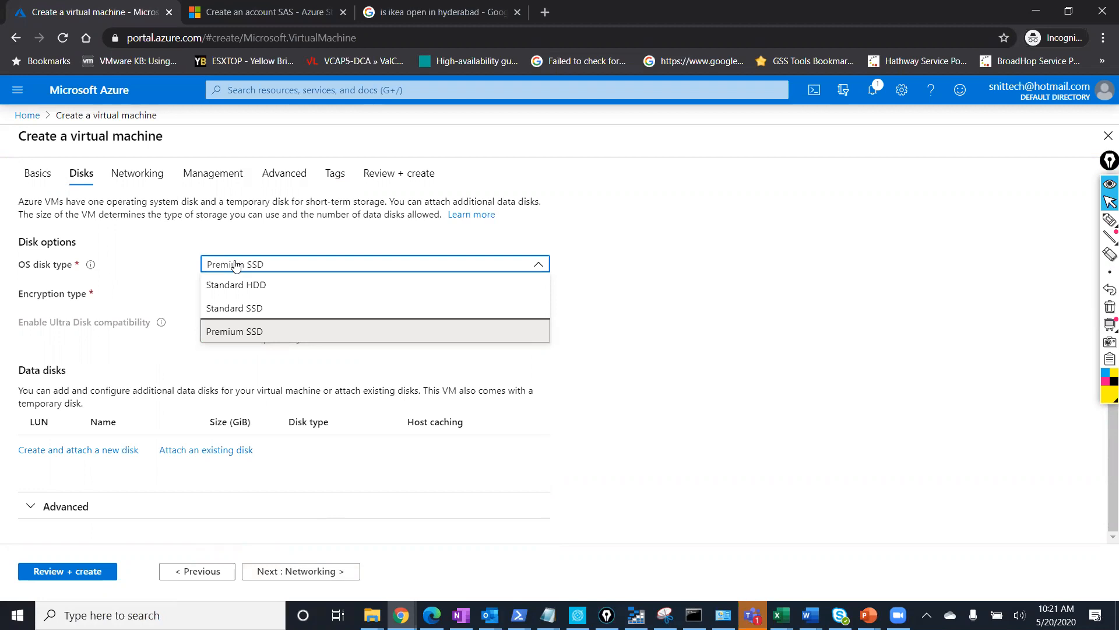
{"action": "left_click", "coordinate": [236, 265]}
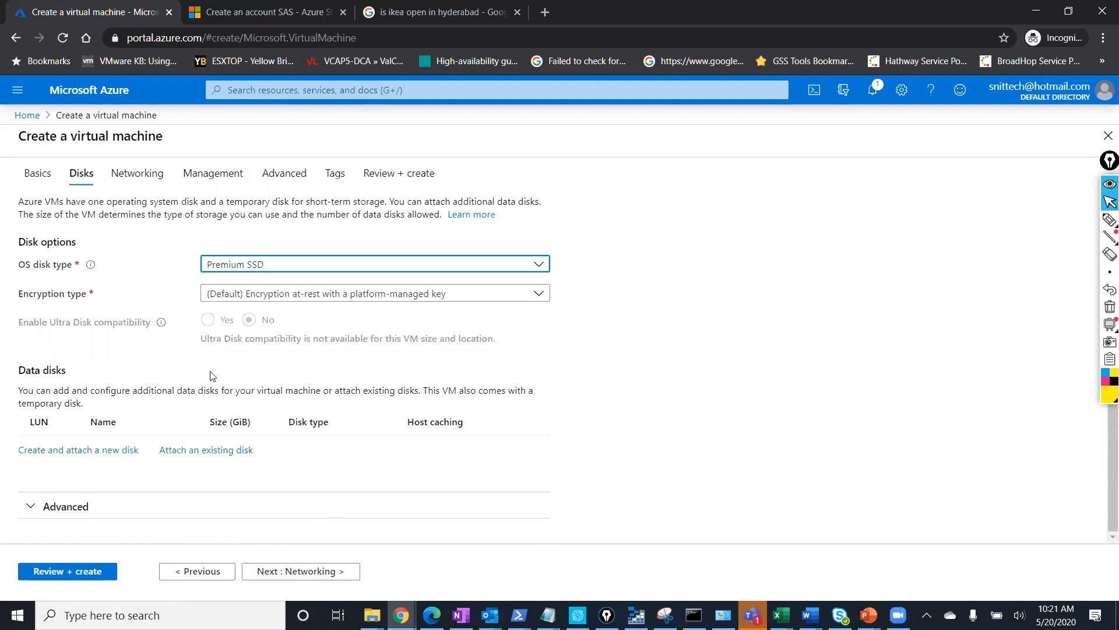
Pass unchanged through Networking, Management, Advanced and Tags to the Review + create page.
{"action": "left_click", "coordinate": [304, 571]}
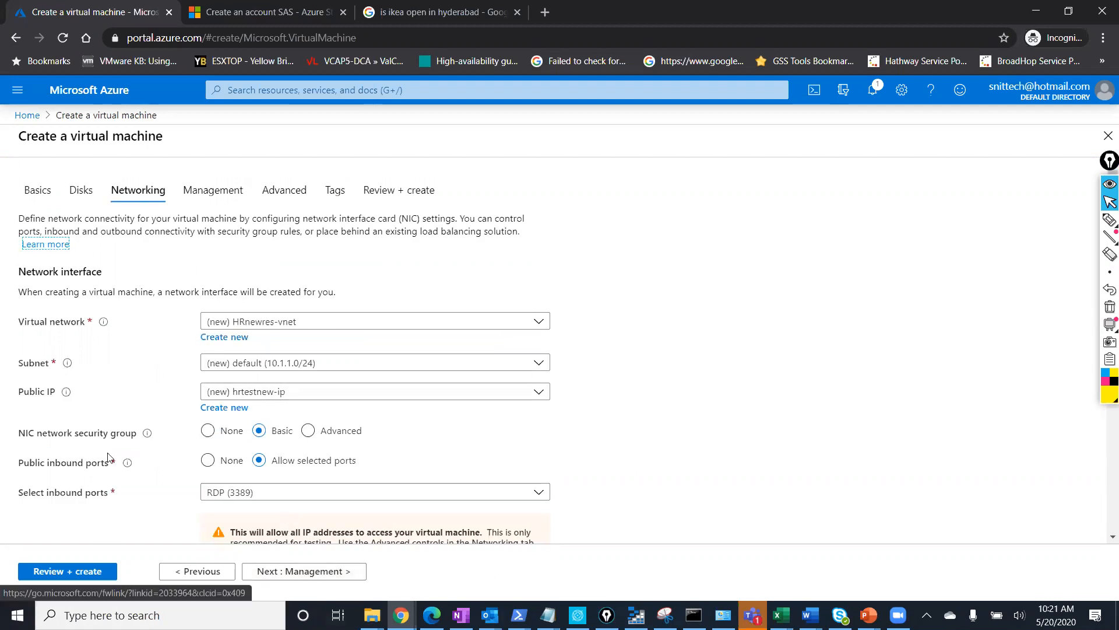
{"action": "scroll", "coordinate": [243, 312], "scroll_direction": "down", "scroll_amount": 1}
{"action": "scroll", "coordinate": [244, 313], "scroll_direction": "down", "scroll_amount": 2}
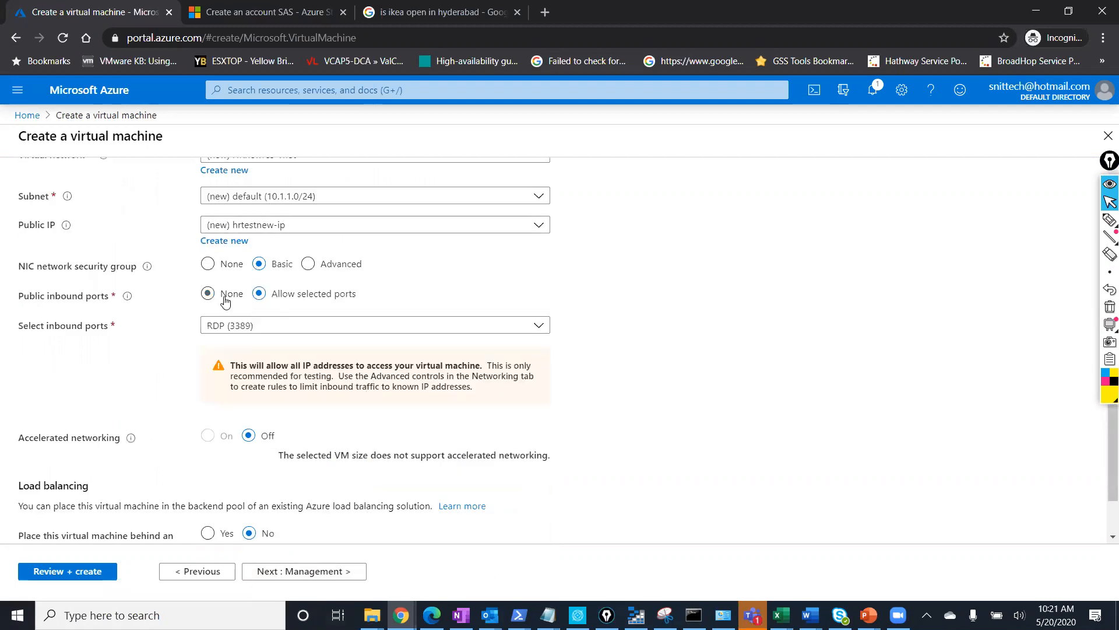
{"action": "scroll", "coordinate": [230, 292], "scroll_direction": "down", "scroll_amount": 1}
{"action": "left_click", "coordinate": [312, 577]}
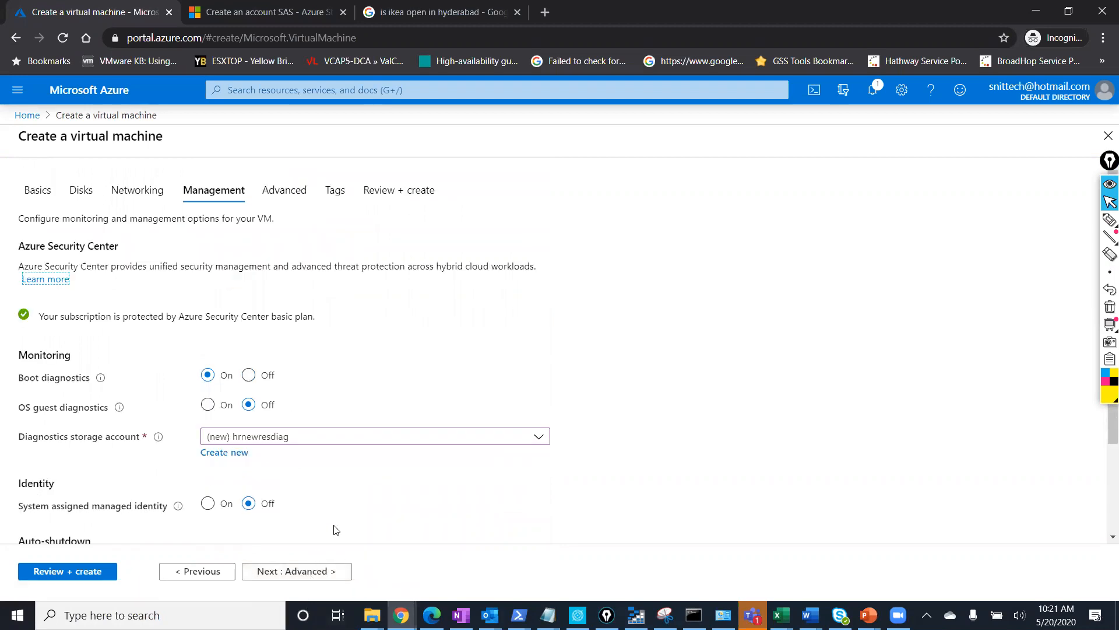
{"action": "left_click", "coordinate": [326, 571]}
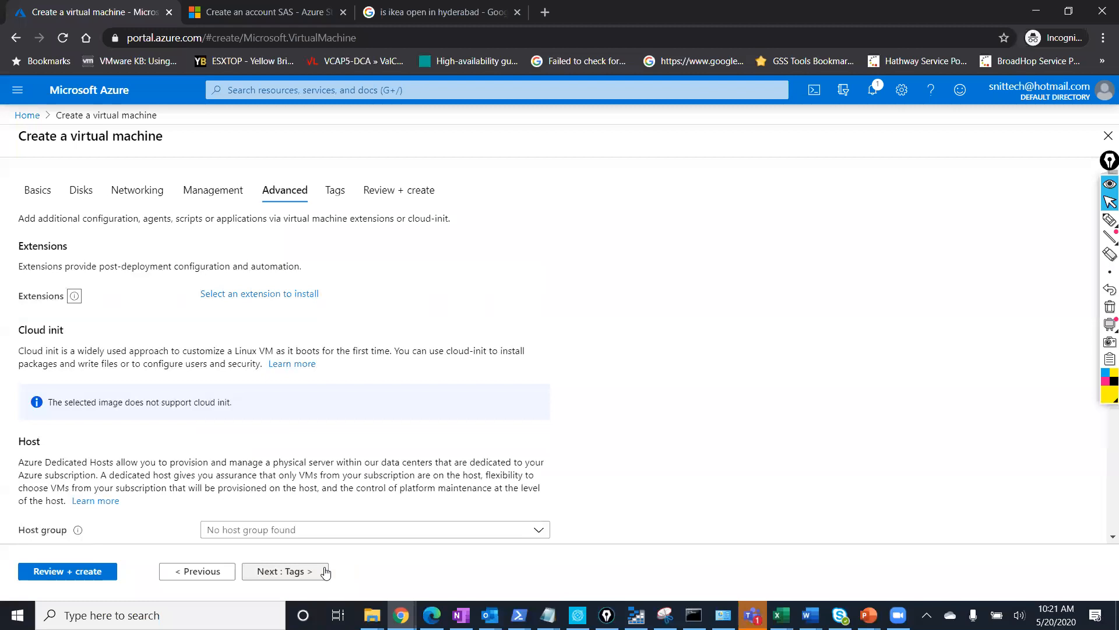
{"action": "scroll", "coordinate": [196, 394], "scroll_direction": "down", "scroll_amount": 2}
{"action": "scroll", "coordinate": [196, 394], "scroll_direction": "down", "scroll_amount": 2}
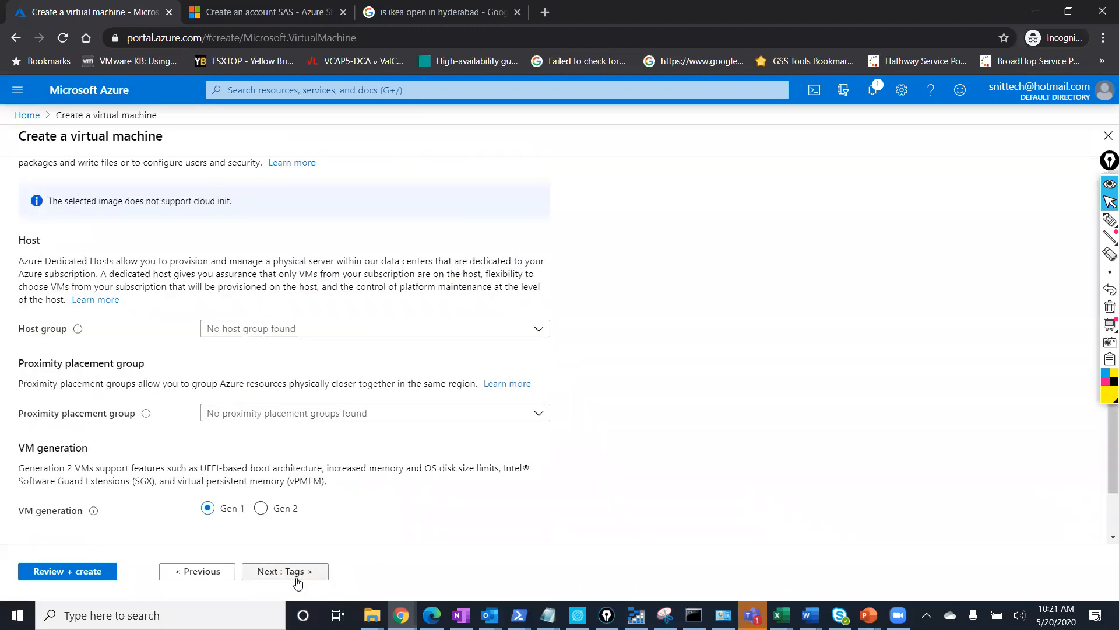
{"action": "left_click", "coordinate": [294, 571]}
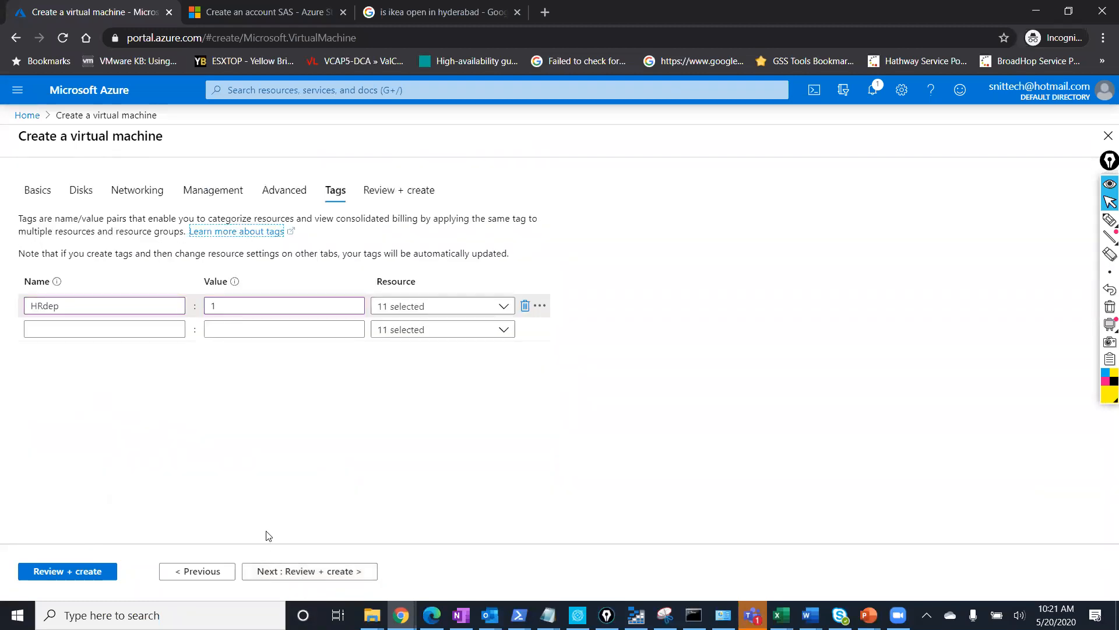
{"action": "left_click", "coordinate": [294, 571]}
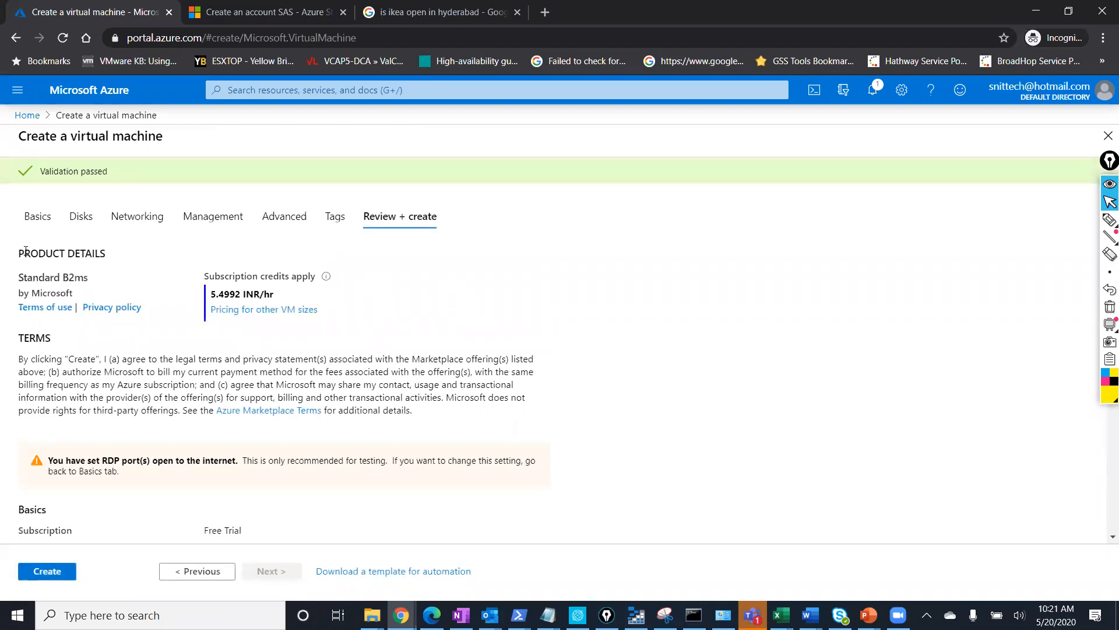
{"action": "left_click_drag", "start_coordinate": [89, 278], "coordinate": [23, 273]}
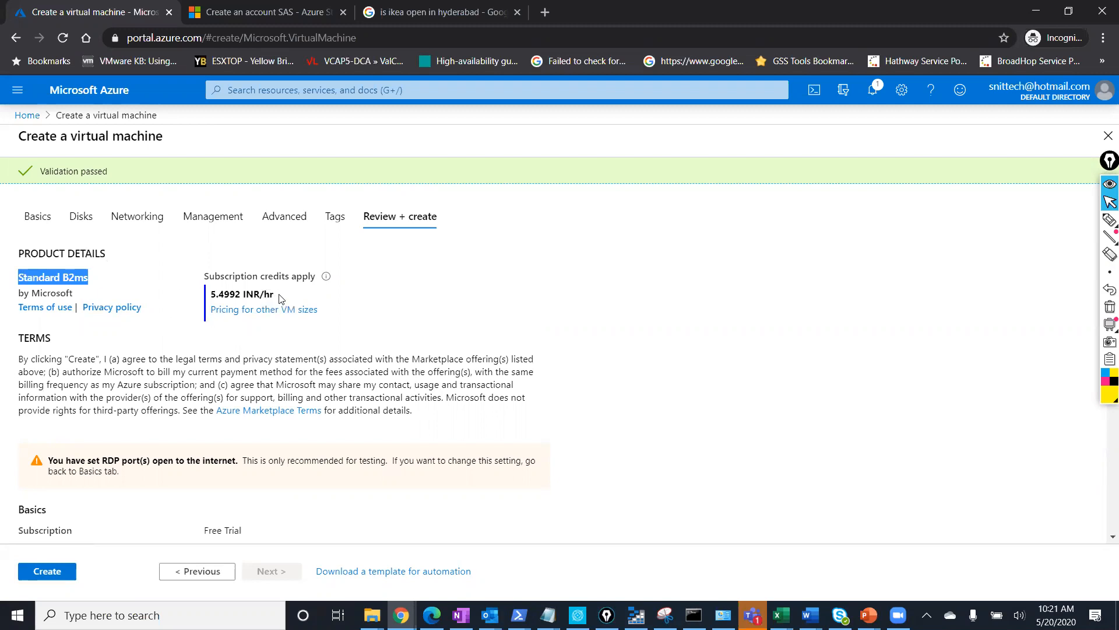
{"action": "left_click_drag", "start_coordinate": [275, 299], "coordinate": [210, 298]}
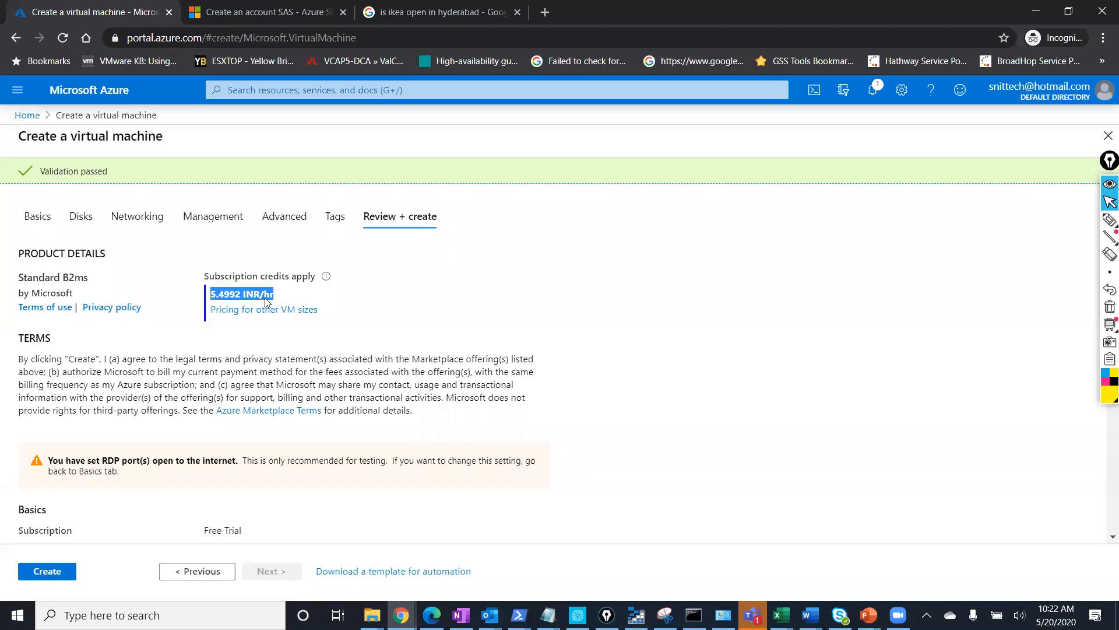
{"action": "scroll", "coordinate": [246, 301], "scroll_direction": "down", "scroll_amount": 3}
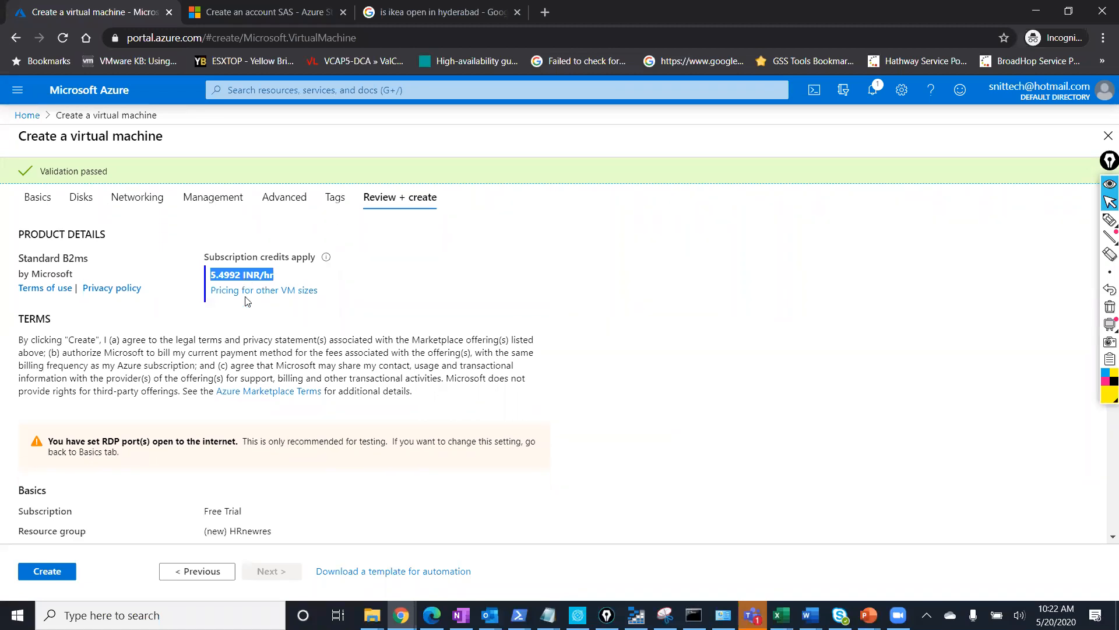
Review the summary's subscription, resource group, VM name, East US region, availability, username and RDP port.
{"action": "scroll", "coordinate": [232, 278], "scroll_direction": "down", "scroll_amount": 2}
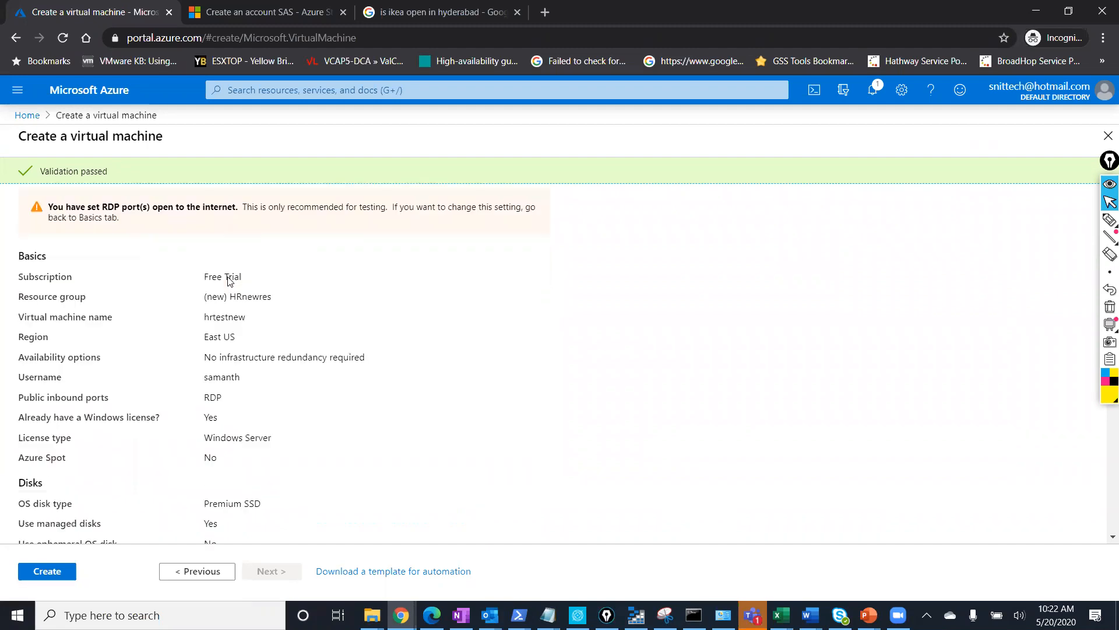
{"action": "double_click", "coordinate": [232, 270]}
{"action": "left_click_drag", "start_coordinate": [146, 276], "coordinate": [204, 280]}
{"action": "left_click_drag", "start_coordinate": [277, 295], "coordinate": [16, 302]}
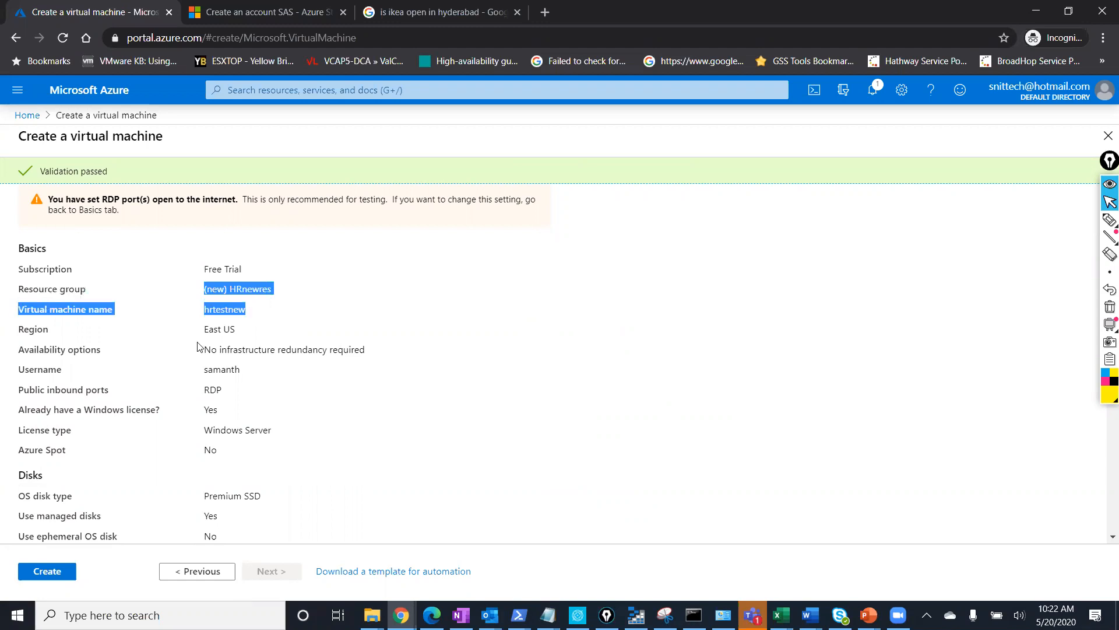
{"action": "left_click_drag", "start_coordinate": [235, 331], "coordinate": [18, 331]}
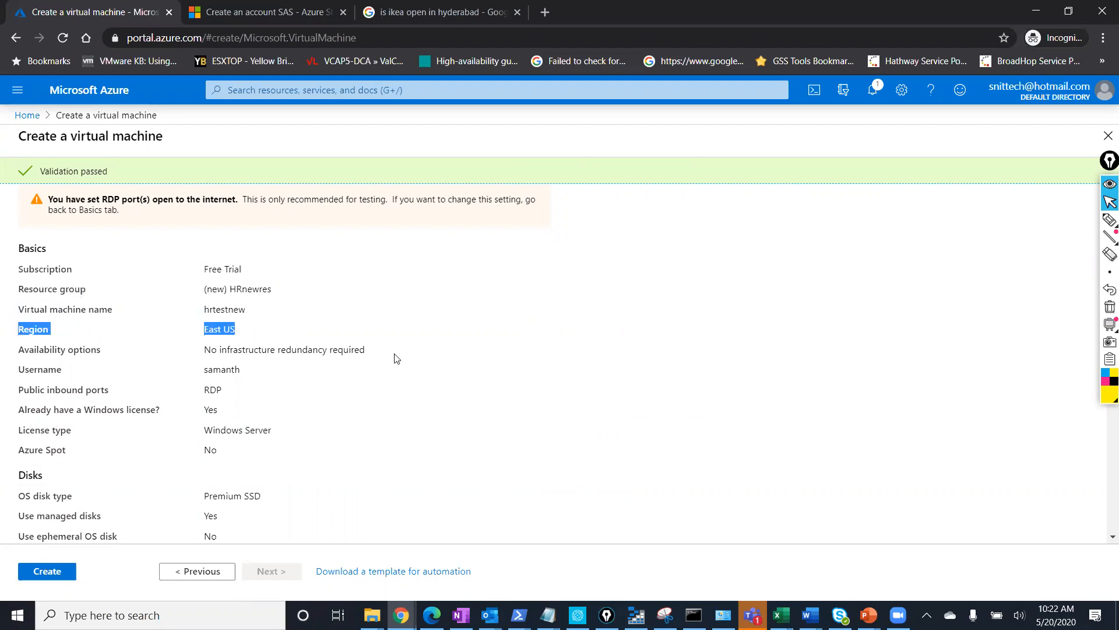
{"action": "left_click_drag", "start_coordinate": [366, 350], "coordinate": [2, 353]}
{"action": "left_click_drag", "start_coordinate": [251, 376], "coordinate": [21, 370]}
{"action": "left_click_drag", "start_coordinate": [240, 394], "coordinate": [18, 389]}
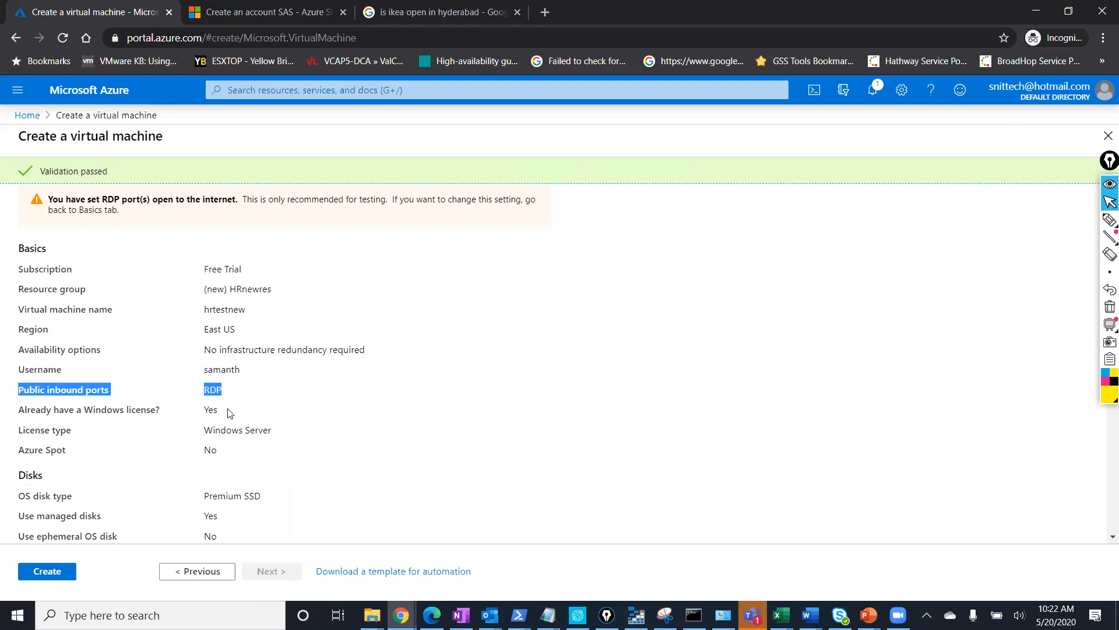
Check the Windows Server license, networking and HRdep tag rows, then create the VM.
{"action": "scroll", "coordinate": [229, 412], "scroll_direction": "down", "scroll_amount": 1}
{"action": "left_click_drag", "start_coordinate": [229, 328], "coordinate": [16, 331]}
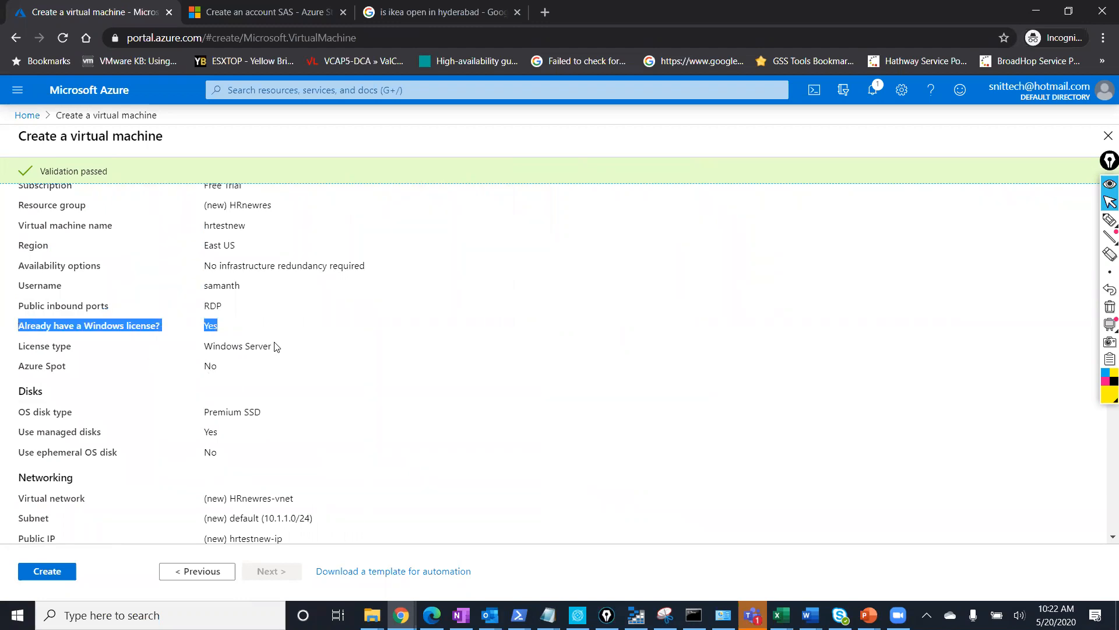
{"action": "left_click_drag", "start_coordinate": [276, 346], "coordinate": [202, 347]}
{"action": "scroll", "coordinate": [211, 415], "scroll_direction": "down", "scroll_amount": 2}
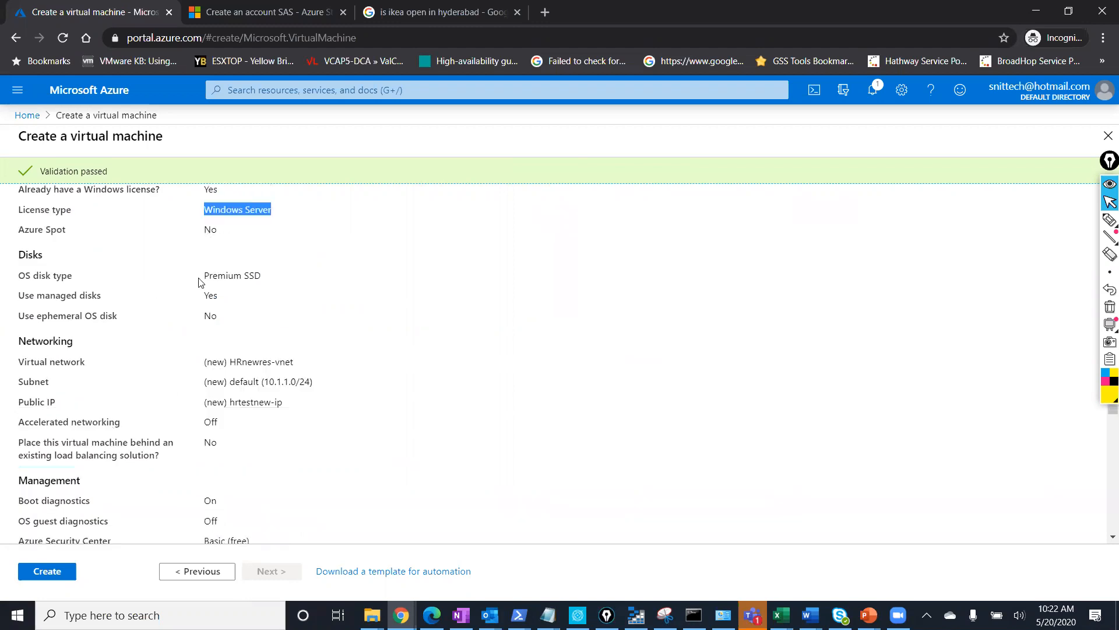
{"action": "left_click_drag", "start_coordinate": [260, 275], "coordinate": [2, 279]}
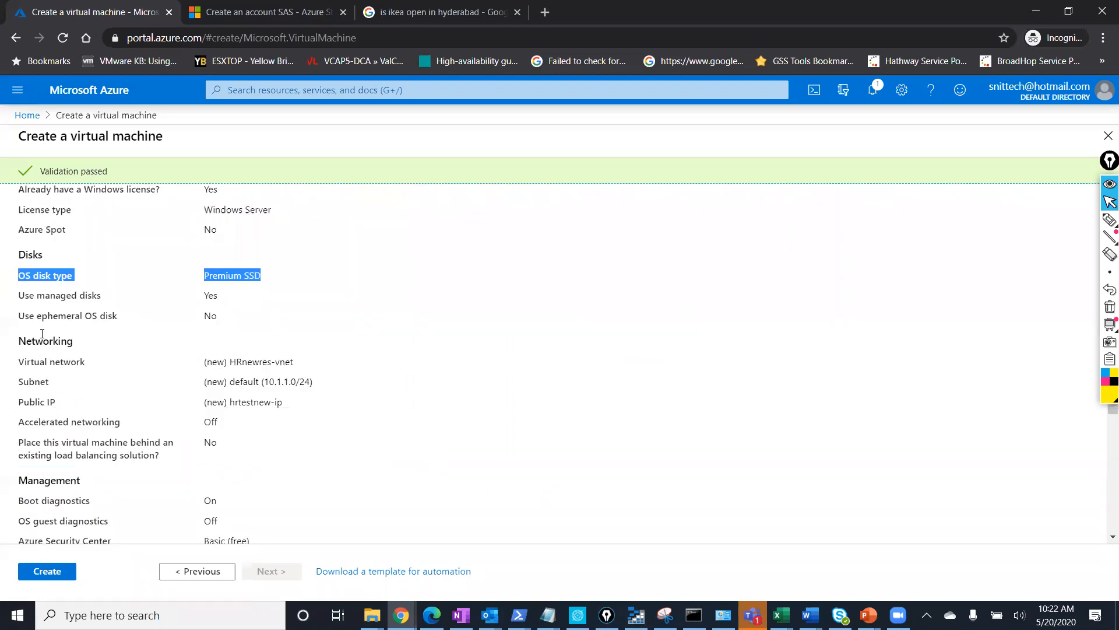
{"action": "left_click_drag", "start_coordinate": [285, 405], "coordinate": [7, 344]}
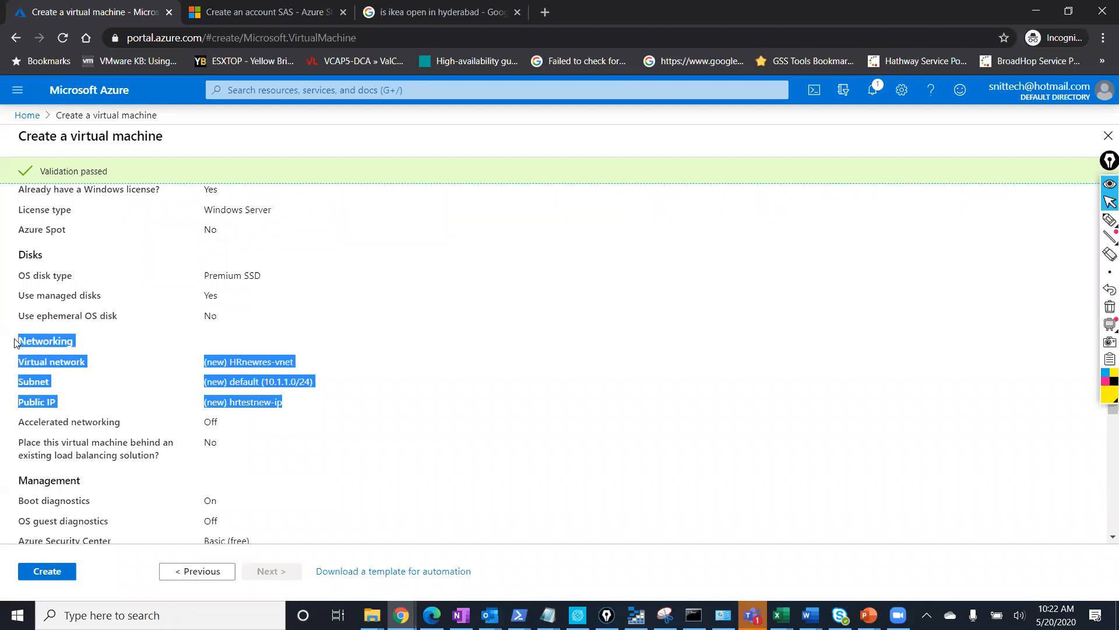
{"action": "scroll", "coordinate": [65, 315], "scroll_direction": "down", "scroll_amount": 3}
{"action": "scroll", "coordinate": [66, 315], "scroll_direction": "down", "scroll_amount": 5}
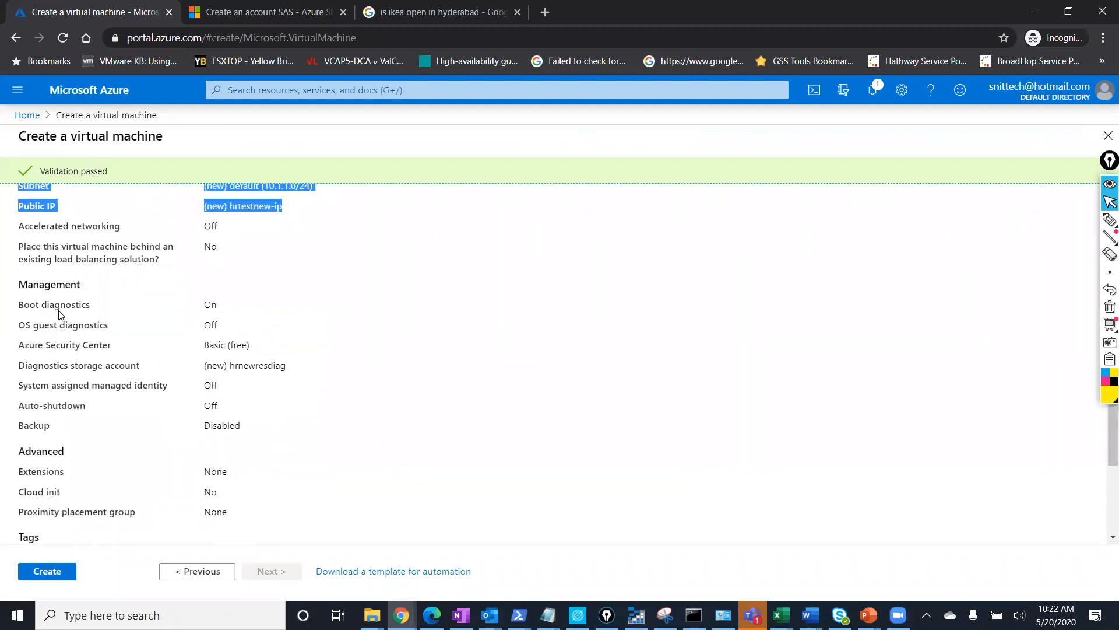
{"action": "left_click_drag", "start_coordinate": [16, 284], "coordinate": [328, 544]}
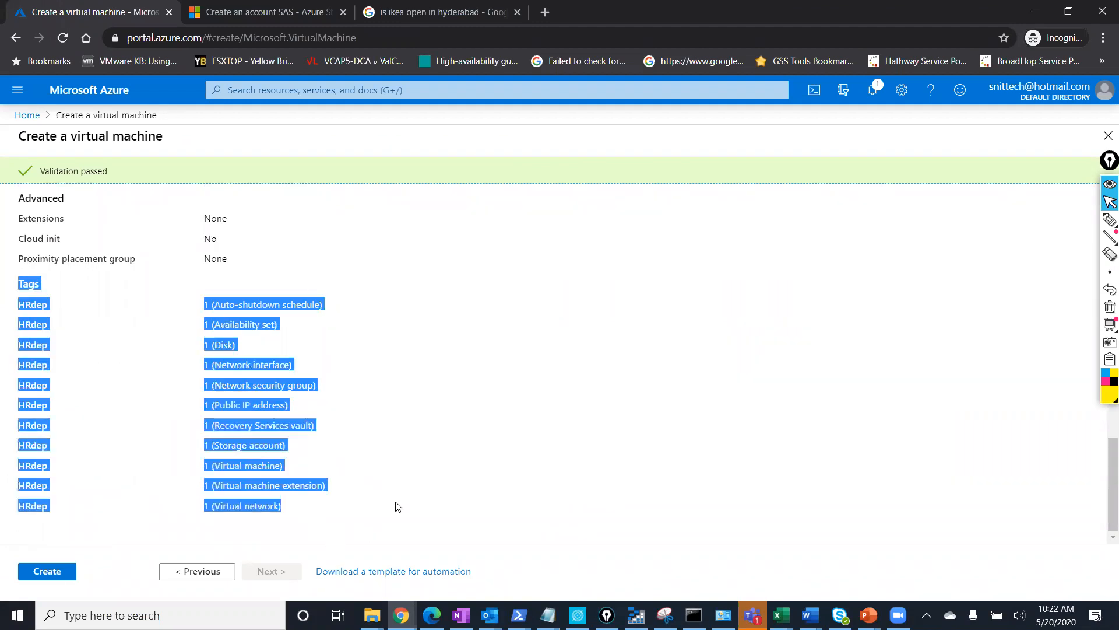
{"action": "left_click", "coordinate": [53, 572]}
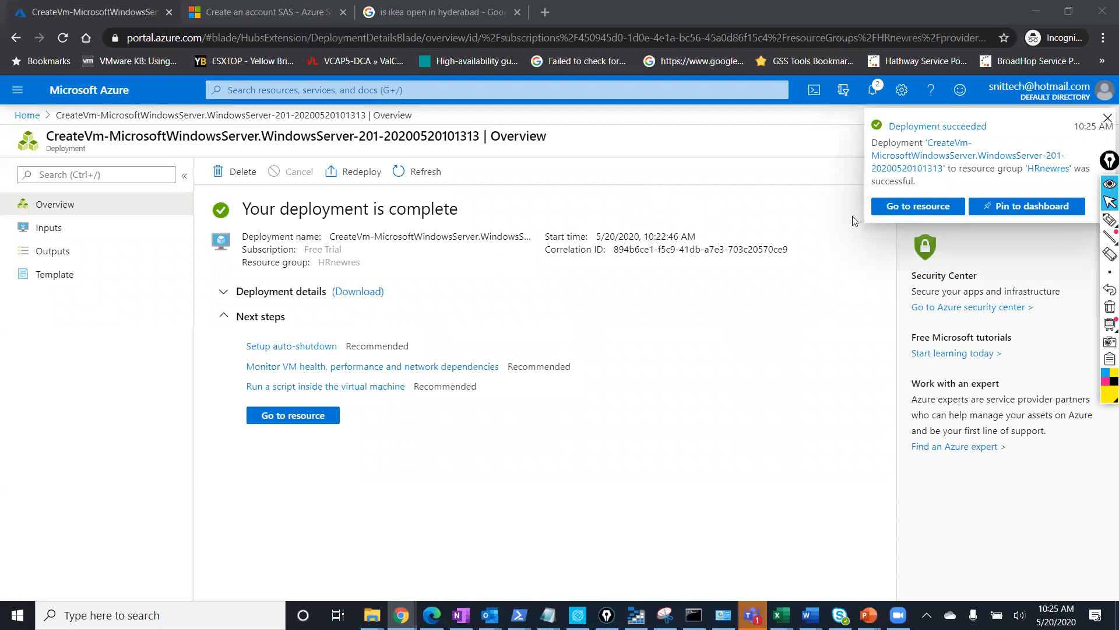
Check the successful hrtestnew deployment in notifications and open the full activity log.
{"action": "left_click", "coordinate": [913, 216]}
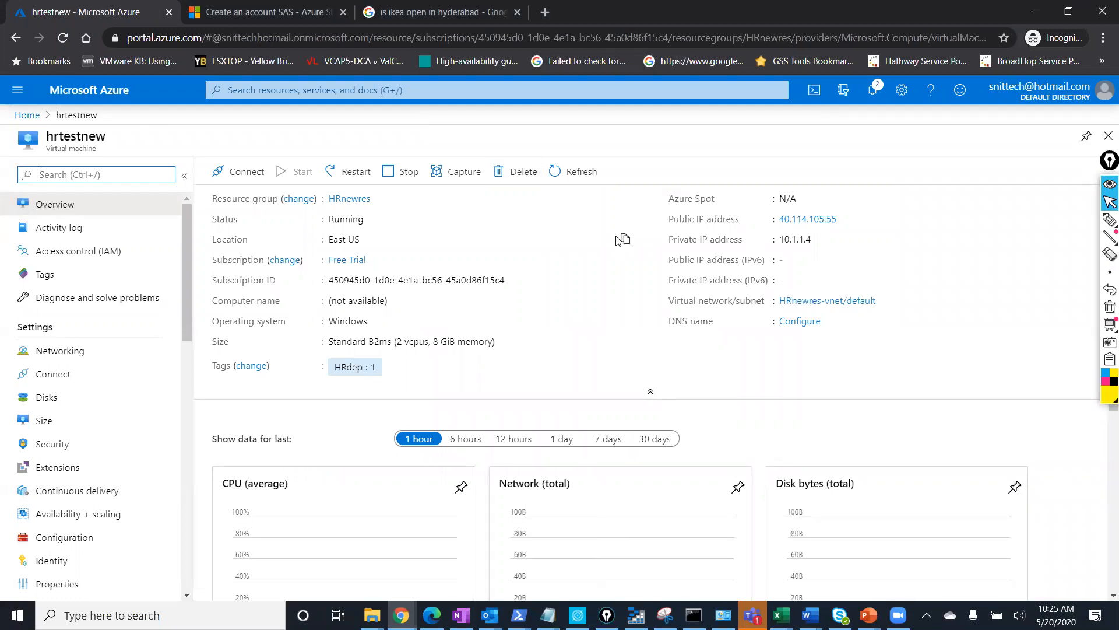
{"action": "left_click", "coordinate": [873, 92]}
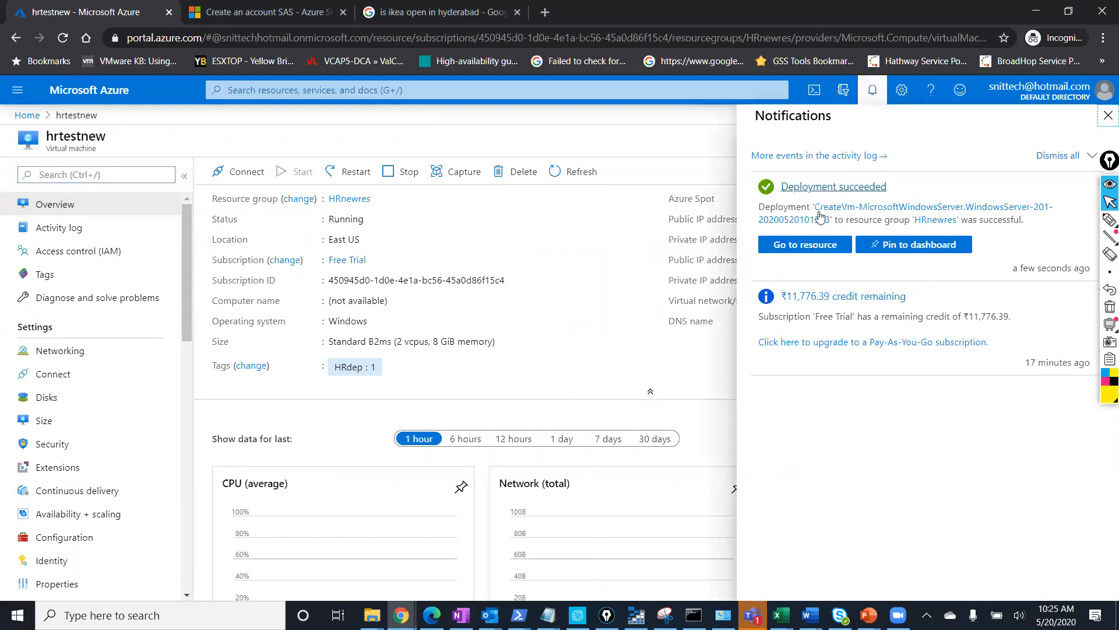
{"action": "left_click", "coordinate": [821, 187]}
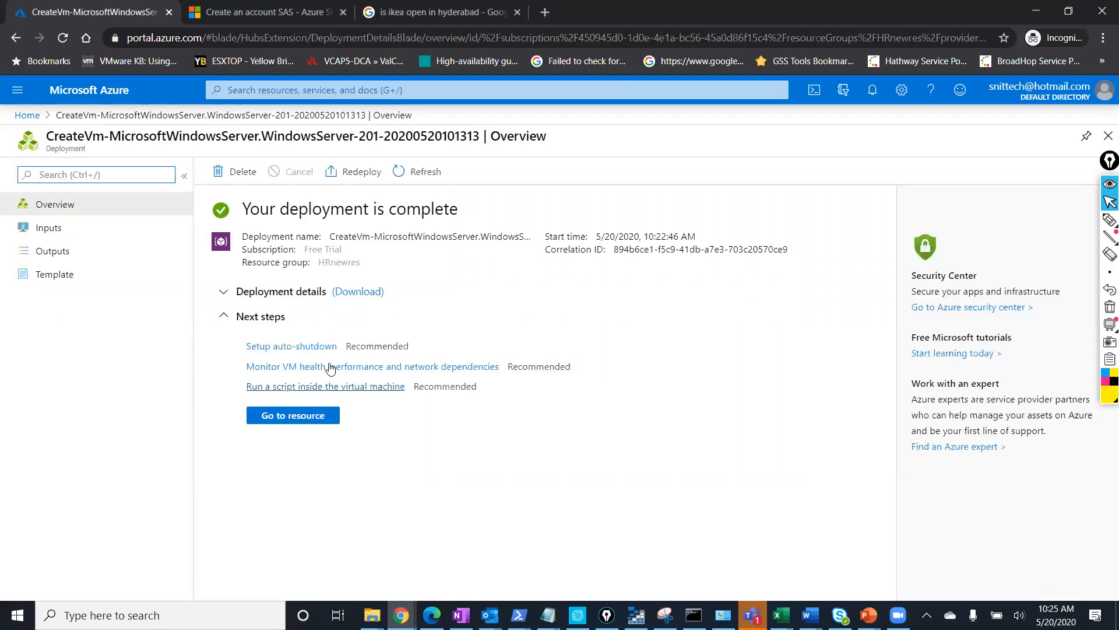
{"action": "left_click", "coordinate": [873, 90]}
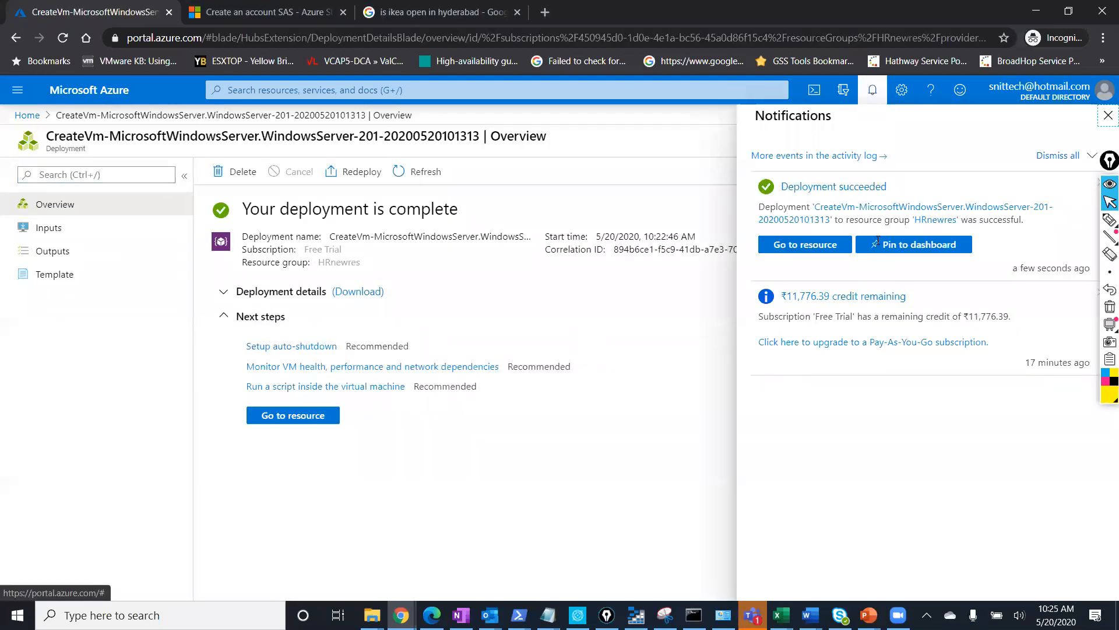
{"action": "left_click", "coordinate": [841, 156]}
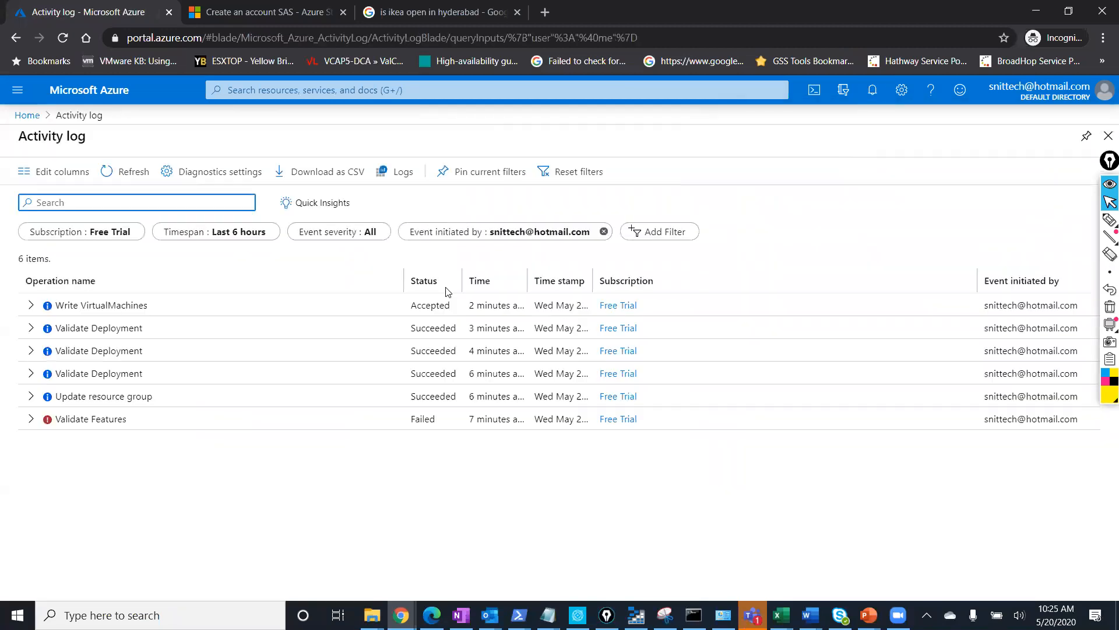
Expand the Write VirtualMachines event's sub-events, then return to the Azure home page.
{"action": "left_click", "coordinate": [31, 306]}
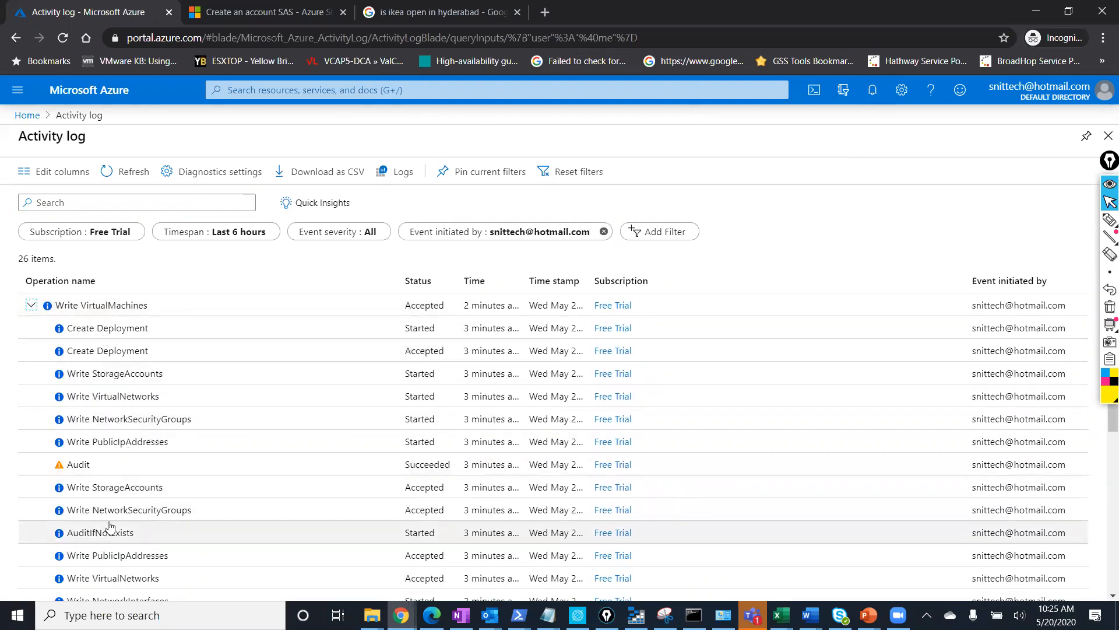
{"action": "scroll", "coordinate": [113, 456], "scroll_direction": "down", "scroll_amount": 5}
{"action": "scroll", "coordinate": [113, 457], "scroll_direction": "up", "scroll_amount": 5}
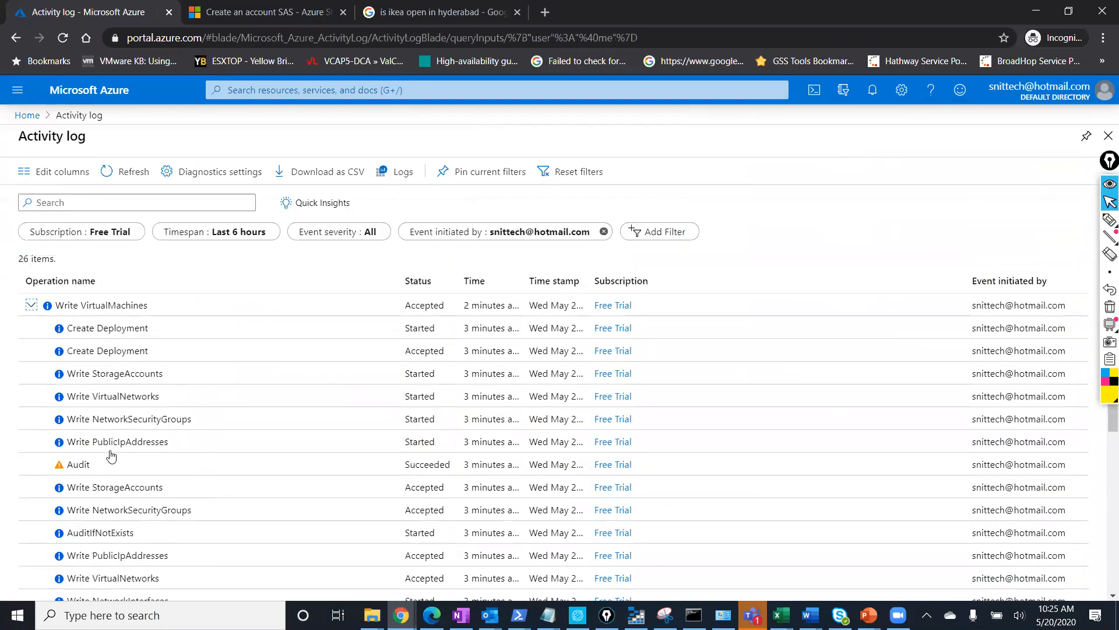
{"action": "left_click", "coordinate": [27, 115]}
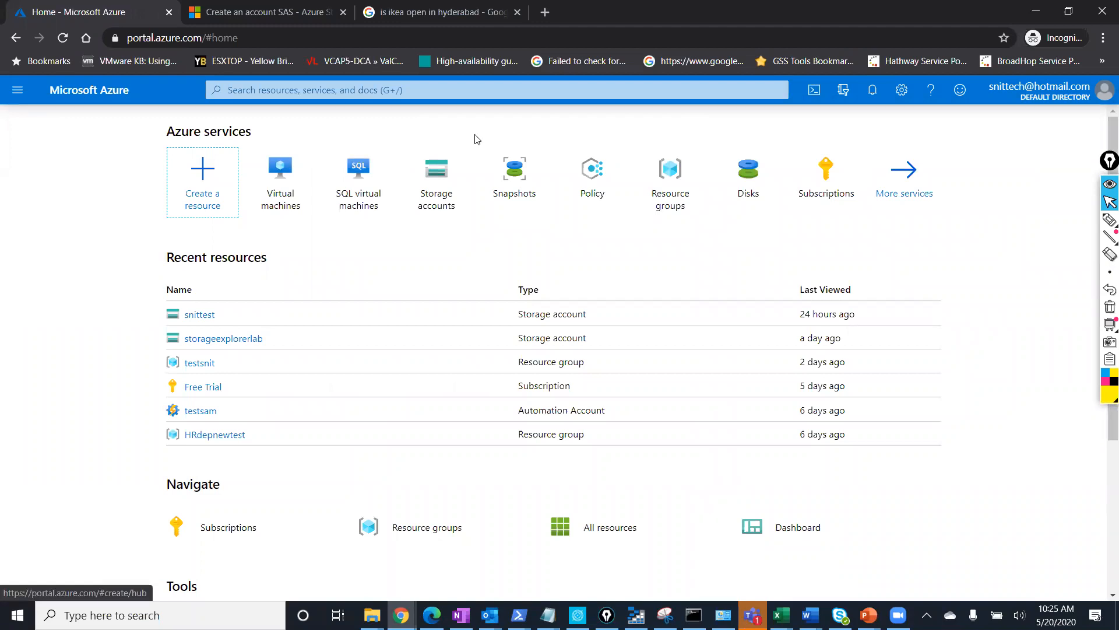
Search 'virtual', list Virtual machines and open hrtestnew's overview showing Standard B2ms and tag HRdep : 1.
{"action": "key", "text": "g"}
{"action": "key", "text": "slash"}
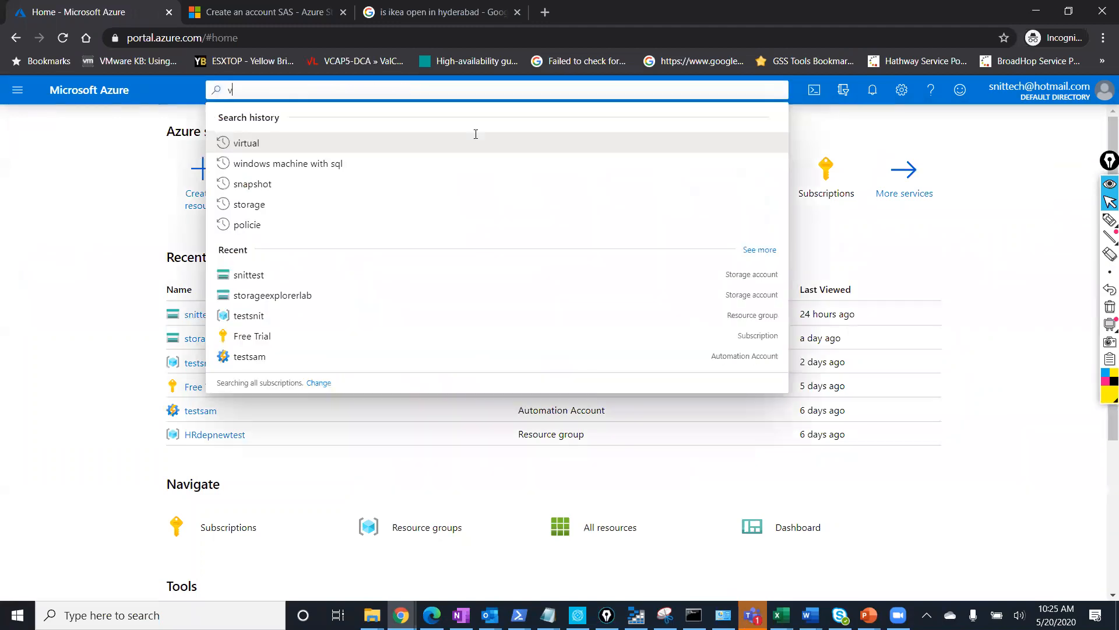
{"action": "type", "text": "vir"}
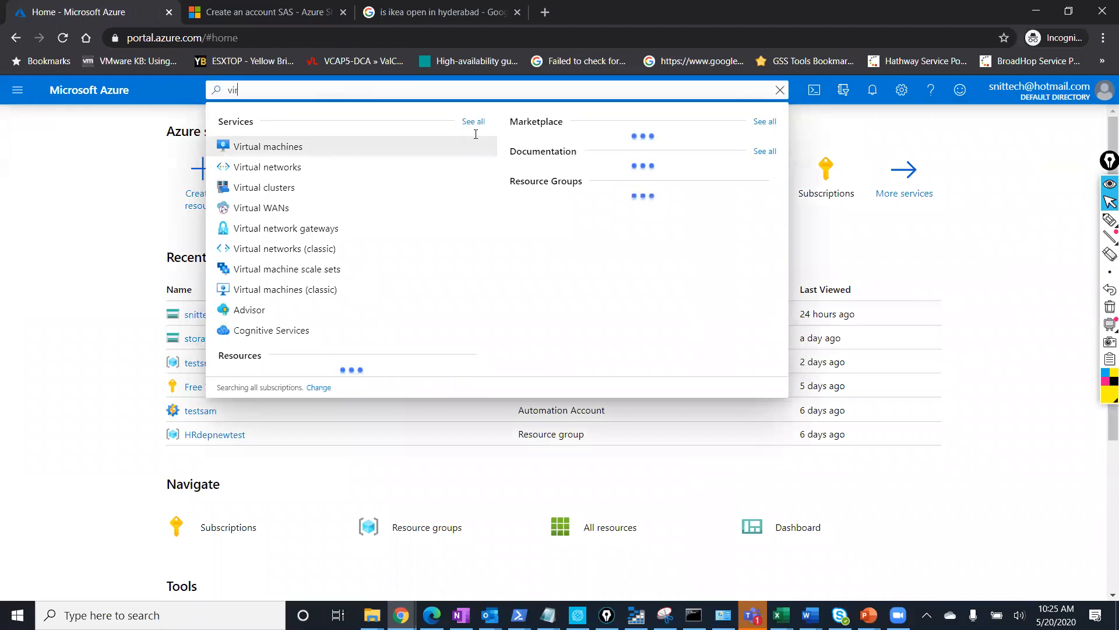
{"action": "type", "text": "tual"}
{"action": "left_click", "coordinate": [324, 145]}
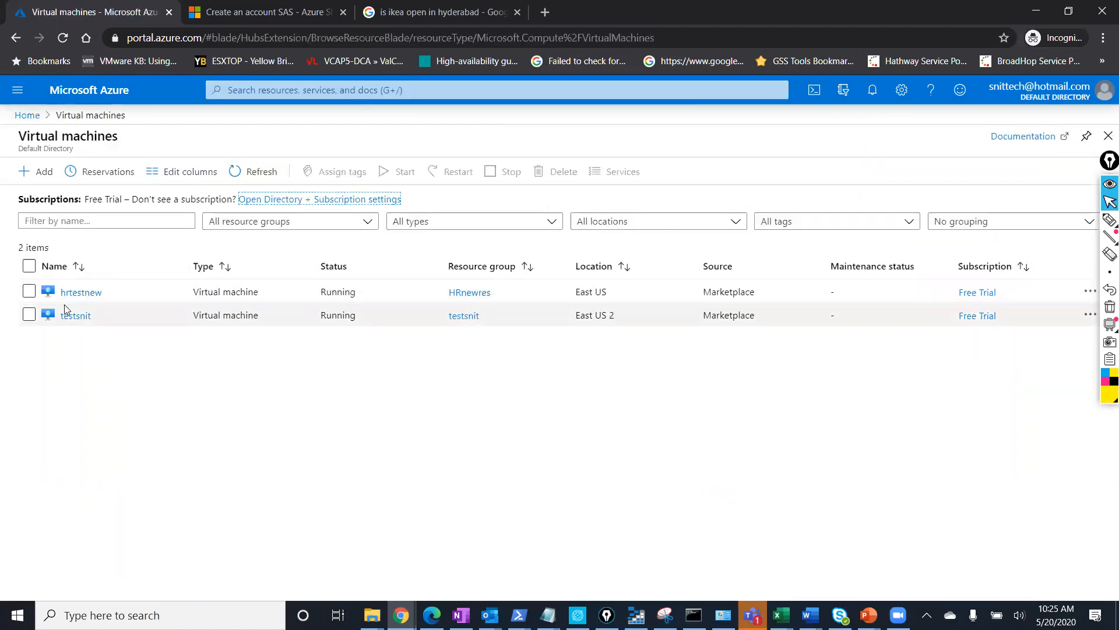
{"action": "left_click", "coordinate": [81, 291]}
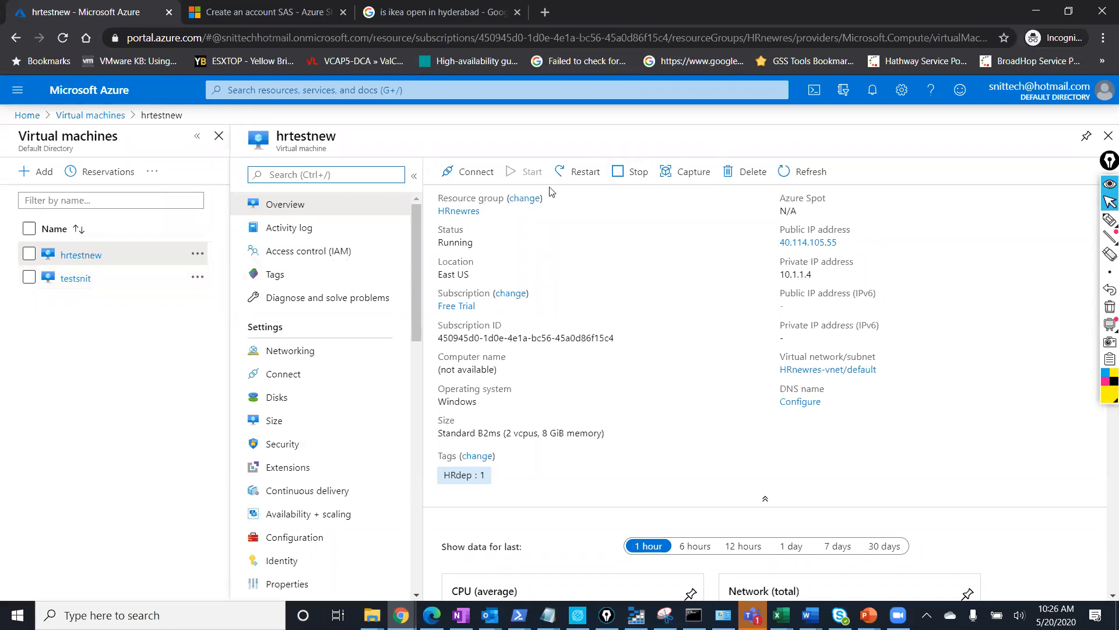
{"action": "triple_click", "coordinate": [436, 203]}
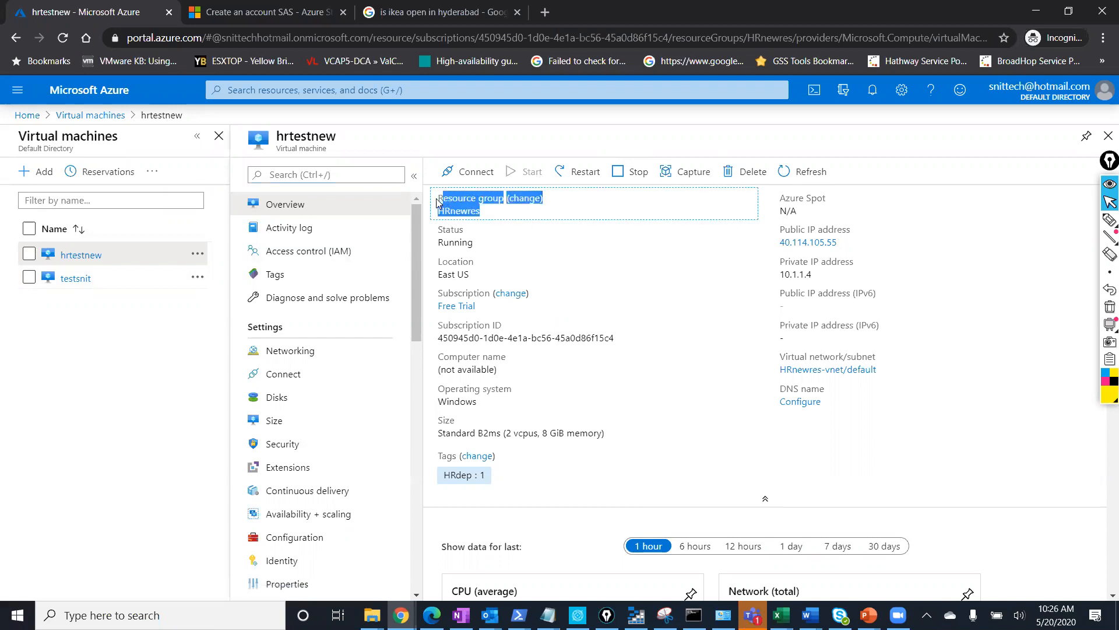
{"action": "left_click_drag", "start_coordinate": [483, 243], "coordinate": [436, 231]}
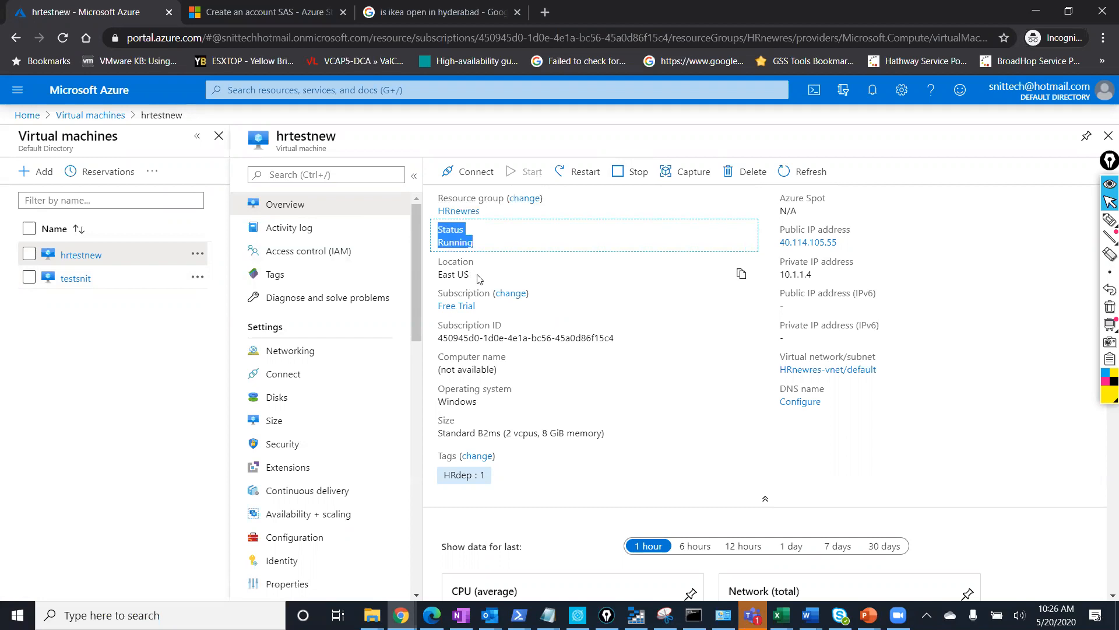
{"action": "left_click_drag", "start_coordinate": [477, 278], "coordinate": [436, 267]}
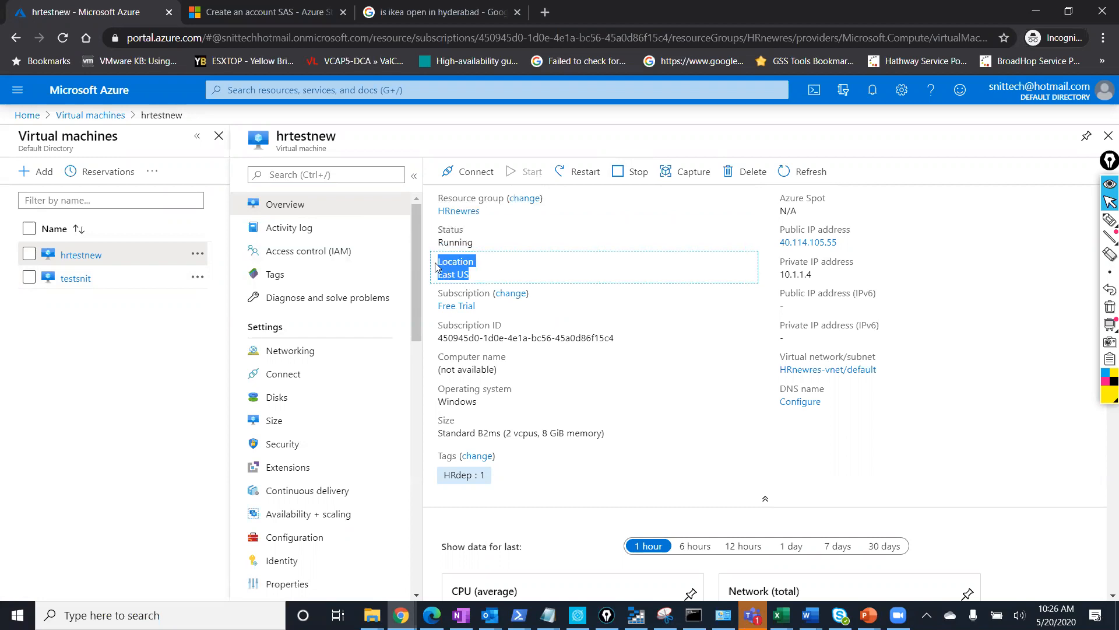
{"action": "left_click_drag", "start_coordinate": [490, 308], "coordinate": [436, 294]}
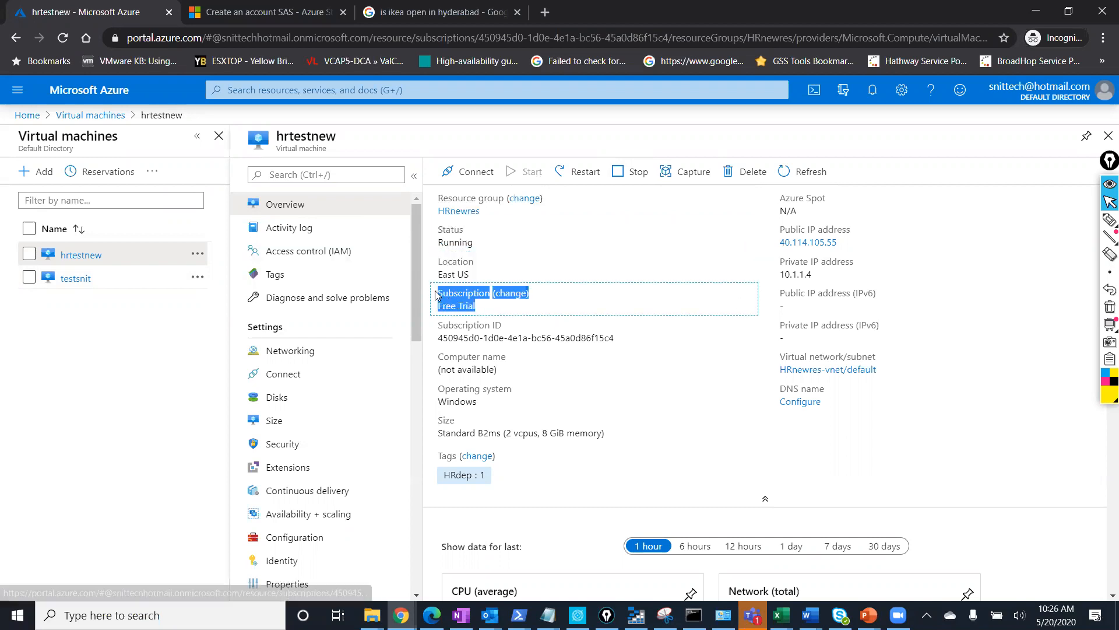
{"action": "left_click_drag", "start_coordinate": [617, 339], "coordinate": [434, 328]}
{"action": "left_click_drag", "start_coordinate": [490, 408], "coordinate": [436, 386]}
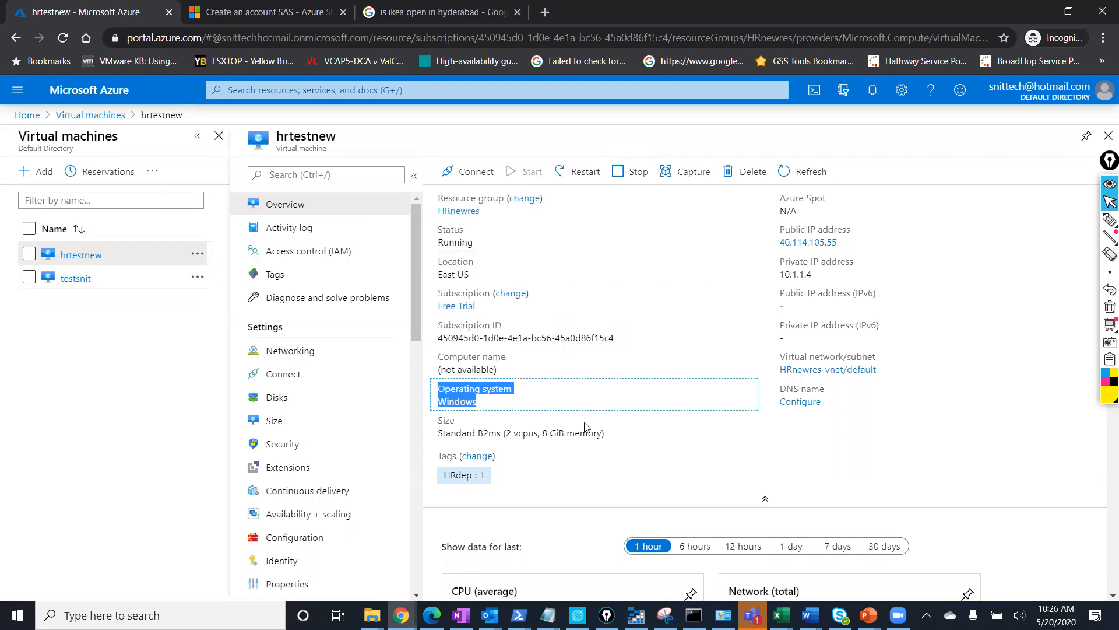
{"action": "left_click_drag", "start_coordinate": [609, 435], "coordinate": [432, 424]}
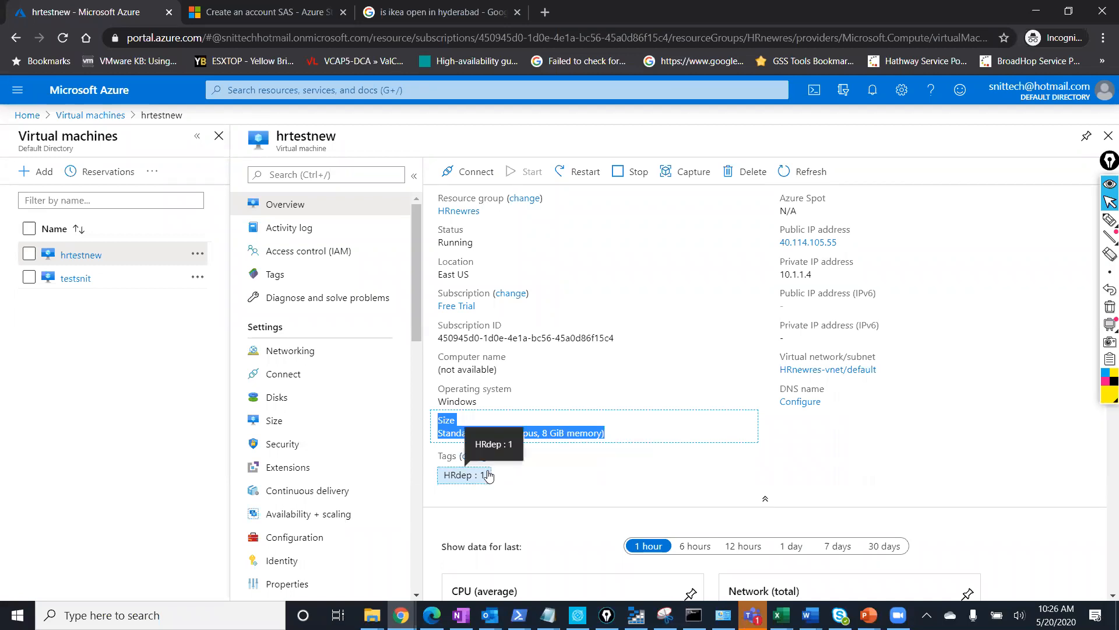
{"action": "left_click", "coordinate": [453, 473]}
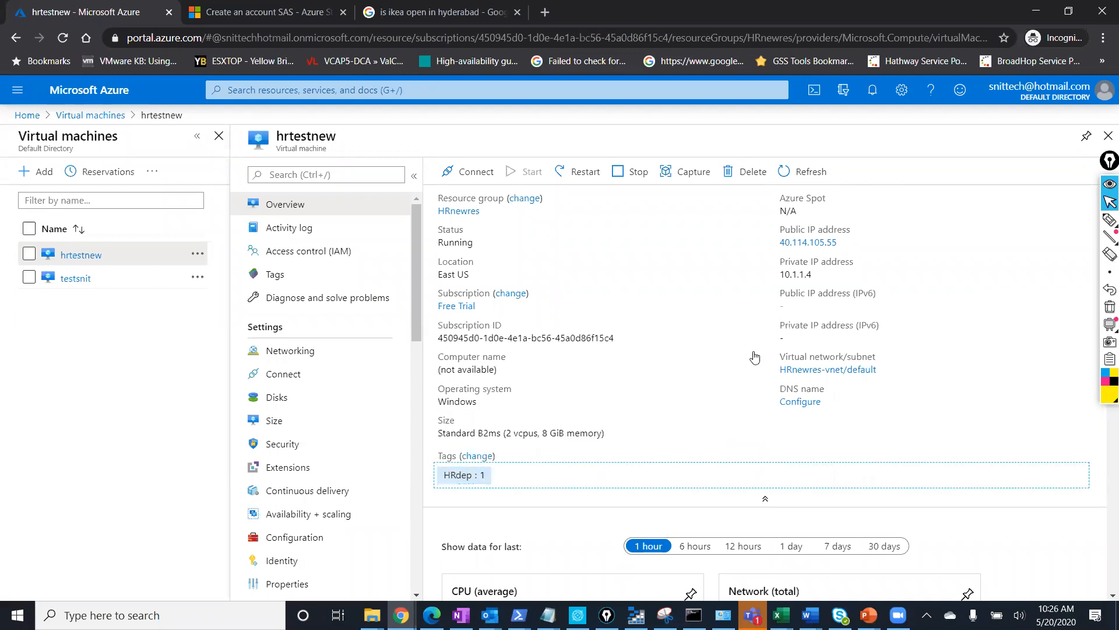
{"action": "left_click_drag", "start_coordinate": [846, 244], "coordinate": [778, 231]}
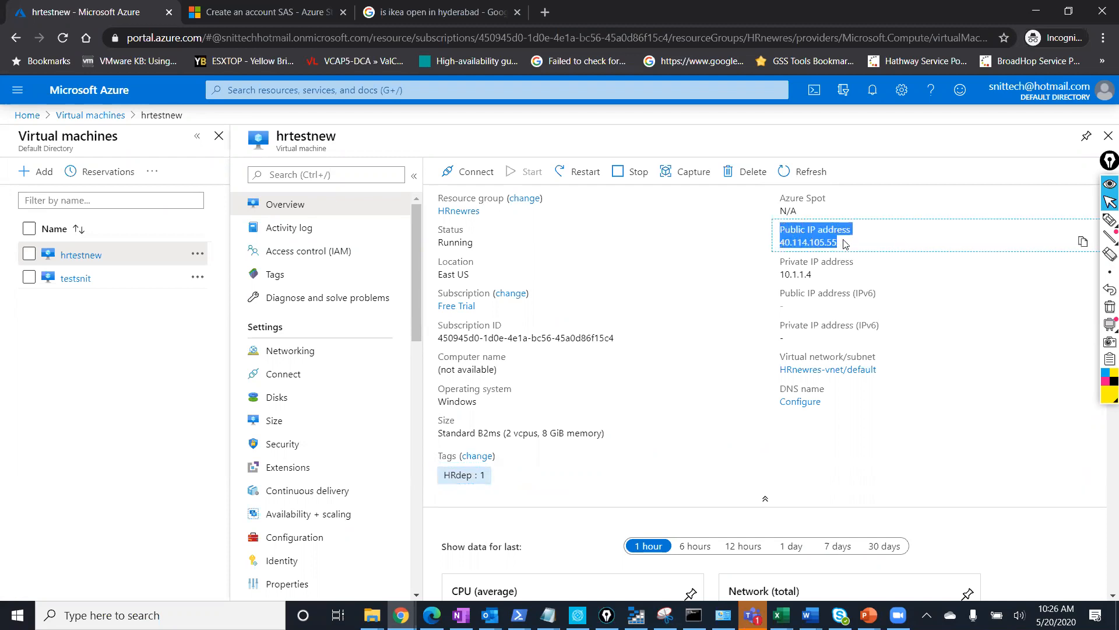
{"action": "left_click_drag", "start_coordinate": [822, 278], "coordinate": [786, 269]}
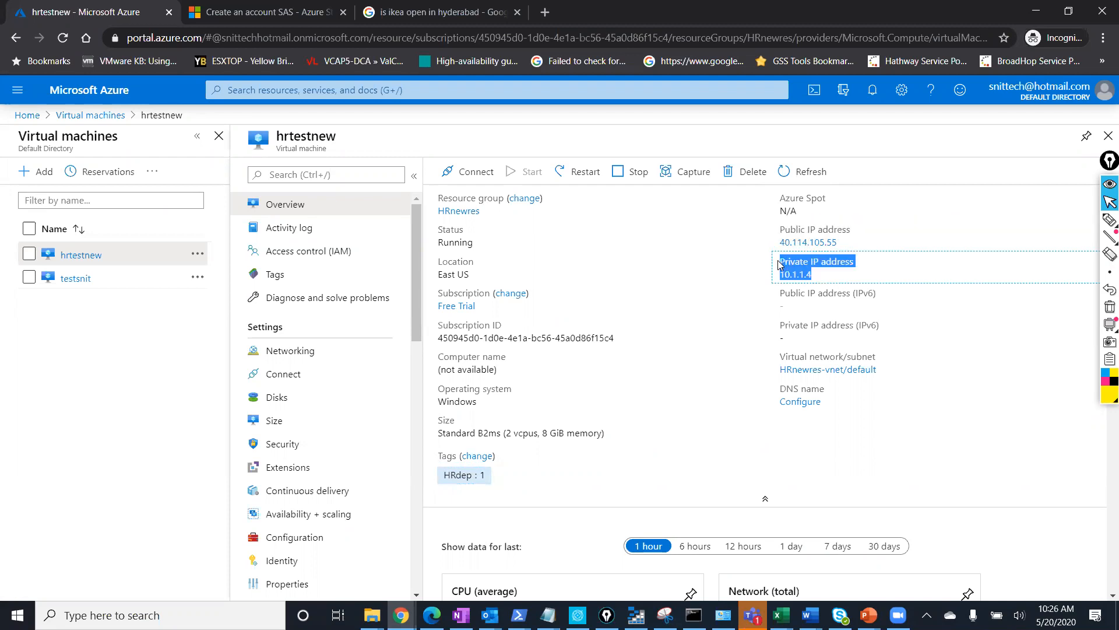
{"action": "left_click_drag", "start_coordinate": [846, 244], "coordinate": [774, 232]}
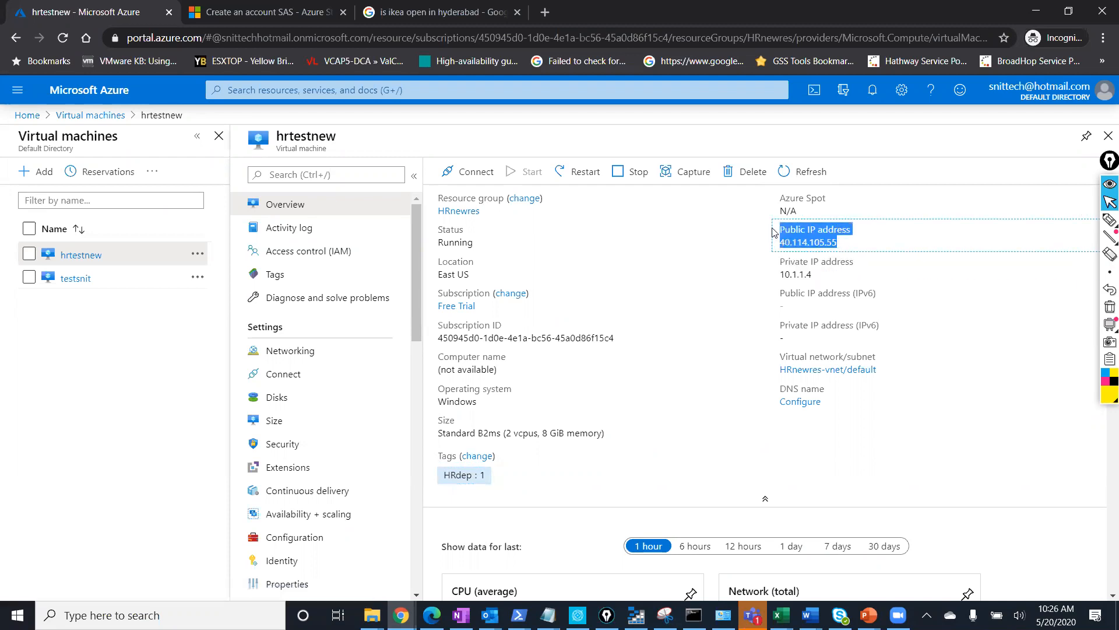
{"action": "left_click", "coordinate": [845, 245]}
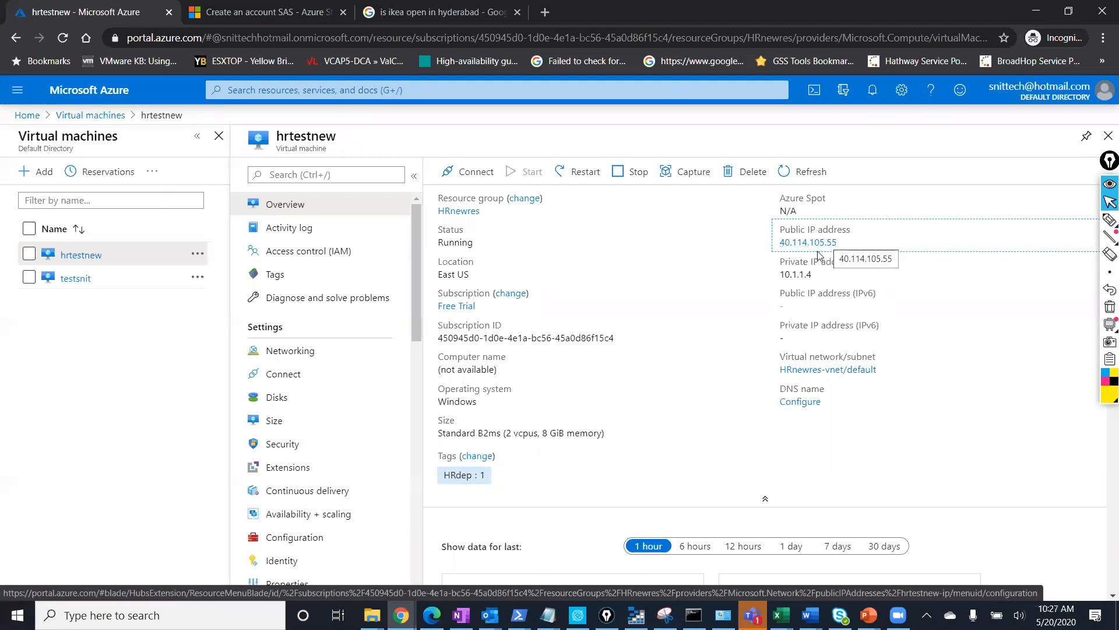
{"action": "left_click_drag", "start_coordinate": [856, 251], "coordinate": [782, 234]}
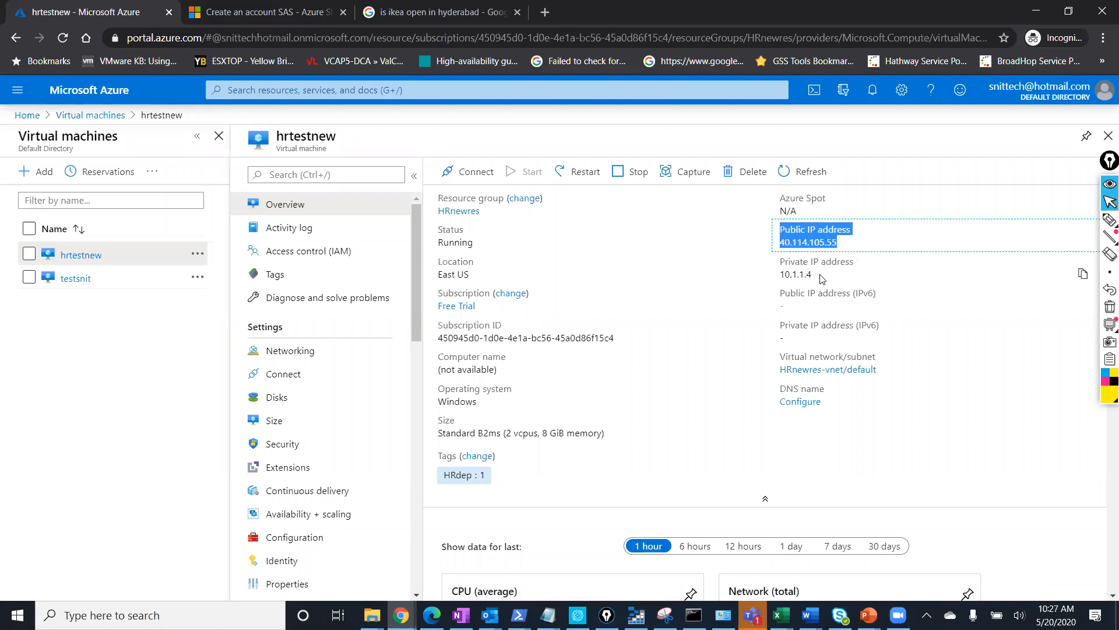
{"action": "left_click_drag", "start_coordinate": [822, 278], "coordinate": [774, 259]}
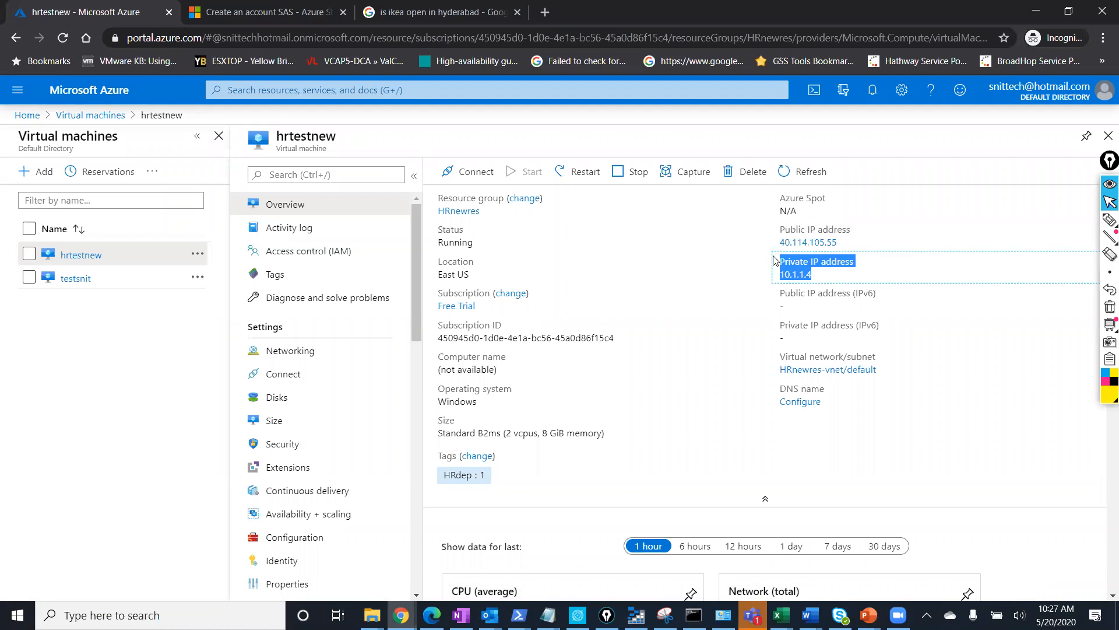
{"action": "left_click_drag", "start_coordinate": [875, 371], "coordinate": [780, 355]}
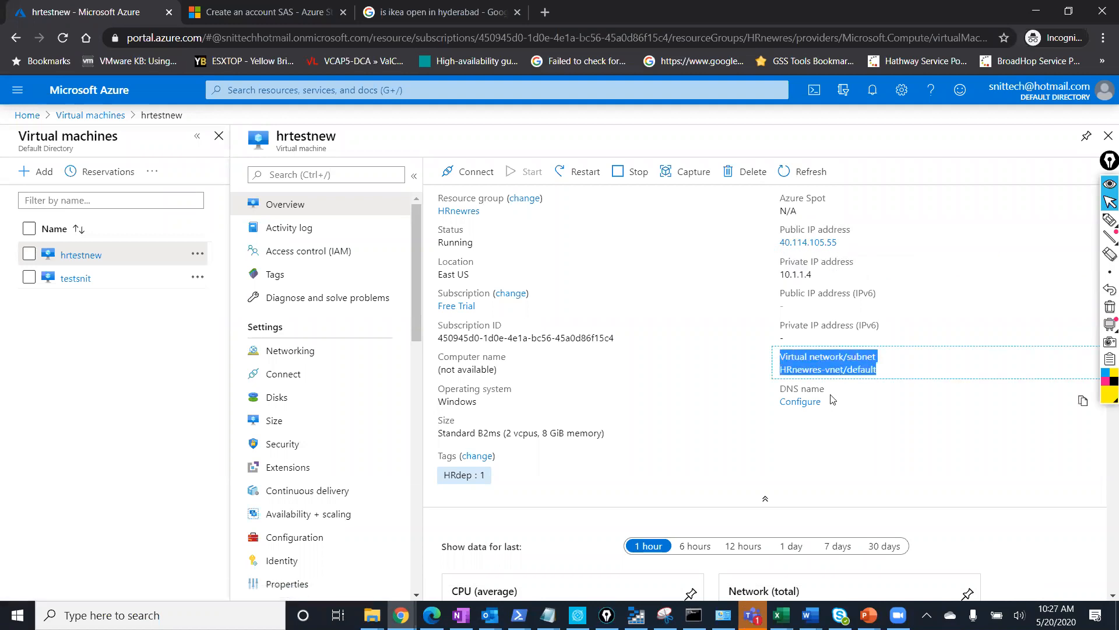
{"action": "left_click_drag", "start_coordinate": [832, 406], "coordinate": [739, 407]}
{"action": "left_click", "coordinate": [735, 417]}
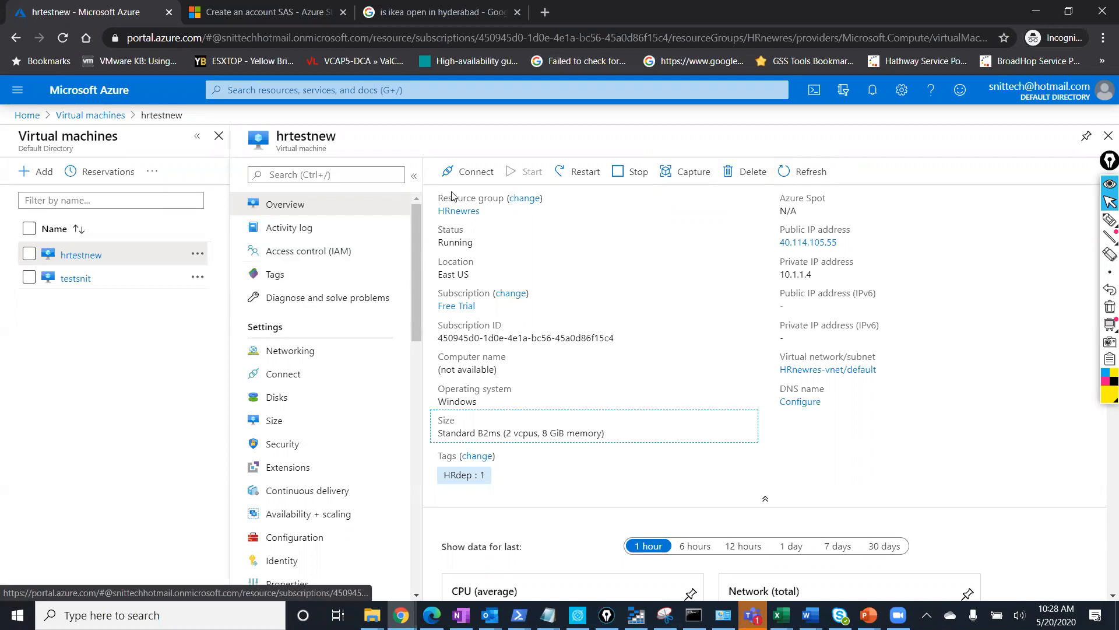
Download hrtestnew.rdp for RDP to 40.114.105.55 port 3389 and open it.
{"action": "left_click", "coordinate": [473, 173]}
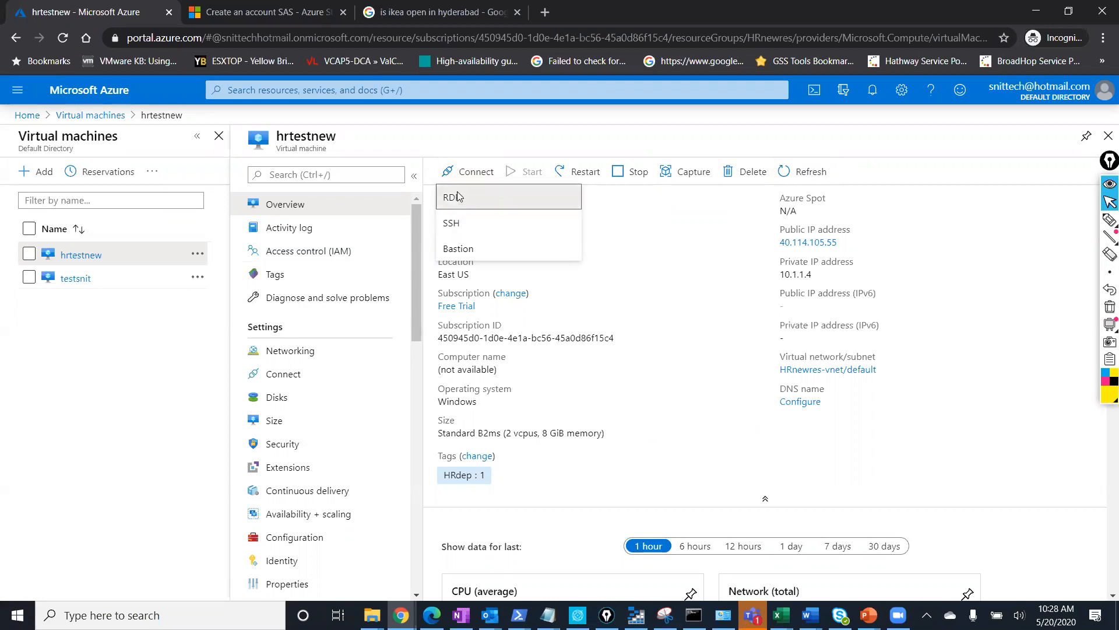
{"action": "left_click", "coordinate": [457, 192]}
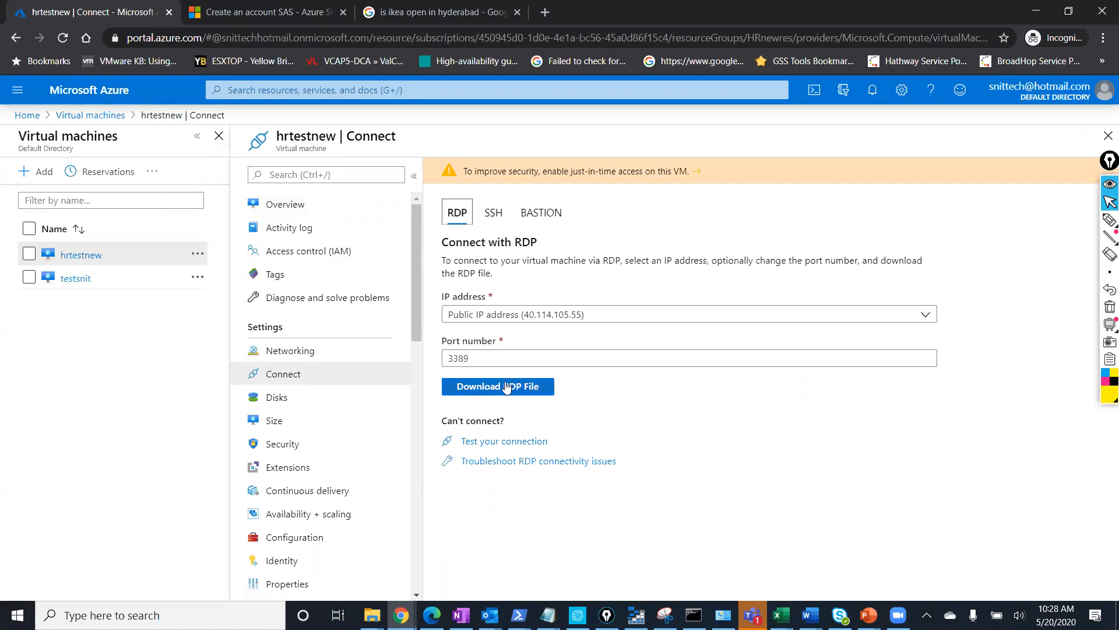
{"action": "left_click", "coordinate": [511, 391]}
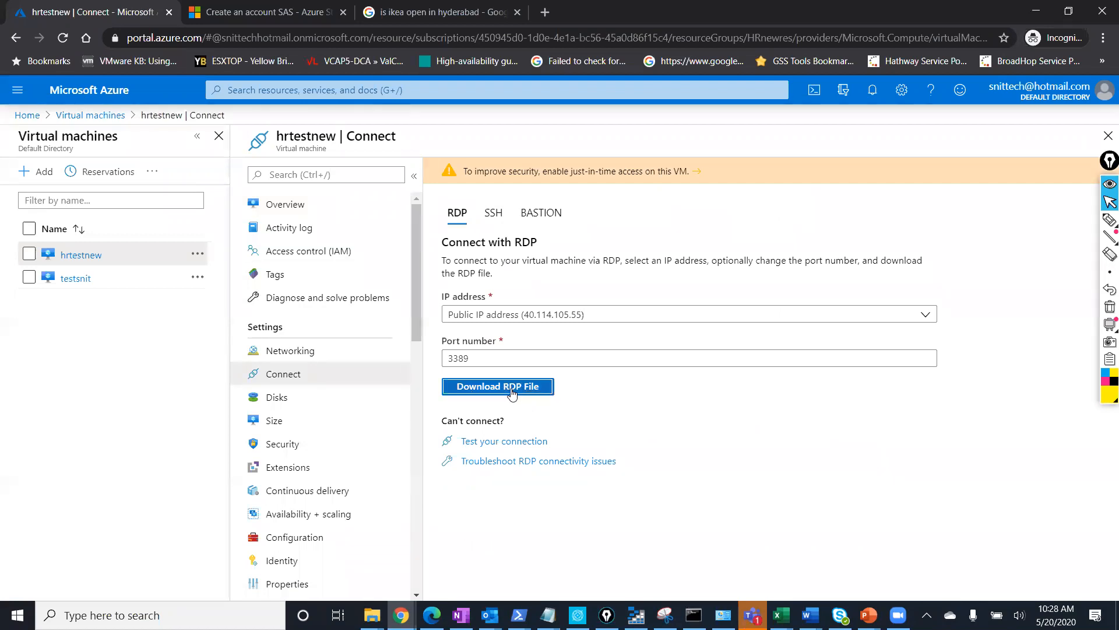
{"action": "left_click", "coordinate": [77, 586]}
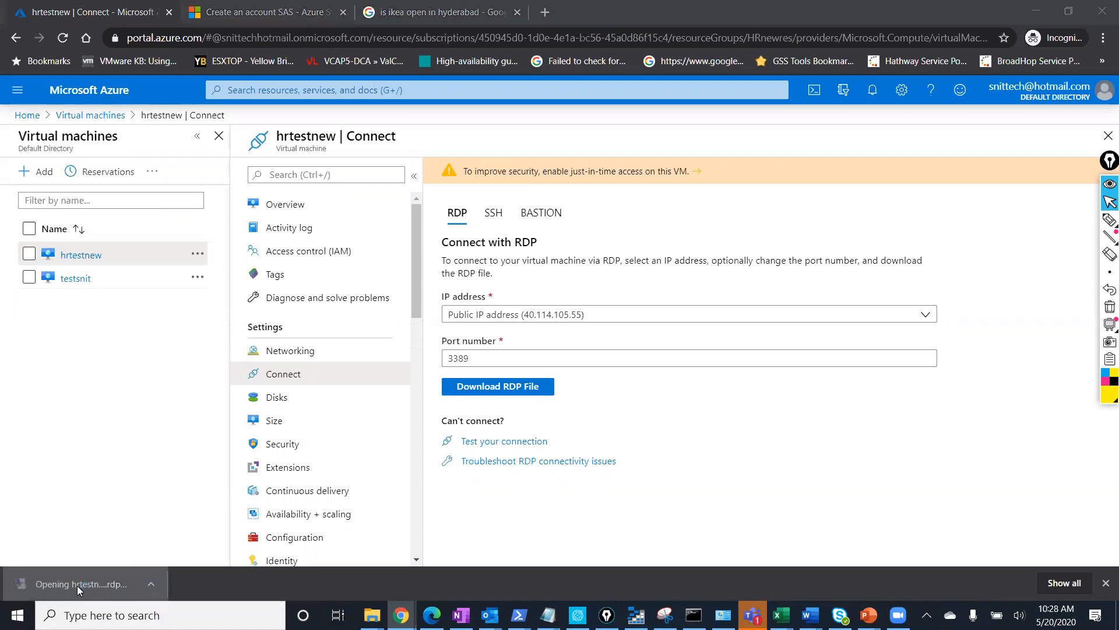
Sign in to hrtestnew with a different account's username and password, accepting the certificate warning.
{"action": "left_click", "coordinate": [664, 386]}
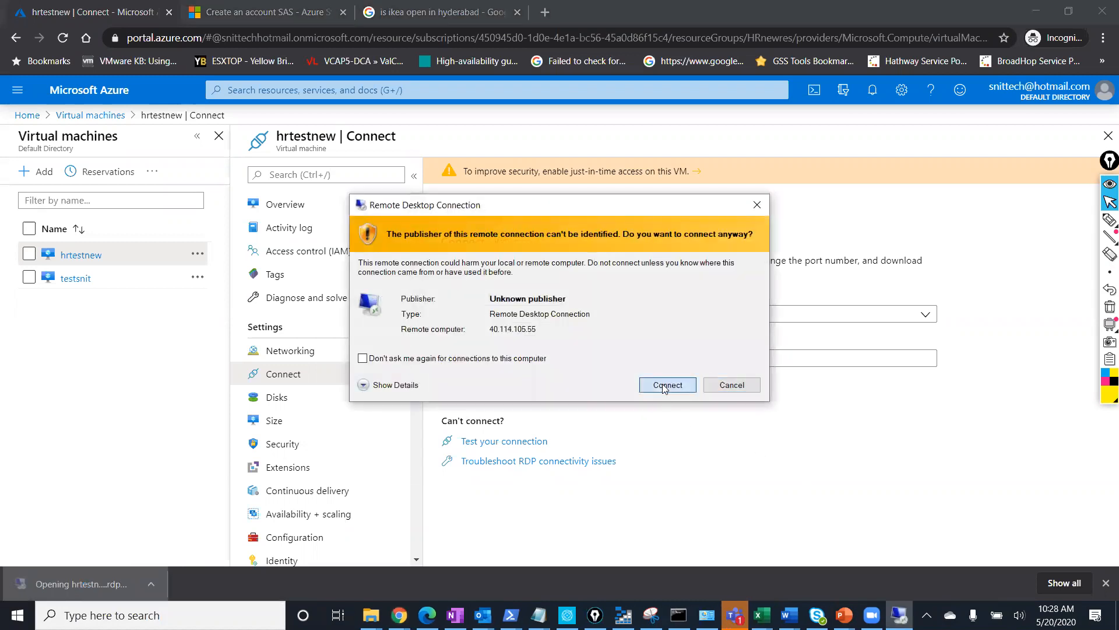
{"action": "left_click", "coordinate": [442, 365]}
{"action": "left_click", "coordinate": [517, 484]}
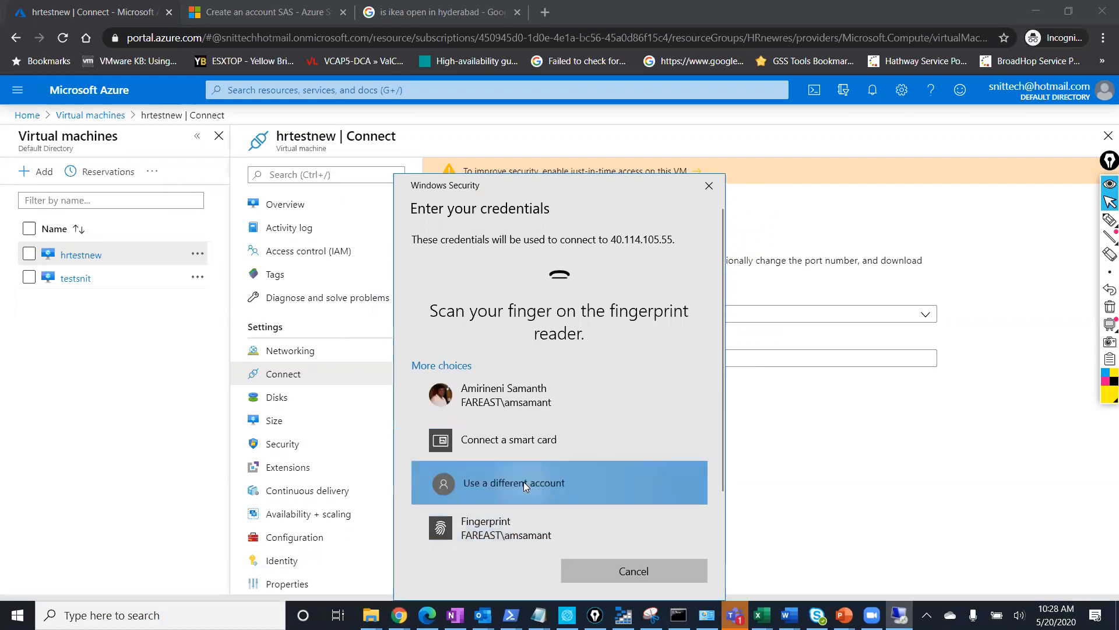
{"action": "type", "text": "samanth"}
{"action": "key", "text": "Tab"}
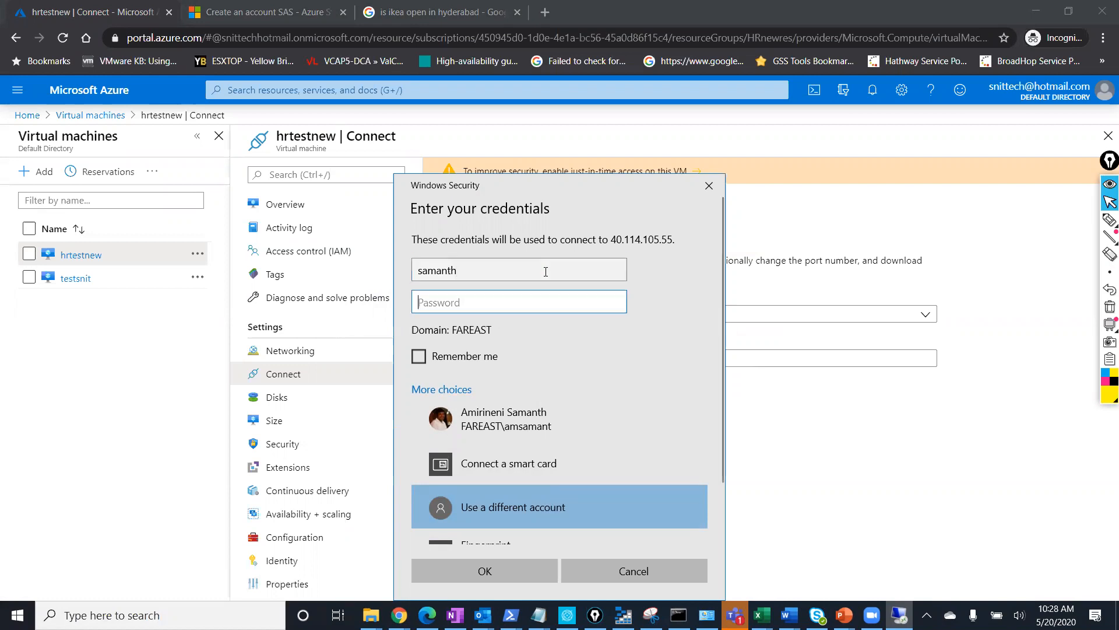
{"action": "type", "text": "••••••"}
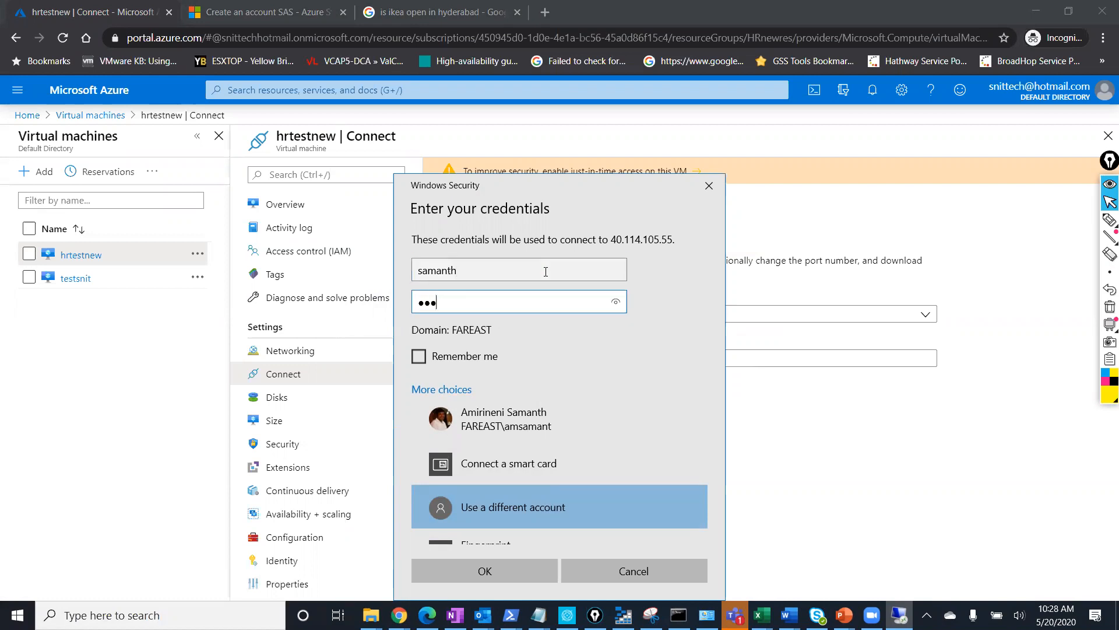
{"action": "type", "text": "••••••"}
{"action": "key", "text": "Return"}
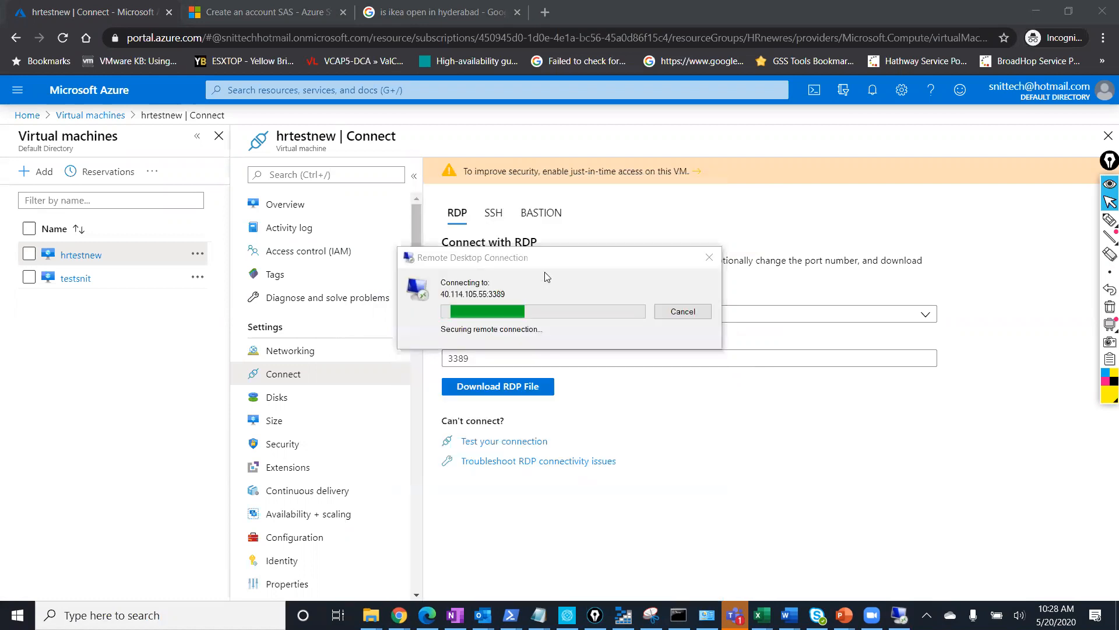
{"action": "left_click", "coordinate": [622, 424]}
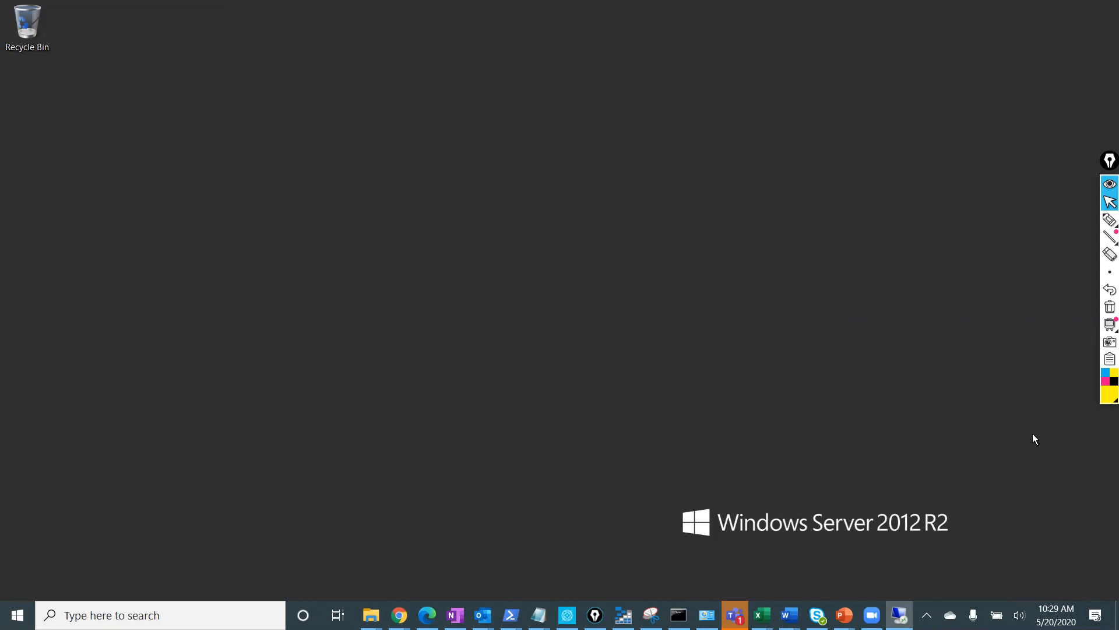
Bring back the remote session and shrink it into a movable window.
{"action": "left_click", "coordinate": [900, 615]}
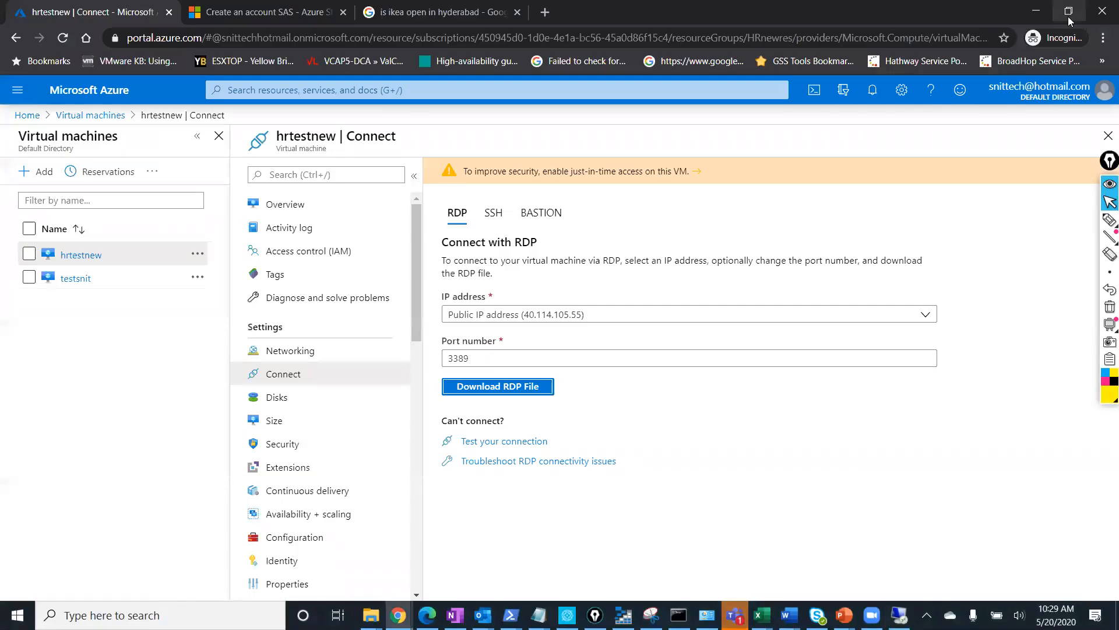
{"action": "left_click", "coordinate": [899, 615]}
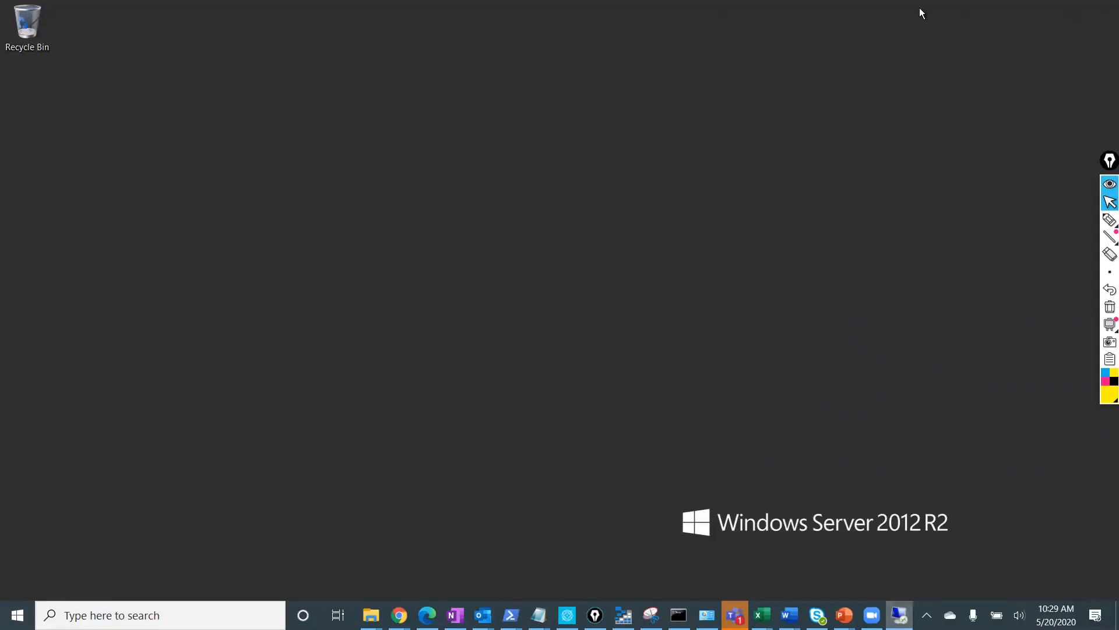
{"action": "mouse_move", "coordinate": [919, 9]}
{"action": "left_click", "coordinate": [749, 10]}
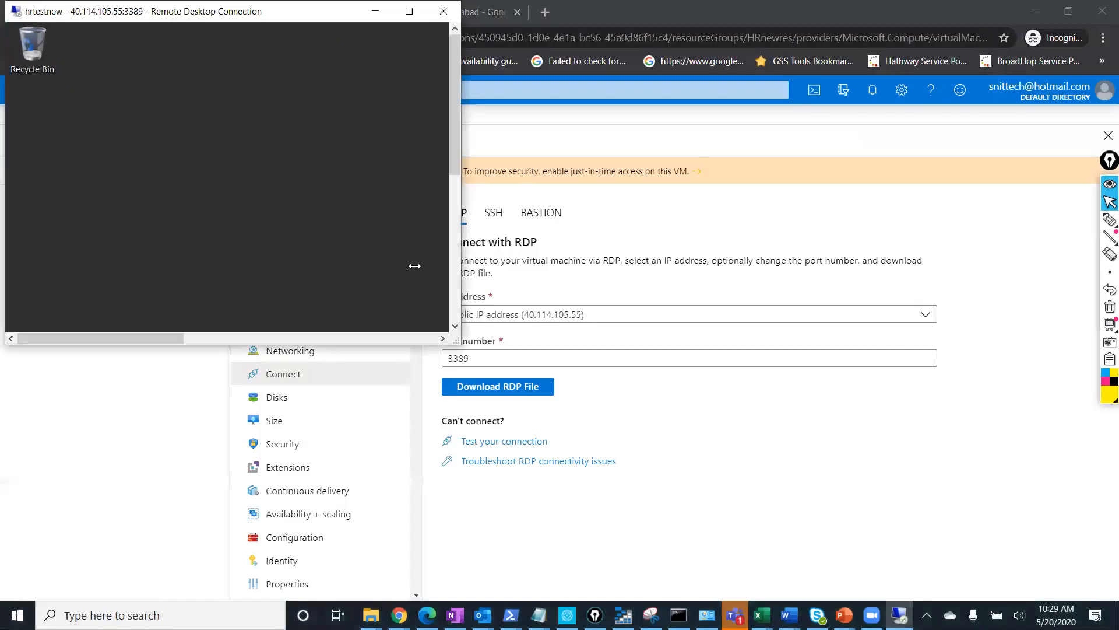
{"action": "left_click_drag", "start_coordinate": [455, 160], "coordinate": [455, 306]}
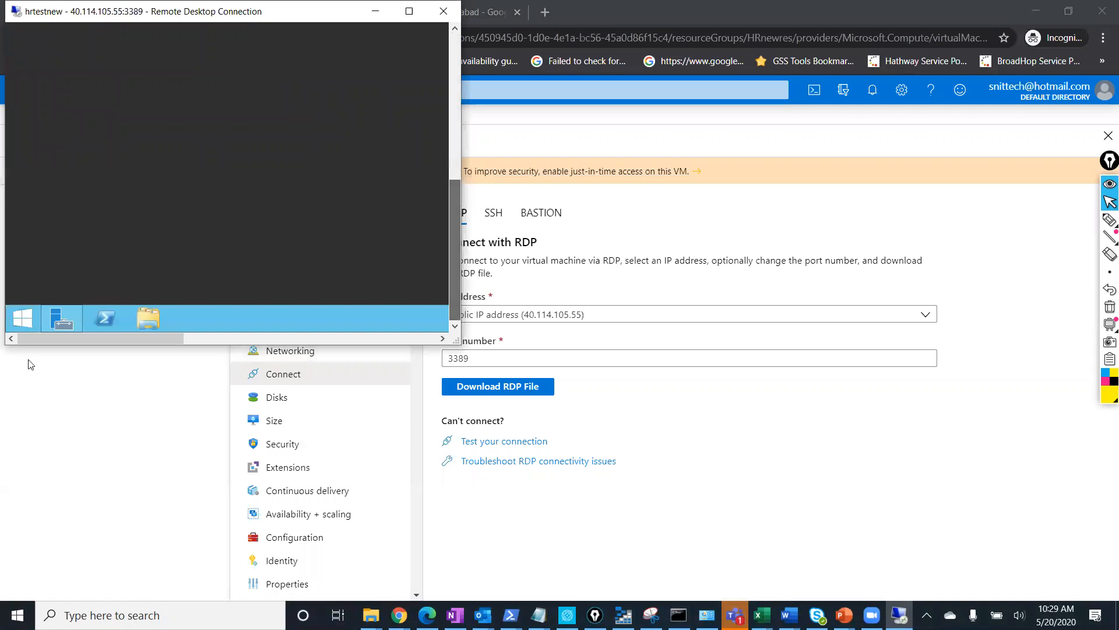
Launch System Information (msinfo32) from the remote server's Start screen search.
{"action": "left_click", "coordinate": [21, 319]}
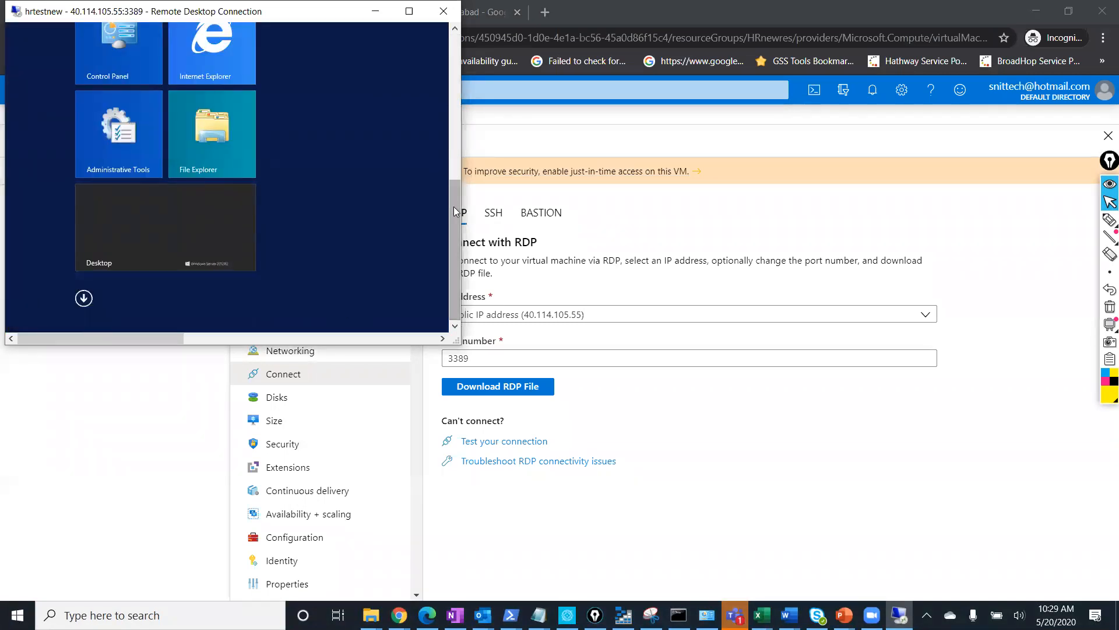
{"action": "left_click_drag", "start_coordinate": [453, 206], "coordinate": [474, 25]}
{"action": "left_click_drag", "start_coordinate": [177, 339], "coordinate": [427, 328]}
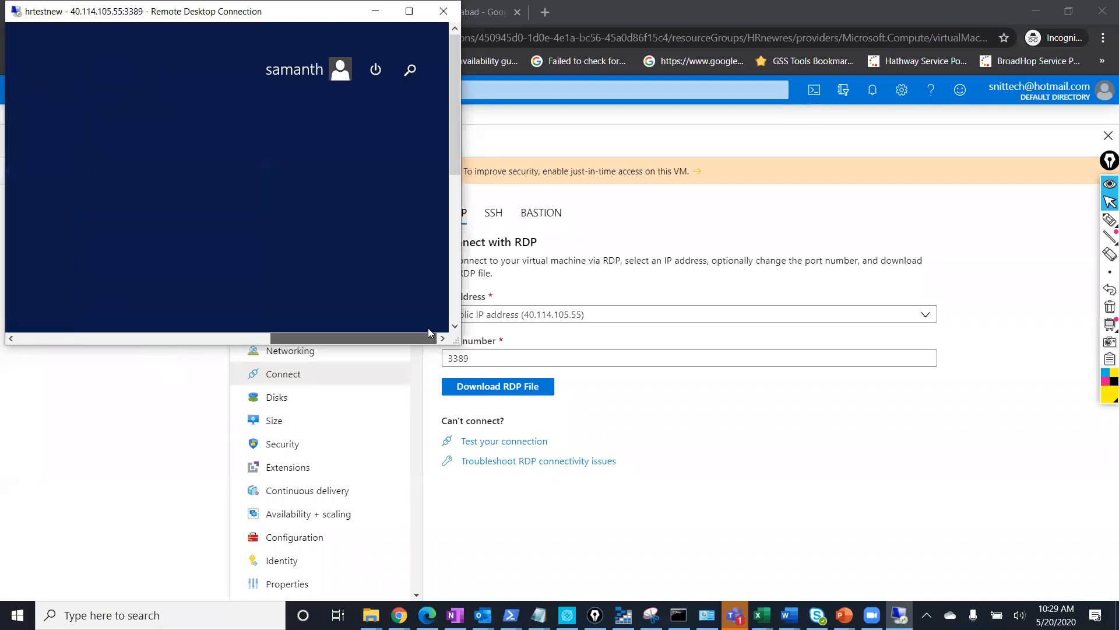
{"action": "left_click", "coordinate": [412, 71]}
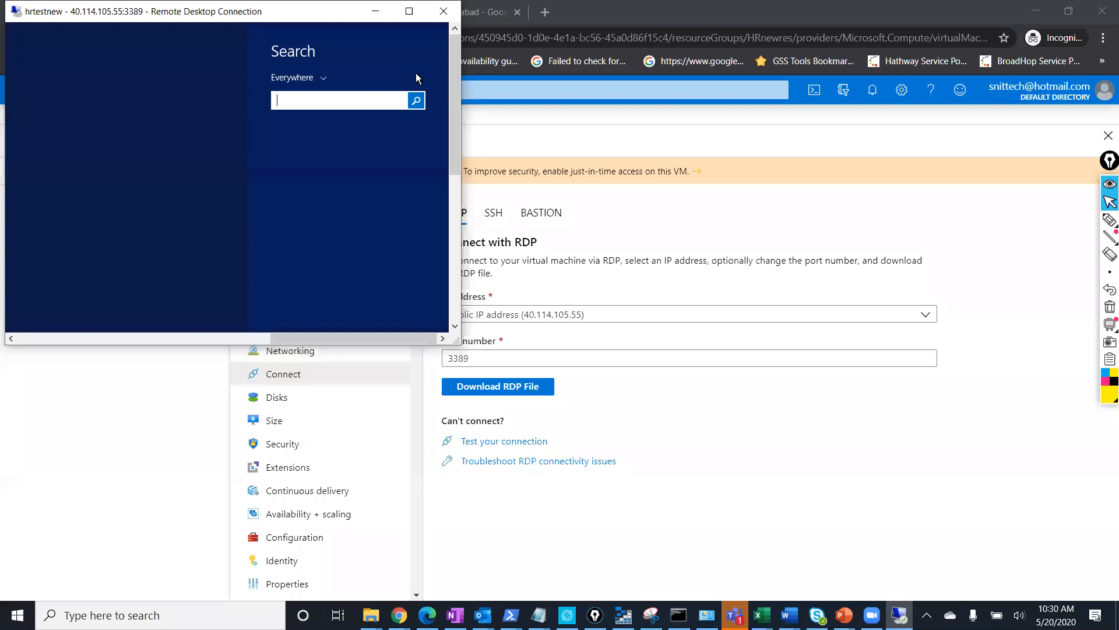
{"action": "type", "text": "msinfo"}
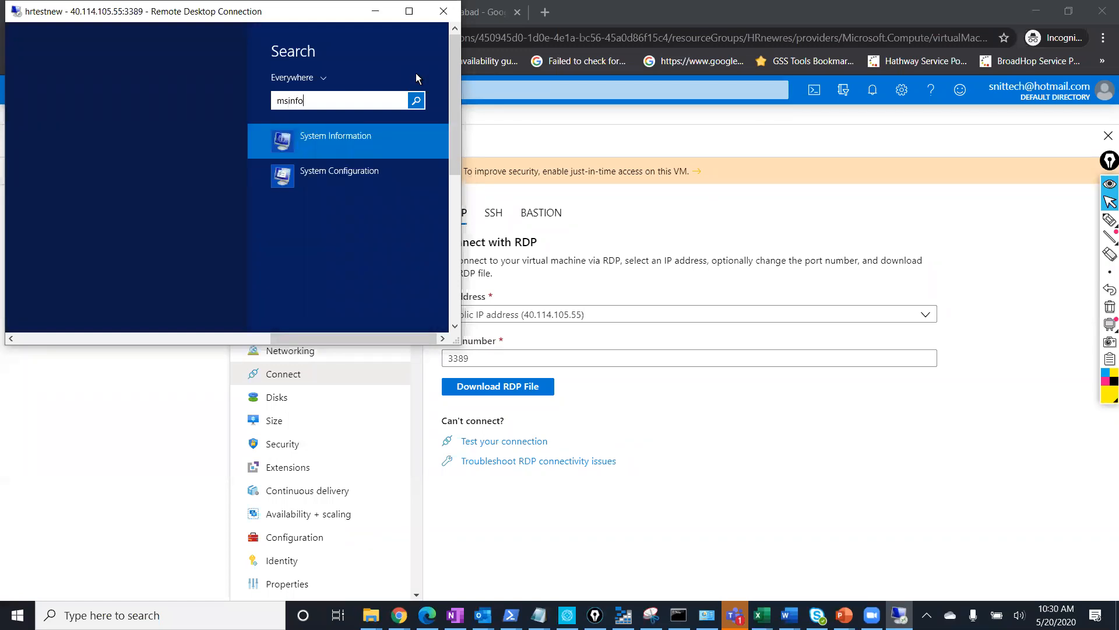
{"action": "type", "text": "32"}
{"action": "key", "text": "Return"}
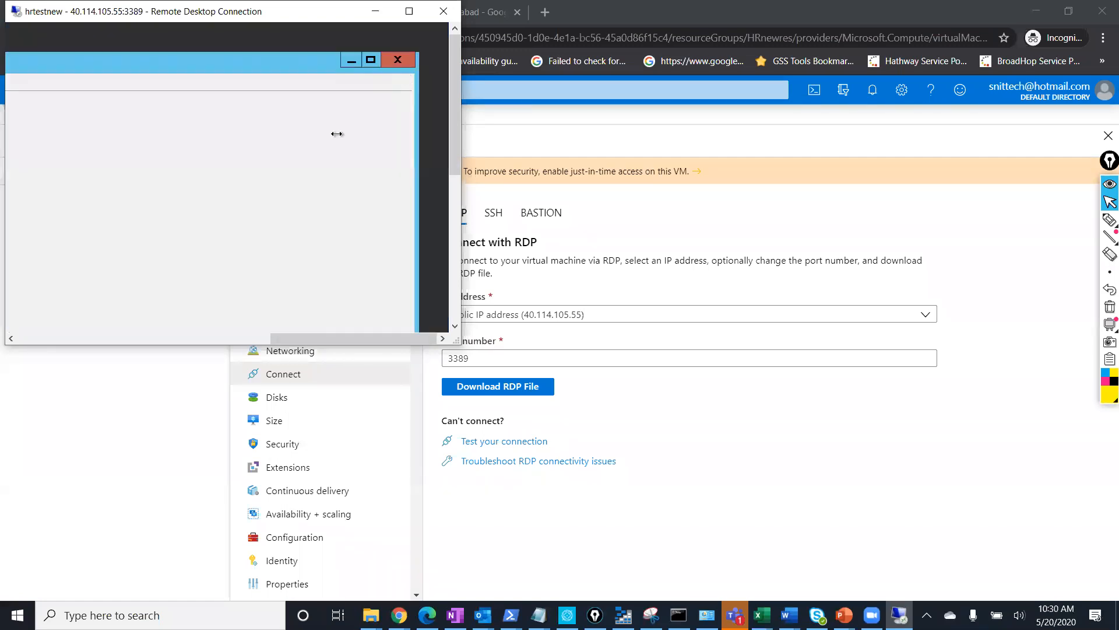
Confirm 2 cores and 8.00 GB installed memory in System Information, then minimize the session.
{"action": "left_click", "coordinate": [409, 11]}
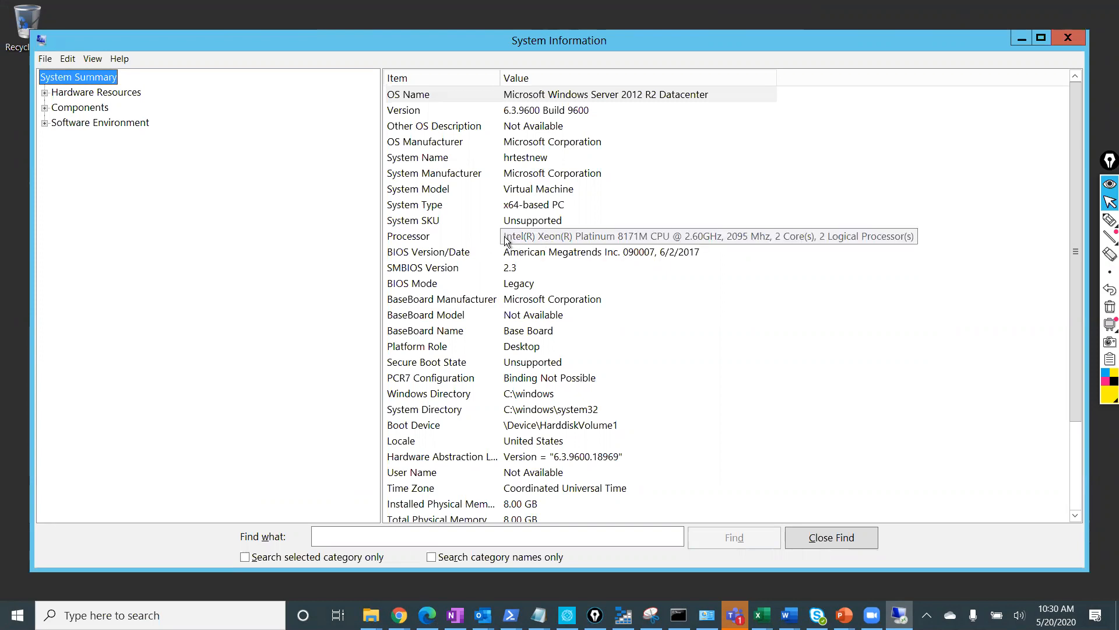
{"action": "left_click", "coordinate": [554, 239]}
{"action": "left_click_drag", "start_coordinate": [777, 76], "coordinate": [985, 77]}
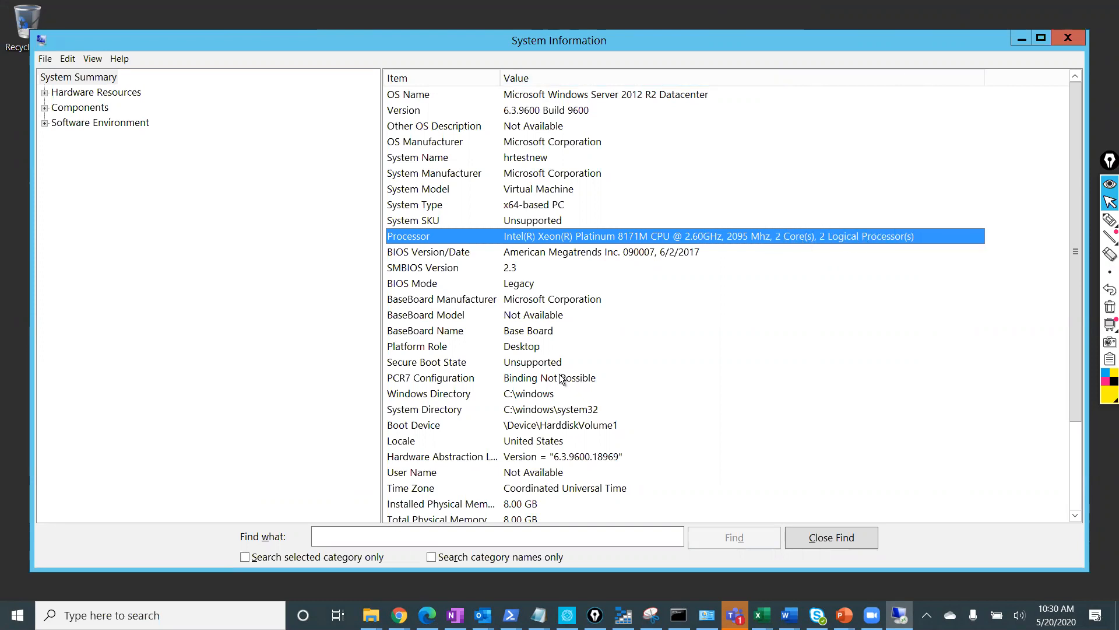
{"action": "left_click", "coordinate": [530, 503]}
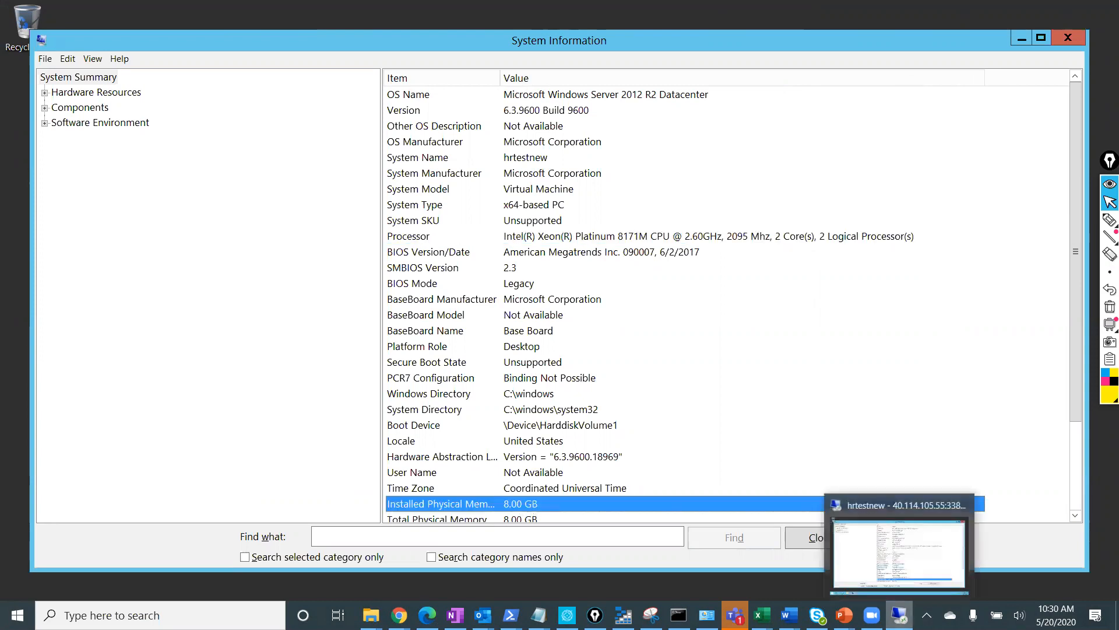
{"action": "left_click", "coordinate": [900, 615]}
Check the current size (2 vcpus, 8 GiB), then resize hrtestnew to Standard B4ms.
{"action": "left_click", "coordinate": [285, 204]}
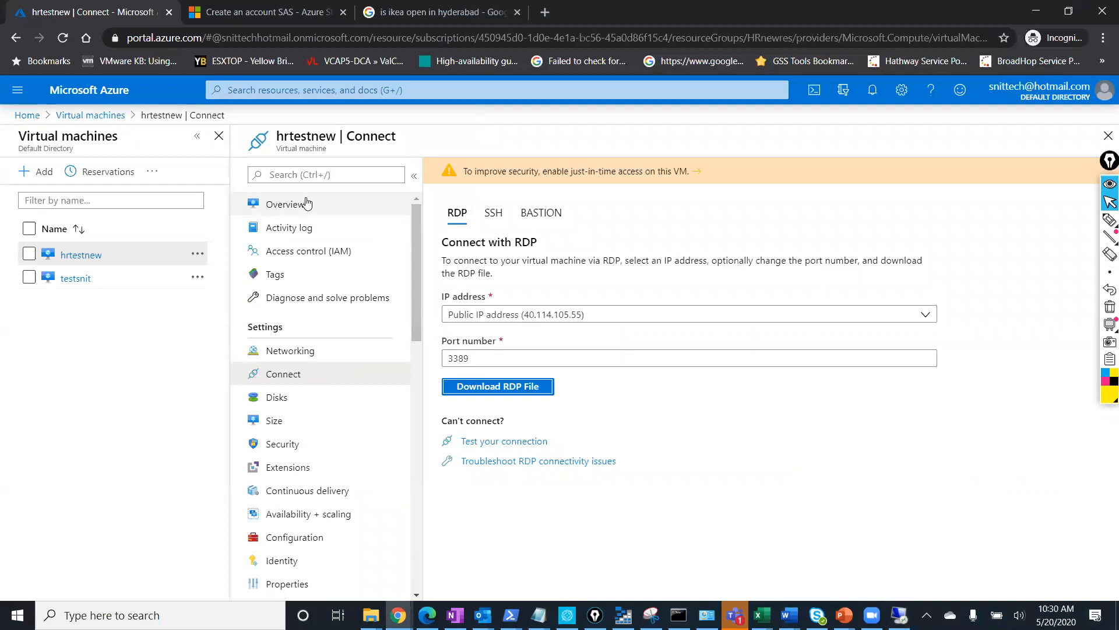
{"action": "left_click_drag", "start_coordinate": [619, 434], "coordinate": [438, 436]}
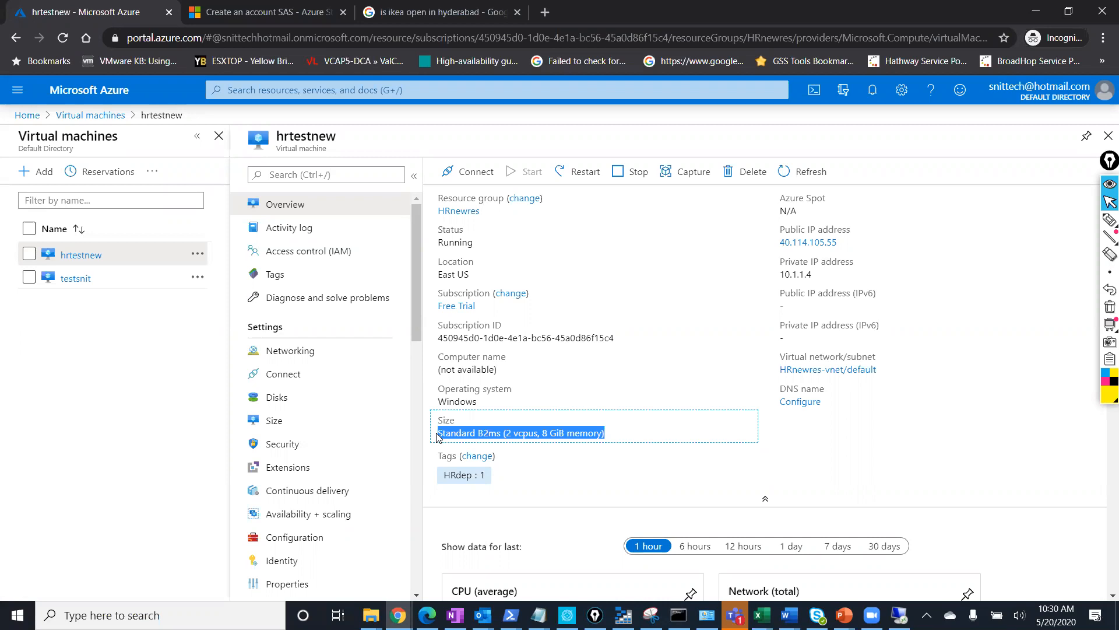
{"action": "left_click", "coordinate": [292, 430]}
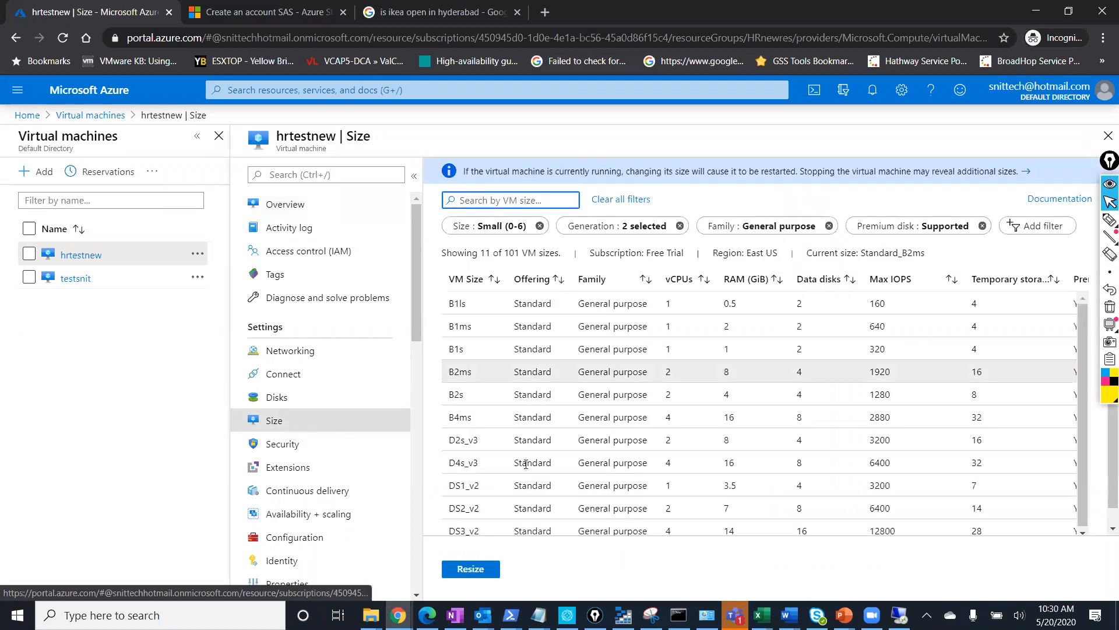
{"action": "left_click", "coordinate": [681, 425]}
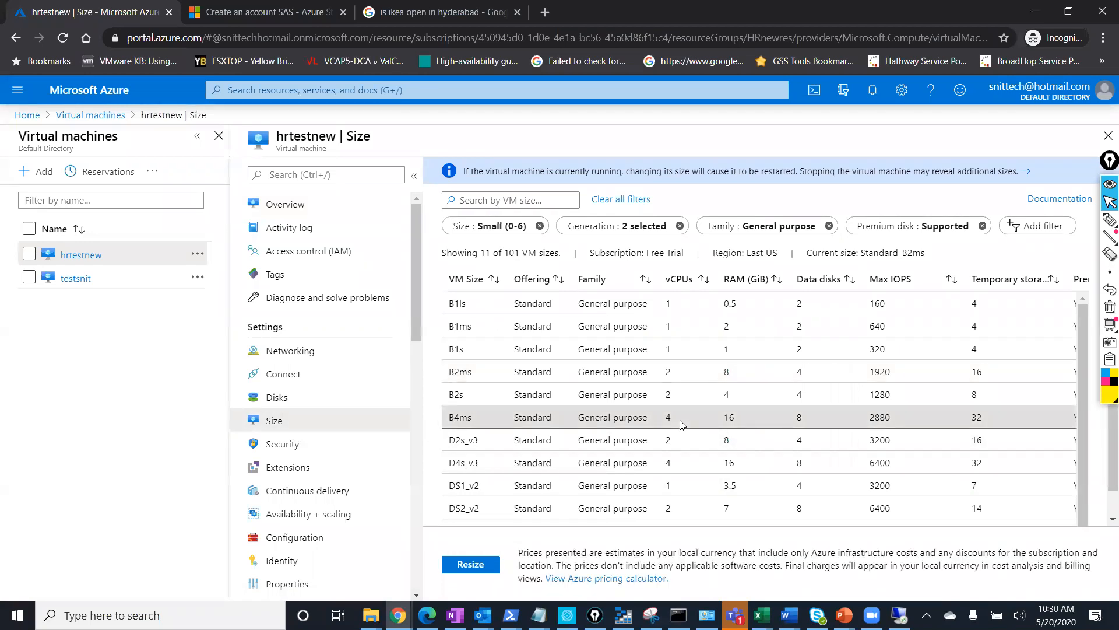
{"action": "left_click", "coordinate": [473, 564]}
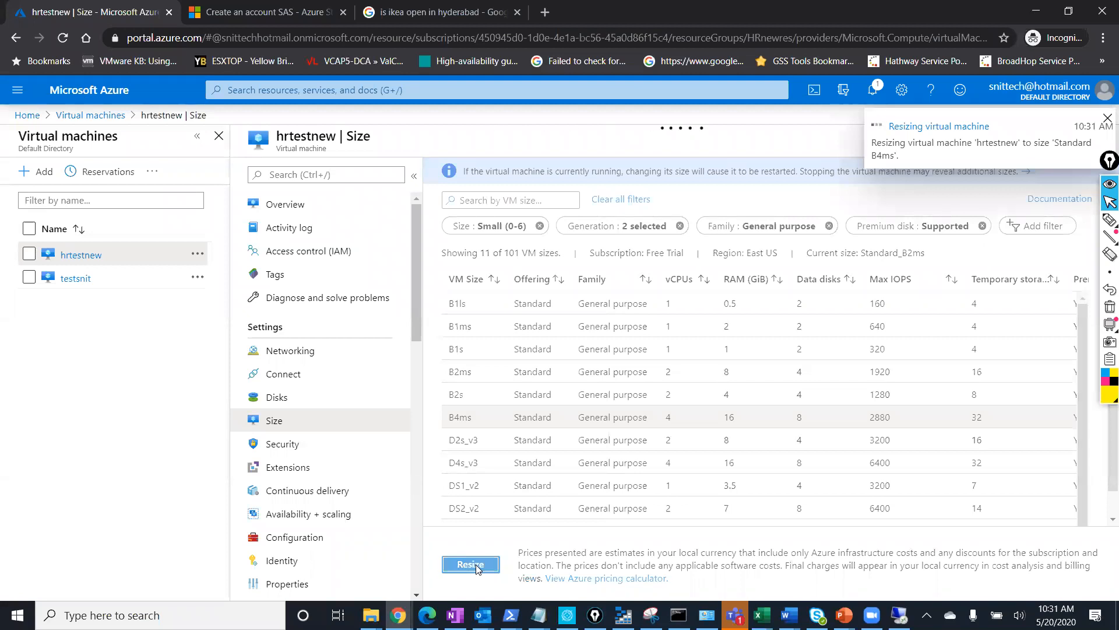
Recheck Processor and Installed Physical Memory in the RDP session, then minimize it.
{"action": "left_click", "coordinate": [899, 615]}
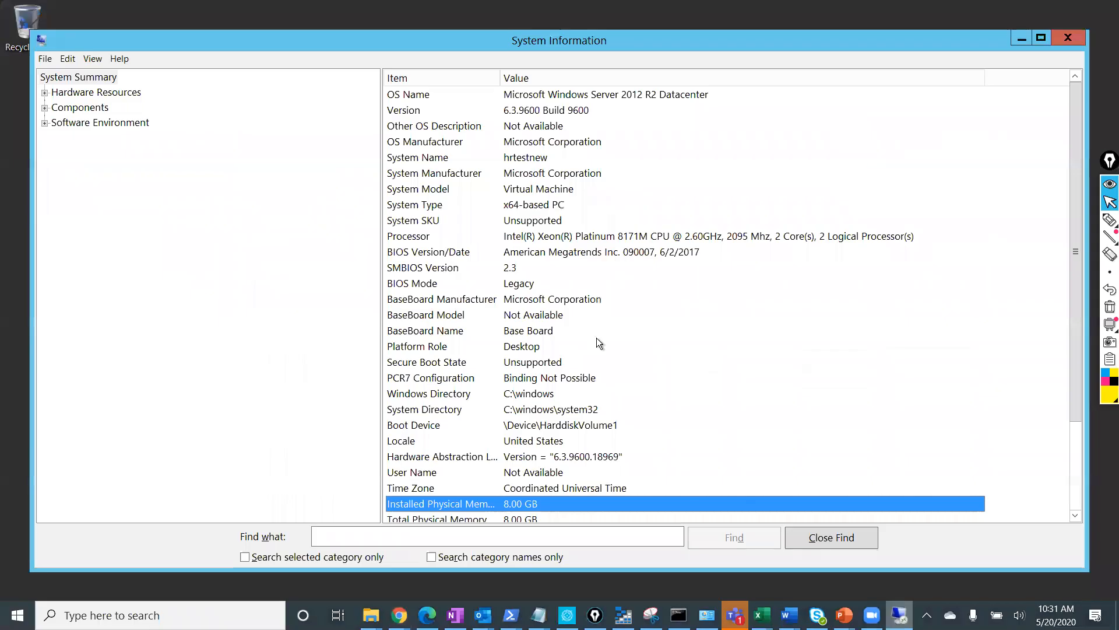
{"action": "left_click", "coordinate": [699, 239]}
{"action": "left_click", "coordinate": [507, 505]}
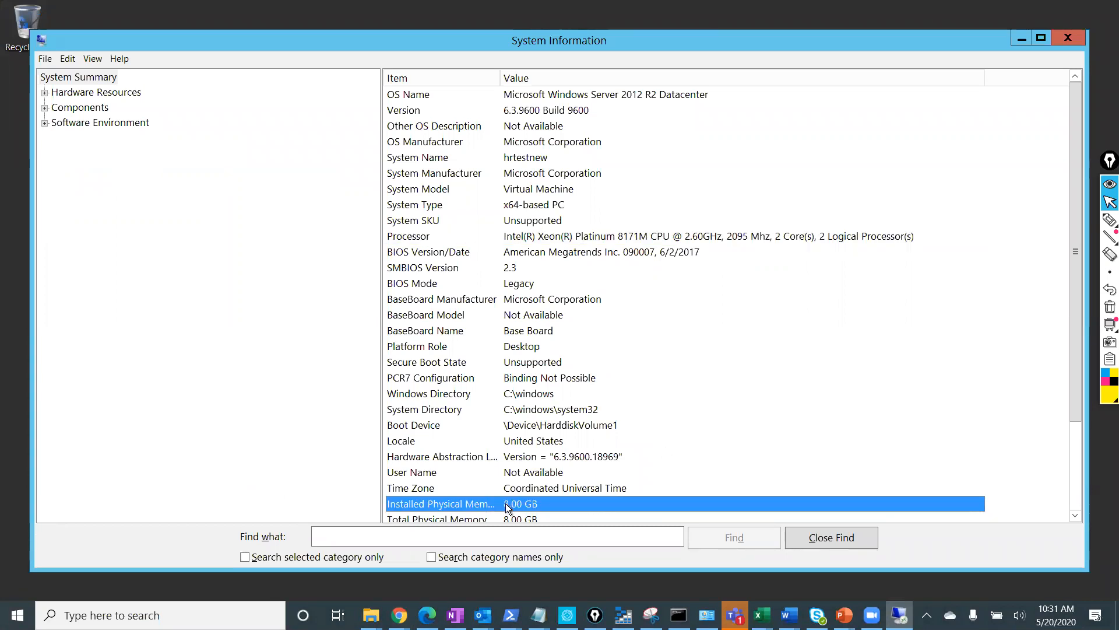
{"action": "left_click", "coordinate": [899, 615]}
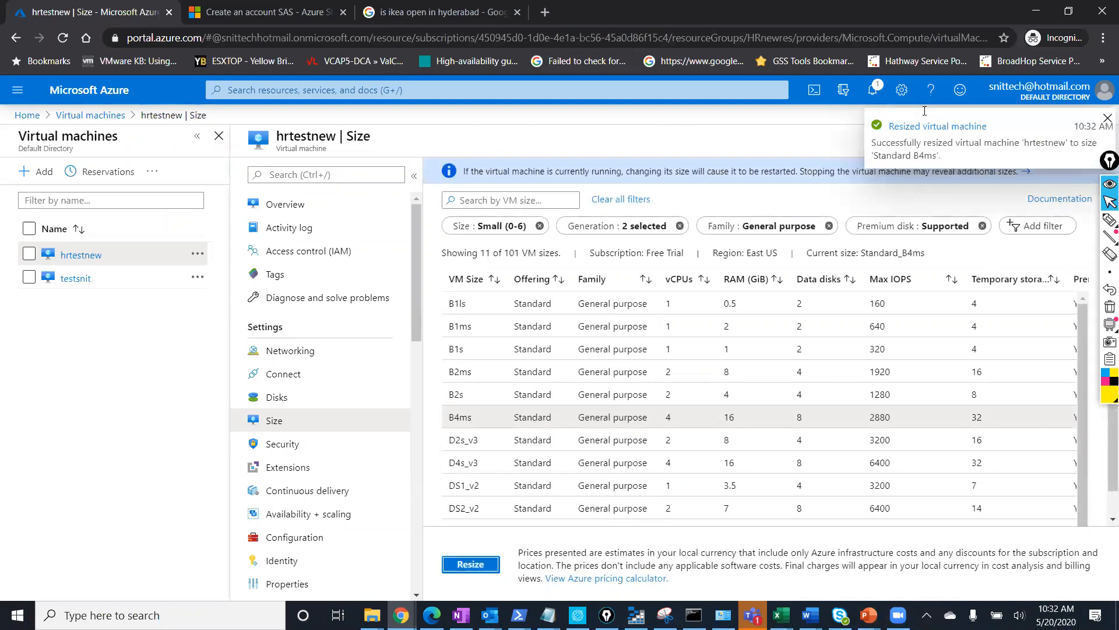
Refresh hrtestnew's overview to confirm Standard B4ms (4 vcpus, 16 GiB), then open Connect.
{"action": "left_click", "coordinate": [315, 204]}
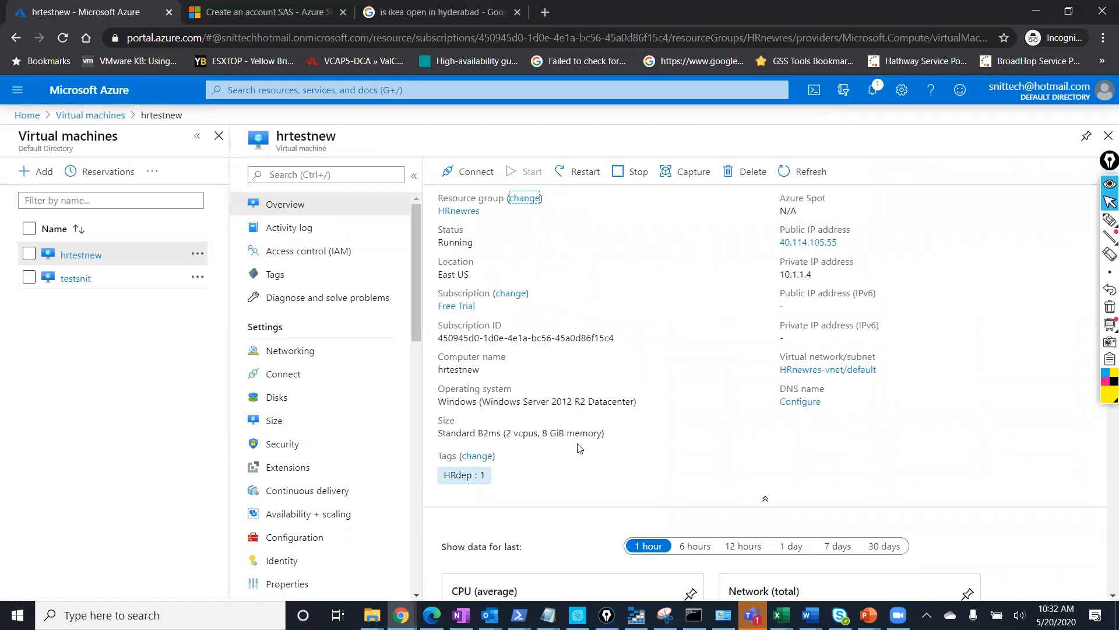
{"action": "left_click", "coordinate": [805, 169]}
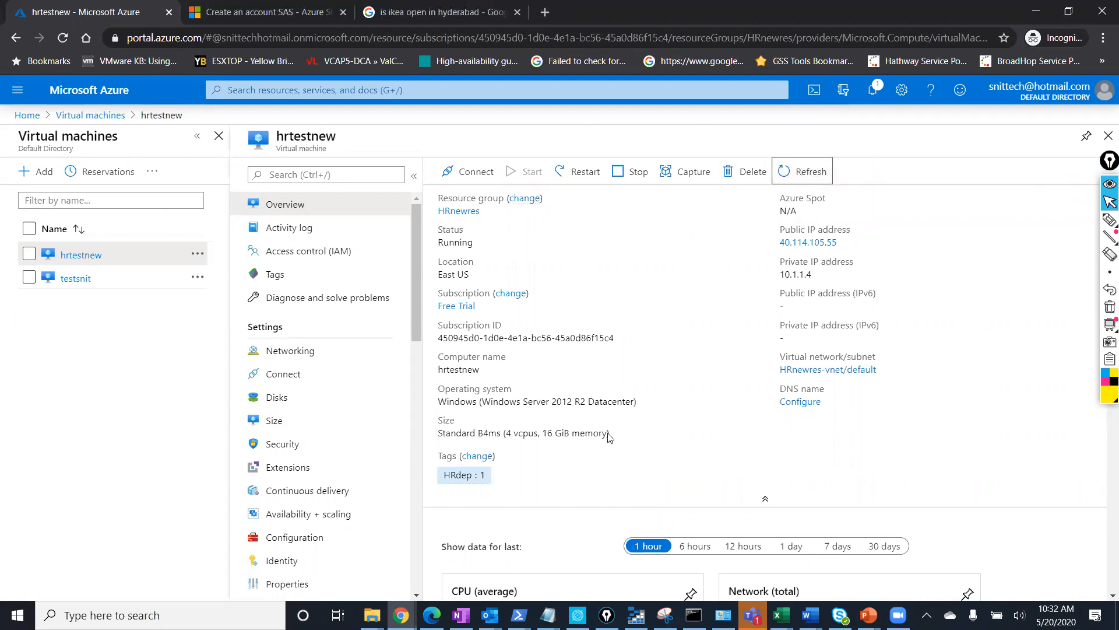
{"action": "left_click_drag", "start_coordinate": [621, 436], "coordinate": [441, 432]}
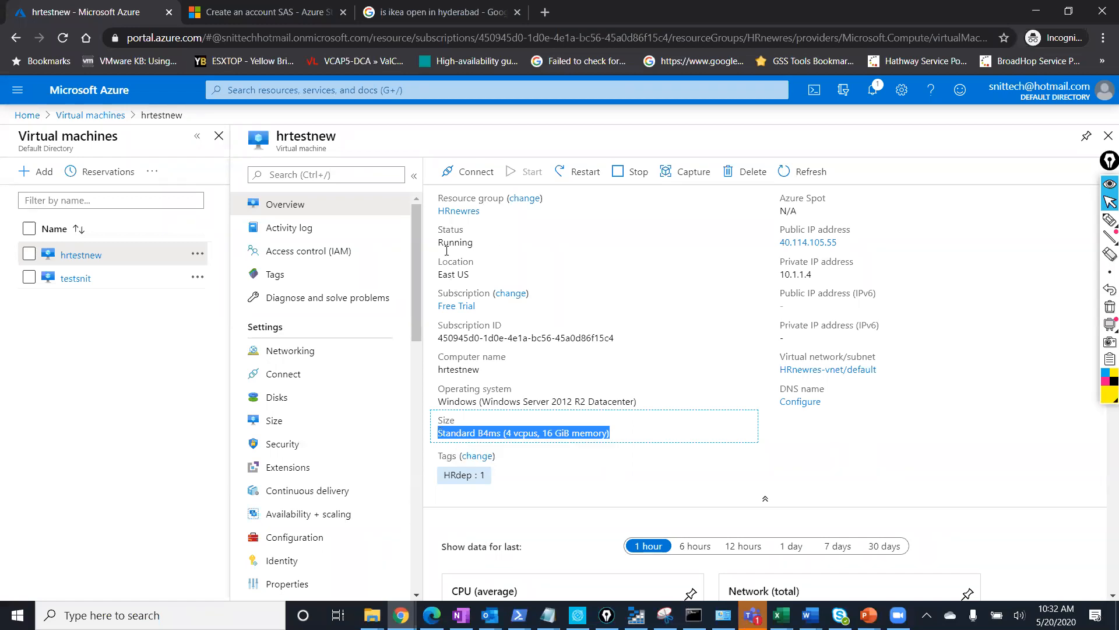
{"action": "left_click", "coordinate": [470, 172]}
Download and open the RDP file, enter the password, and accept the warnings to connect.
{"action": "left_click", "coordinate": [460, 199]}
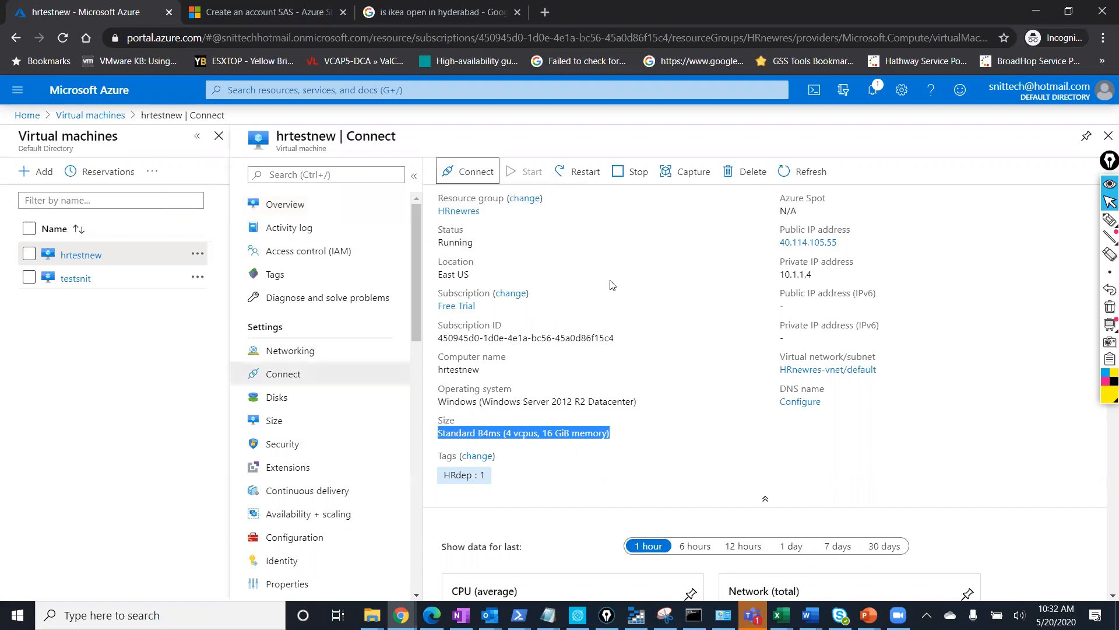
{"action": "left_click", "coordinate": [505, 385]}
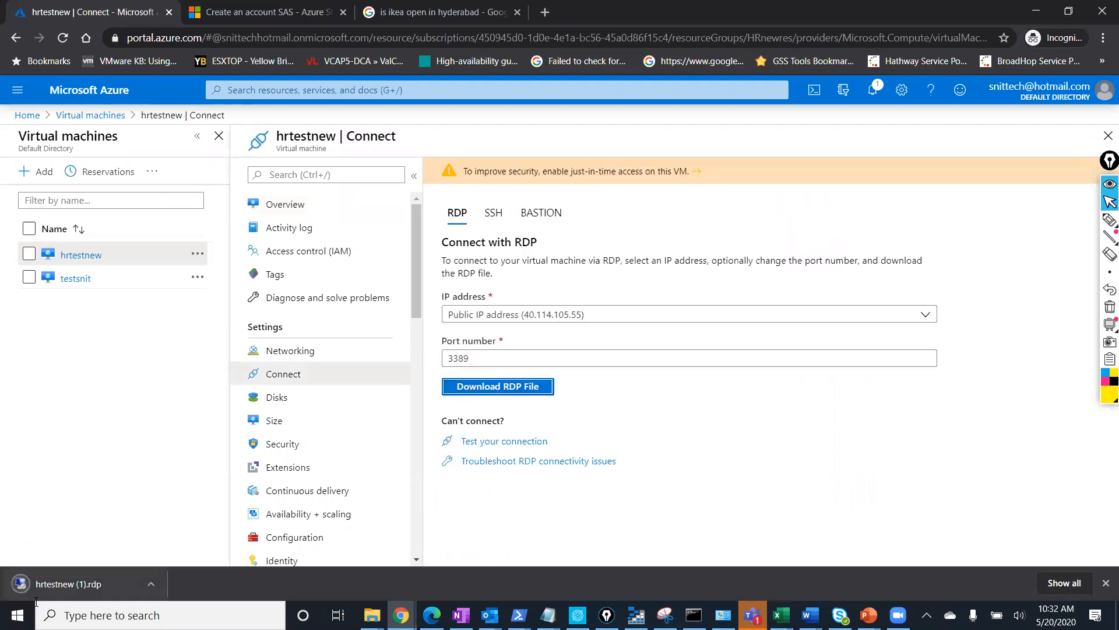
{"action": "left_click", "coordinate": [64, 584]}
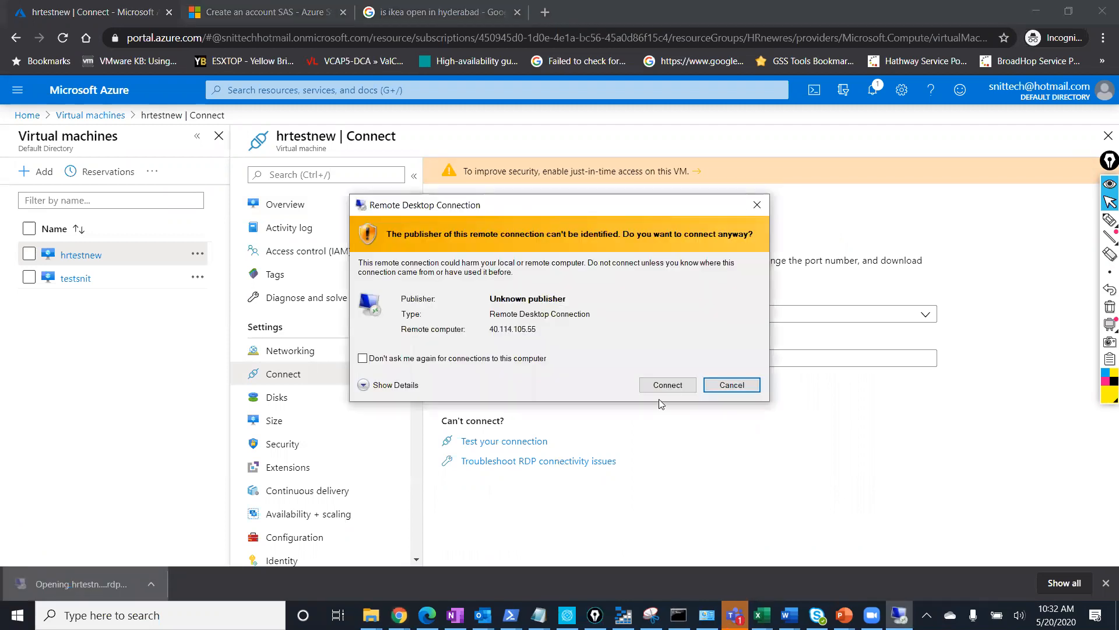
{"action": "left_click", "coordinate": [671, 386]}
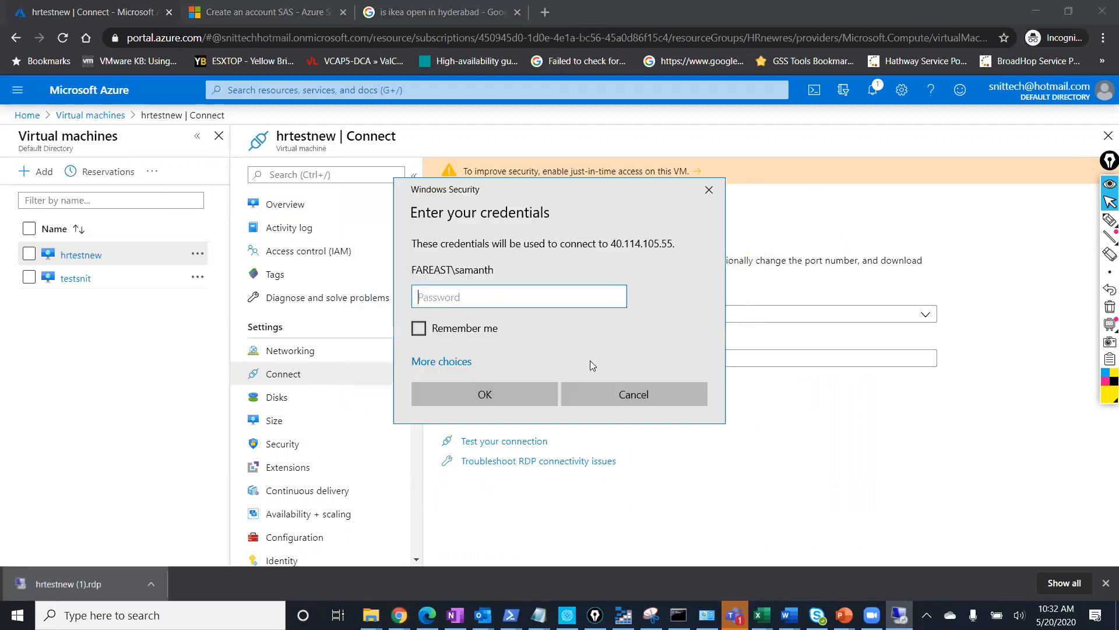
{"action": "type", "text": "***"}
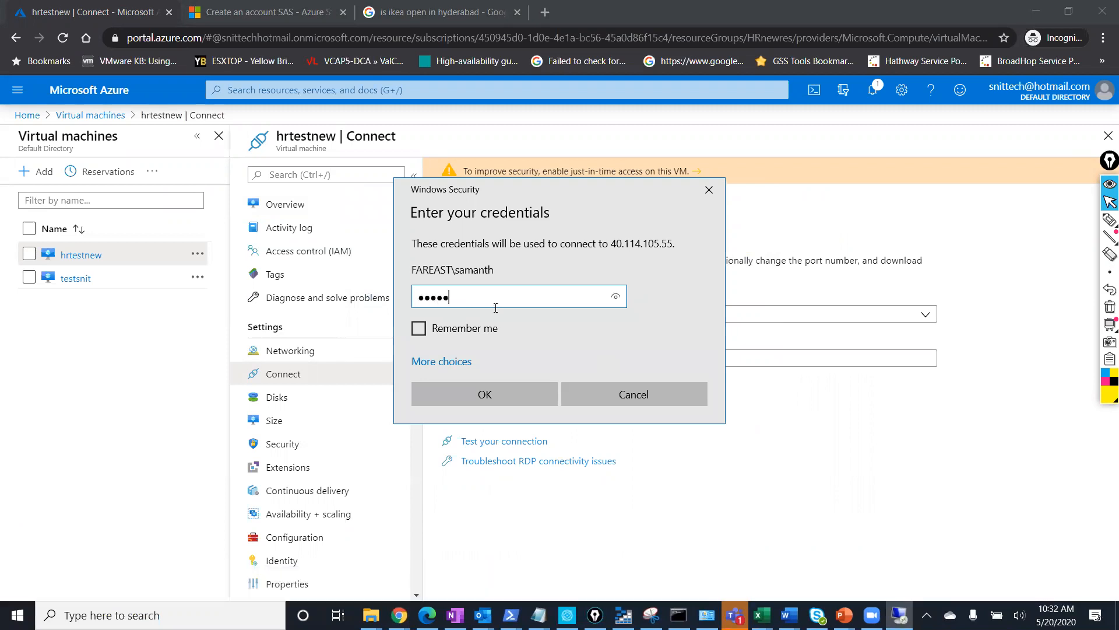
{"action": "type", "text": "*****"}
{"action": "key", "text": "Return"}
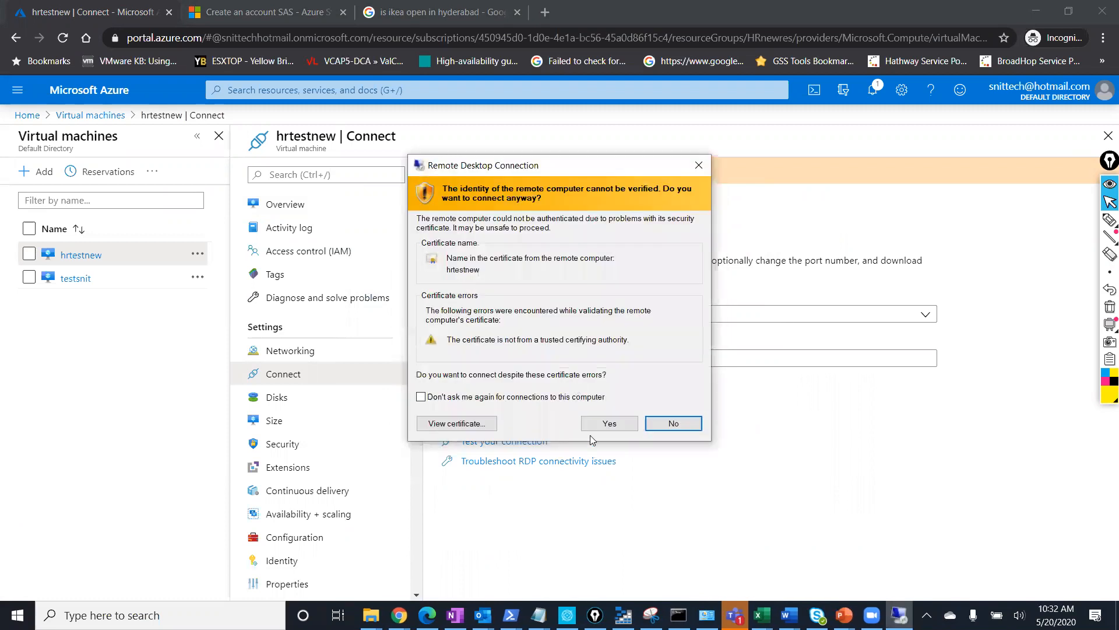
{"action": "left_click", "coordinate": [609, 423]}
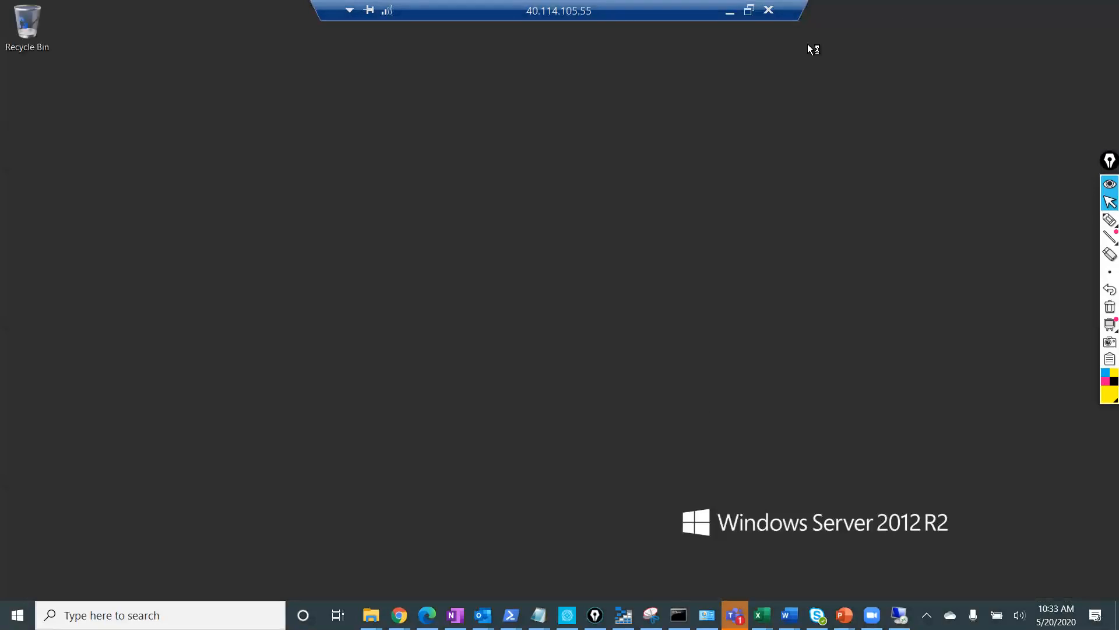
Turn the full-screen session into a window enlarged to nearly fill the screen.
{"action": "left_click", "coordinate": [749, 10]}
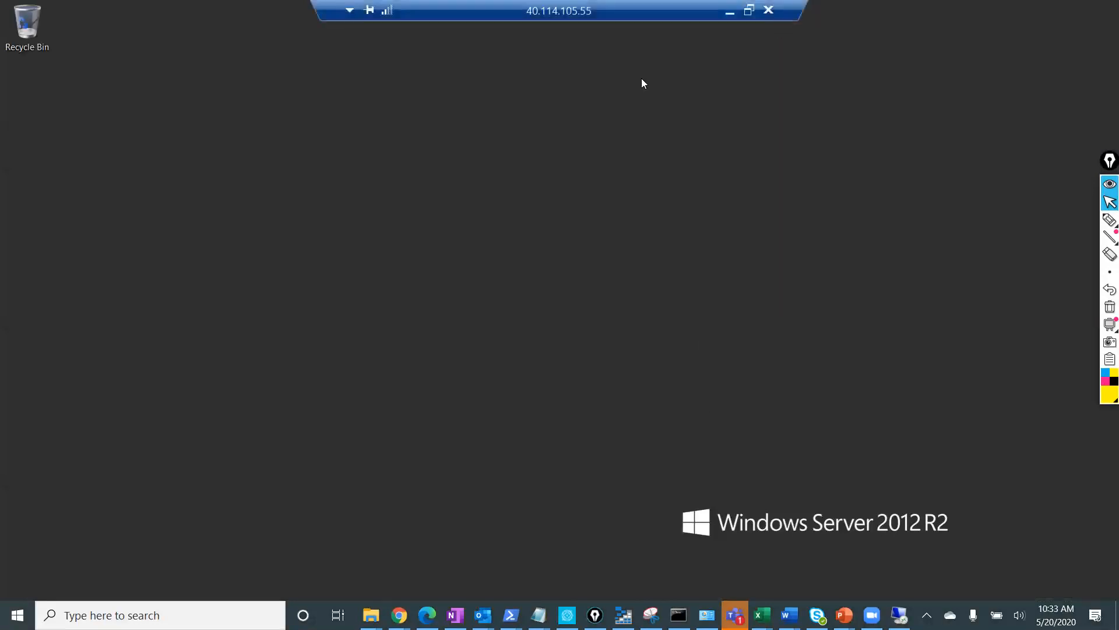
{"action": "left_click_drag", "start_coordinate": [458, 160], "coordinate": [466, 230]}
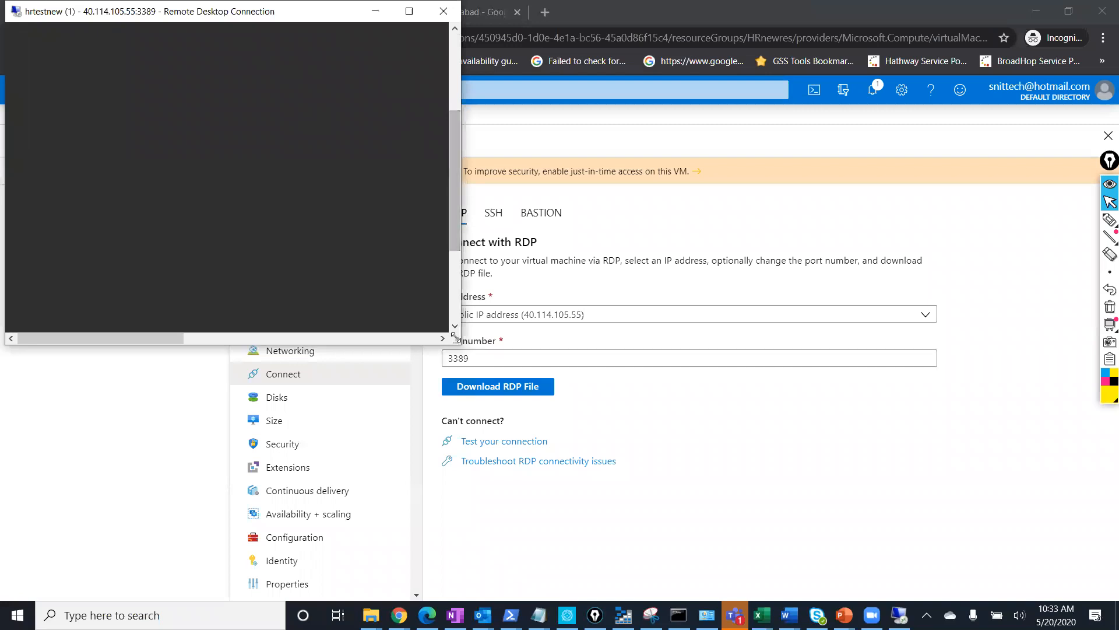
{"action": "left_click_drag", "start_coordinate": [457, 343], "coordinate": [1094, 535]}
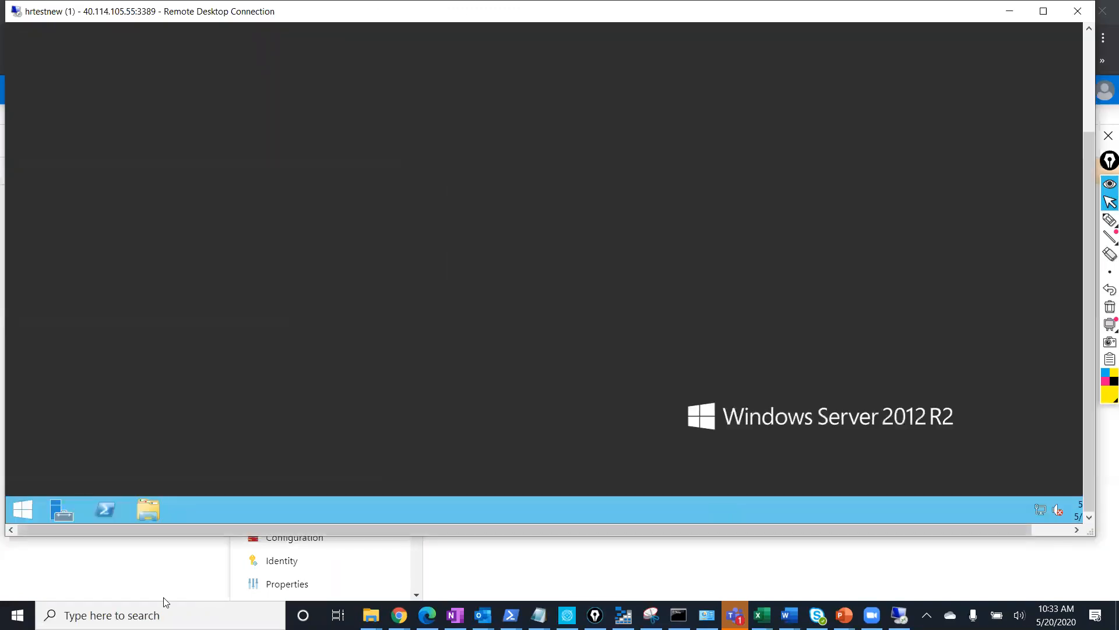
Launch System Information (msinfo32) from the remote server's Start screen search.
{"action": "left_click", "coordinate": [21, 507]}
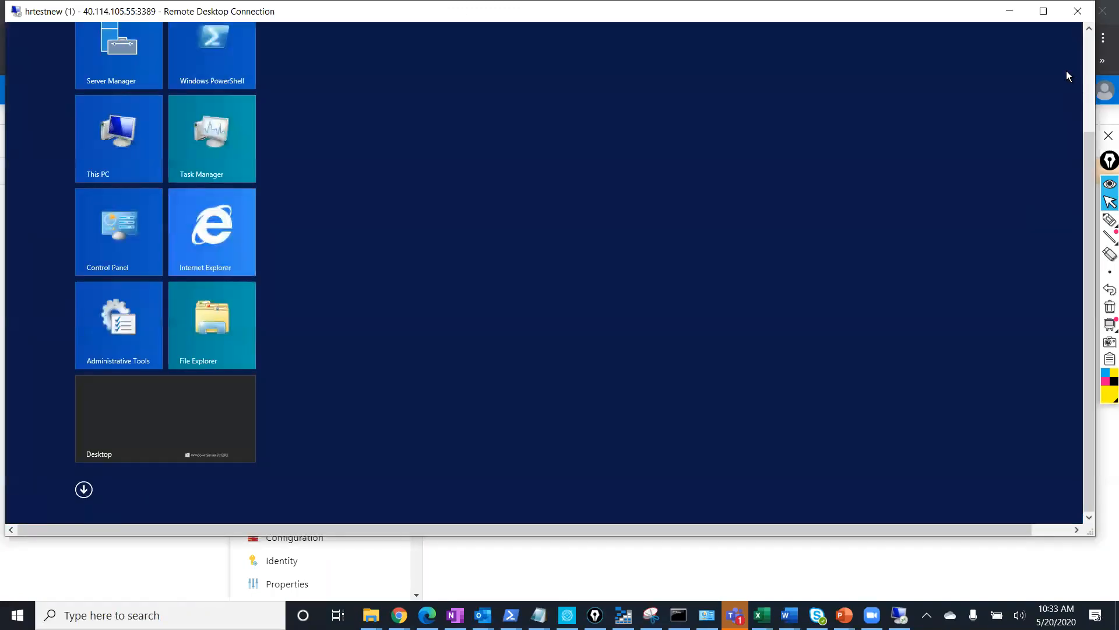
{"action": "left_click_drag", "start_coordinate": [985, 528], "coordinate": [1084, 528]}
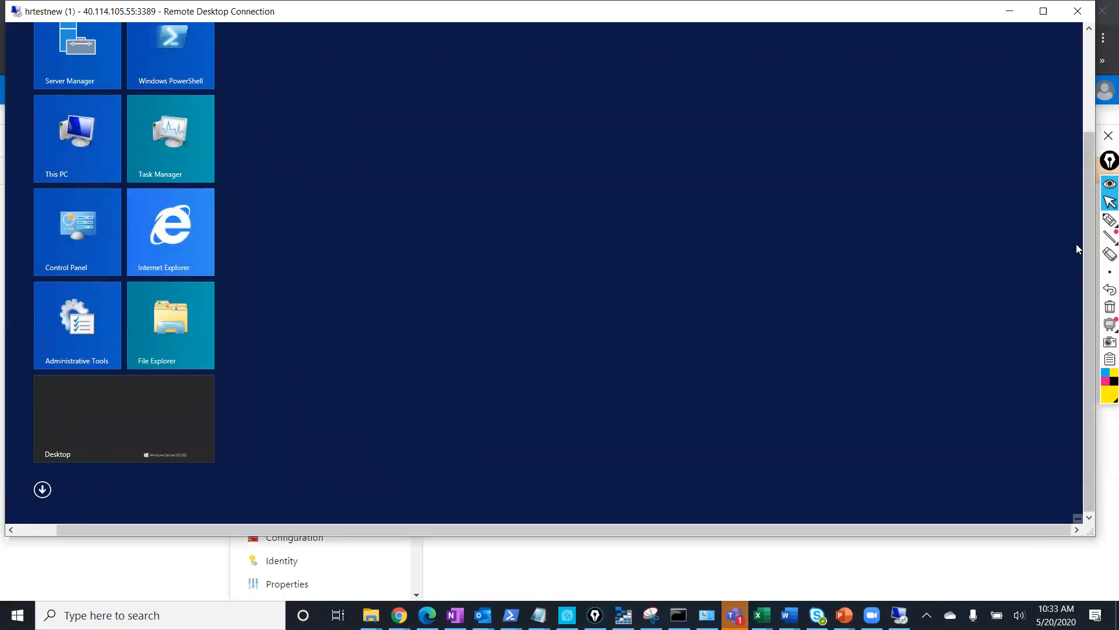
{"action": "left_click", "coordinate": [1084, 126]}
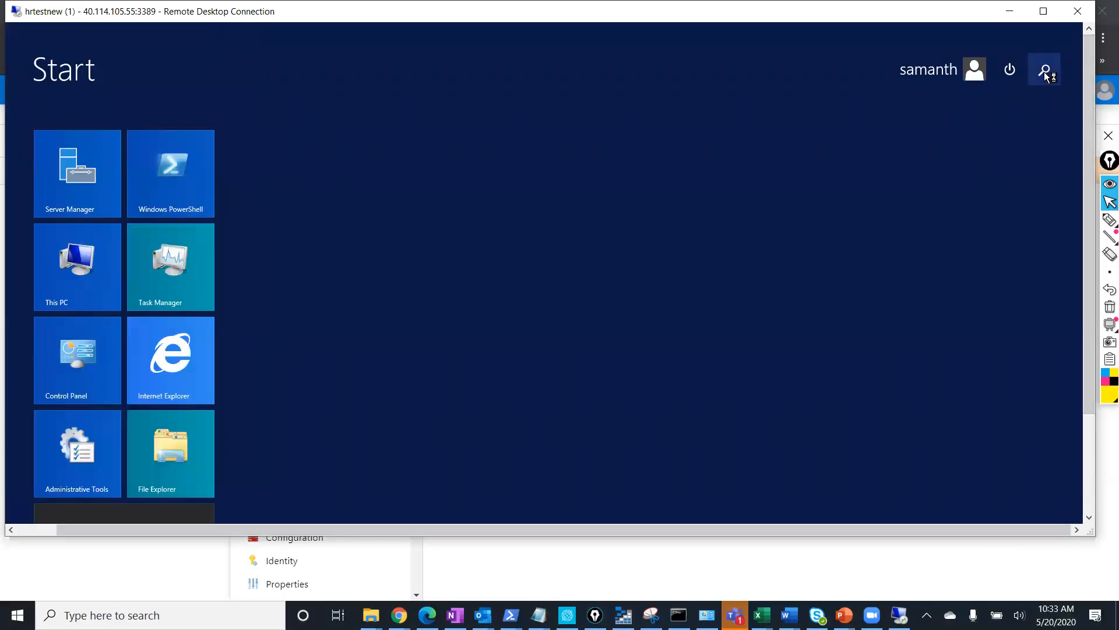
{"action": "left_click", "coordinate": [1045, 73]}
{"action": "type", "text": "msinfo32"}
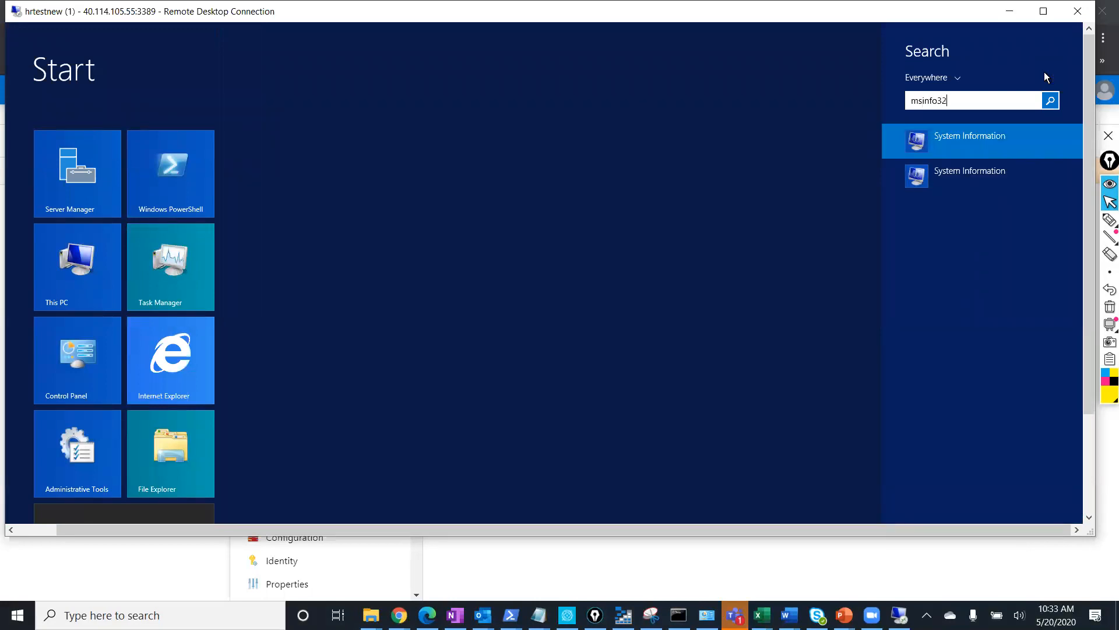
{"action": "key", "text": "Return"}
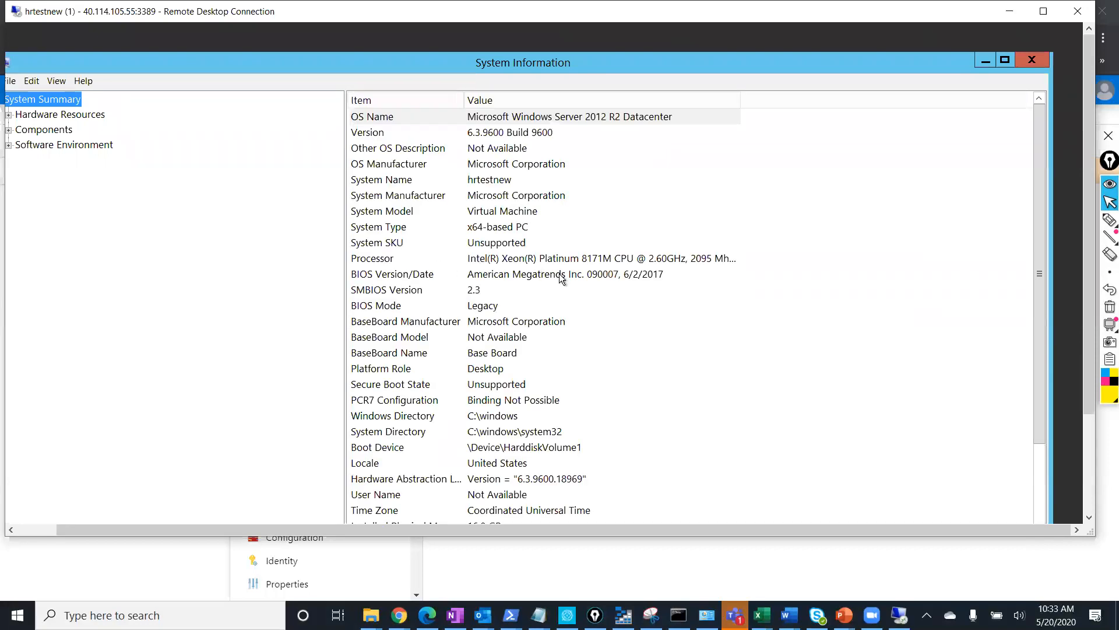
Verify 4 cores, 4 logical processors and 16.0 GB installed physical memory.
{"action": "double_click", "coordinate": [745, 100]}
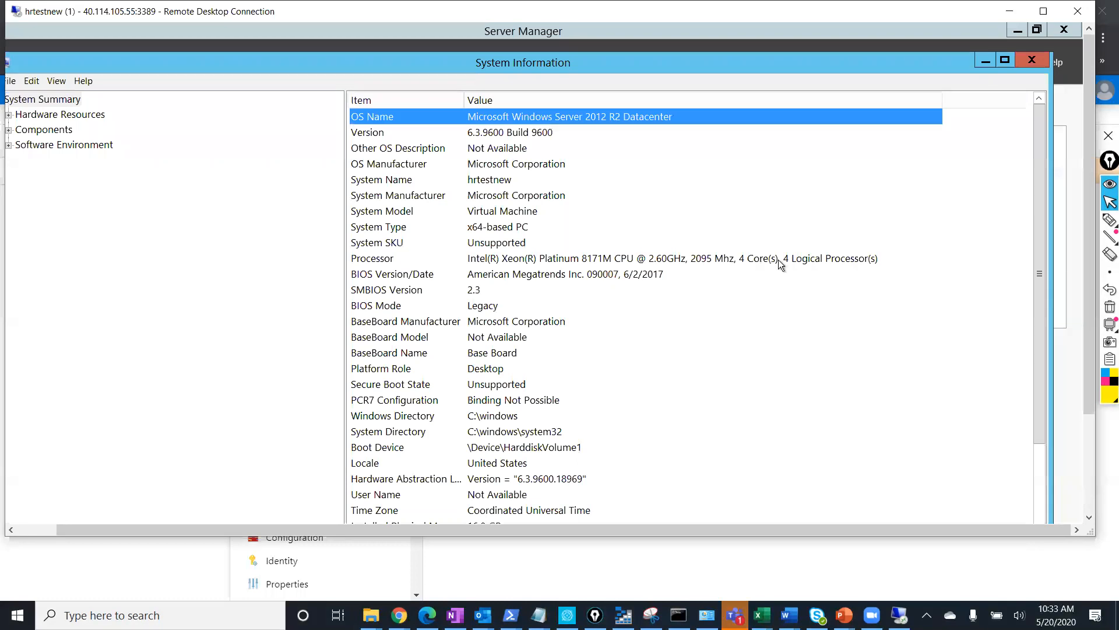
{"action": "left_click", "coordinate": [783, 257]}
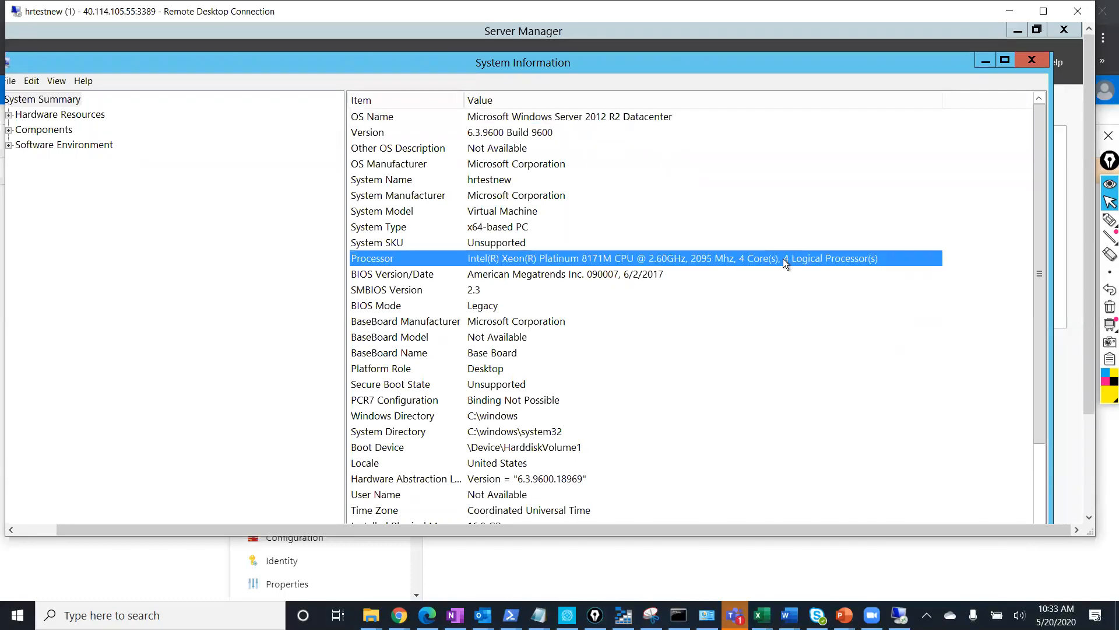
{"action": "scroll", "coordinate": [783, 257], "scroll_direction": "down", "scroll_amount": 2}
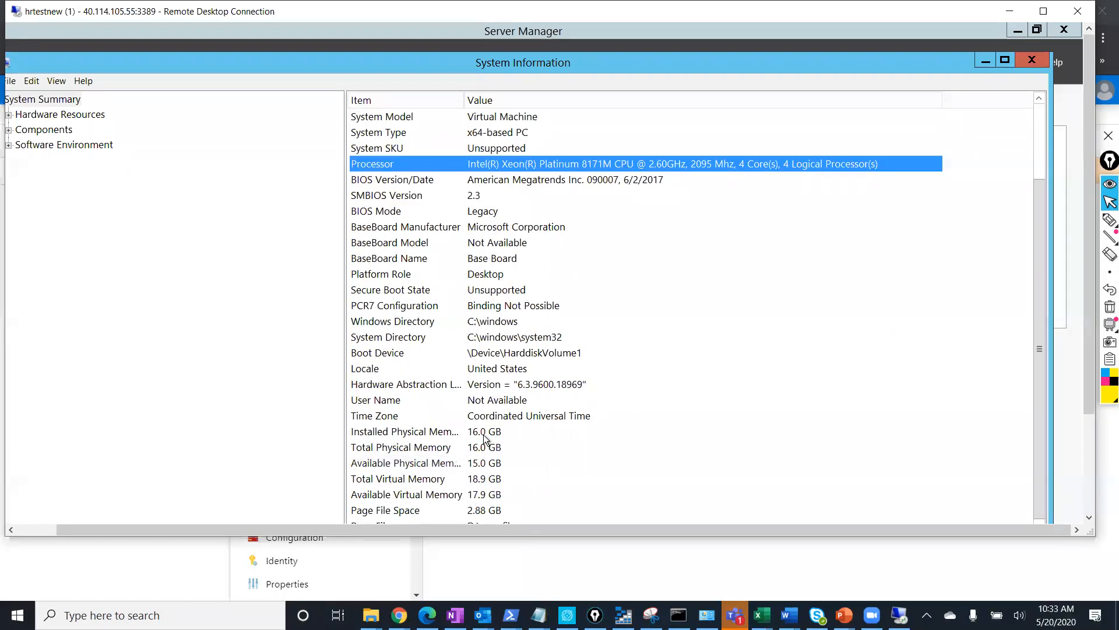
{"action": "left_click", "coordinate": [484, 435]}
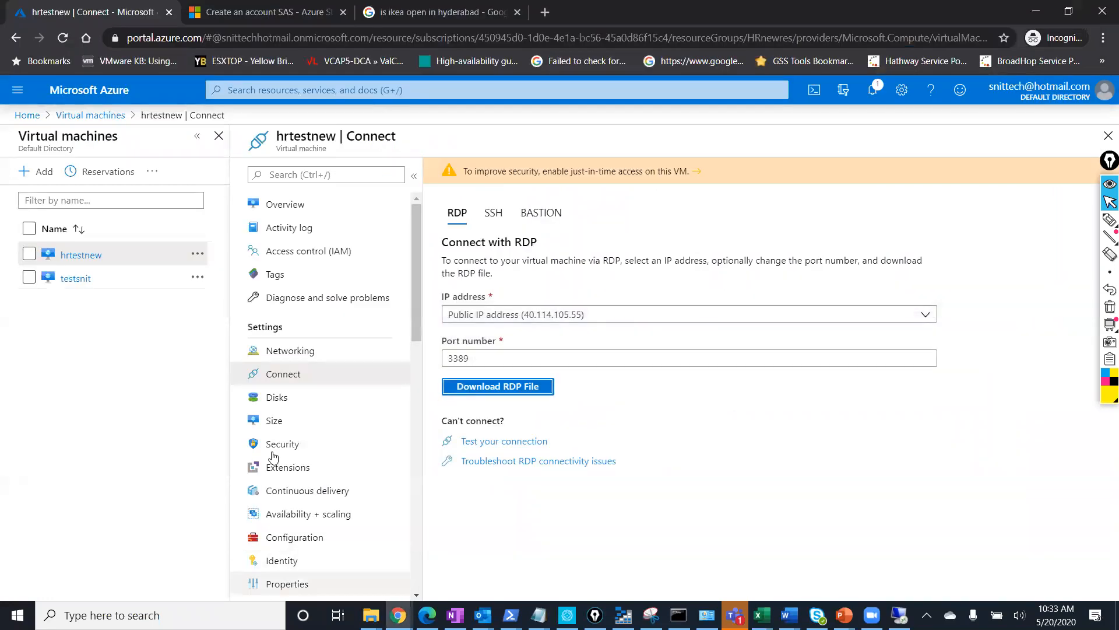
Resize hrtestnew back to Standard B2ms and return to its overview.
{"action": "left_click", "coordinate": [284, 421]}
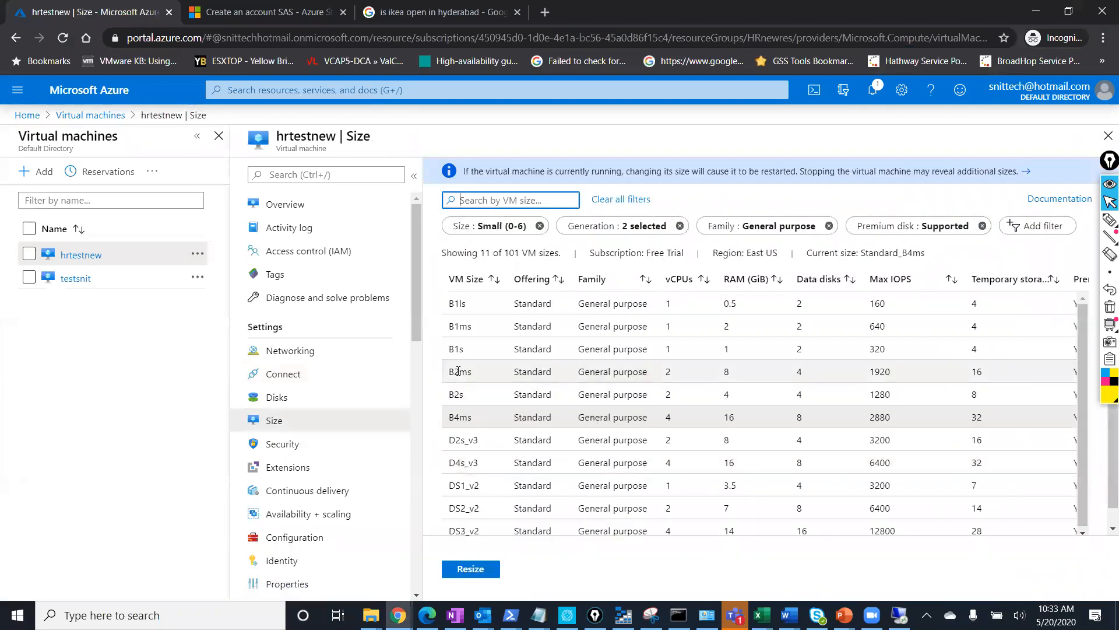
{"action": "left_click", "coordinate": [461, 371]}
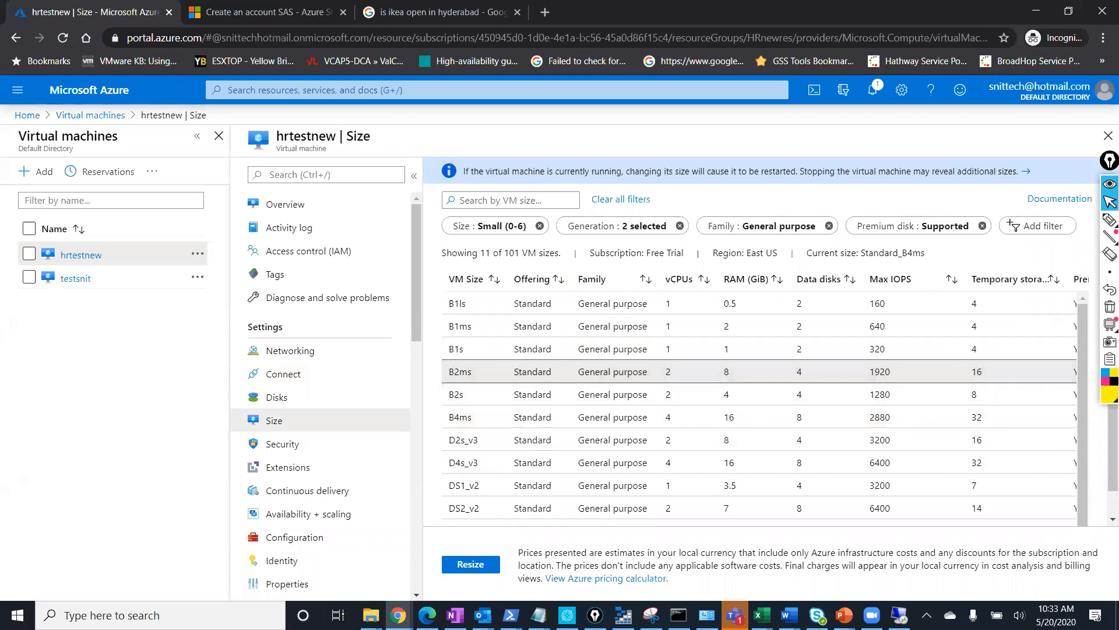
{"action": "left_click", "coordinate": [471, 564]}
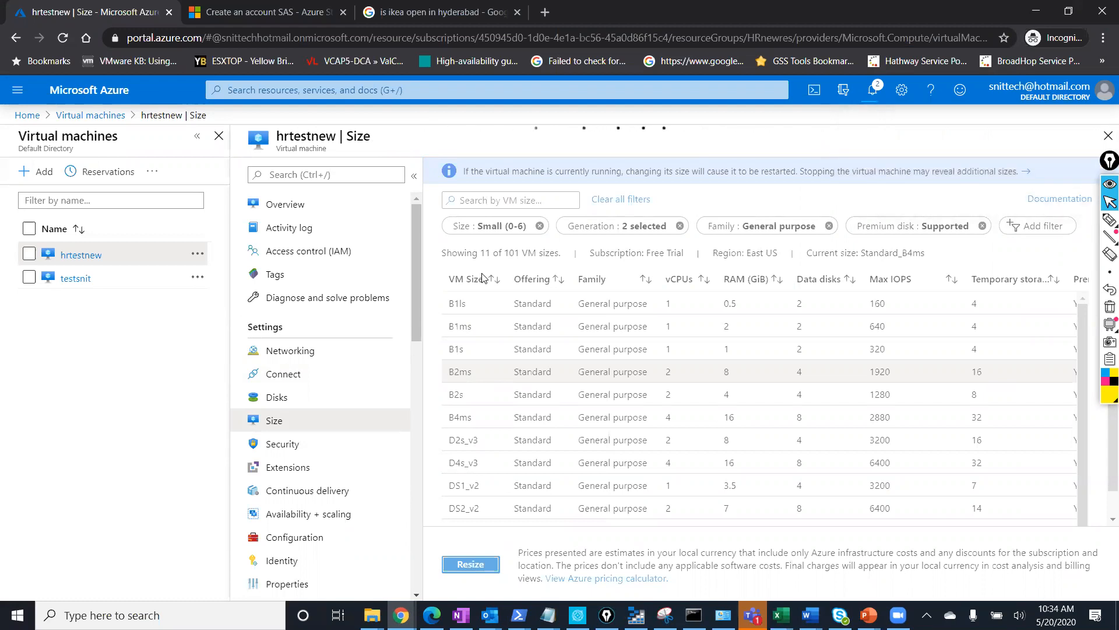
{"action": "left_click", "coordinate": [328, 209]}
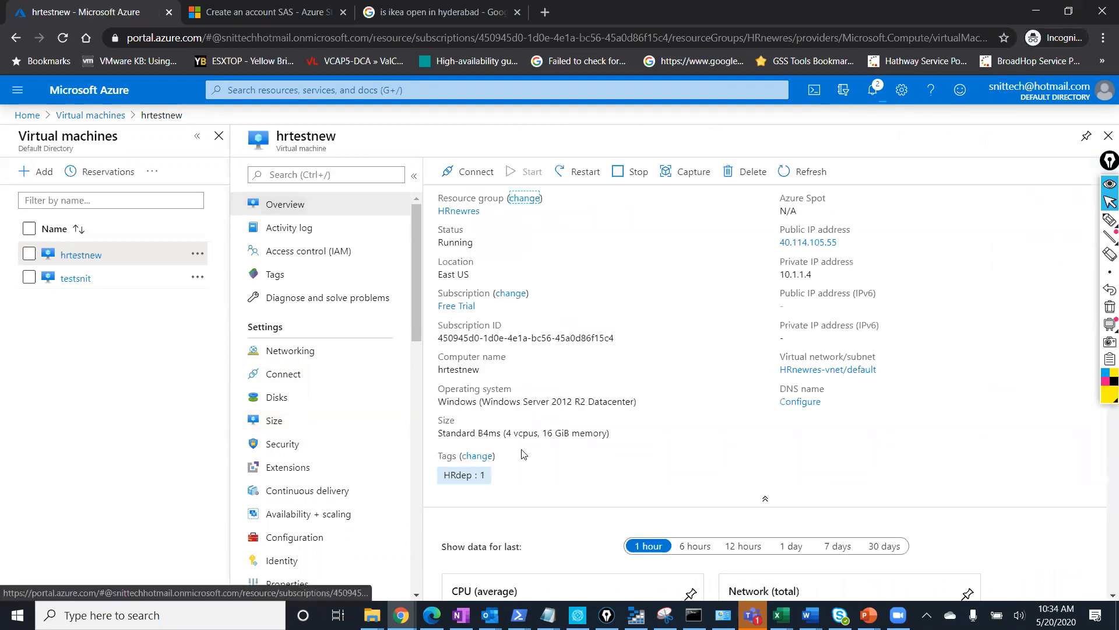
Check the notifications for the hrtestnew resize to Standard B2ms.
{"action": "left_click_drag", "start_coordinate": [610, 433], "coordinate": [692, 432]}
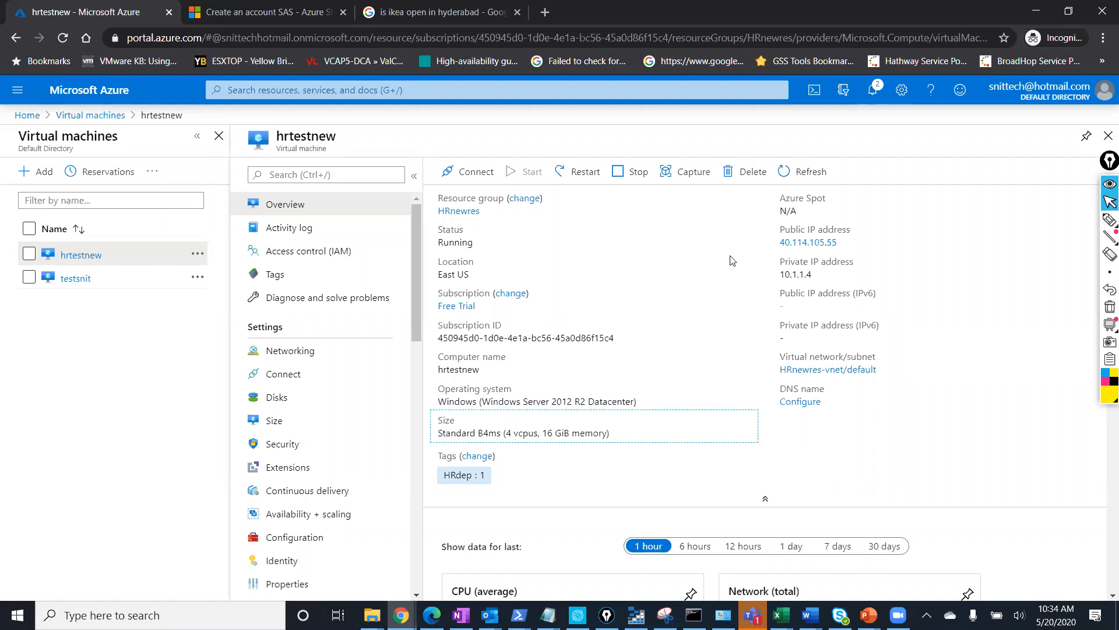
{"action": "left_click", "coordinate": [885, 90]}
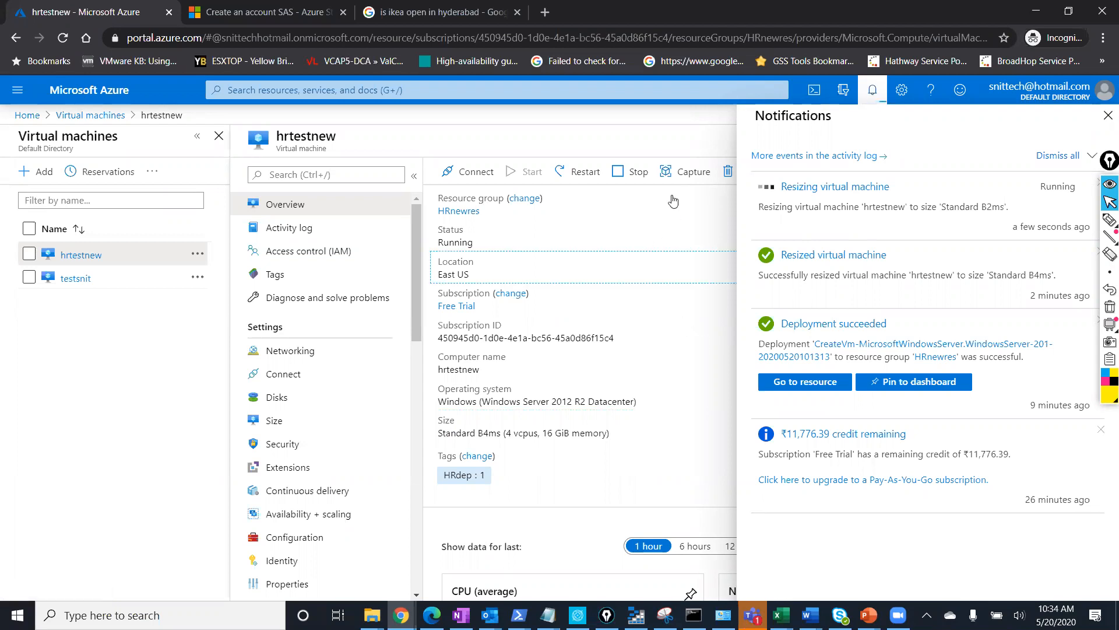
{"action": "left_click", "coordinate": [1108, 116]}
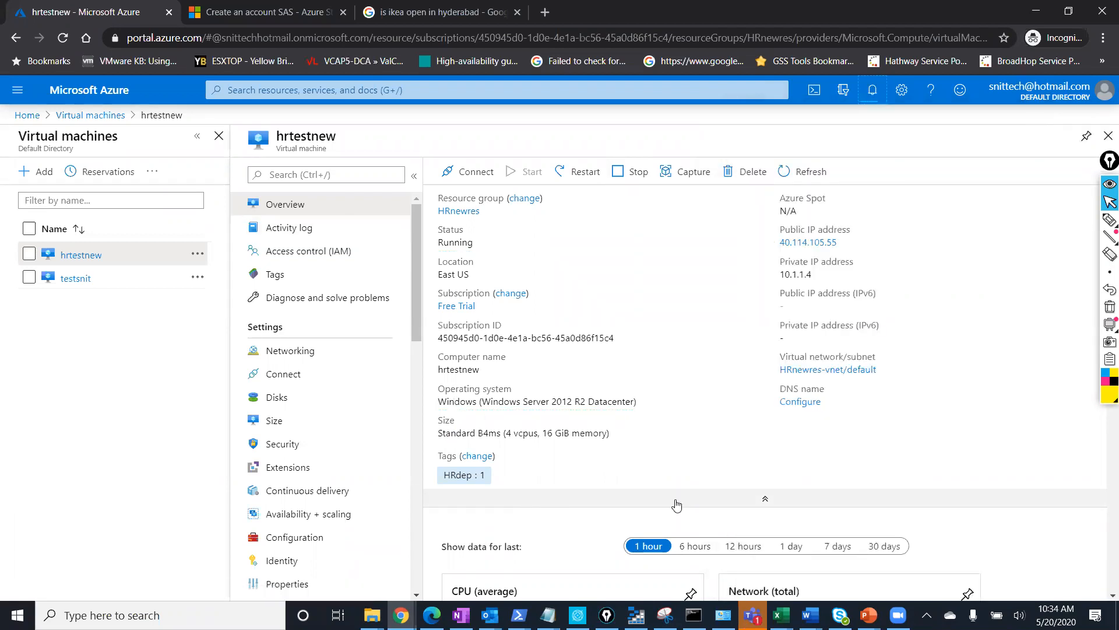
Show slide 17, 'Azure Shared Image Gallery', in the Module 4 presentation.
{"action": "mouse_move", "coordinate": [868, 615]}
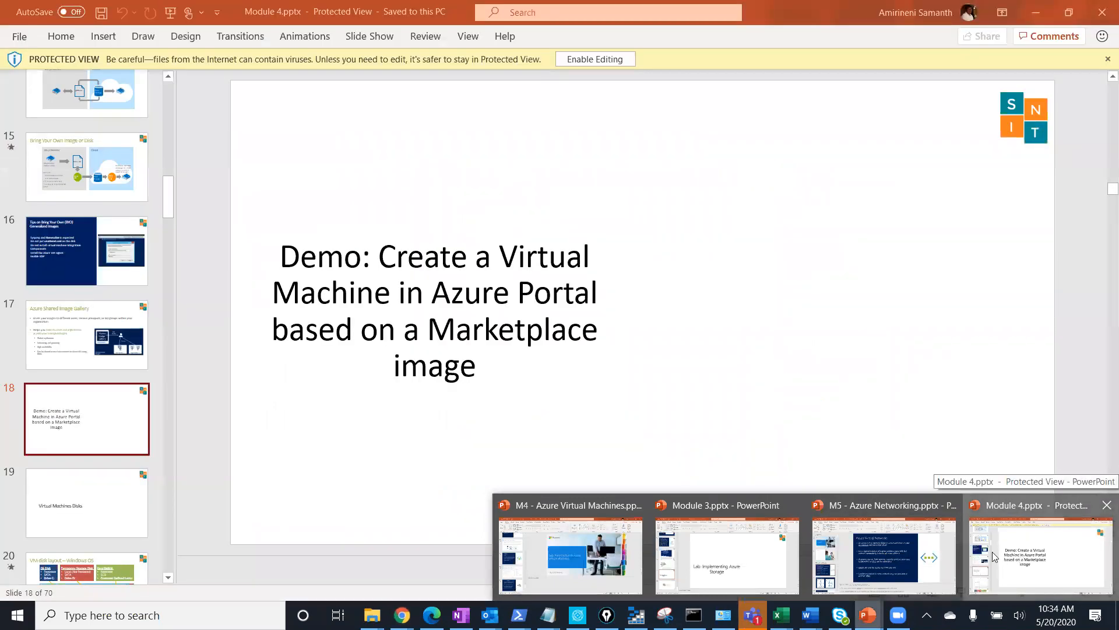
{"action": "left_click", "coordinate": [1020, 558]}
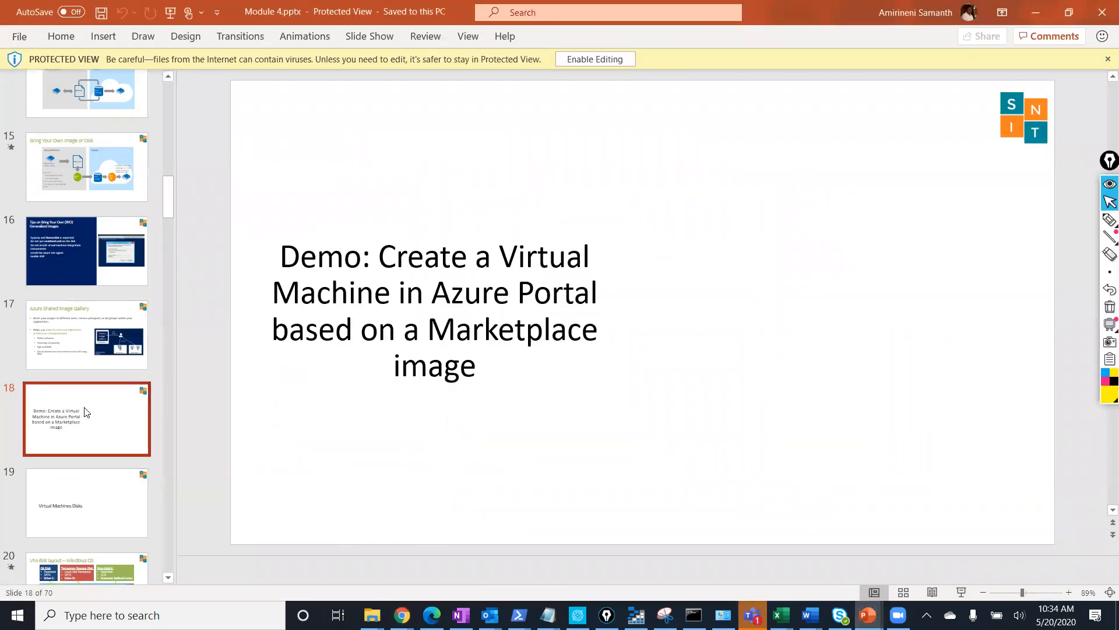
{"action": "left_click", "coordinate": [57, 351]}
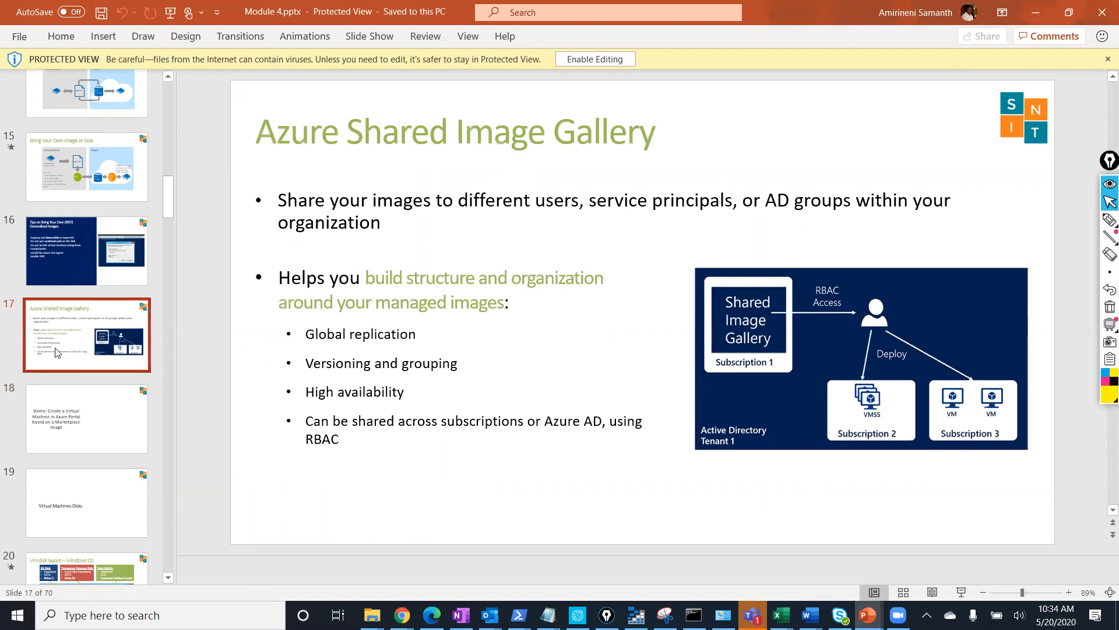
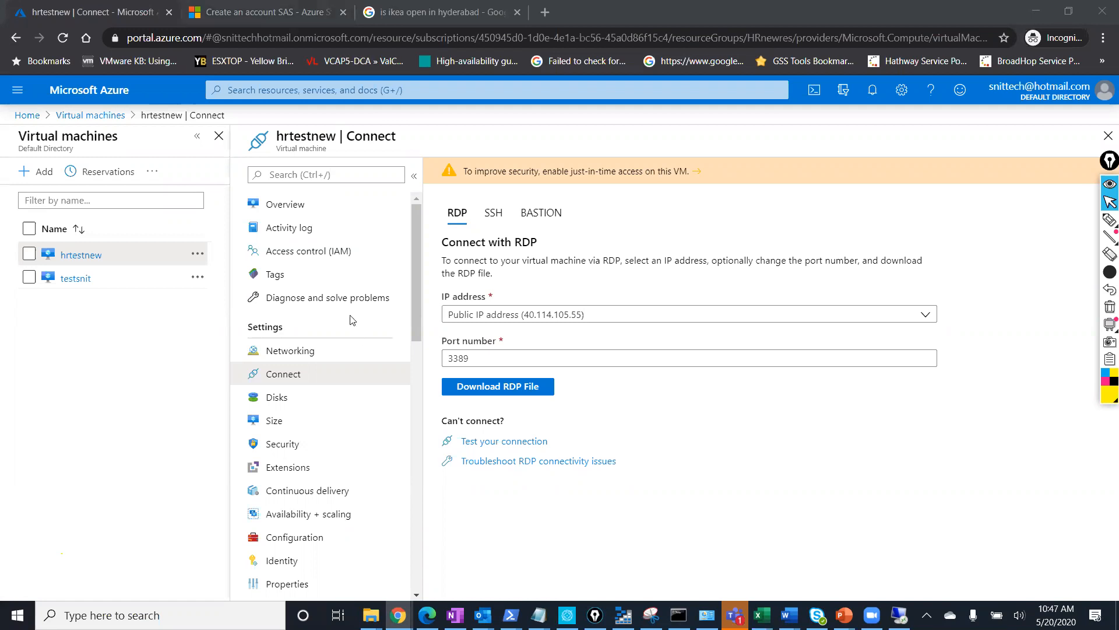
Return to the Overview of hrtestnew, shown Running on Windows Server 2012 R2 Datacenter.
{"action": "left_click", "coordinate": [309, 202]}
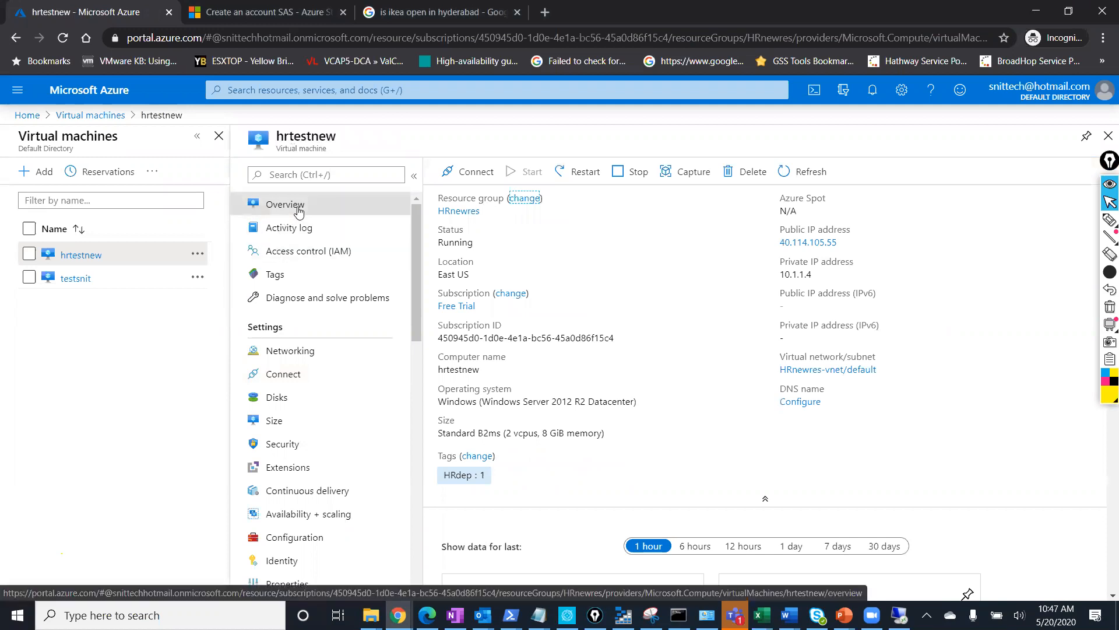
{"action": "left_click", "coordinate": [291, 363]}
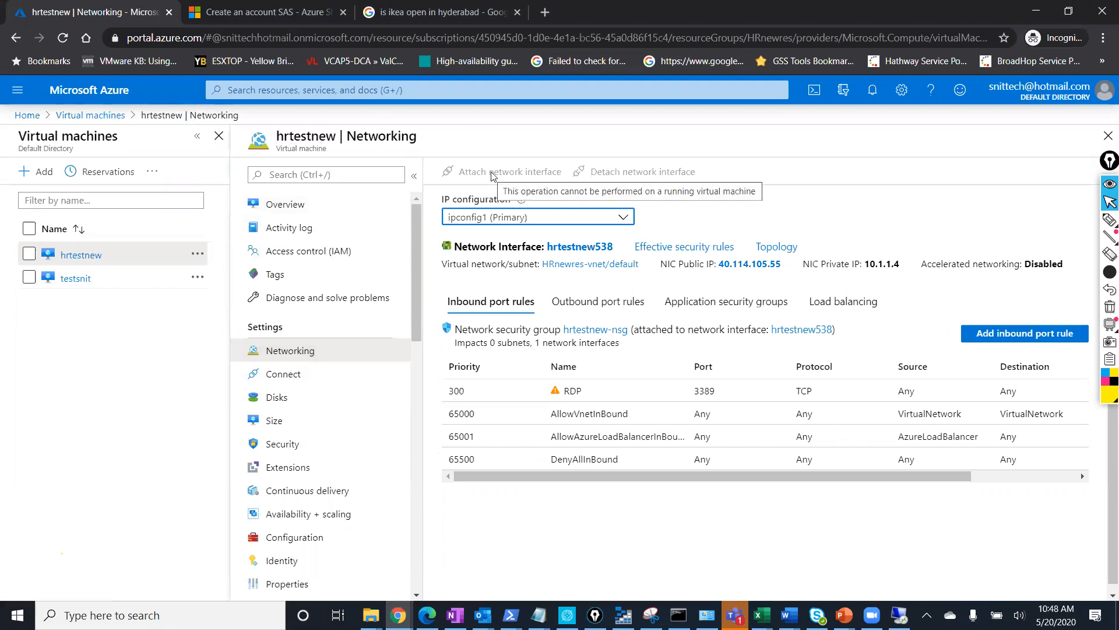
{"action": "left_click", "coordinate": [1109, 220]}
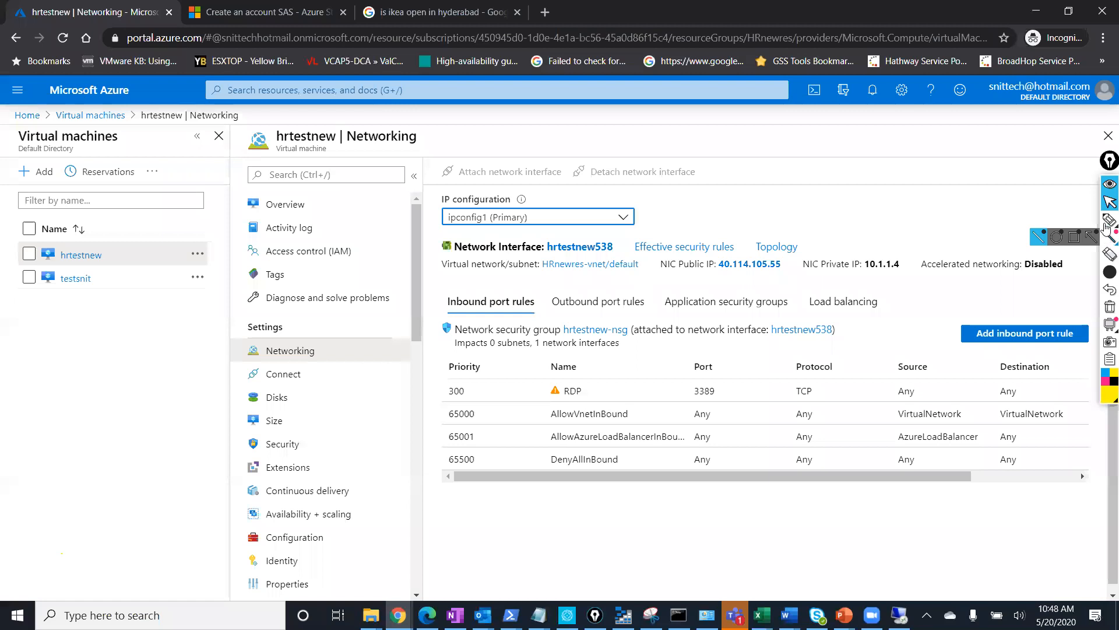
{"action": "mouse_move", "coordinate": [714, 153]}
{"action": "left_mouse_down"}
{"action": "mouse_move", "coordinate": [453, 163]}
{"action": "mouse_move", "coordinate": [505, 200]}
{"action": "mouse_move", "coordinate": [745, 180]}
{"action": "left_mouse_up"}
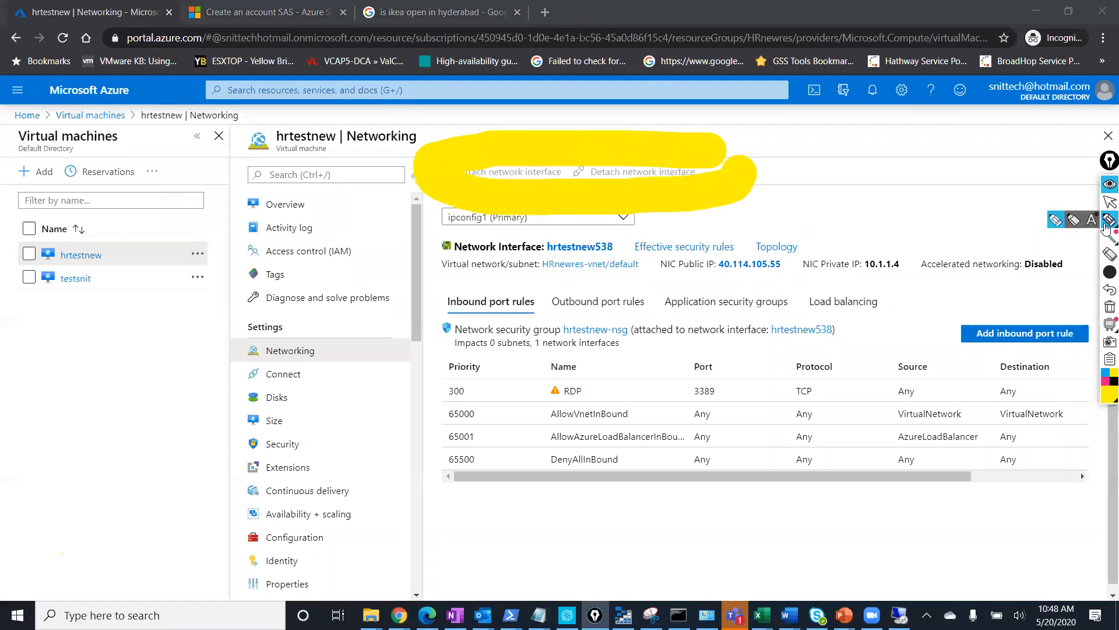
{"action": "left_click", "coordinate": [1108, 257]}
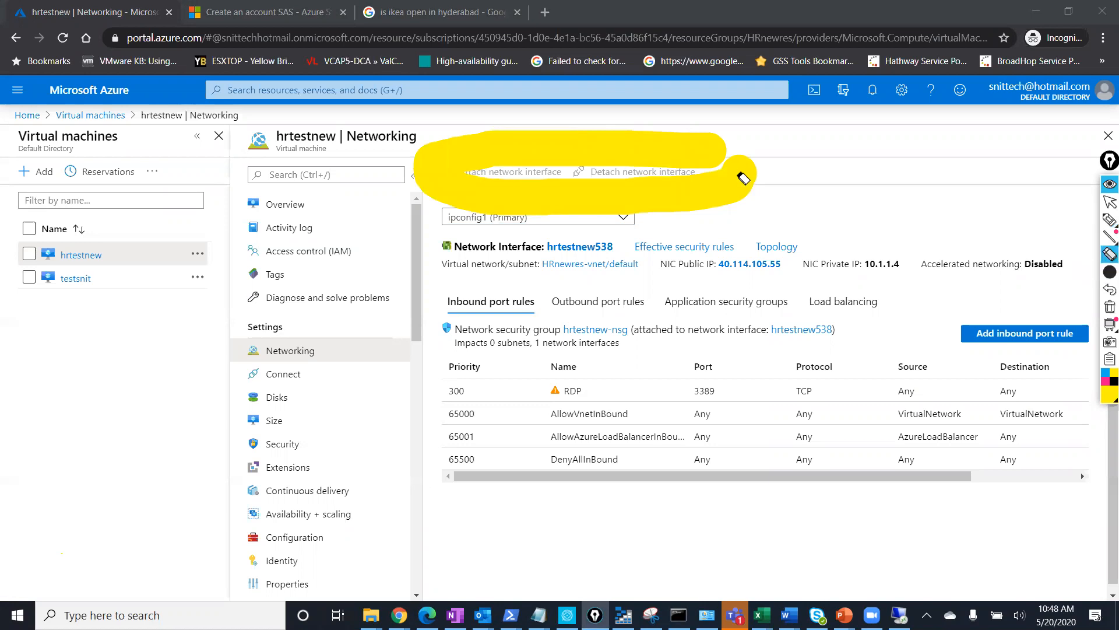
{"action": "left_click", "coordinate": [684, 158]}
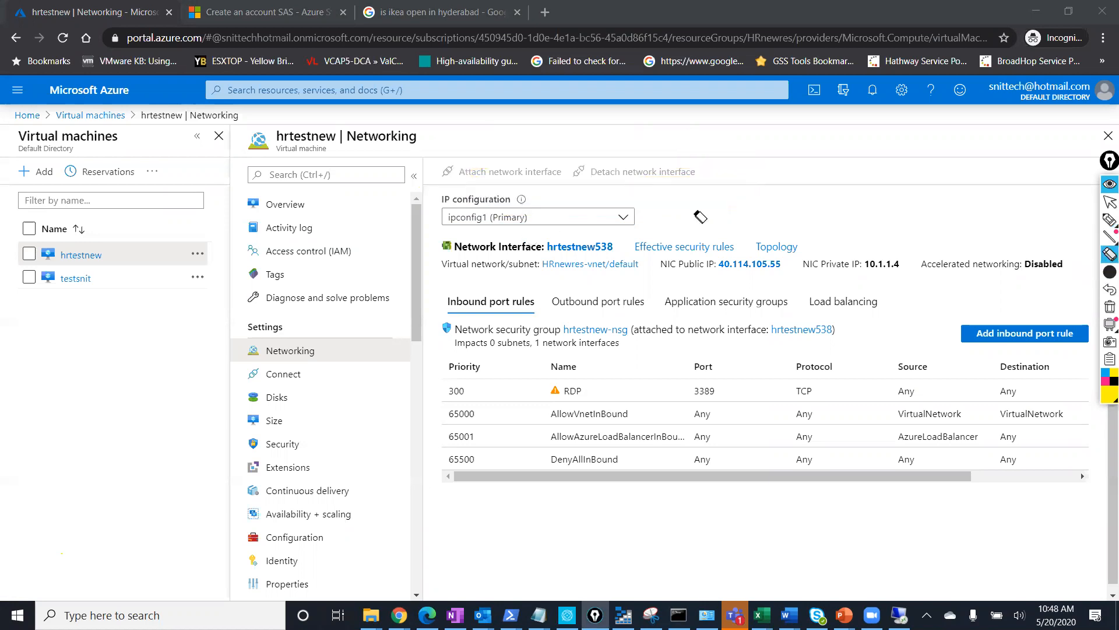
{"action": "left_click", "coordinate": [1108, 203]}
{"action": "left_click", "coordinate": [296, 205]}
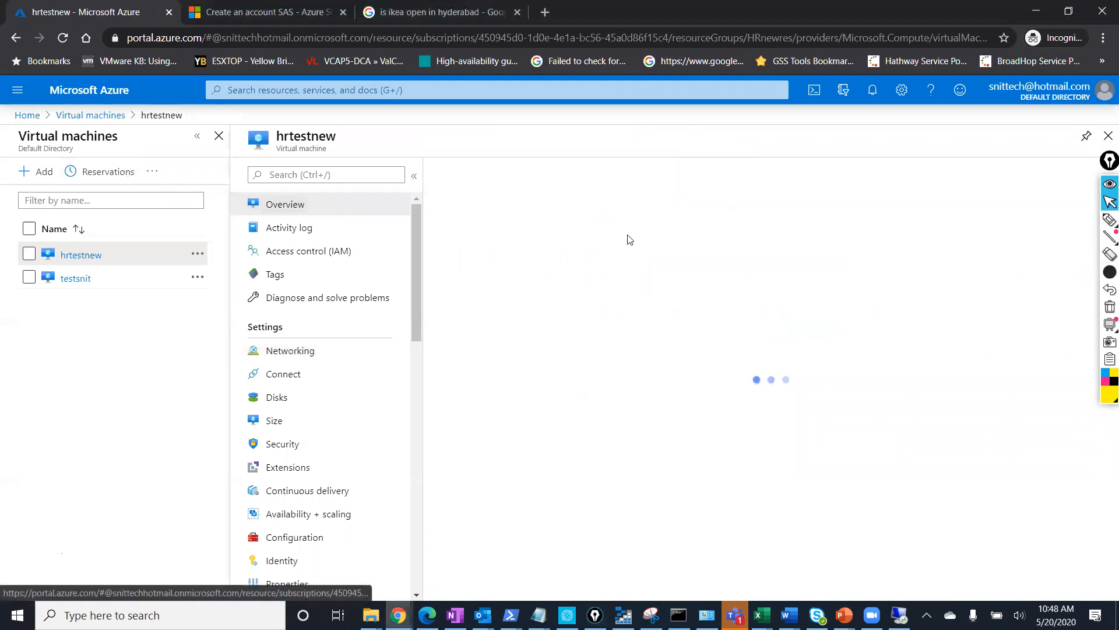
Stop hrtestnew with confirmation, checking notifications until it reports deallocating.
{"action": "left_click", "coordinate": [638, 172]}
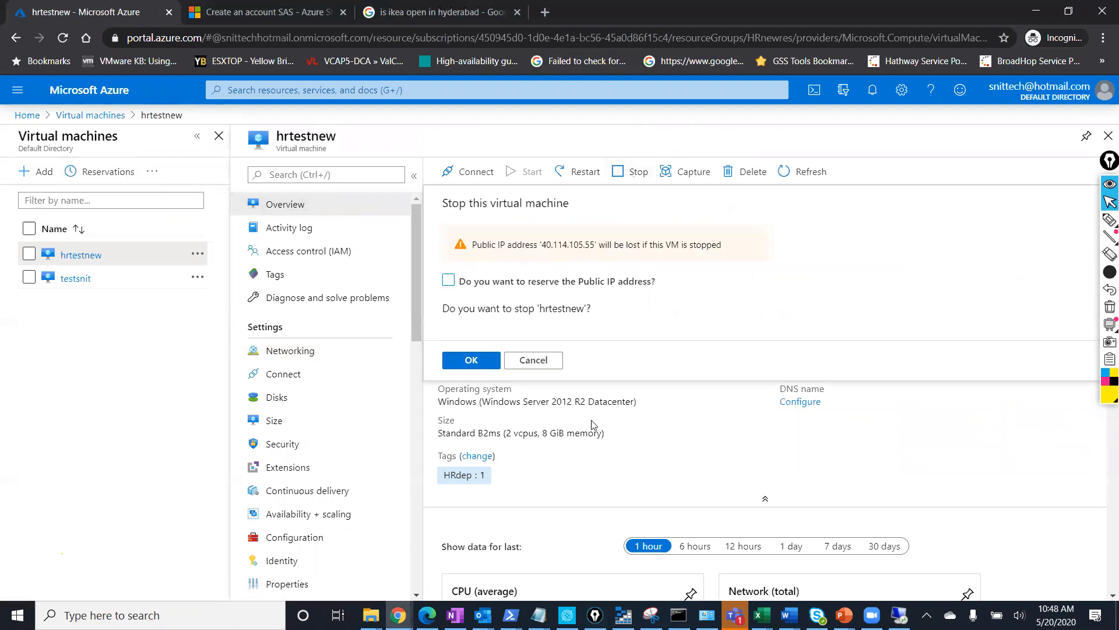
{"action": "left_click", "coordinate": [471, 361]}
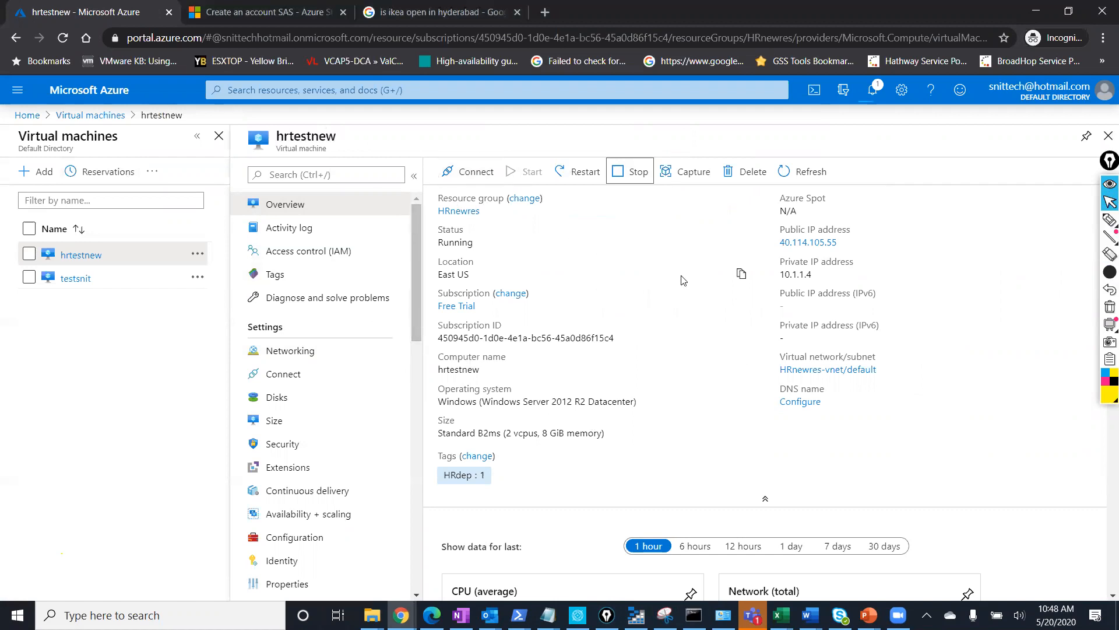
{"action": "left_click", "coordinate": [869, 93]}
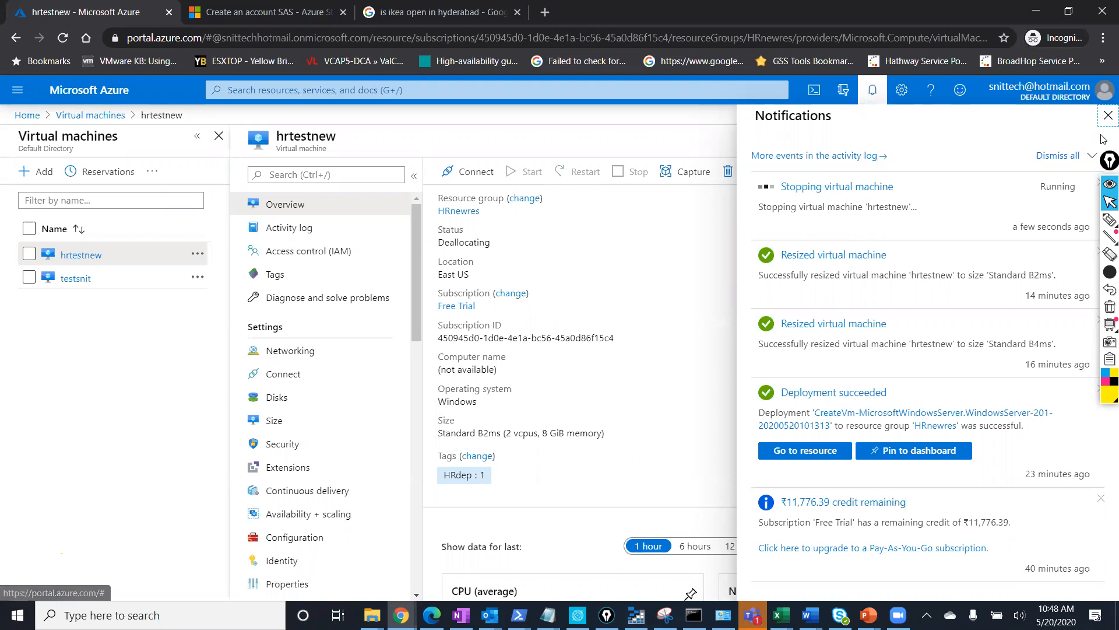
{"action": "left_click", "coordinate": [1109, 115]}
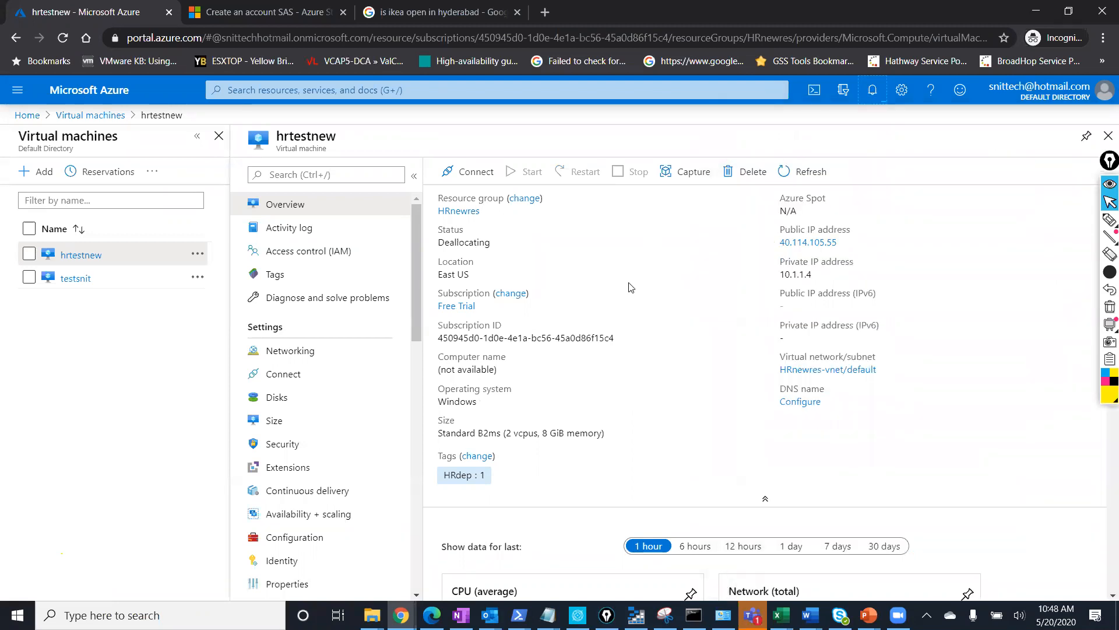
{"action": "left_click", "coordinate": [332, 362]}
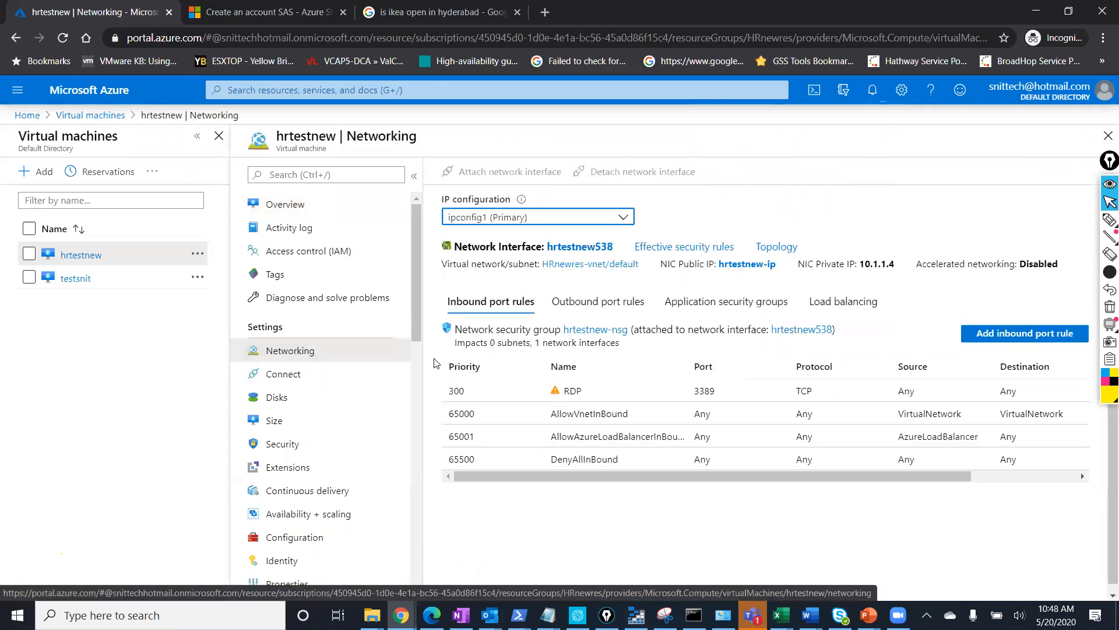
{"action": "left_click", "coordinate": [341, 204]}
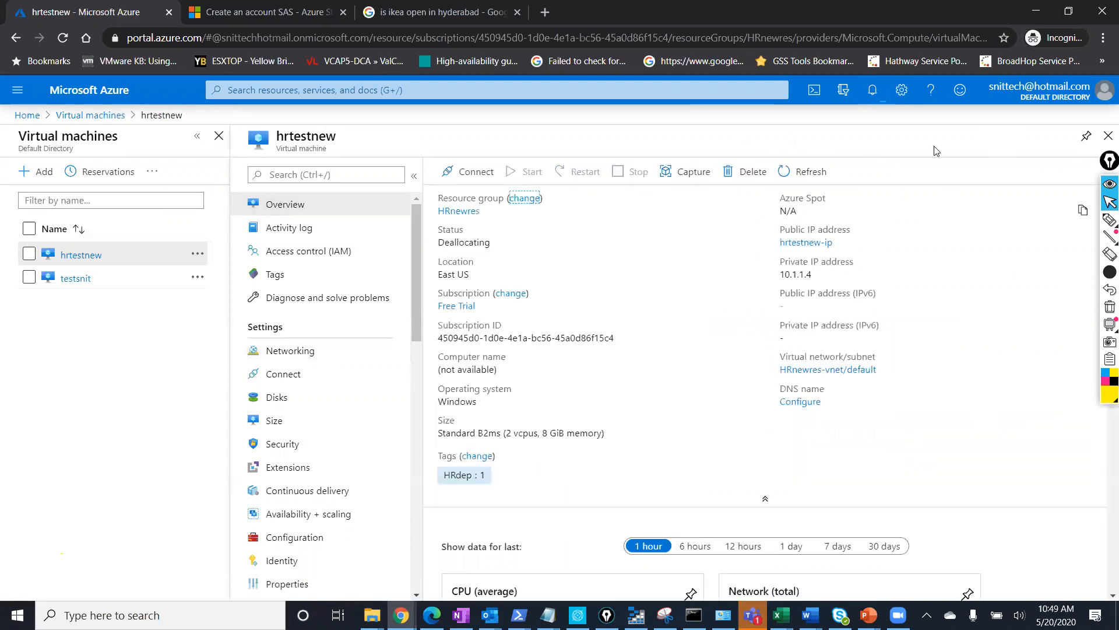
{"action": "left_click", "coordinate": [876, 95]}
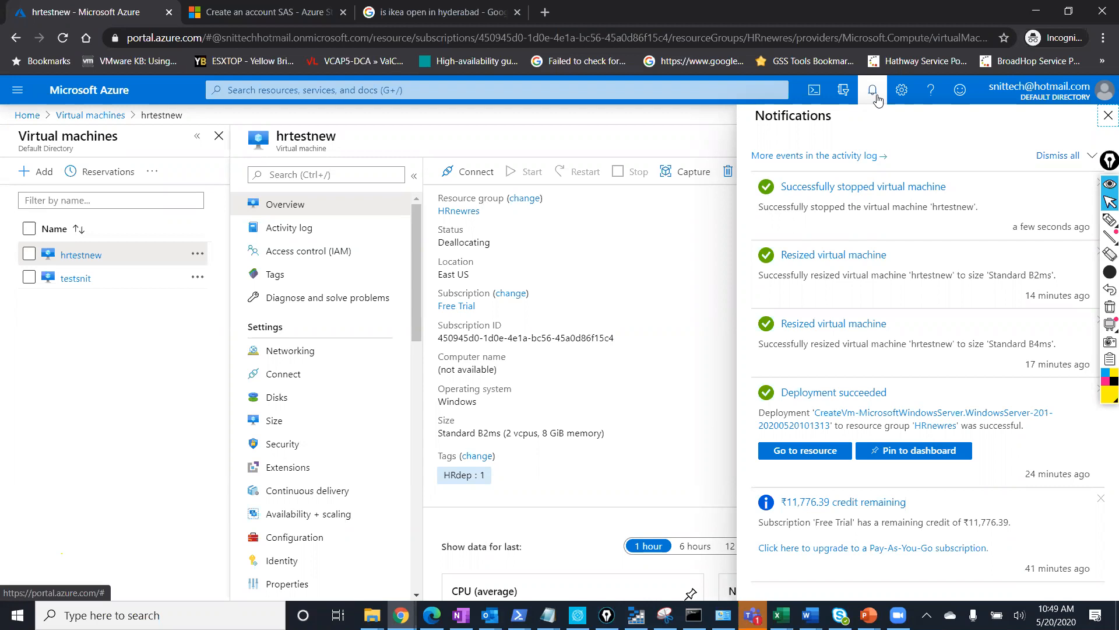
{"action": "left_click", "coordinate": [1108, 115]}
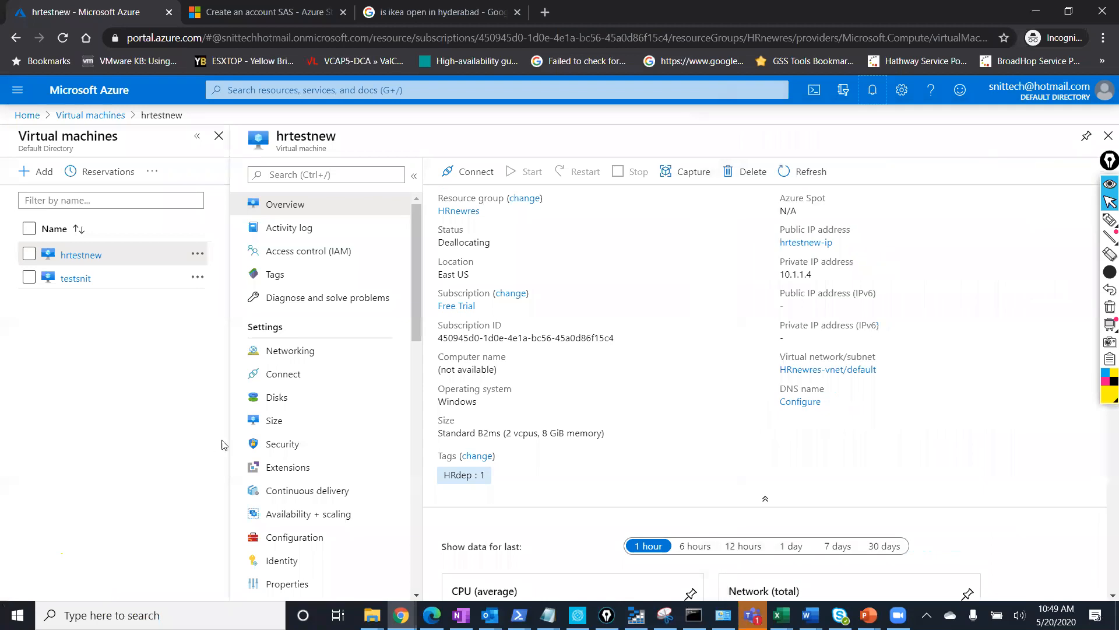
Check the hrtestnew538 NIC (private IP 10.1.1.4) under Networking, then open the VM's sizes.
{"action": "left_click", "coordinate": [347, 359]}
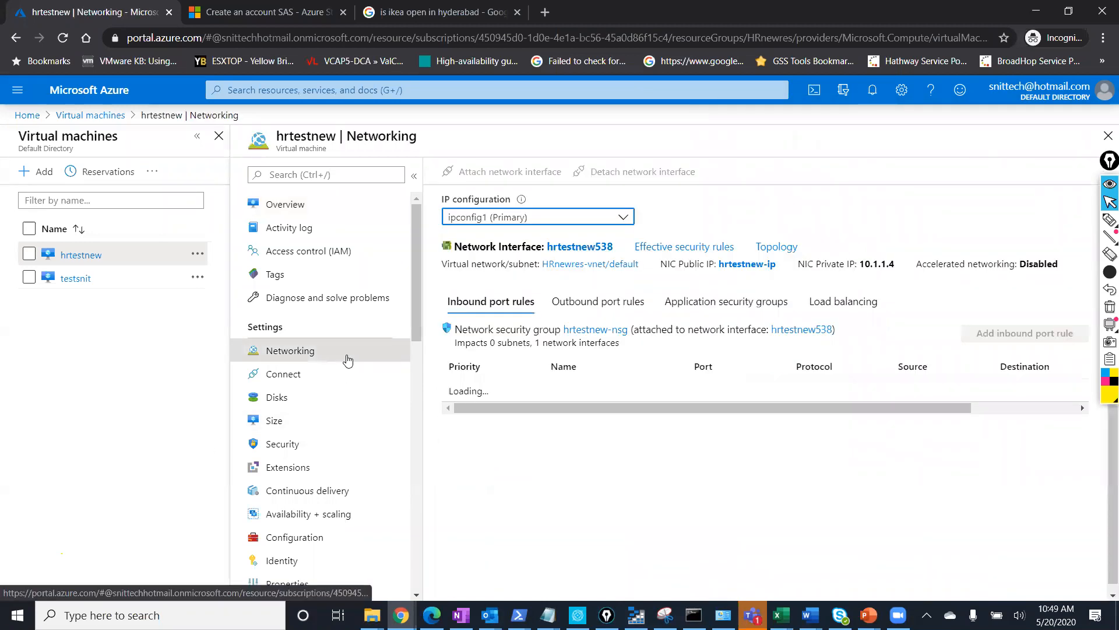
{"action": "left_click", "coordinate": [579, 248]}
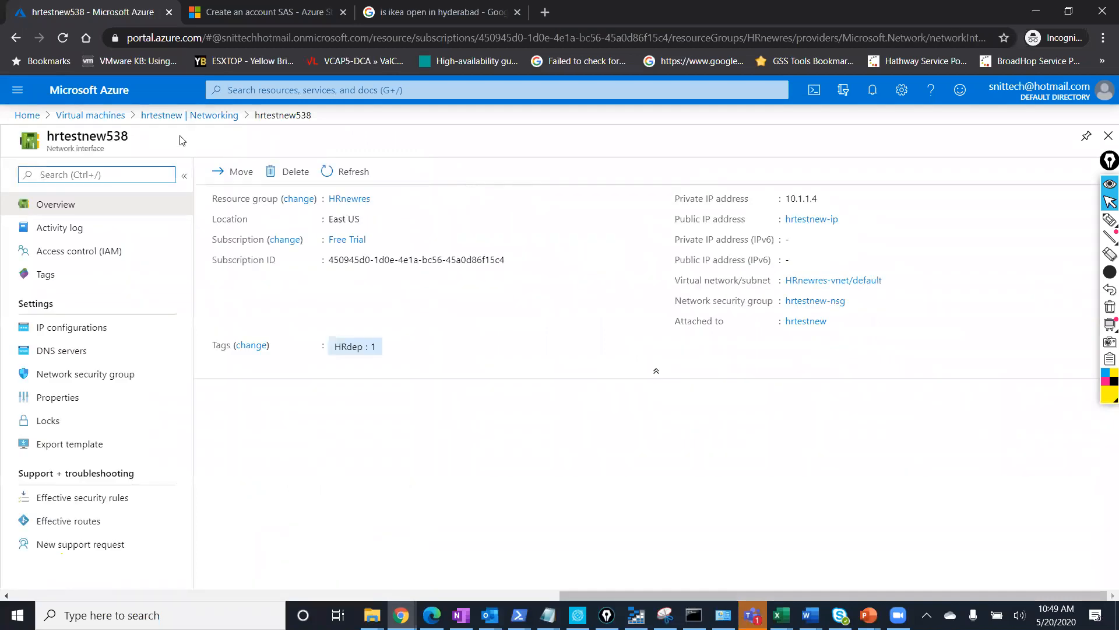
{"action": "left_click", "coordinate": [188, 116]}
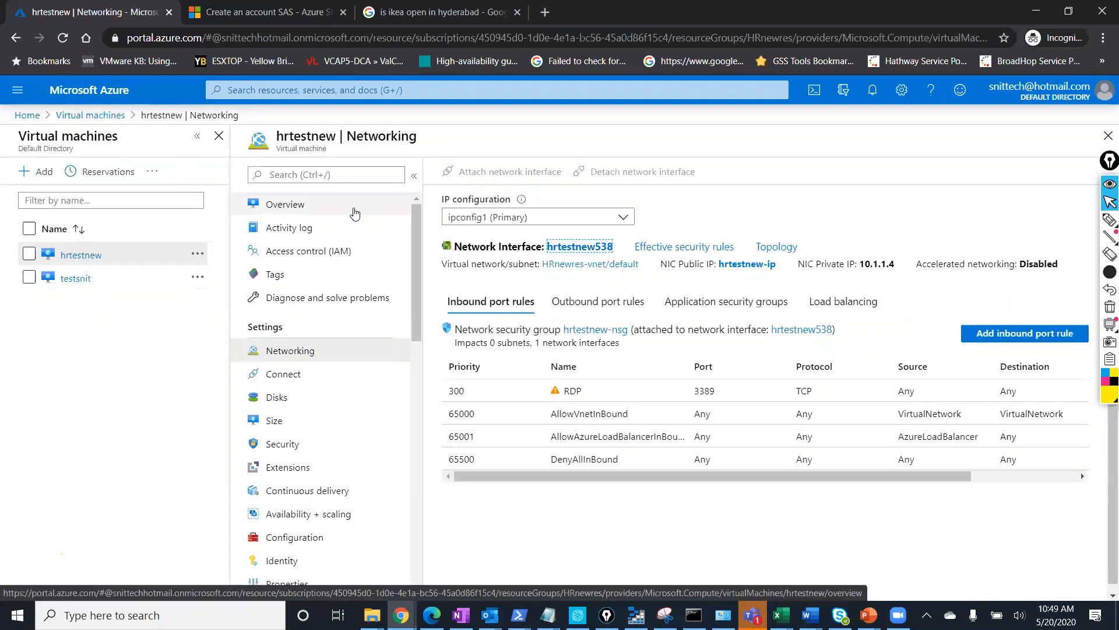
{"action": "left_click", "coordinate": [290, 419]}
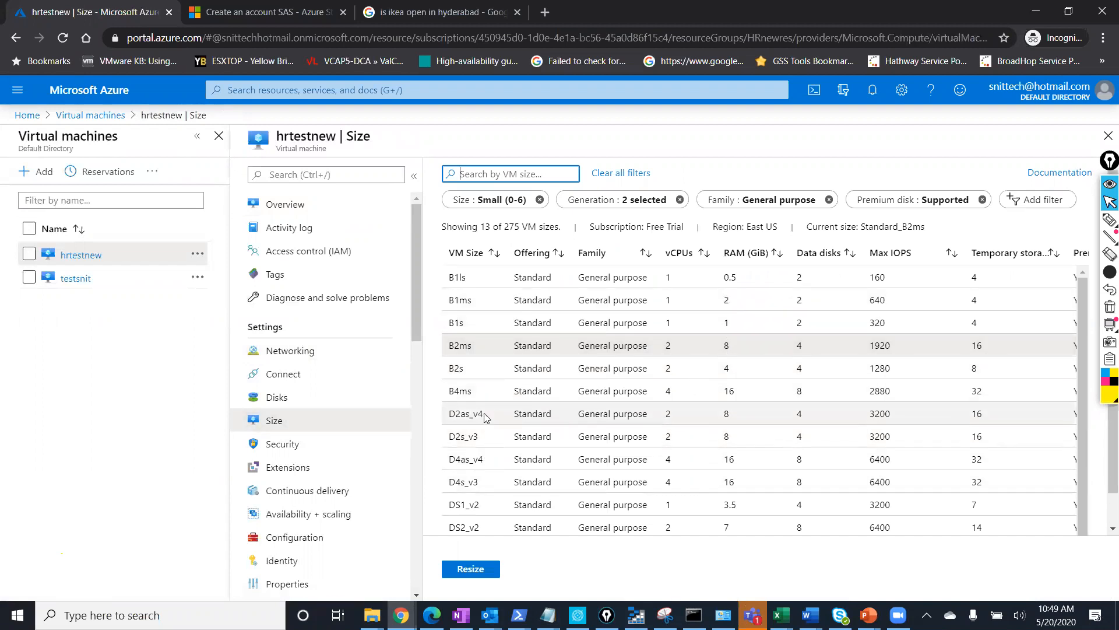
Resize hrtestnew to D4as_v4 and check the resize notification.
{"action": "left_click", "coordinate": [479, 459]}
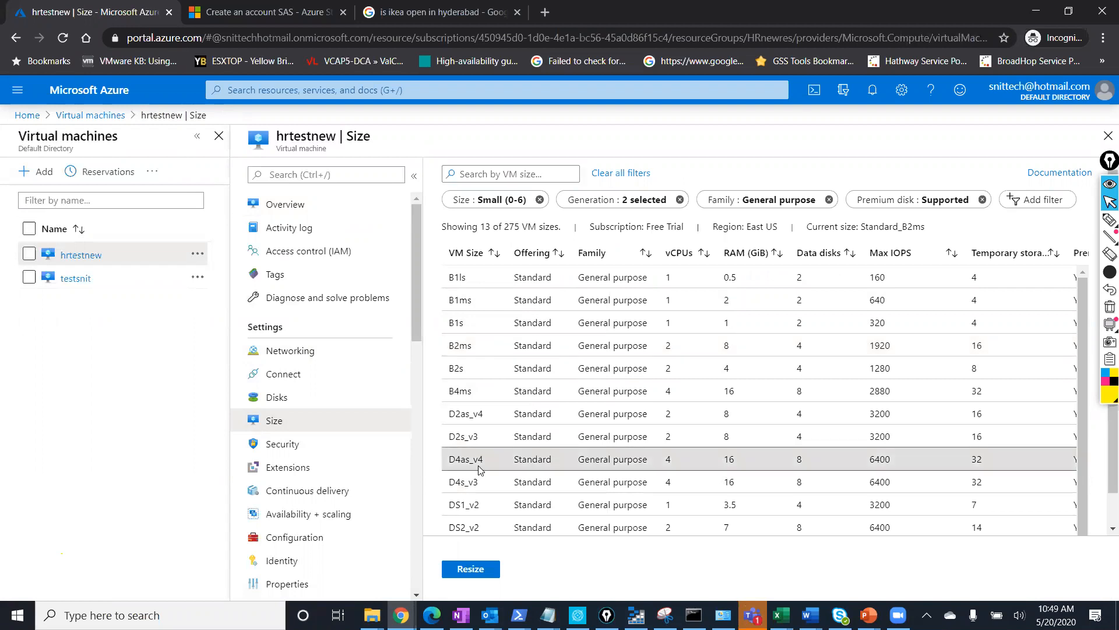
{"action": "left_click", "coordinate": [473, 568]}
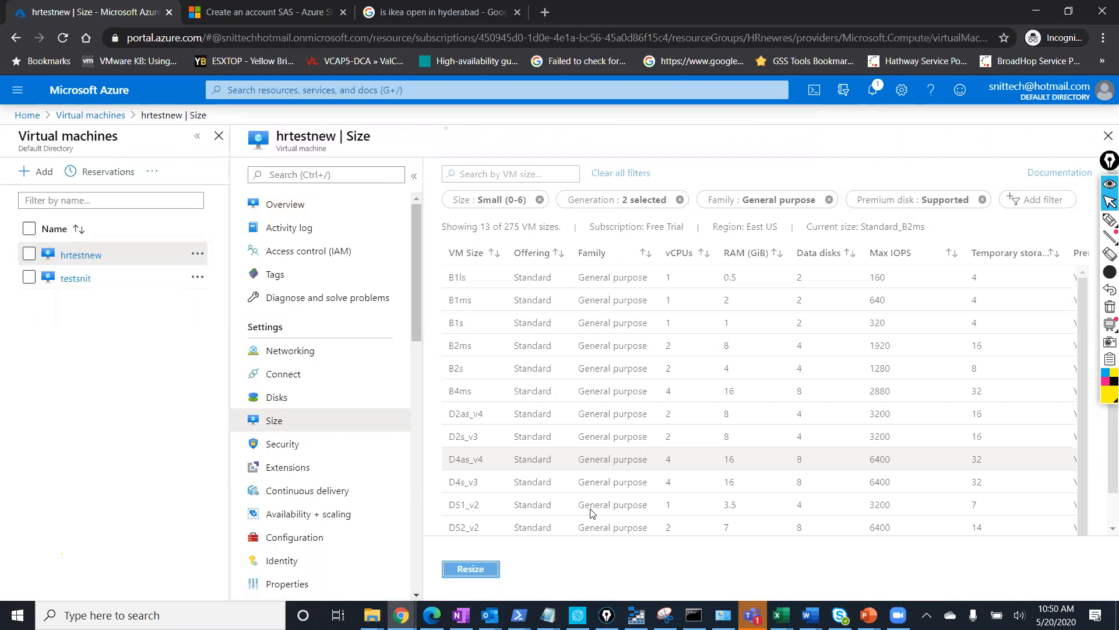
{"action": "left_click", "coordinate": [874, 89]}
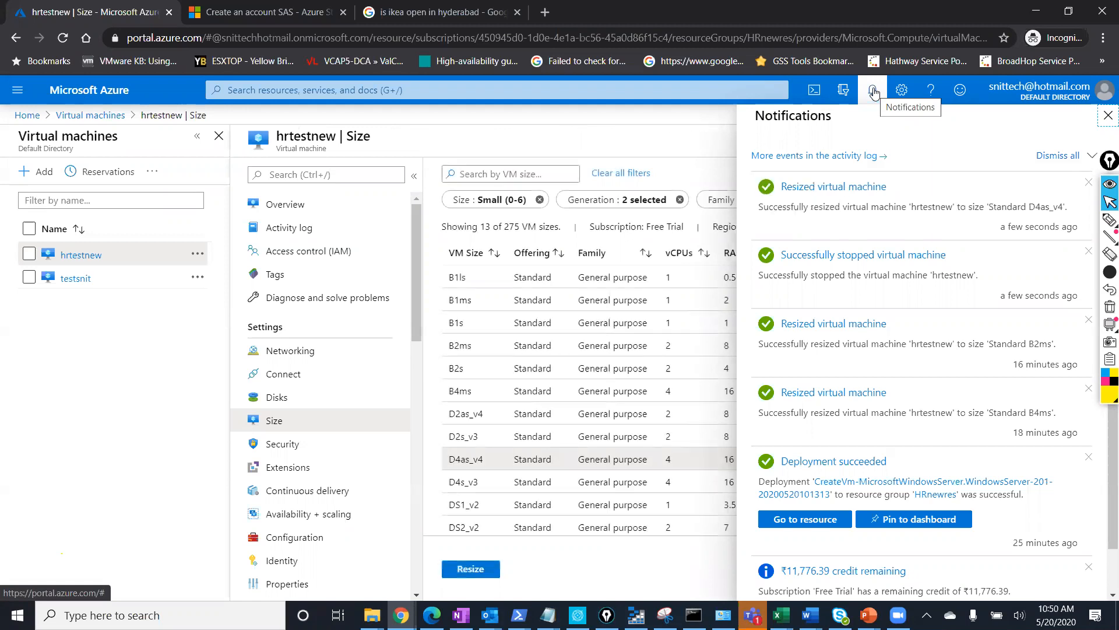
{"action": "left_click", "coordinate": [1108, 115]}
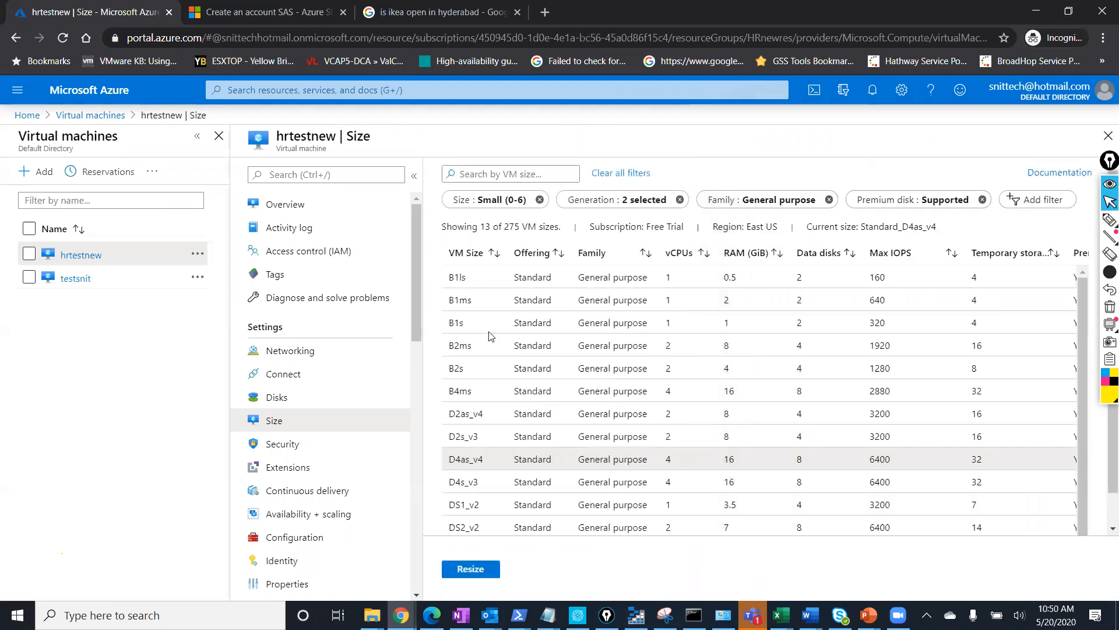
Review the IP configurations on the Networking page, then return to the Overview.
{"action": "left_click", "coordinate": [338, 356]}
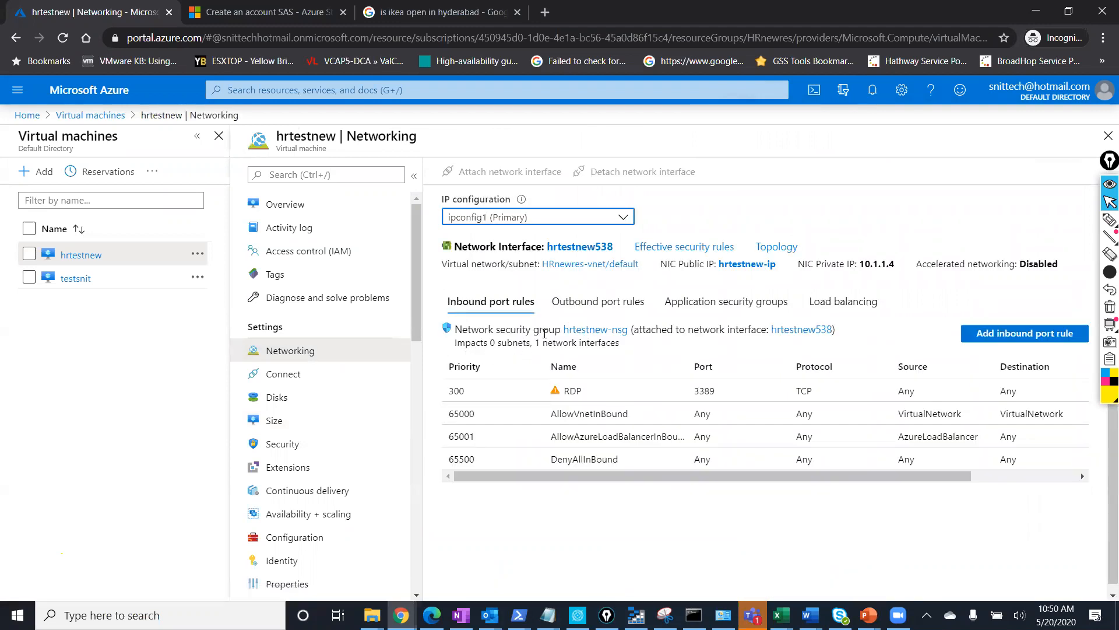
{"action": "left_click", "coordinate": [512, 218]}
{"action": "left_click", "coordinate": [512, 219]}
{"action": "left_click", "coordinate": [313, 205]}
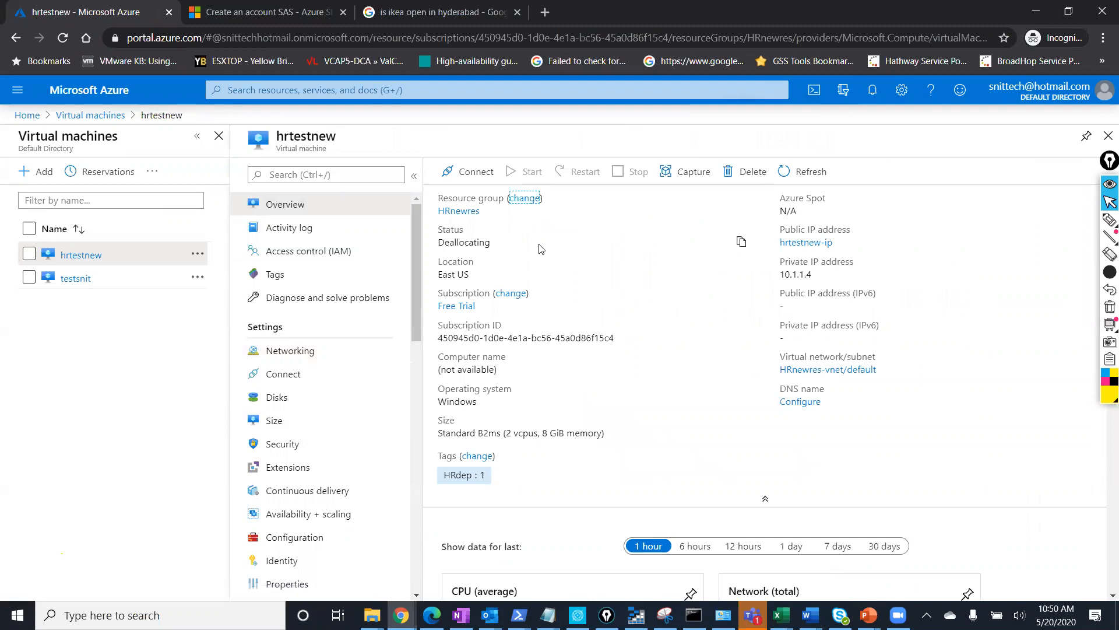
Refresh the Overview to confirm size Standard D4as_v4, then reopen Networking.
{"action": "left_click", "coordinate": [321, 350]}
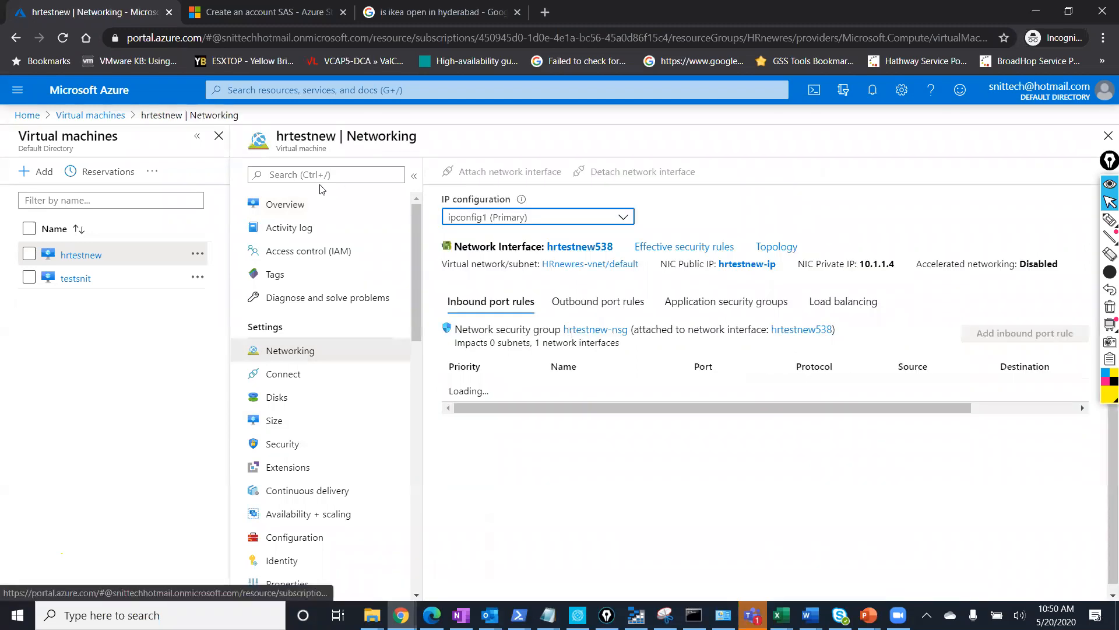
{"action": "left_click", "coordinate": [311, 205]}
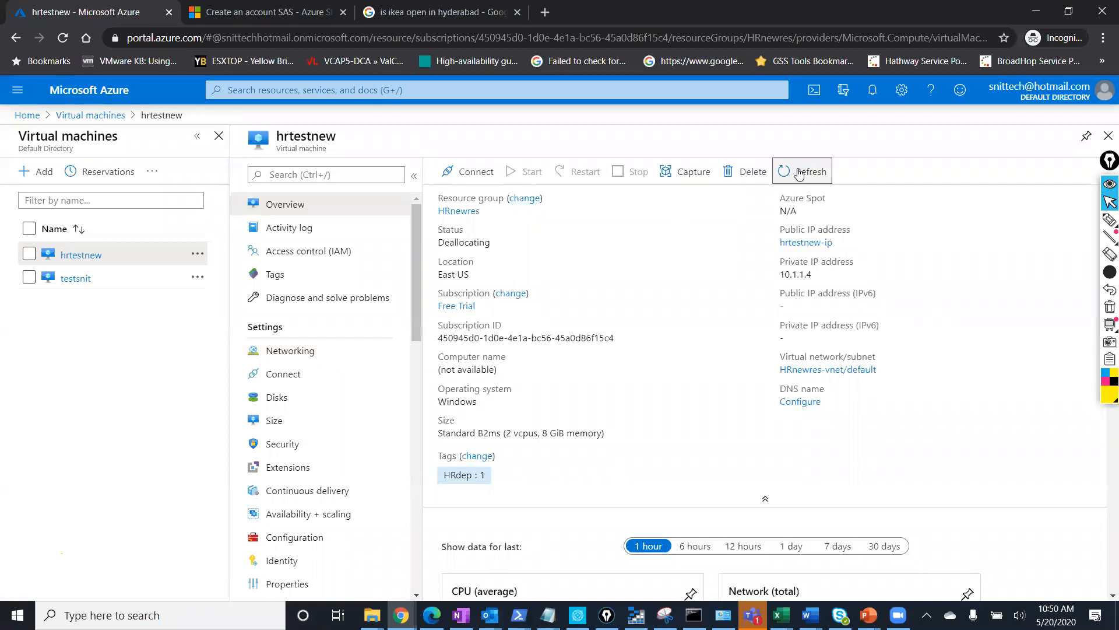
{"action": "left_click", "coordinate": [799, 174]}
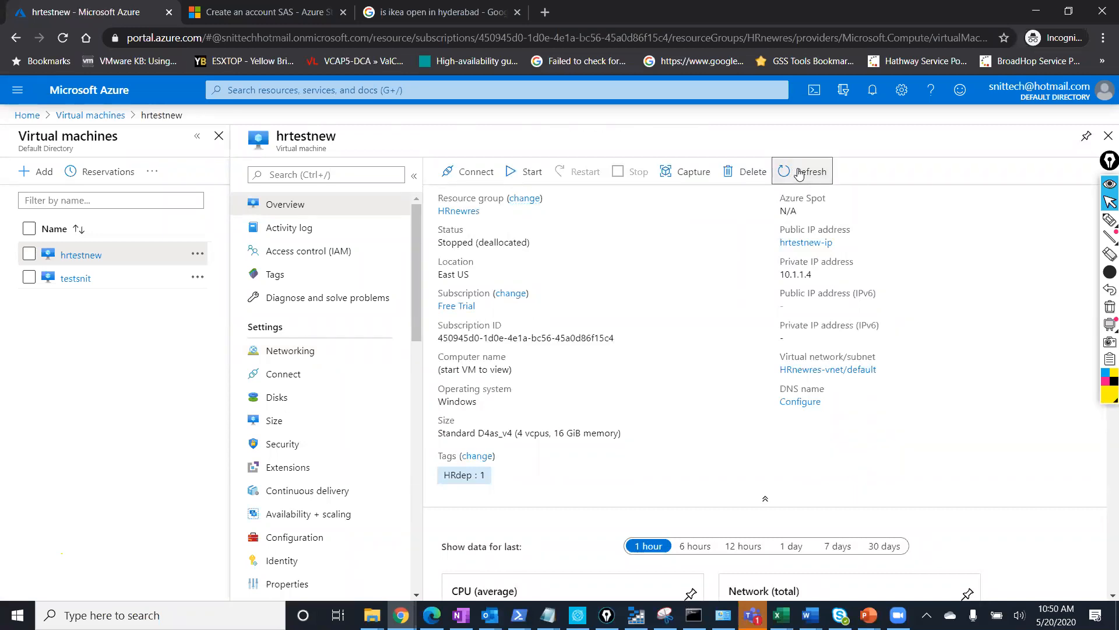
{"action": "left_click", "coordinate": [324, 360]}
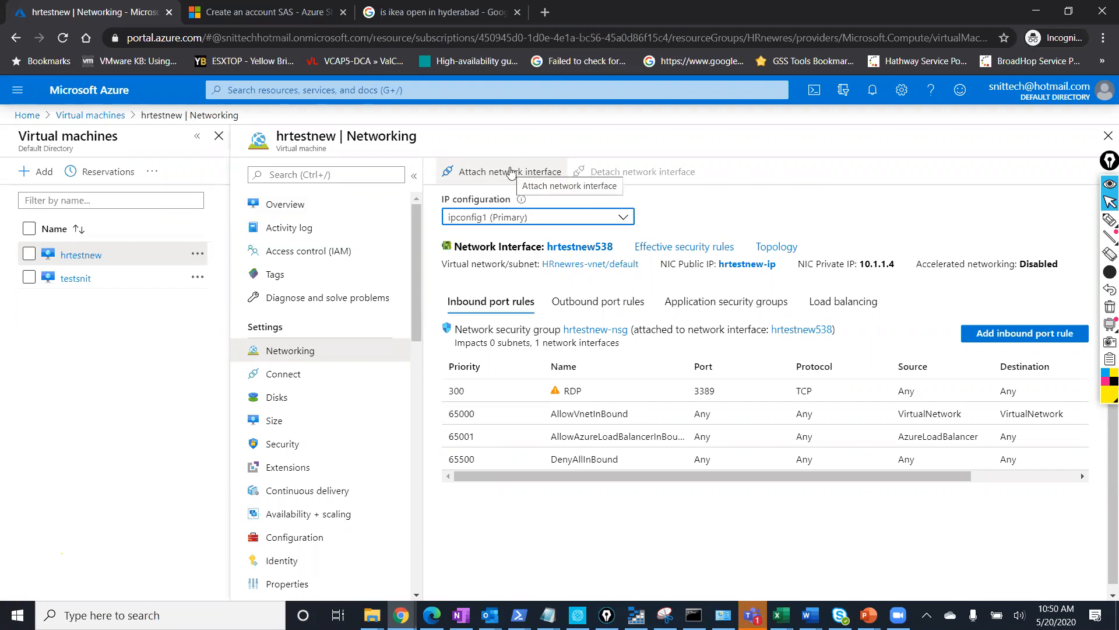
Create a network interface named Test in HRnewres with default settings.
{"action": "left_click", "coordinate": [511, 173]}
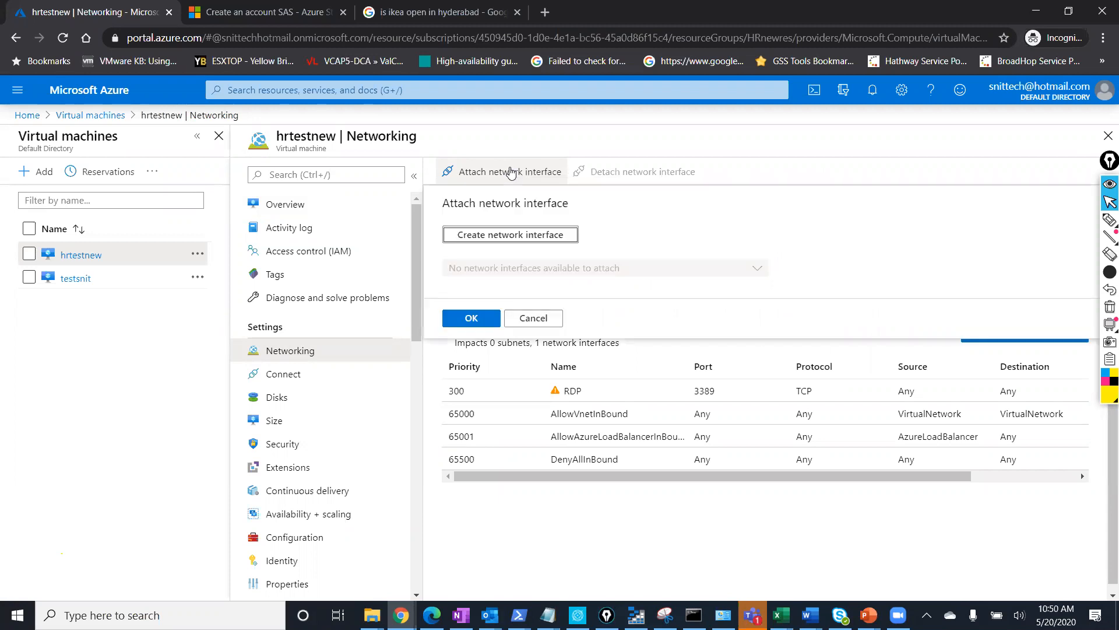
{"action": "left_click", "coordinate": [504, 243]}
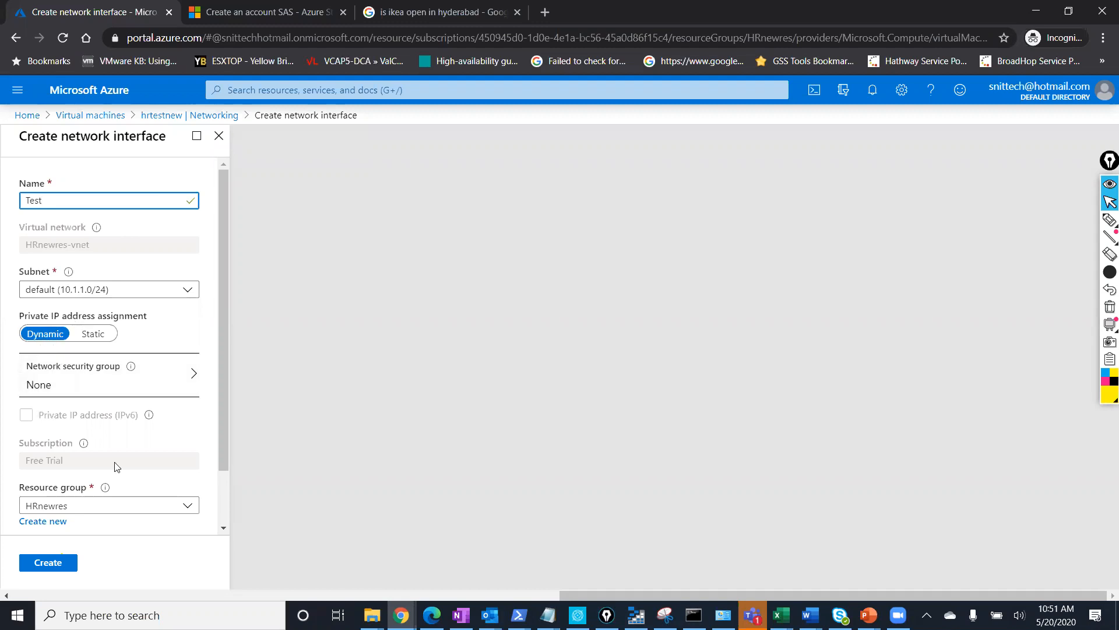
{"action": "scroll", "coordinate": [116, 466], "scroll_direction": "down", "scroll_amount": 1}
{"action": "scroll", "coordinate": [117, 467], "scroll_direction": "down", "scroll_amount": 2}
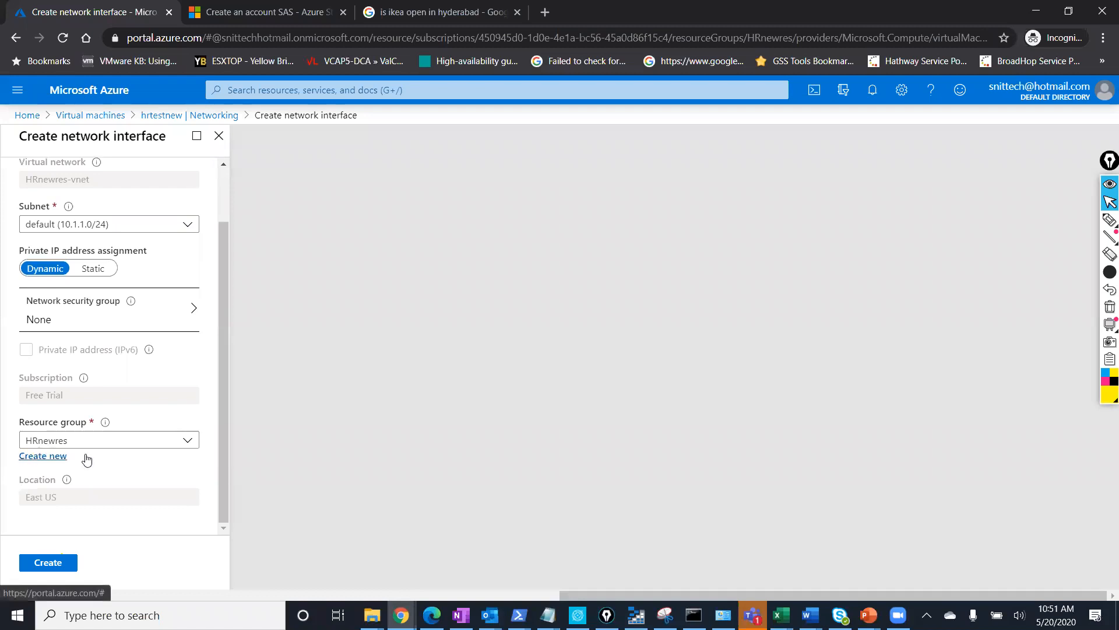
{"action": "left_click", "coordinate": [40, 562]}
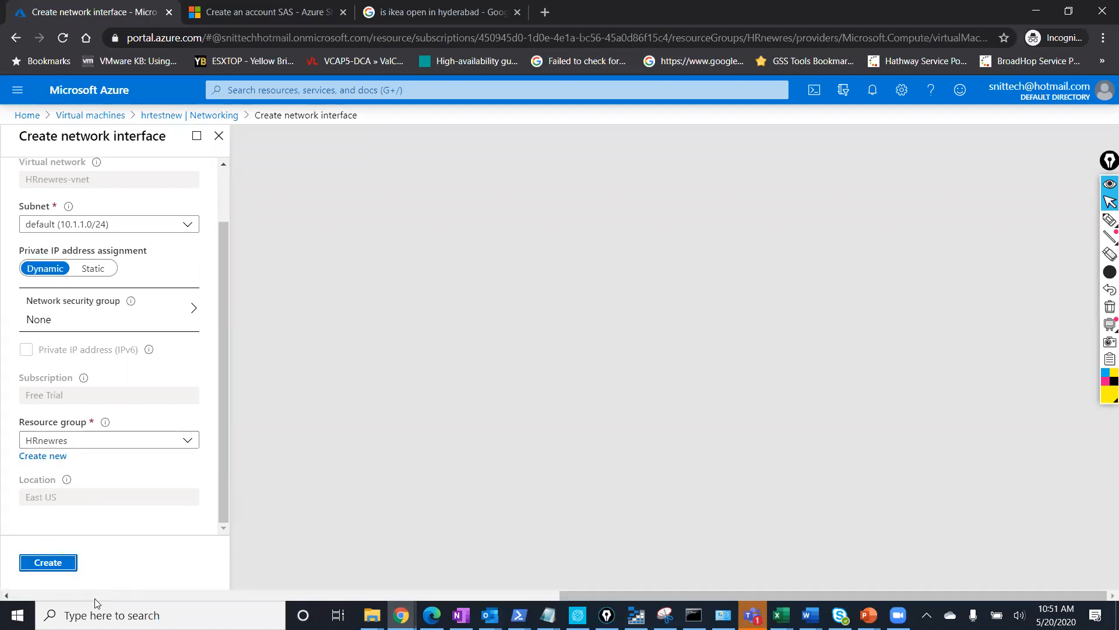
{"action": "left_click", "coordinate": [53, 563]}
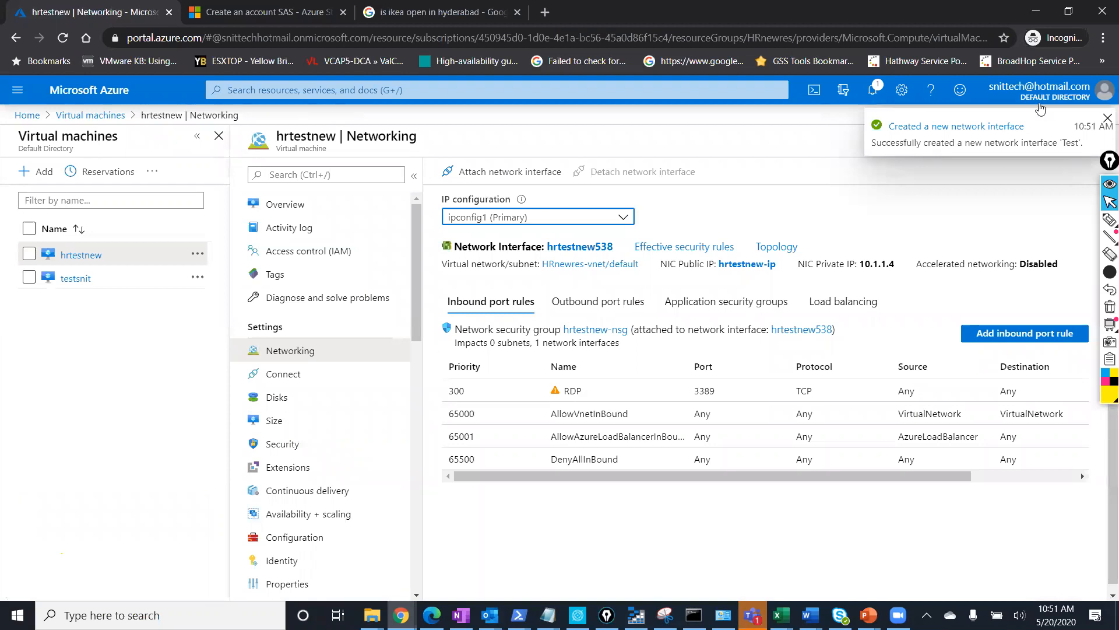
{"action": "left_click", "coordinate": [1107, 119]}
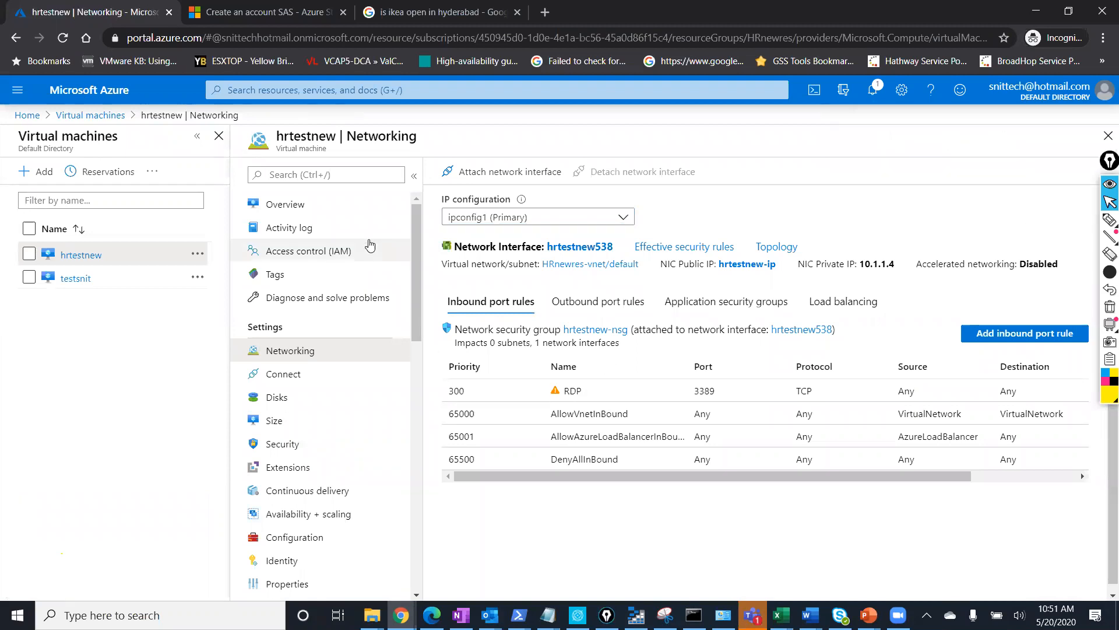
Attach the Test interface to hrtestnew and view the hrtestnew538 tab.
{"action": "left_click", "coordinate": [514, 171]}
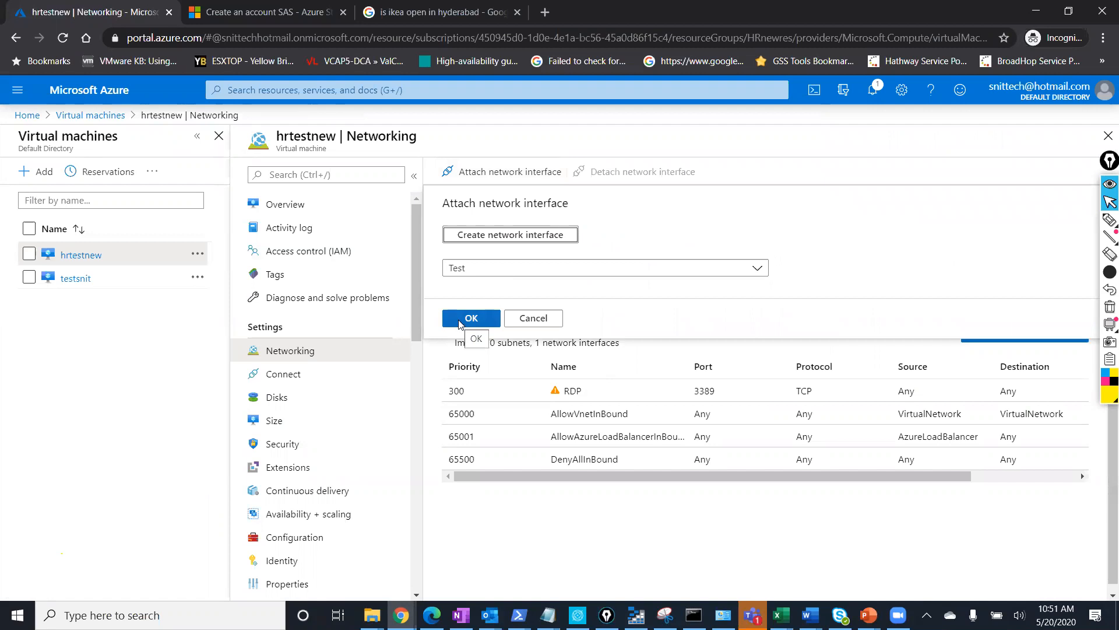
{"action": "left_click", "coordinate": [459, 319]}
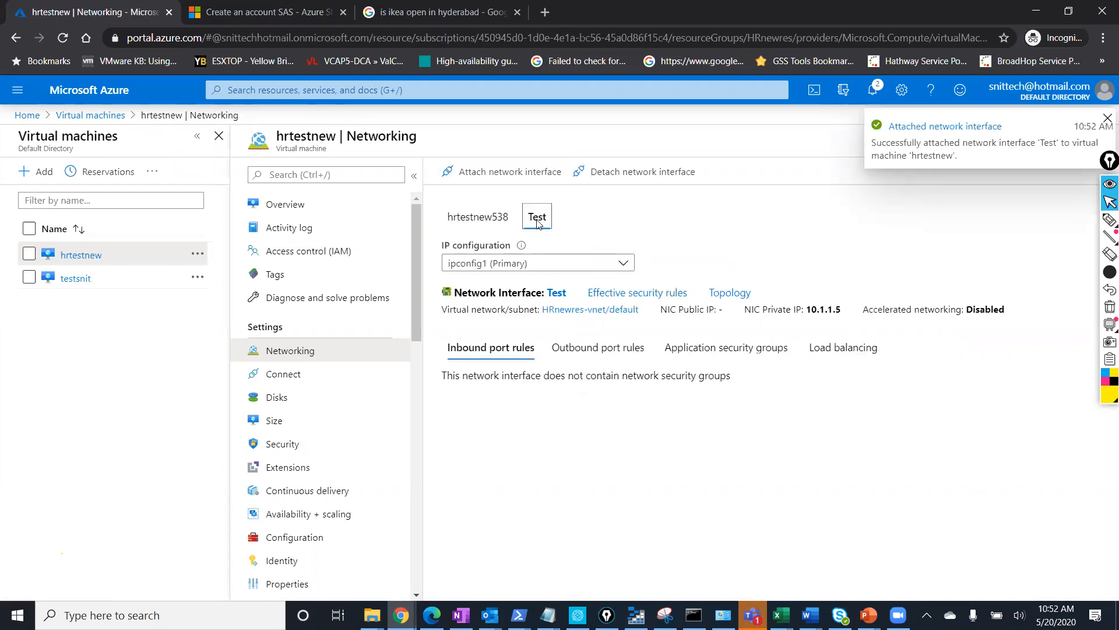
{"action": "left_click", "coordinate": [487, 220]}
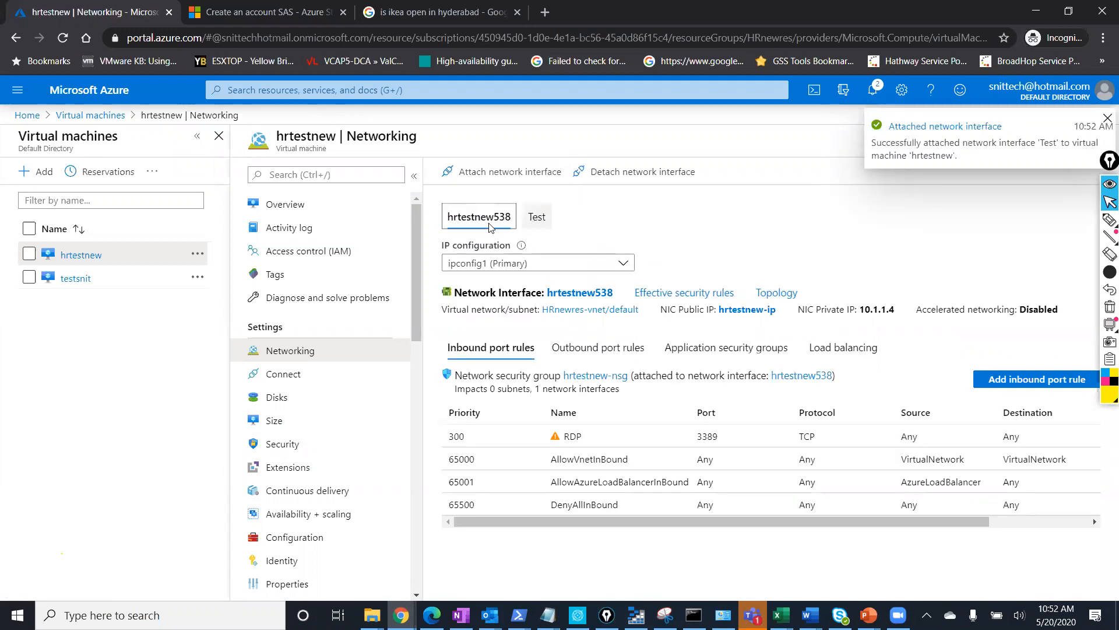
Highlight the two network interface names with the on-screen pen, then erase the marks.
{"action": "left_click", "coordinate": [1109, 220]}
{"action": "mouse_move", "coordinate": [522, 197]}
{"action": "left_mouse_down"}
{"action": "mouse_move", "coordinate": [430, 218]}
{"action": "mouse_move", "coordinate": [575, 232]}
{"action": "mouse_move", "coordinate": [562, 204]}
{"action": "left_mouse_up"}
{"action": "mouse_move", "coordinate": [1104, 236]}
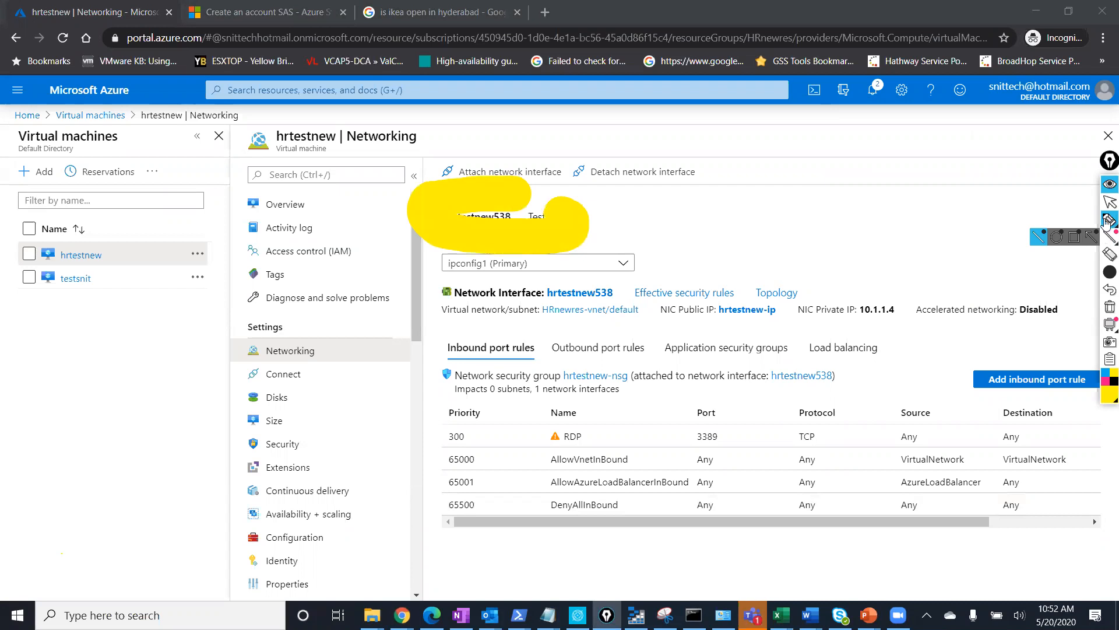
{"action": "left_click", "coordinate": [1109, 257]}
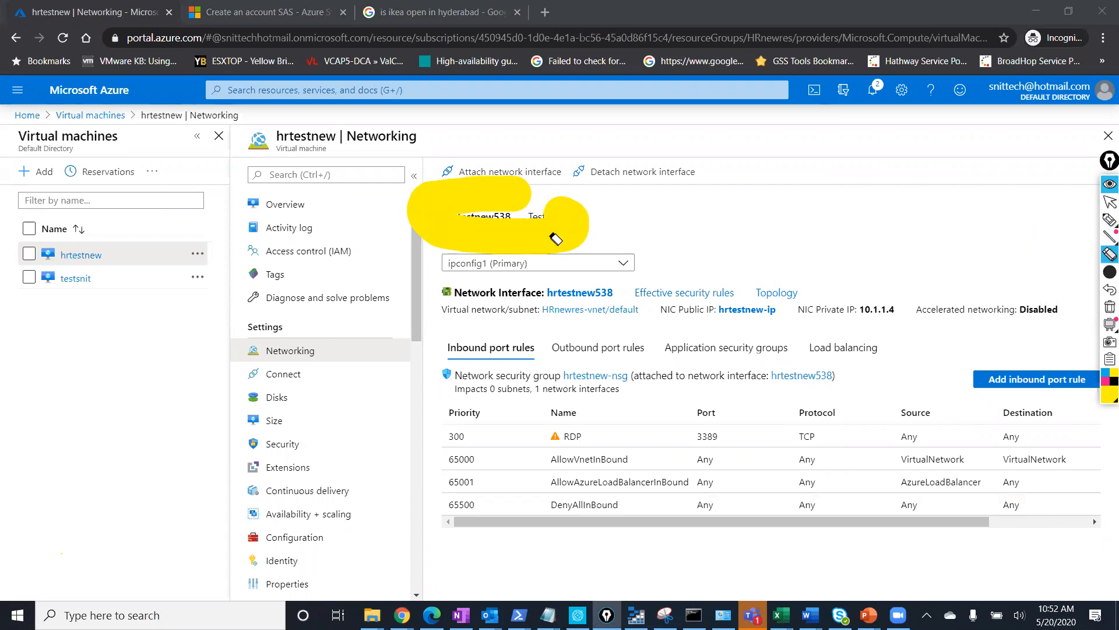
{"action": "mouse_move", "coordinate": [1108, 224]}
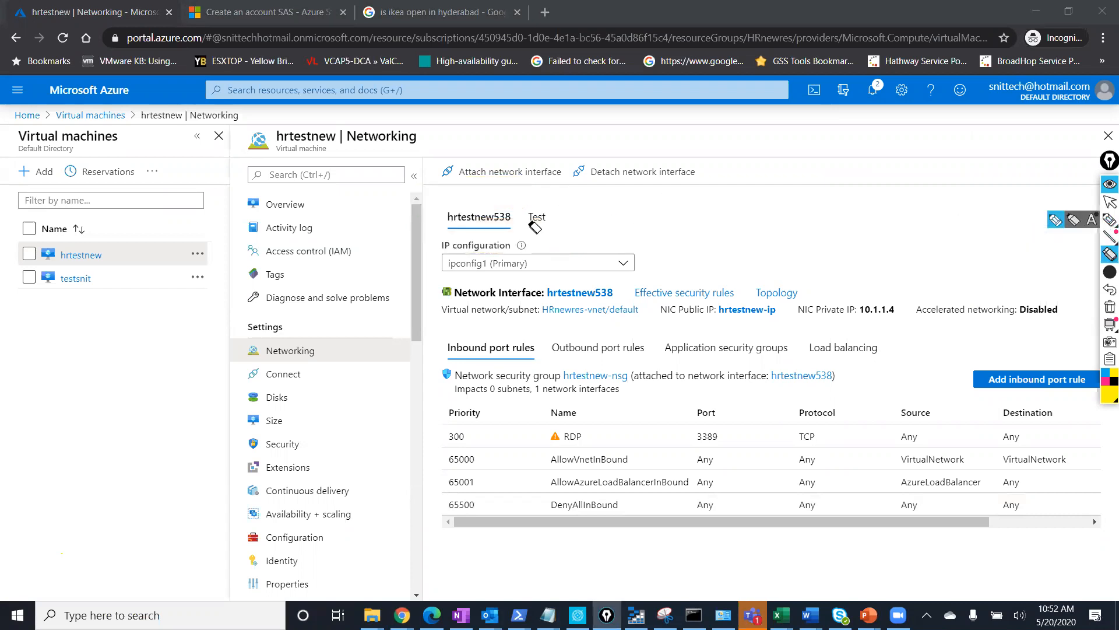
{"action": "left_click", "coordinate": [1073, 221]}
{"action": "mouse_move", "coordinate": [522, 192]}
{"action": "left_mouse_down"}
{"action": "mouse_move", "coordinate": [411, 206]}
{"action": "mouse_move", "coordinate": [568, 236]}
{"action": "mouse_move", "coordinate": [529, 196]}
{"action": "mouse_move", "coordinate": [542, 187]}
{"action": "left_mouse_up"}
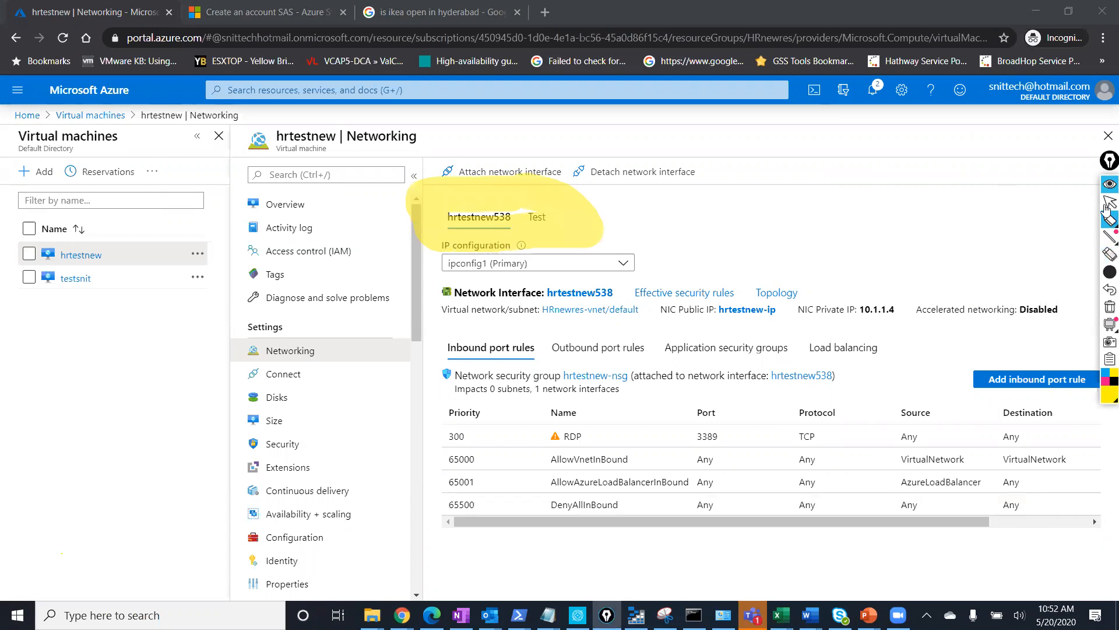
{"action": "left_click", "coordinate": [1110, 256]}
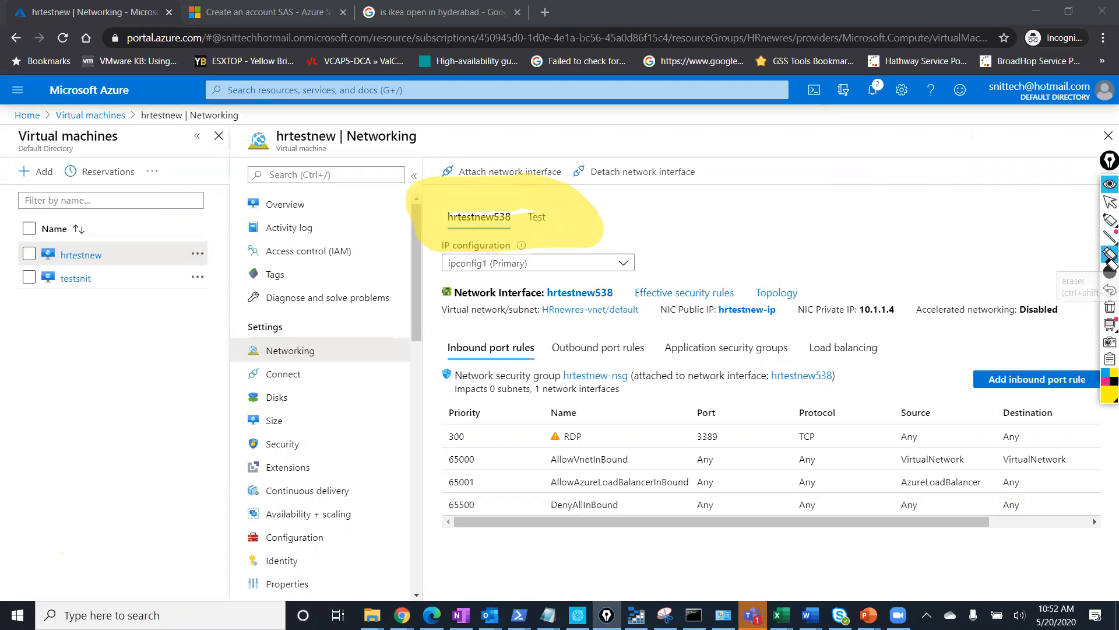
{"action": "left_click", "coordinate": [479, 198]}
{"action": "left_click", "coordinate": [1110, 202]}
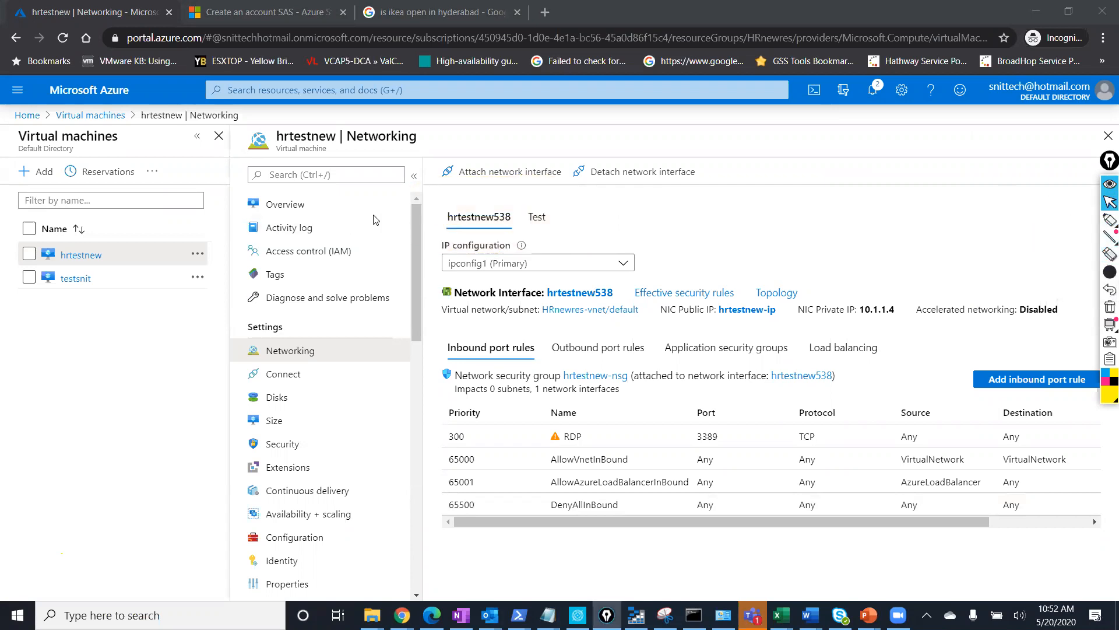
Show the Test interface's private IP 10.1.1.5, then return to the Overview.
{"action": "left_click", "coordinate": [541, 225]}
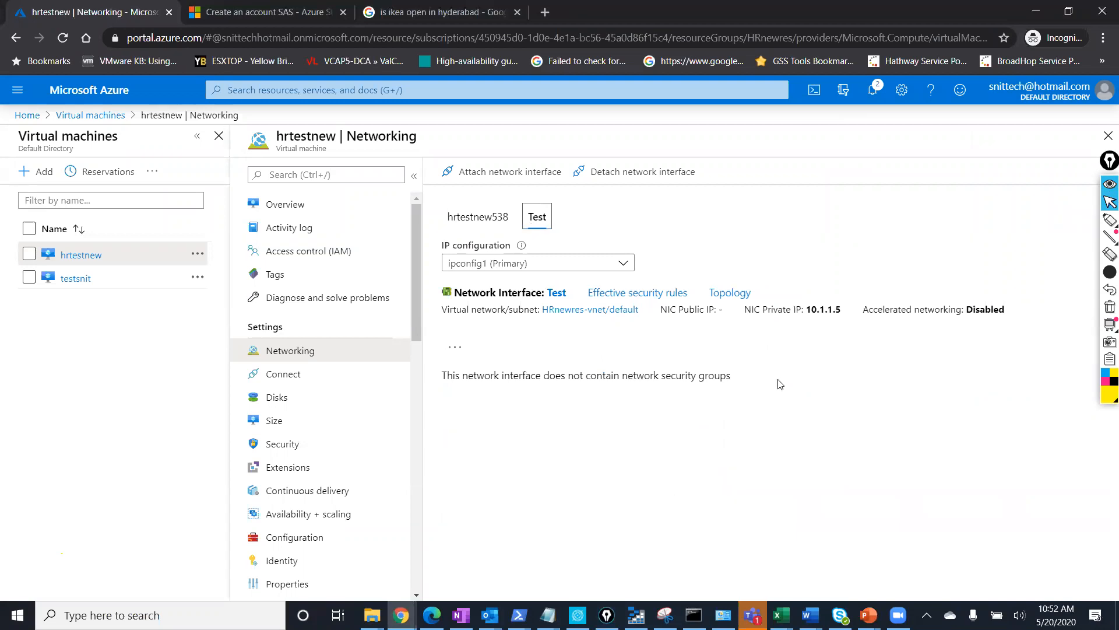
{"action": "left_click_drag", "start_coordinate": [848, 315], "coordinate": [746, 314]}
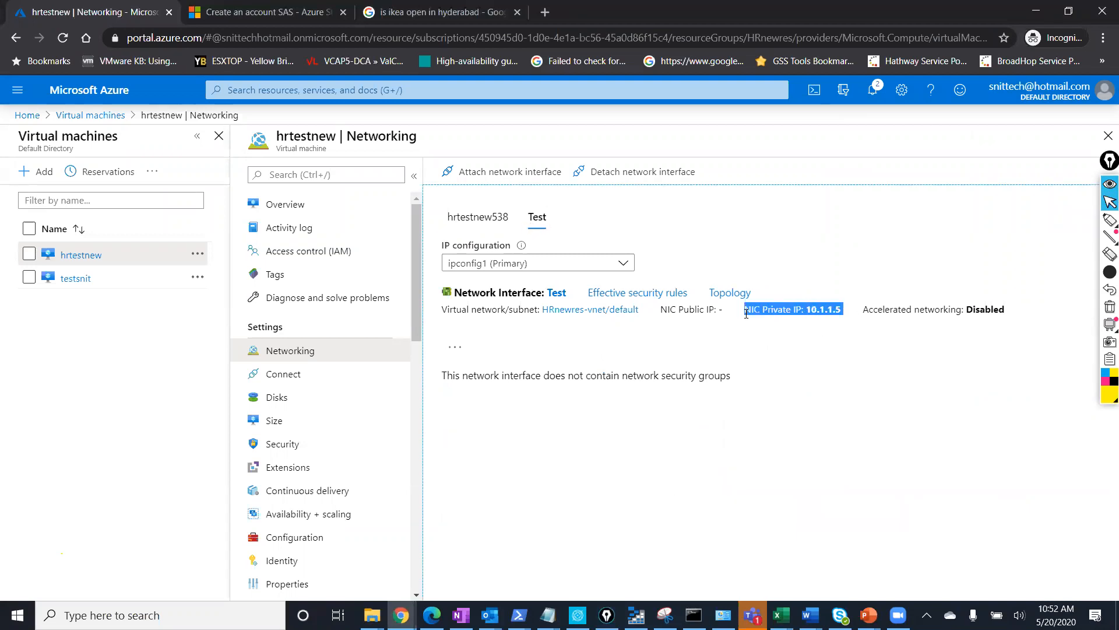
{"action": "left_click", "coordinate": [310, 214]}
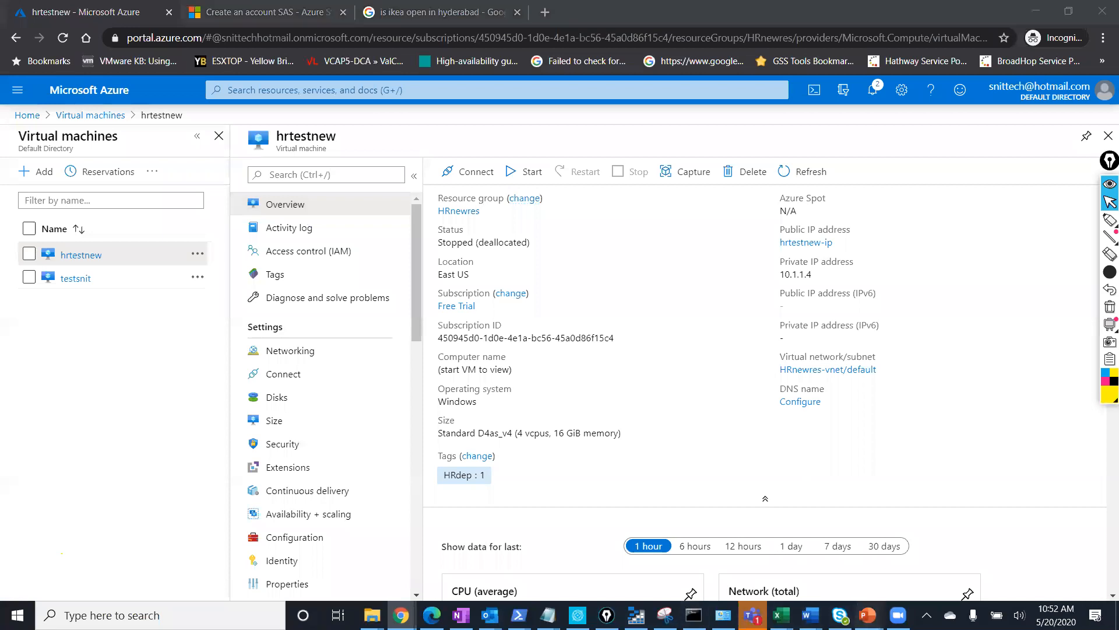
{"action": "mouse_move", "coordinate": [868, 596]}
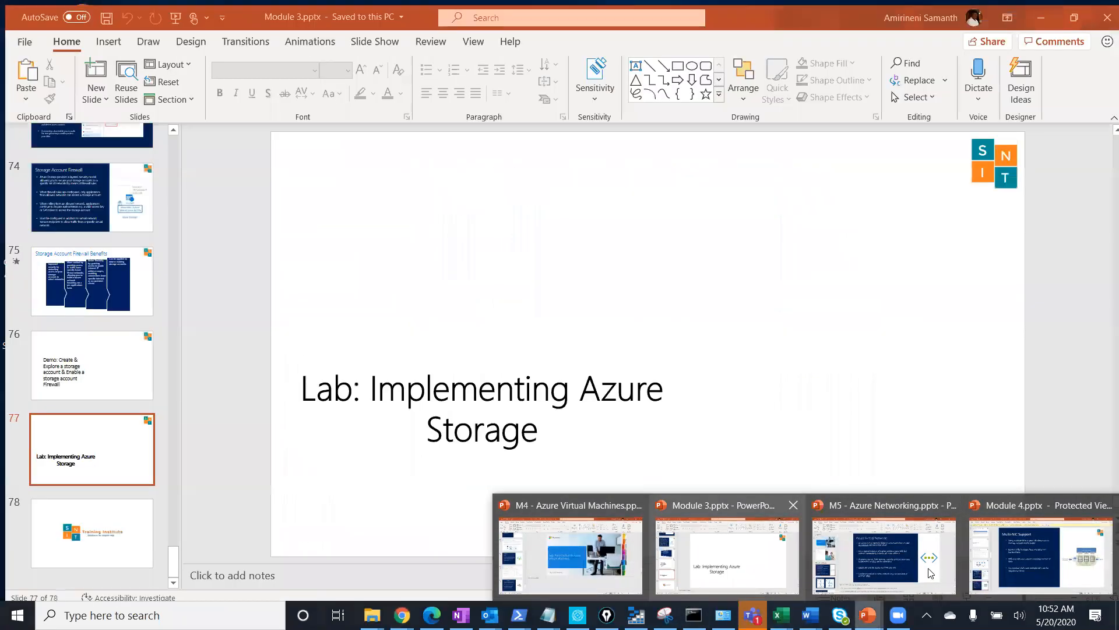
In the Module 4 deck, highlight the bullets on VM sizes, NICs and migrating on-premises VMs.
{"action": "left_click", "coordinate": [1019, 561]}
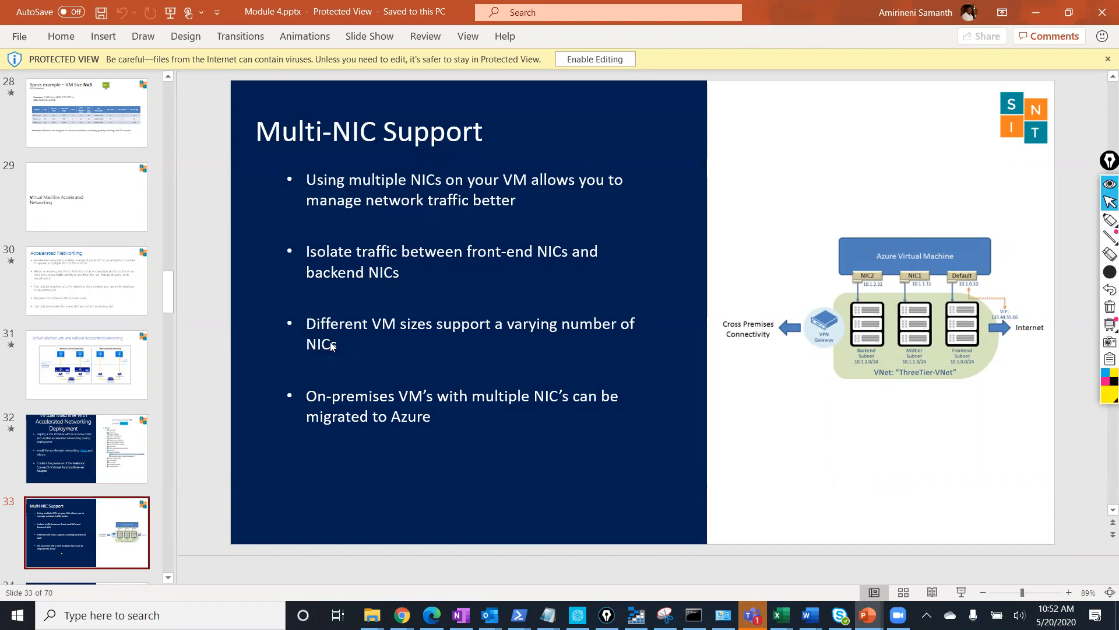
{"action": "left_click_drag", "start_coordinate": [346, 350], "coordinate": [312, 330]}
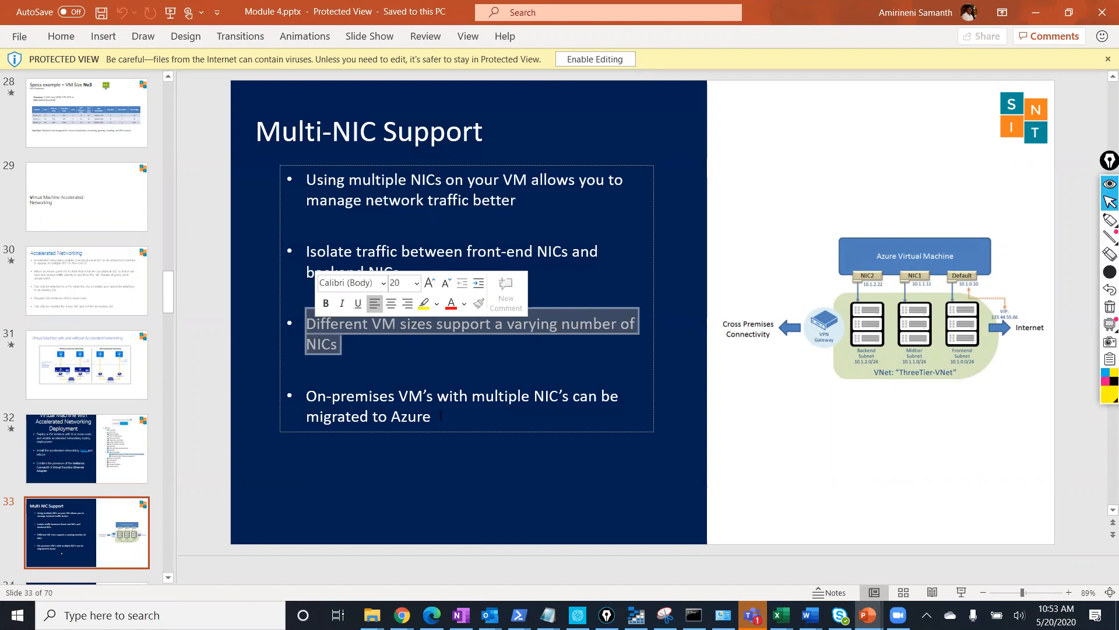
{"action": "double_click", "coordinate": [394, 413]}
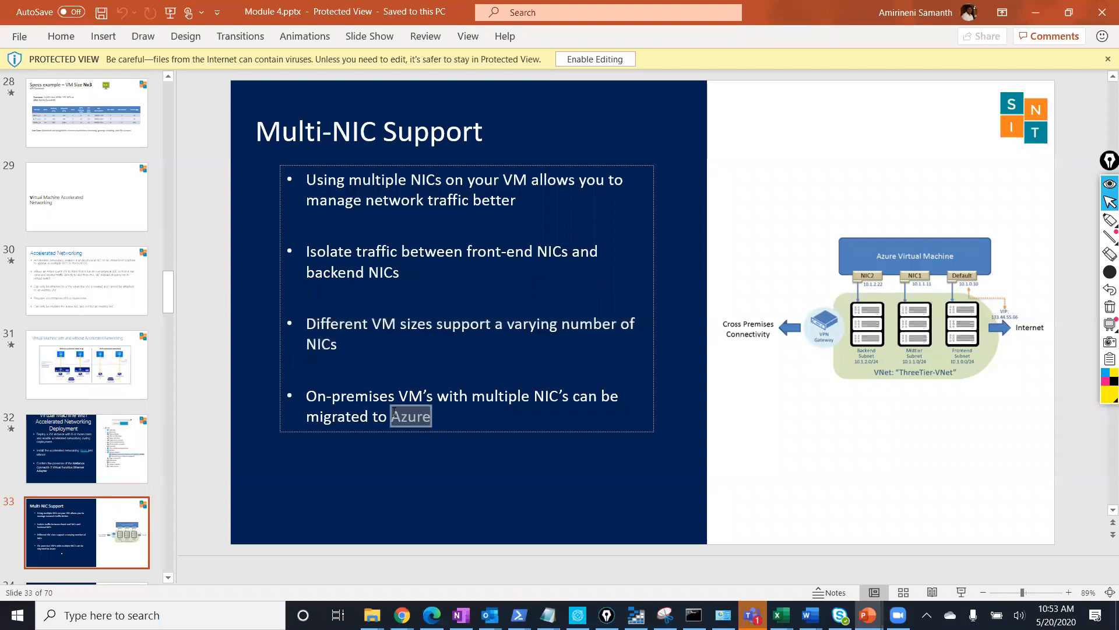
{"action": "triple_click", "coordinate": [395, 413]}
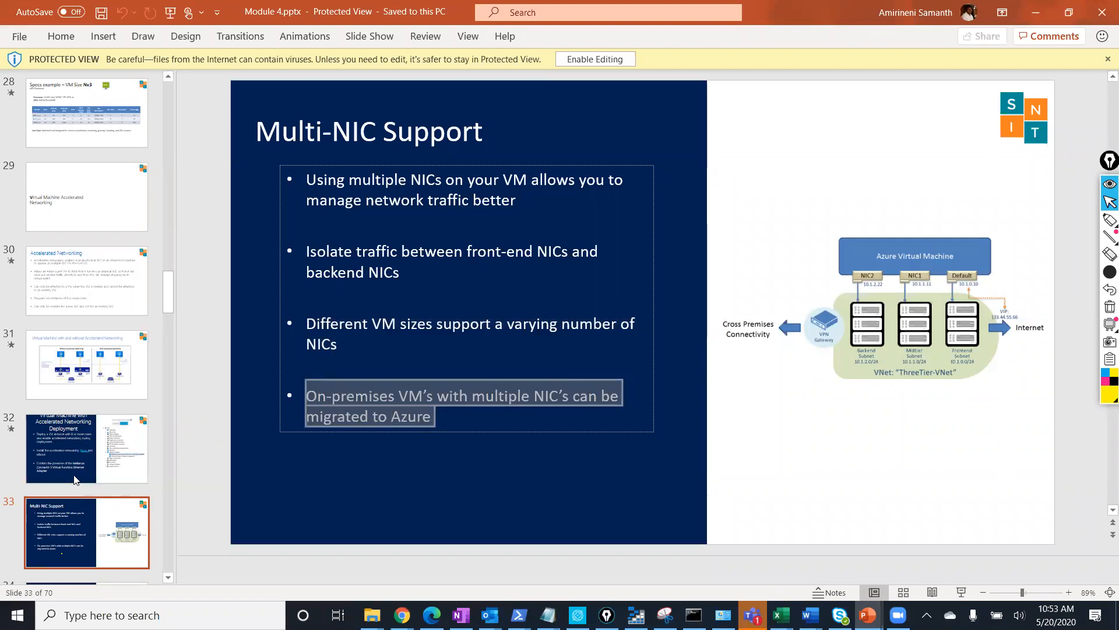
{"action": "left_click", "coordinate": [33, 506]}
Move to slide 34, 'Multiple IPs Per NIC', then switch back to hrtestnew in Azure.
{"action": "scroll", "coordinate": [33, 519], "scroll_direction": "down", "scroll_amount": 1}
{"action": "left_click", "coordinate": [34, 541]}
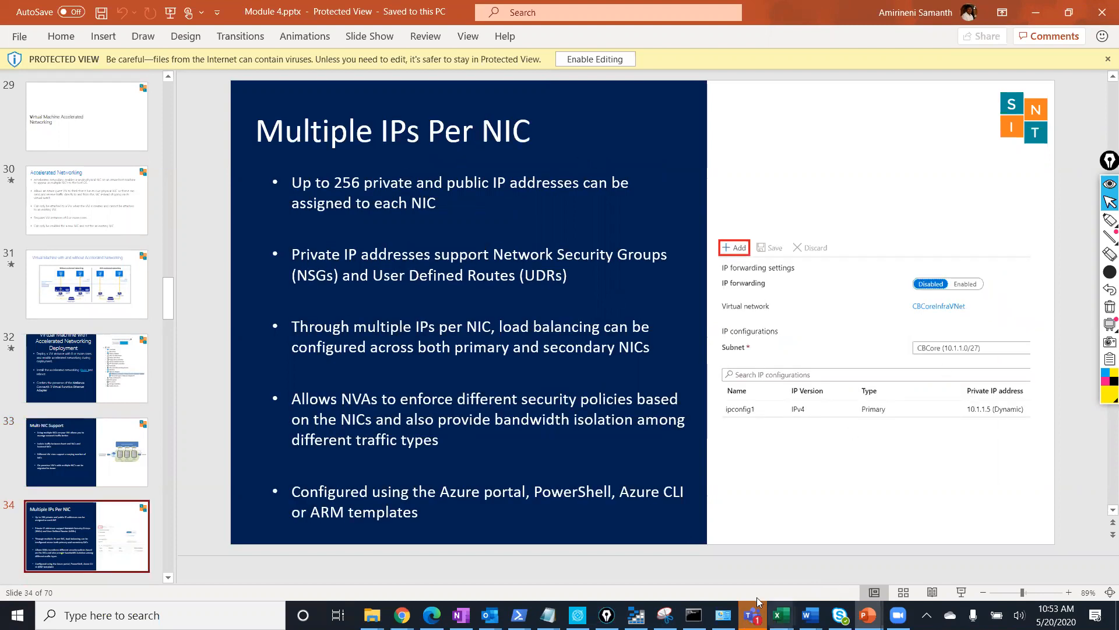
{"action": "mouse_move", "coordinate": [401, 615]}
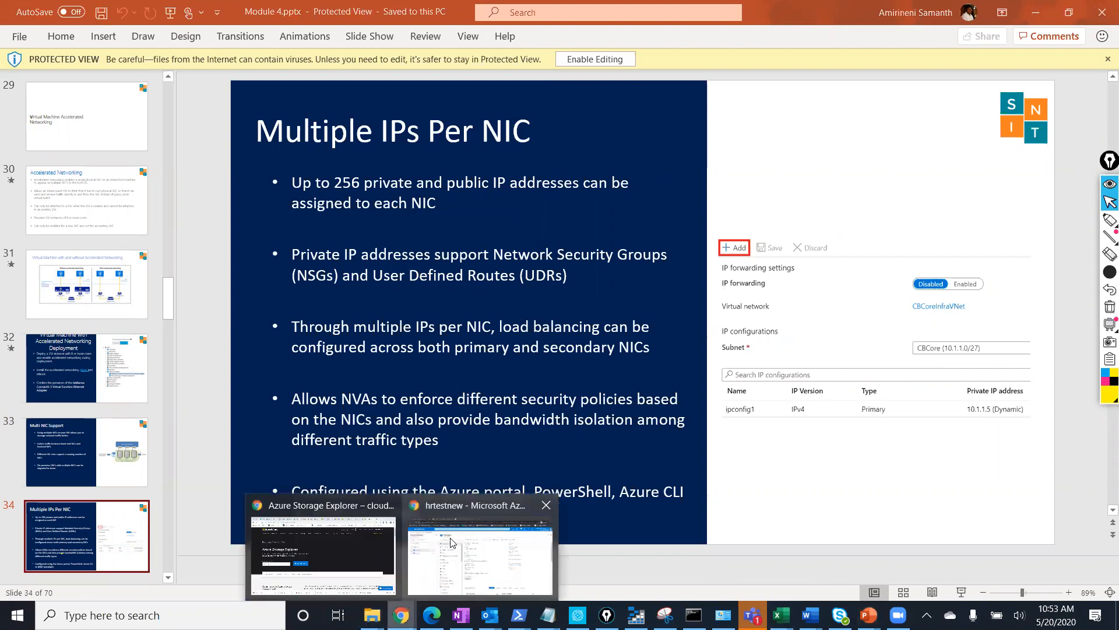
{"action": "left_click", "coordinate": [479, 548]}
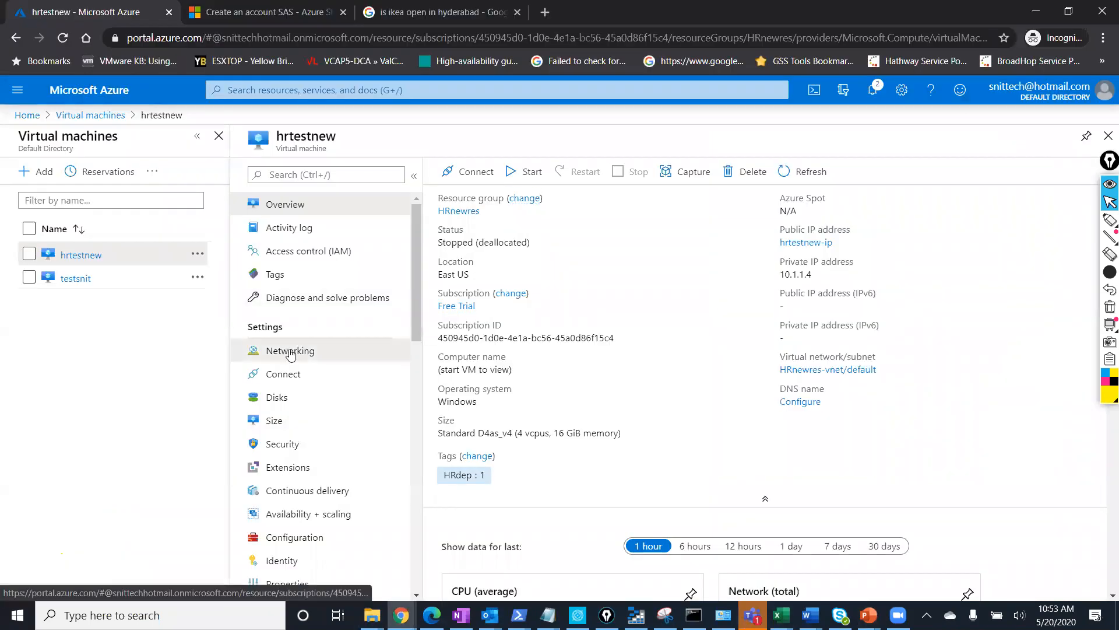
{"action": "left_click", "coordinate": [267, 356]}
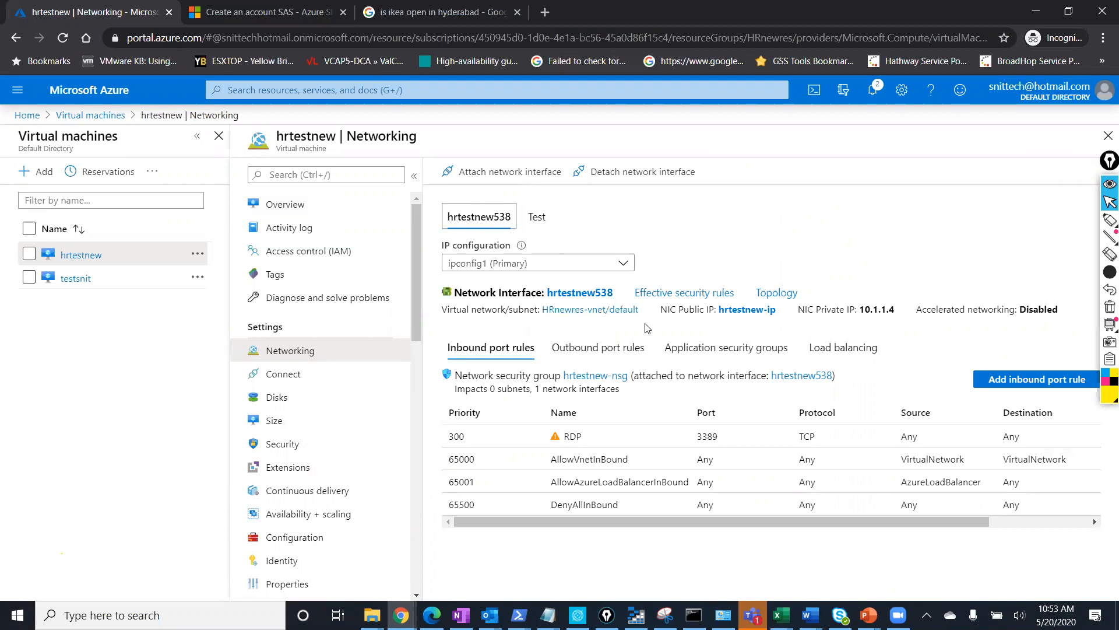
{"action": "left_click_drag", "start_coordinate": [901, 315], "coordinate": [663, 316]}
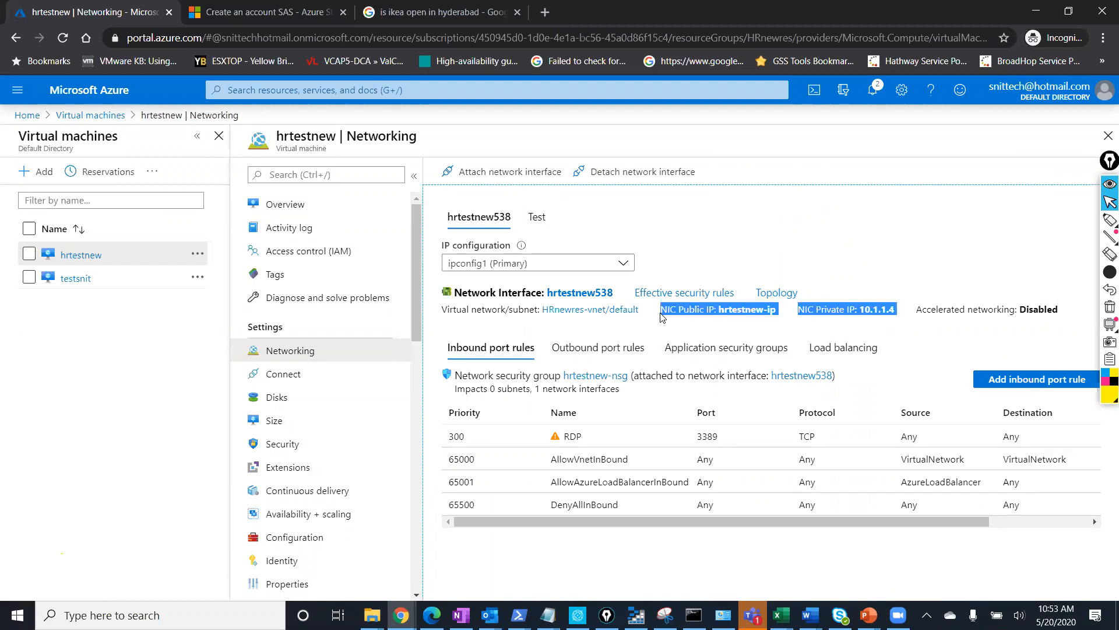
{"action": "left_click", "coordinate": [580, 292]}
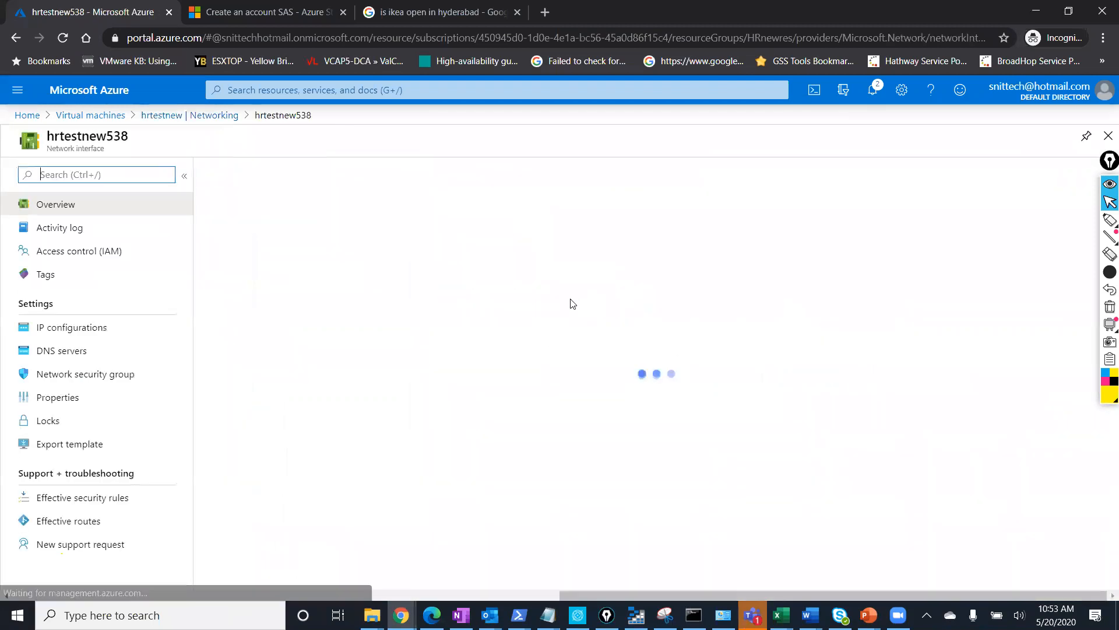
{"action": "left_click", "coordinate": [82, 327]}
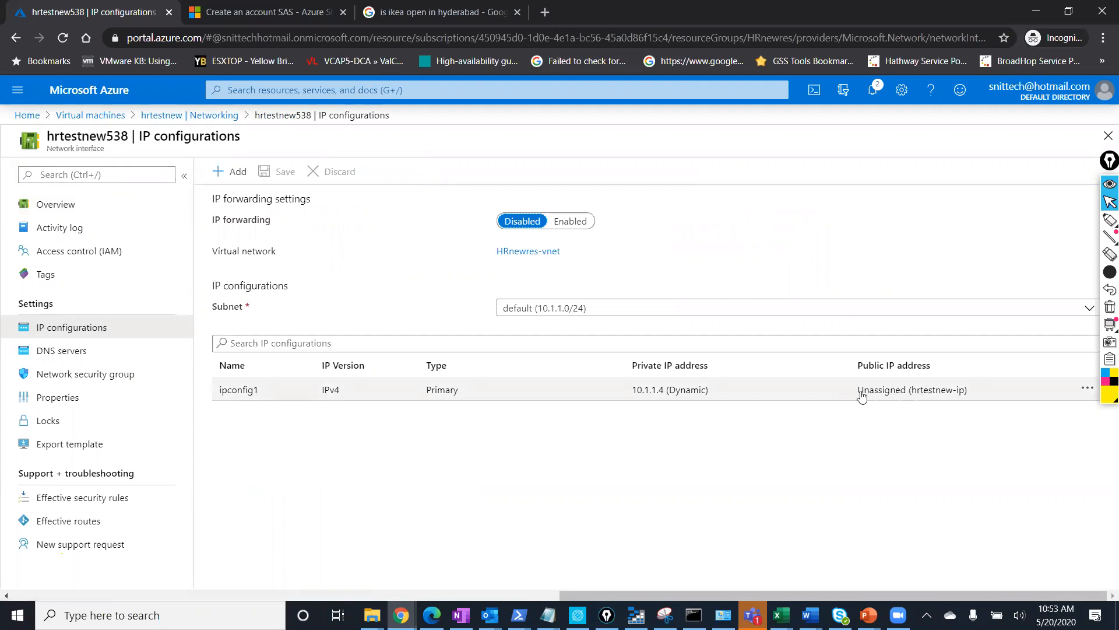
{"action": "left_click", "coordinate": [107, 119]}
{"action": "left_click", "coordinate": [97, 294]}
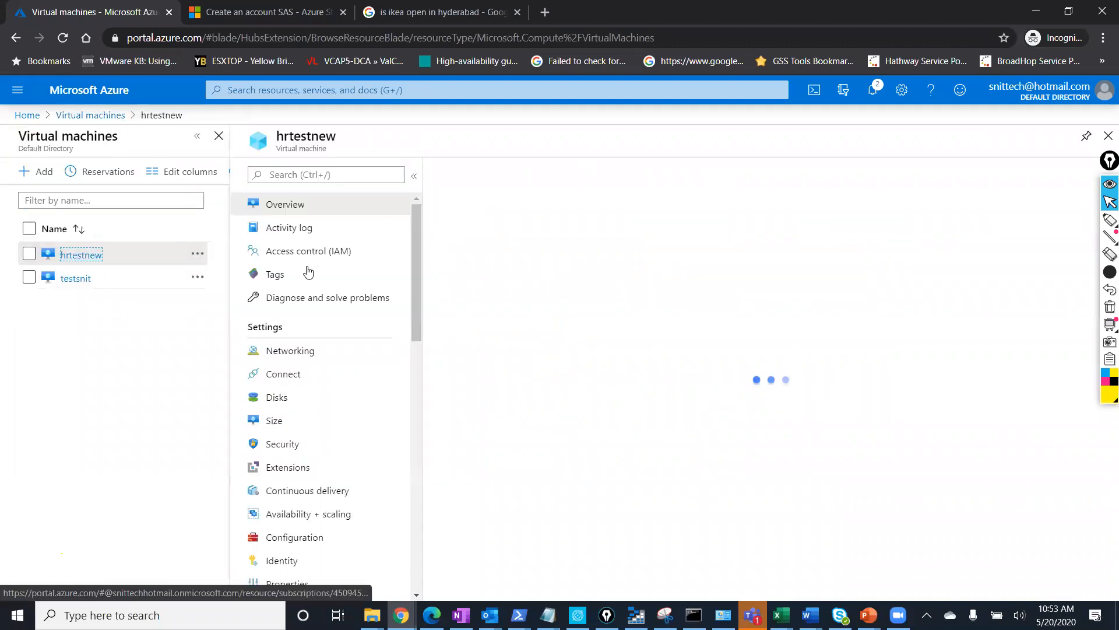
Start hrtestnew, drawing and then erasing an on-screen highlight while it boots.
{"action": "left_click", "coordinate": [531, 171]}
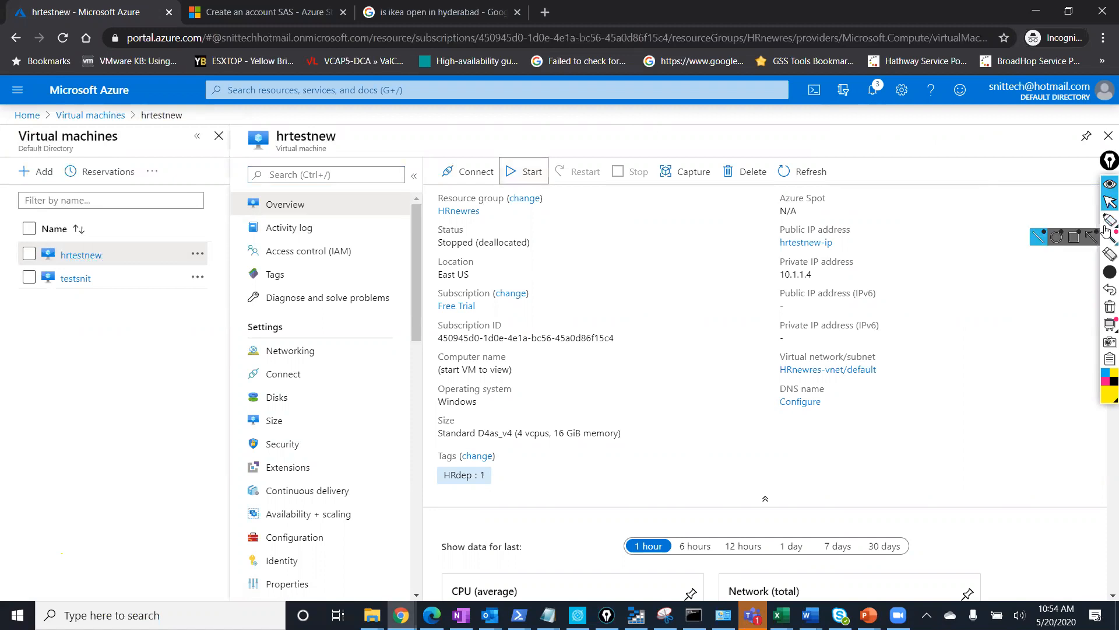
{"action": "mouse_move", "coordinate": [1106, 230]}
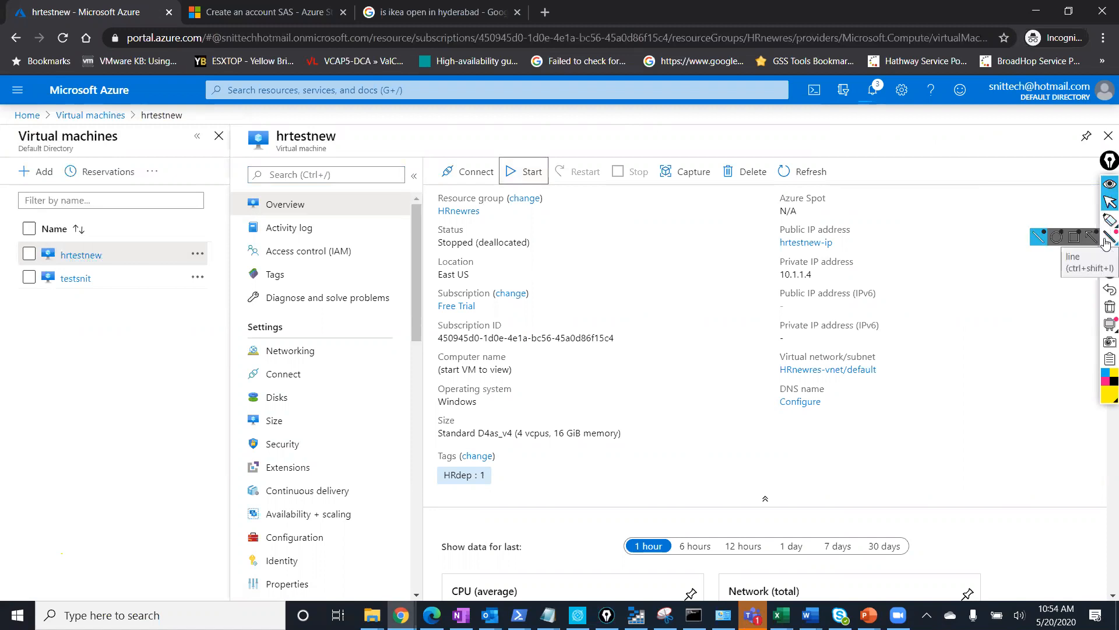
{"action": "left_click", "coordinate": [1089, 243]}
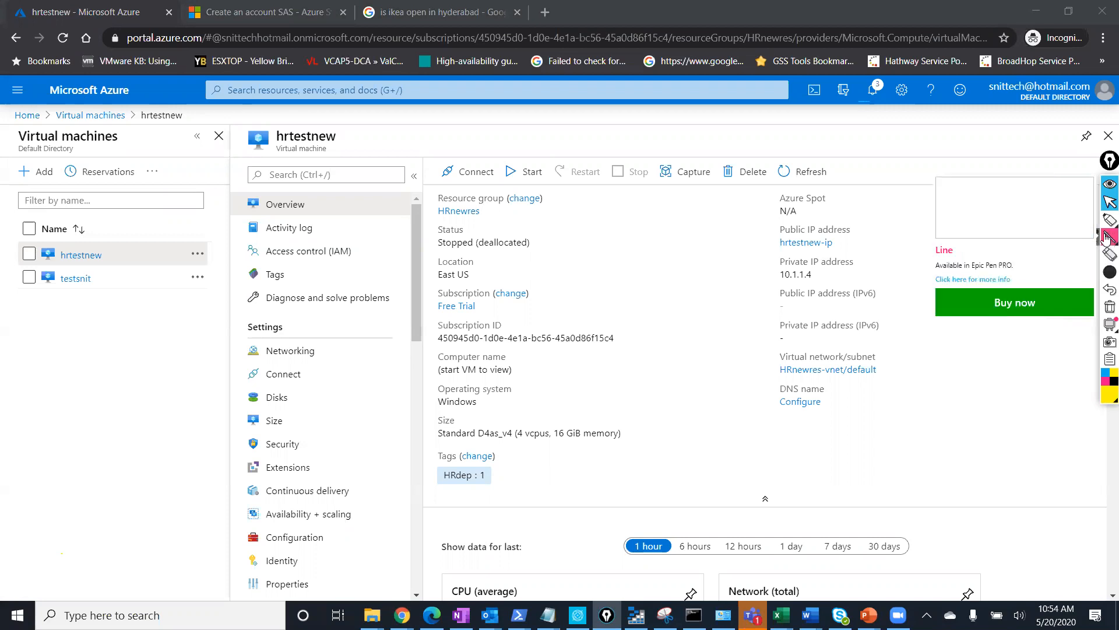
{"action": "left_click", "coordinate": [1106, 221]}
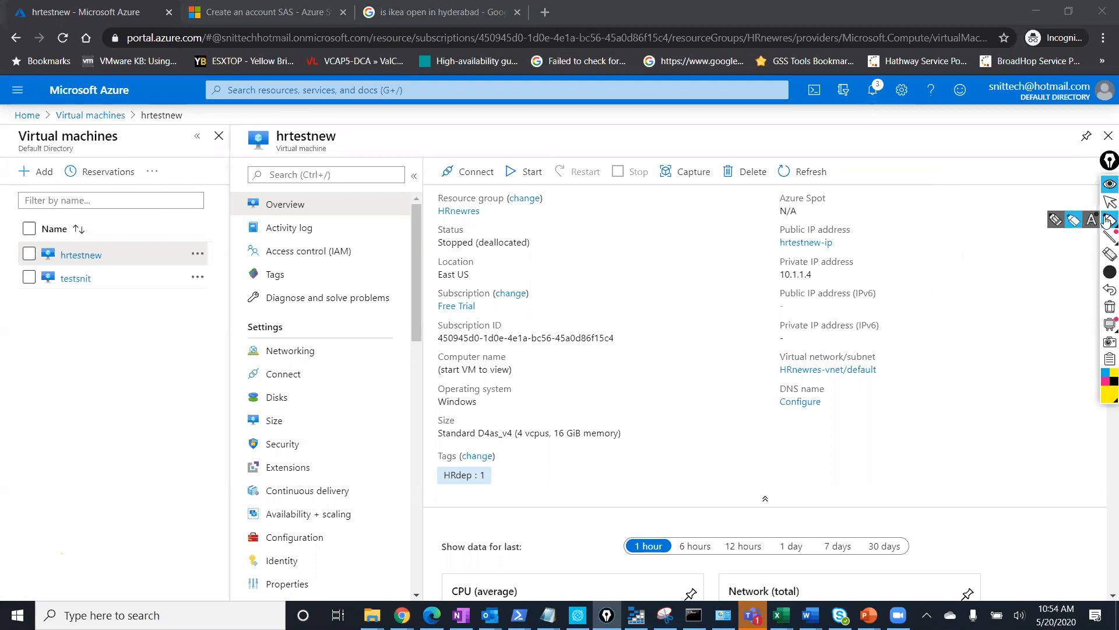
{"action": "left_click", "coordinate": [1056, 222]}
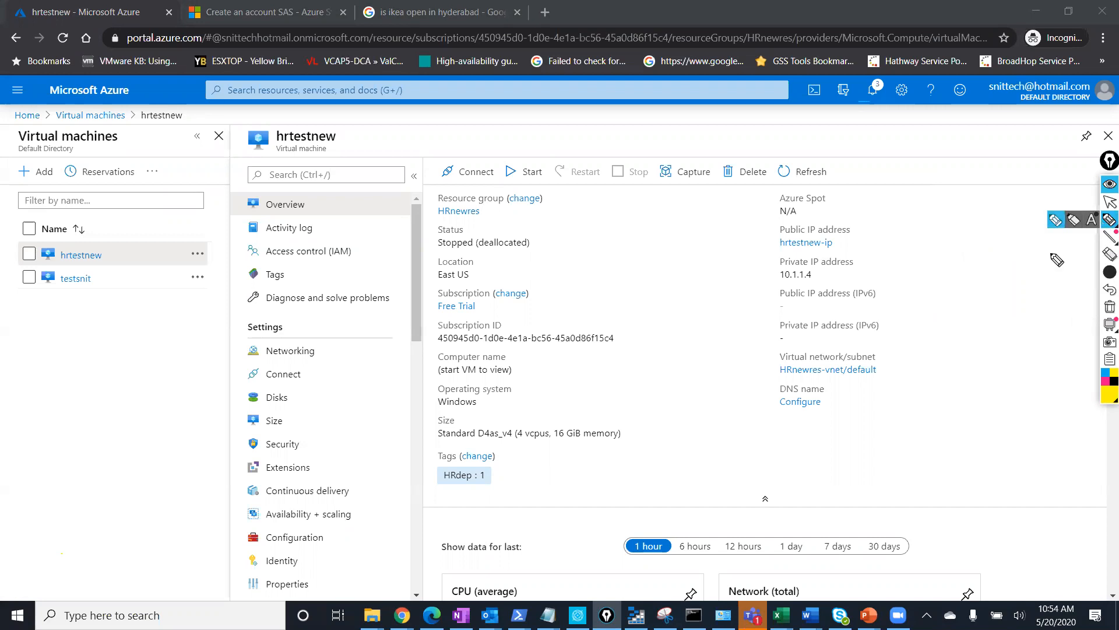
{"action": "left_click_drag", "start_coordinate": [1056, 259], "coordinate": [1055, 286]}
{"action": "left_click", "coordinate": [1109, 201]}
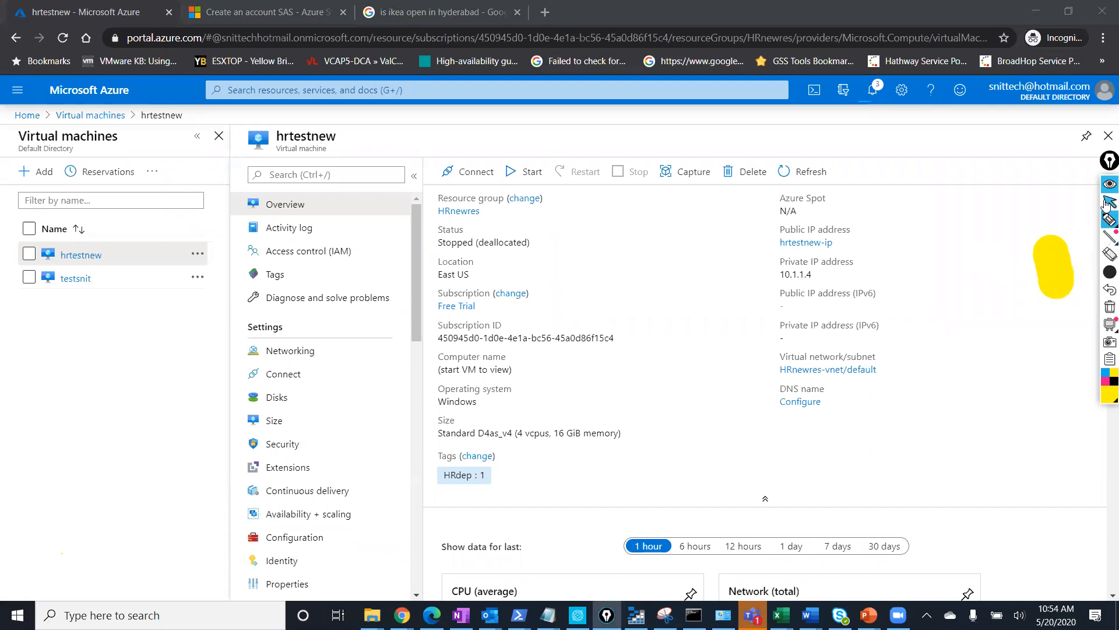
{"action": "left_click", "coordinate": [1106, 260]}
{"action": "left_click", "coordinate": [1051, 263]}
{"action": "left_click", "coordinate": [1107, 204]}
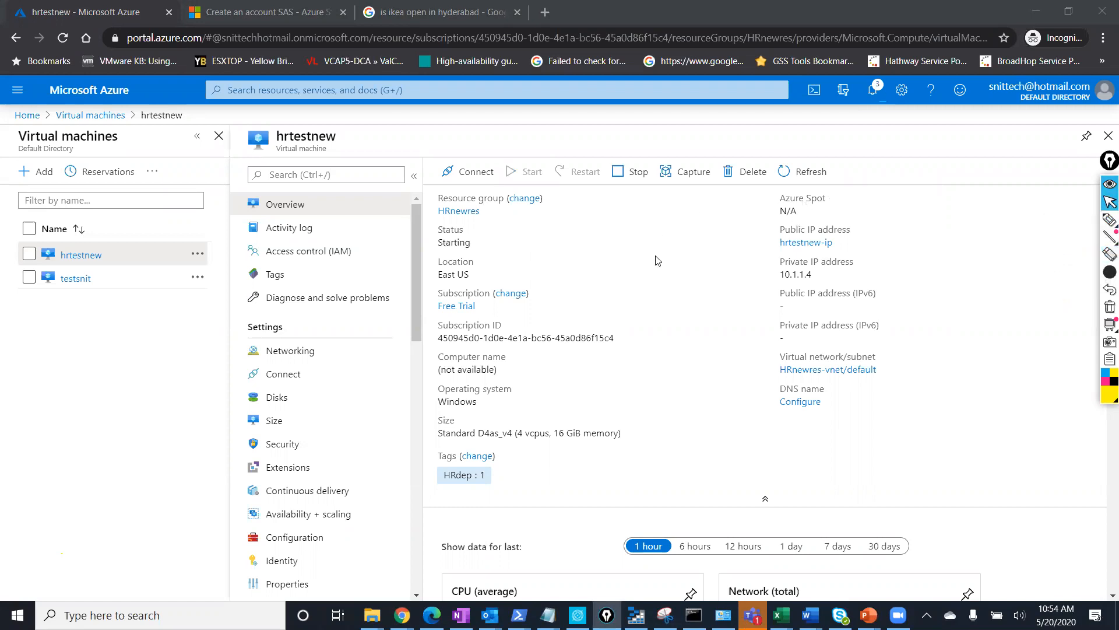
Refresh to confirm Running with public IP 40.88.137.111, then open Networking.
{"action": "left_click", "coordinate": [819, 173]}
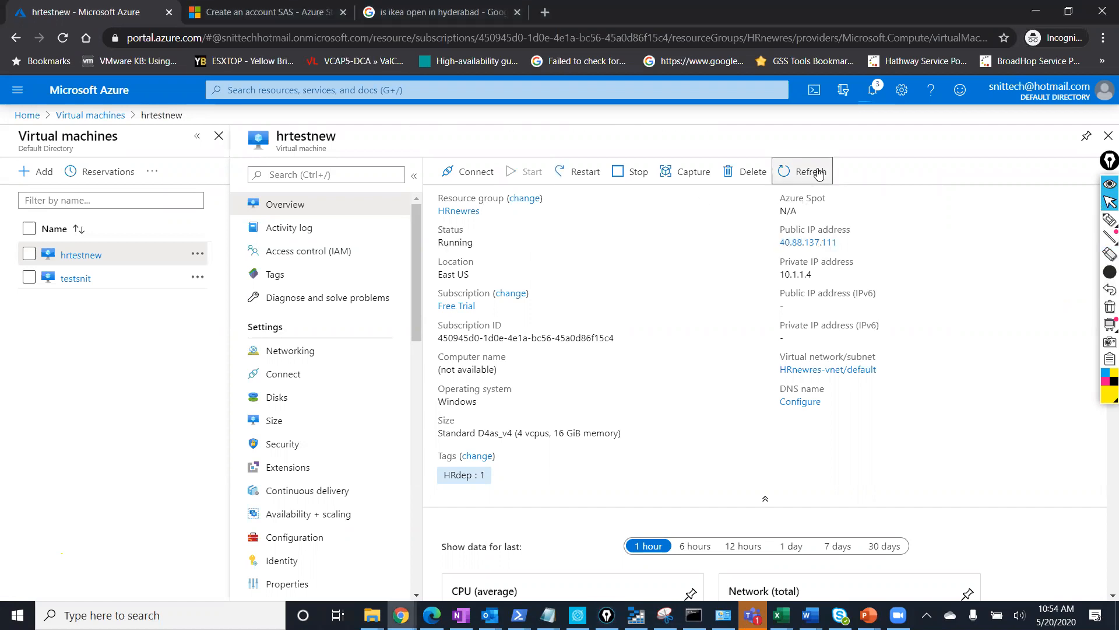
{"action": "left_click_drag", "start_coordinate": [852, 243], "coordinate": [780, 246]}
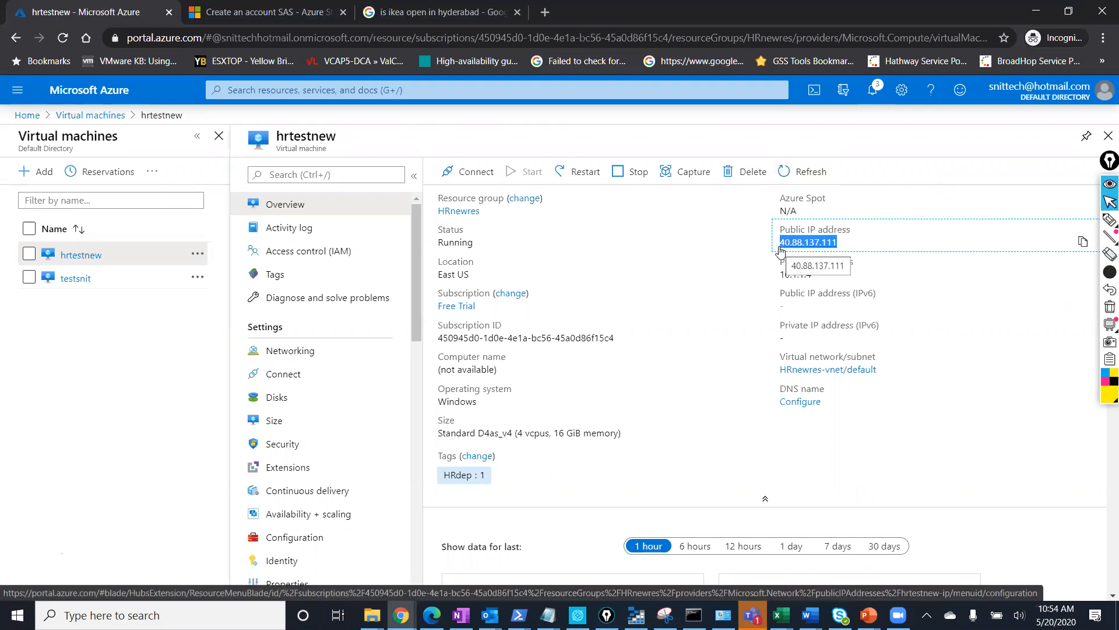
{"action": "left_click", "coordinate": [343, 362]}
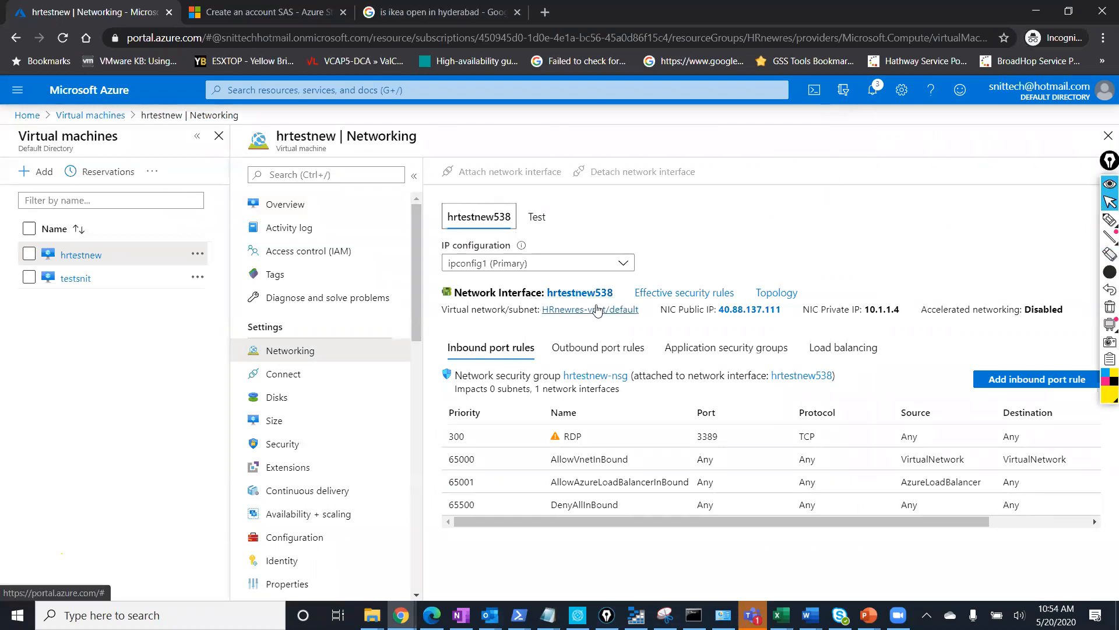
Review hrtestnew538's private and public IPs, then switch back to slide 34 in Module 4.pptx.
{"action": "left_click", "coordinate": [580, 293]}
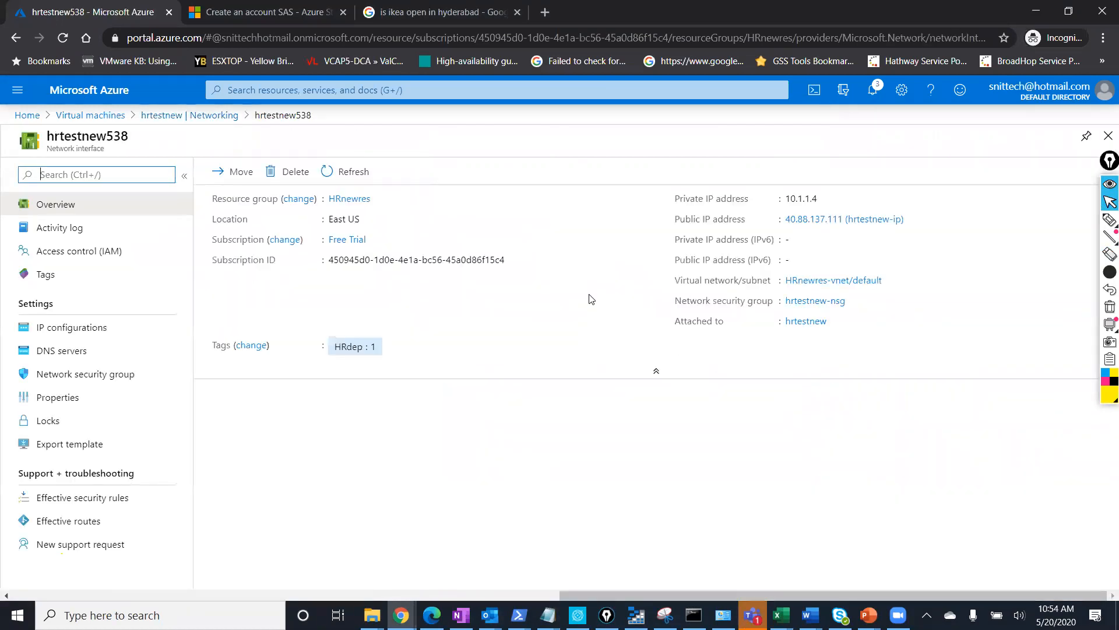
{"action": "left_click_drag", "start_coordinate": [1093, 219], "coordinate": [674, 201]}
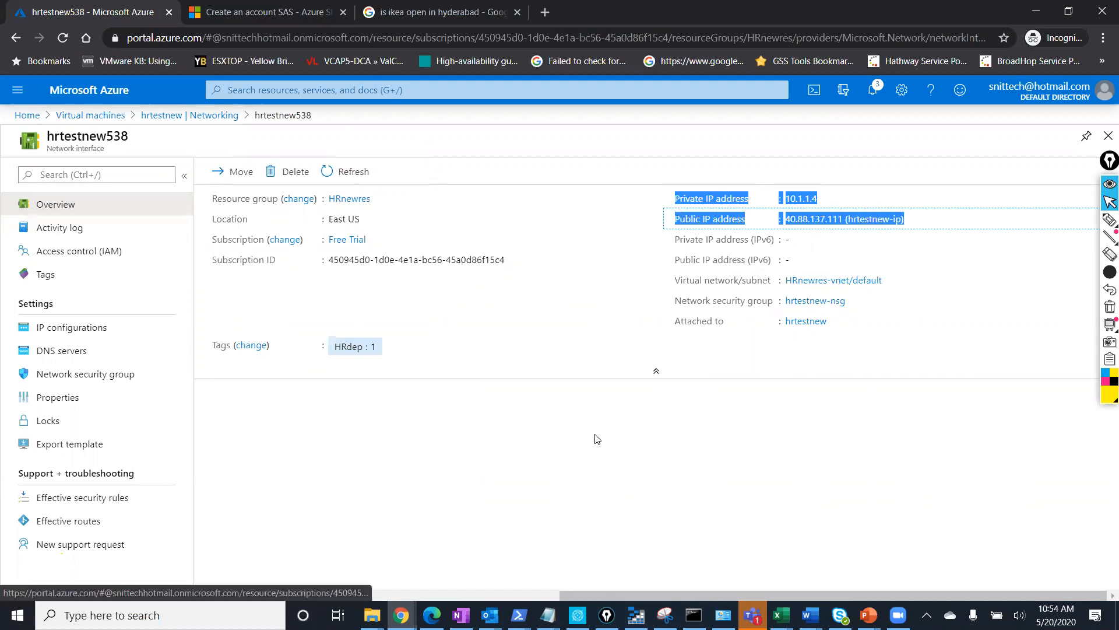
{"action": "left_click", "coordinate": [869, 615]}
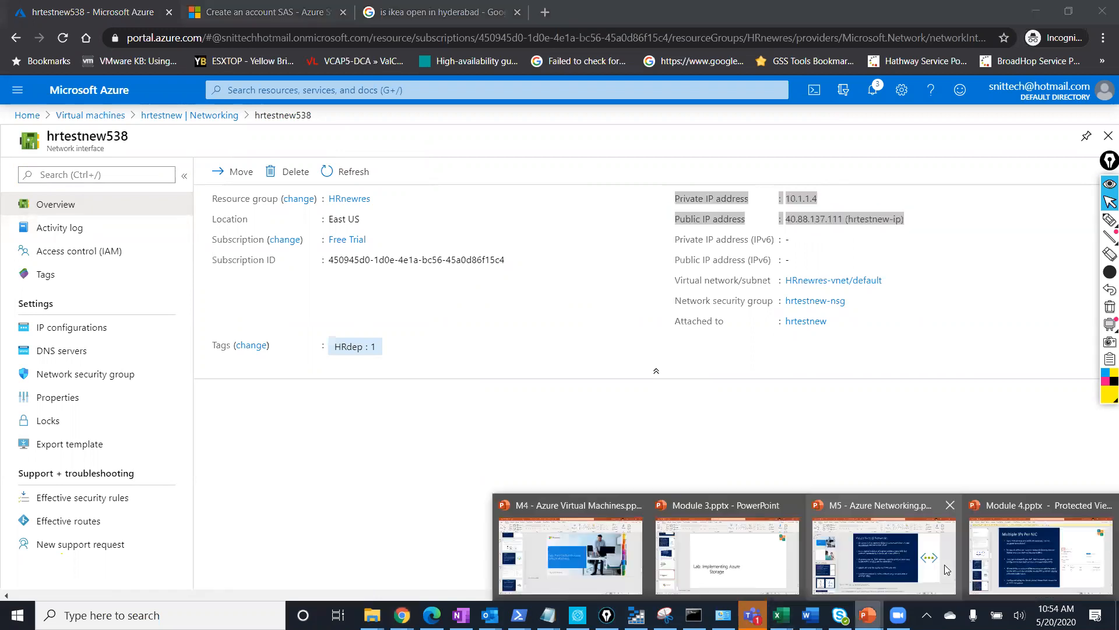
{"action": "left_click", "coordinate": [1020, 561]}
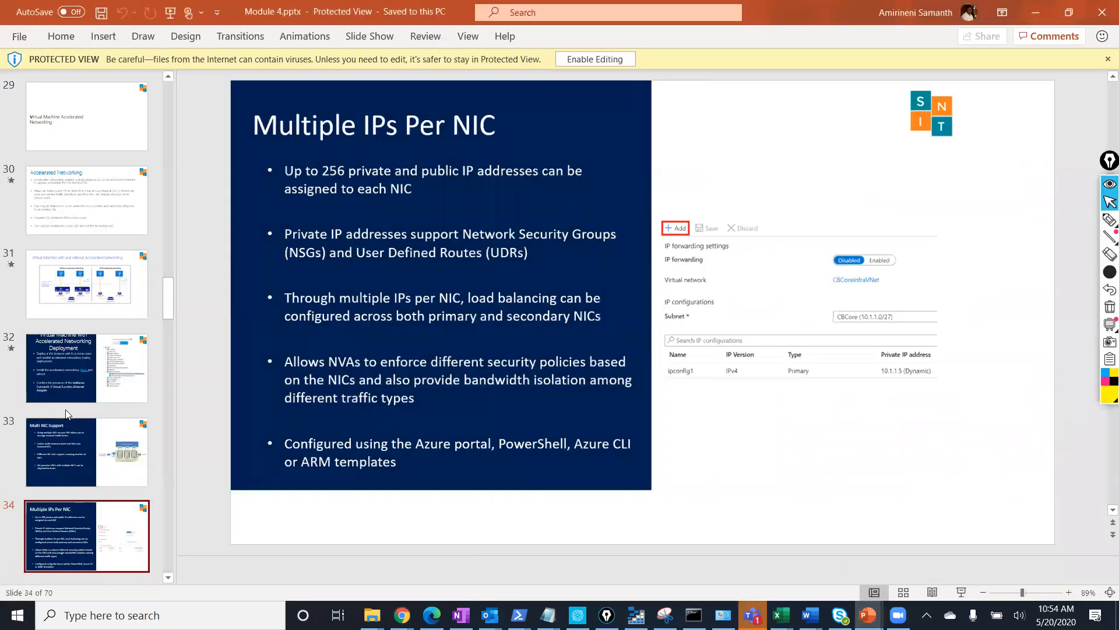
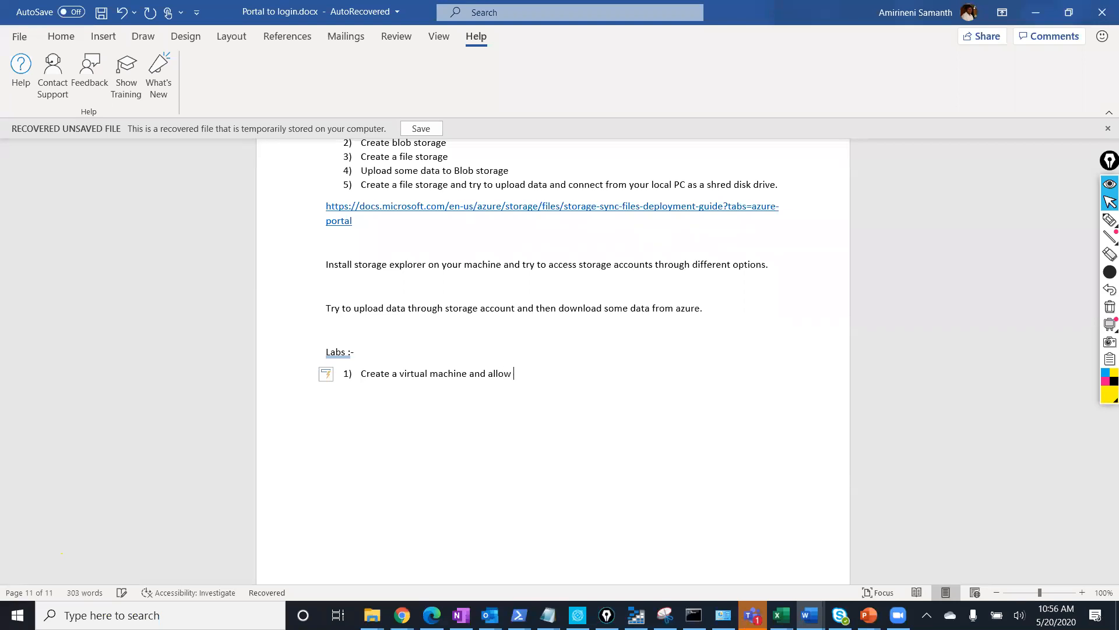
Finish item 1 about required RDP ports and add item 2 'Create a virtual machine from Azure image gallary.'.
{"action": "type", "text": "red RDP ports."}
{"action": "key", "text": "Return"}
{"action": "type", "text": "Creta"}
{"action": "key", "text": "BackSpace"}
{"action": "key", "text": "BackSpace"}
{"action": "type", "text": "ate a v"}
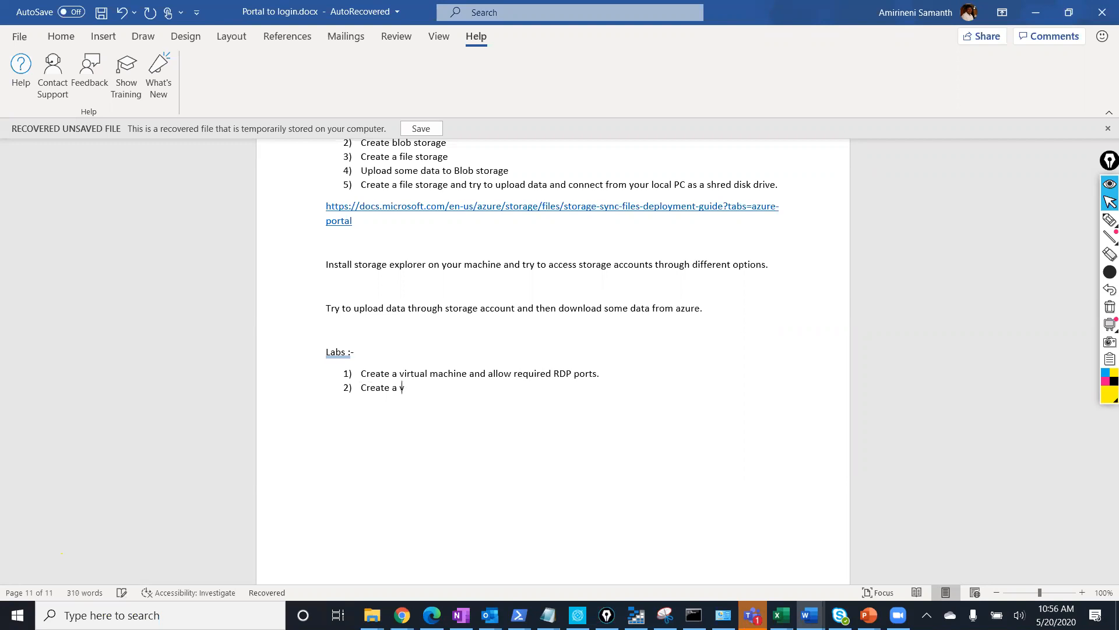
{"action": "type", "text": "irtual machine from Azure "}
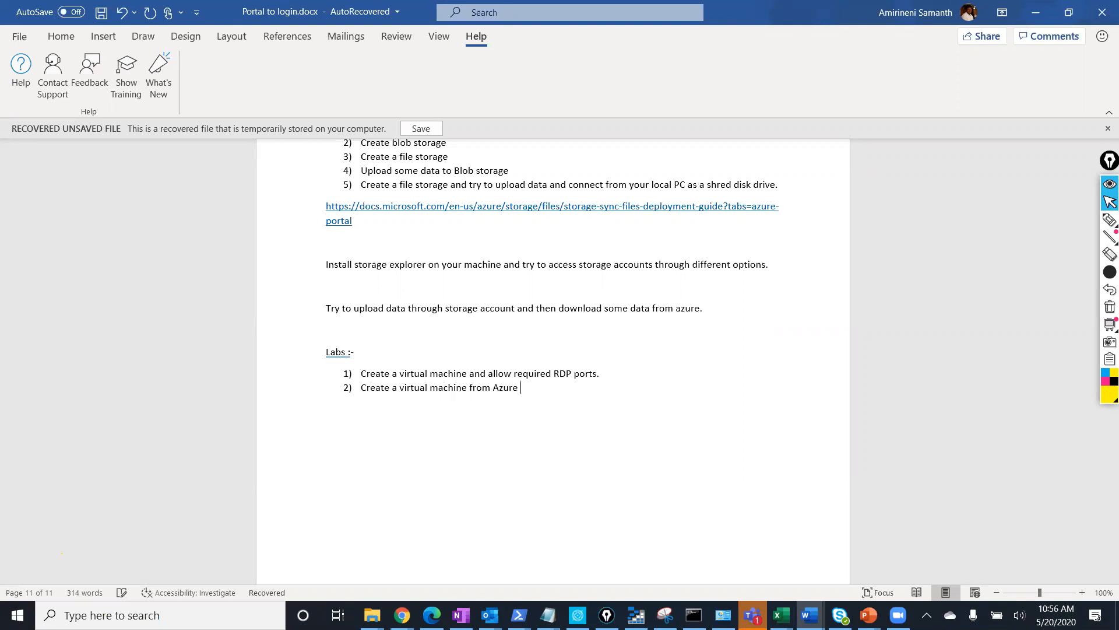
{"action": "type", "text": "imae gal"}
{"action": "key", "text": "BackSpace"}
{"action": "key", "text": "BackSpace"}
{"action": "key", "text": "BackSpace"}
Add item 3 'Create a Linux machine from azure Market place using hybrid benifit.'.
{"action": "key", "text": "BackSpace"}
{"action": "key", "text": "BackSpace"}
{"action": "type", "text": "age gallary."}
{"action": "key", "text": "Return"}
{"action": "type", "text": "Crea"}
{"action": "type", "text": "te a"}
{"action": "type", "text": " c"}
{"action": "key", "text": "BackSpace"}
{"action": "type", "text": "Linux "}
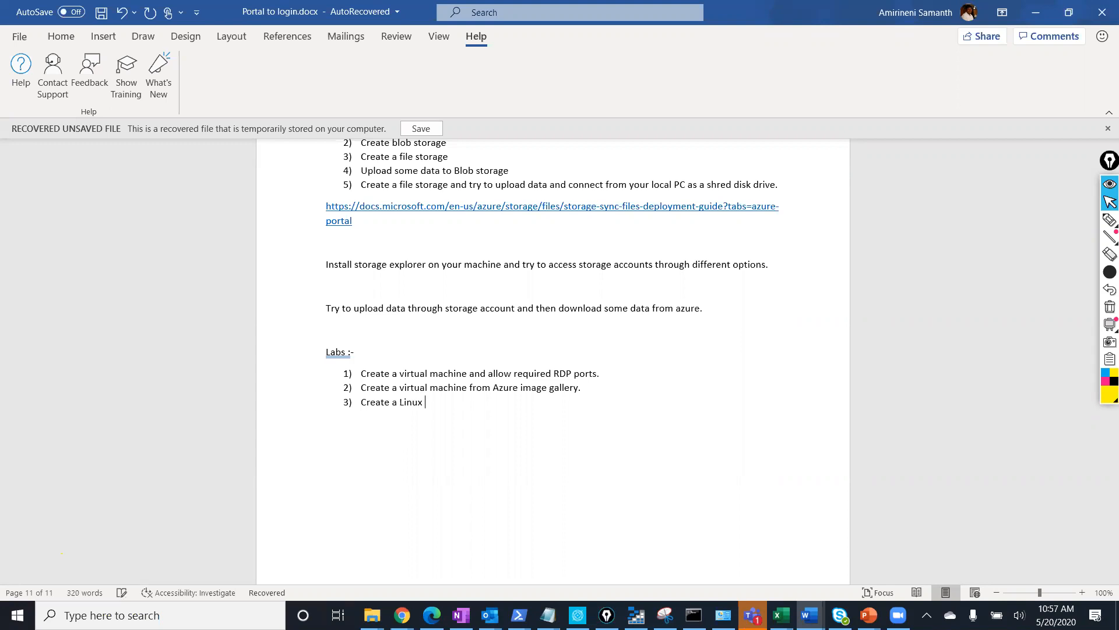
{"action": "type", "text": "machine fro"}
{"action": "type", "text": "m azure"}
{"action": "type", "text": " Image"}
{"action": "key", "text": "BackSpace"}
{"action": "key", "text": "BackSpace"}
{"action": "key", "text": "BackSpace"}
{"action": "key", "text": "BackSpace"}
{"action": "key", "text": "BackSpace"}
{"action": "key", "text": "BackSpace"}
{"action": "type", "text": "Market place using hybrid beni"}
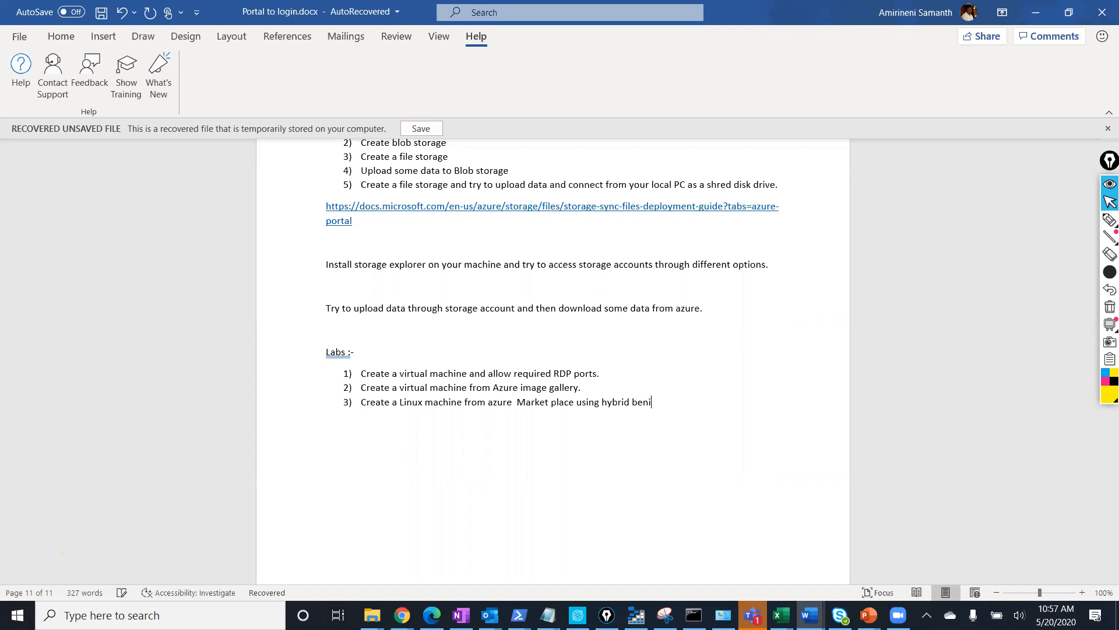
{"action": "key", "text": "BackSpace"}
{"action": "type", "text": "efit."}
Add item 4 'Create a windows machine in Dseries SKU with multiple NIC's', fixing typos.
{"action": "key", "text": "Return"}
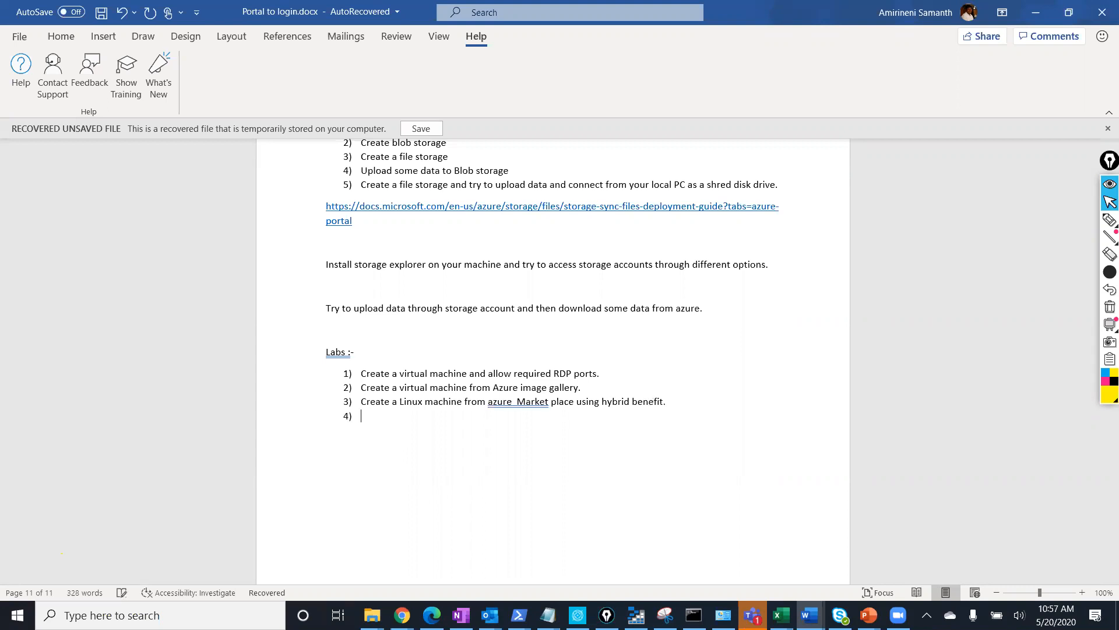
{"action": "type", "text": "Cret"}
{"action": "key", "text": "BackSpace"}
{"action": "type", "text": "ate a v"}
{"action": "key", "text": "BackSpace"}
{"action": "type", "text": "windows machine in Dseries"}
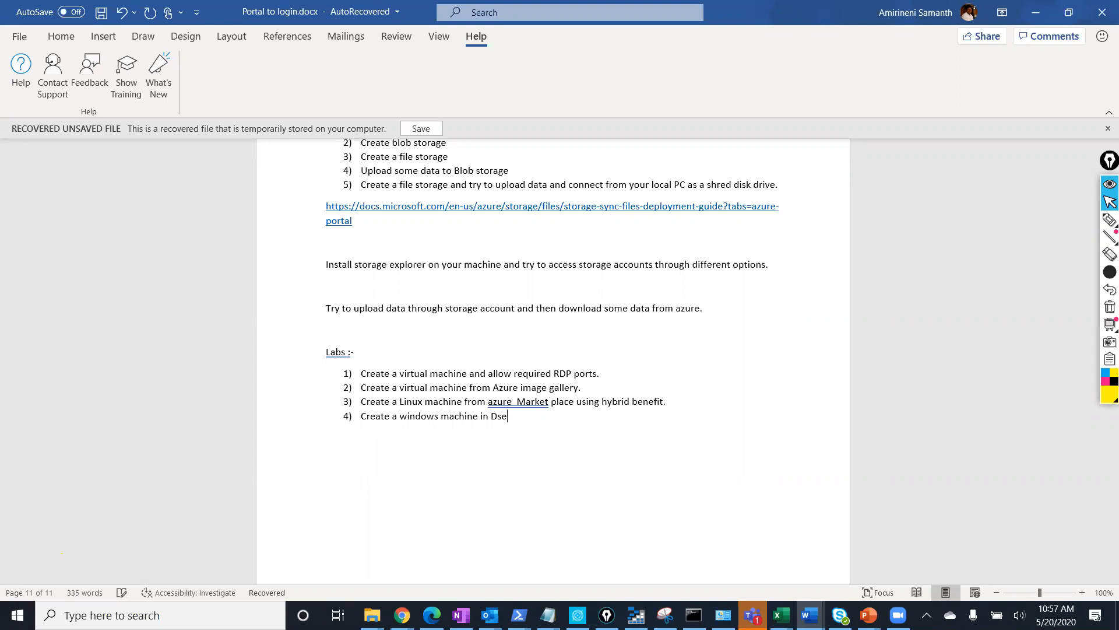
{"action": "key", "text": "BackSpace"}
{"action": "key", "text": "BackSpace"}
{"action": "type", "text": "s SKU with multiple NIC"}
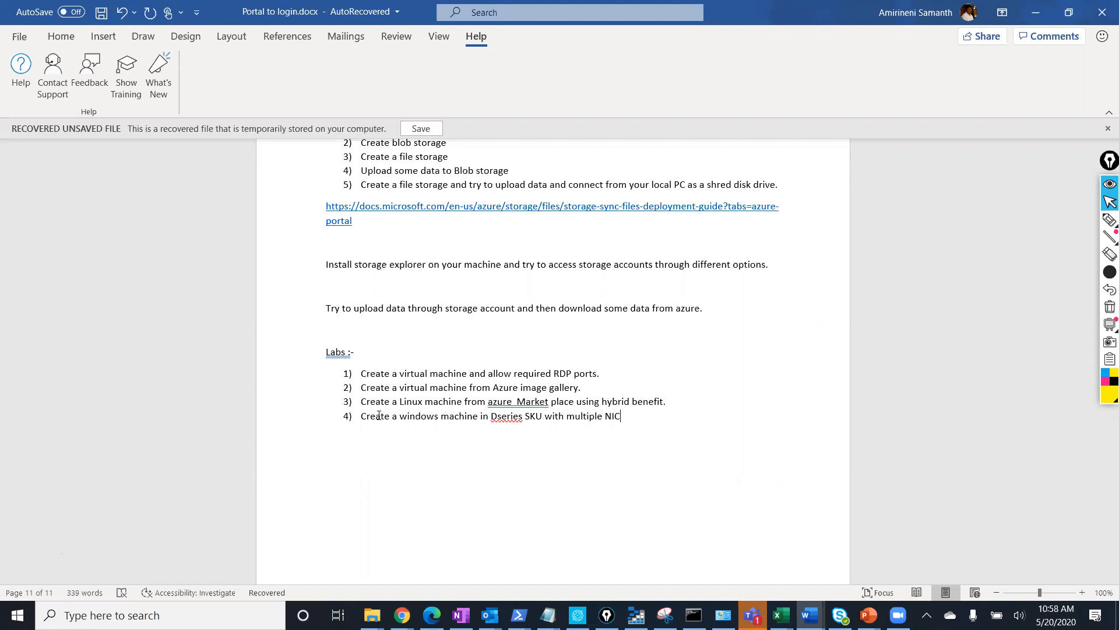
{"action": "type", "text": "'s"}
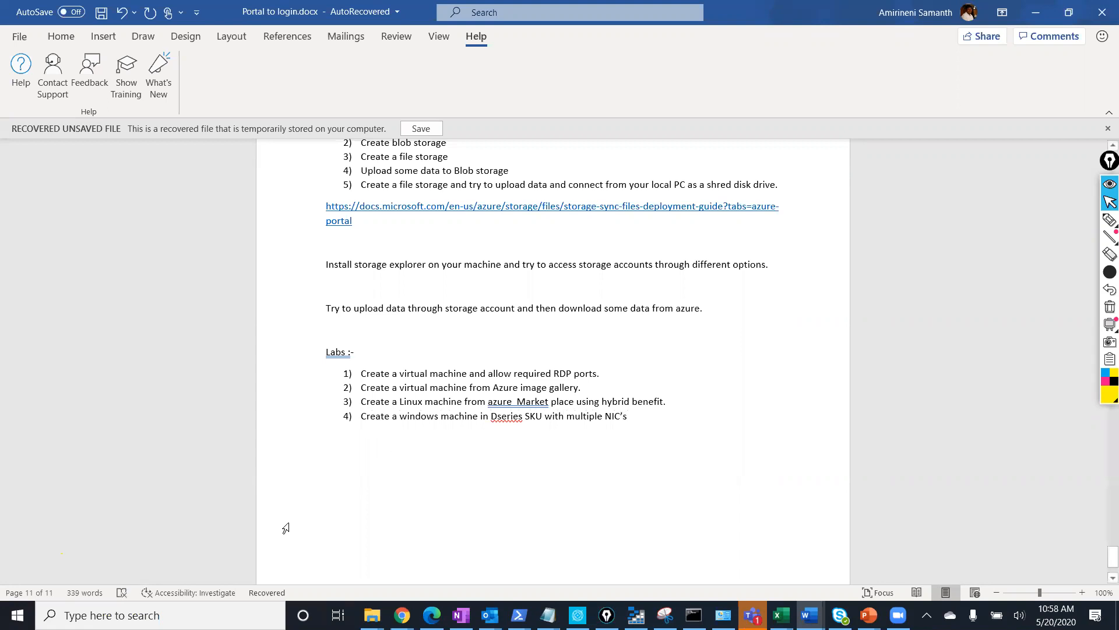
Select the Labs heading and its four items, then clear the selection.
{"action": "left_click_drag", "start_coordinate": [644, 415], "coordinate": [332, 352]}
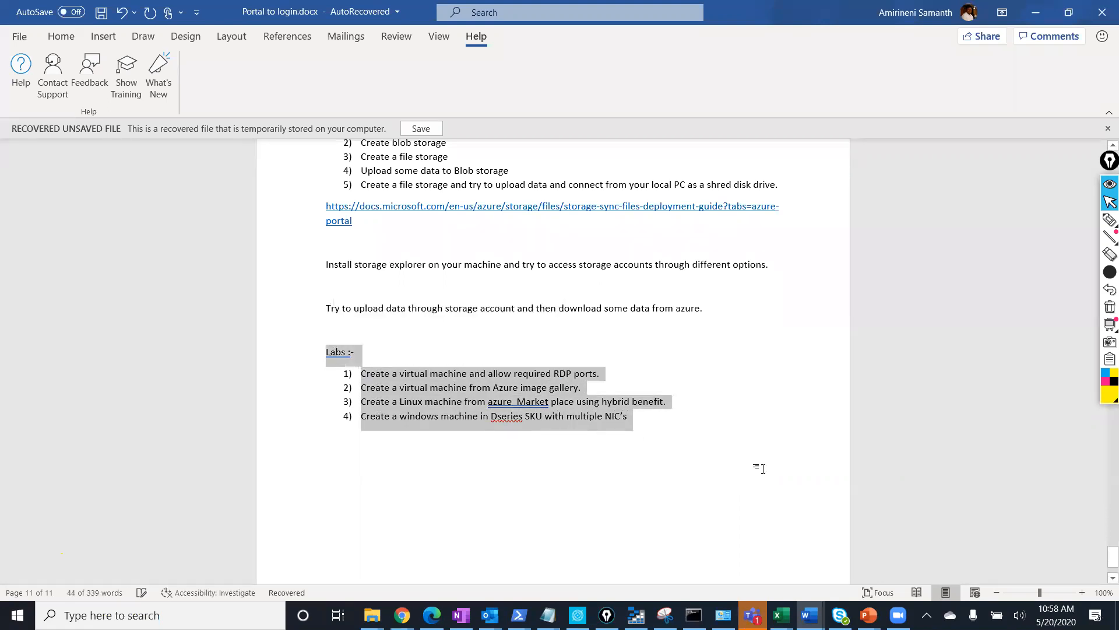
{"action": "left_click", "coordinate": [722, 436]}
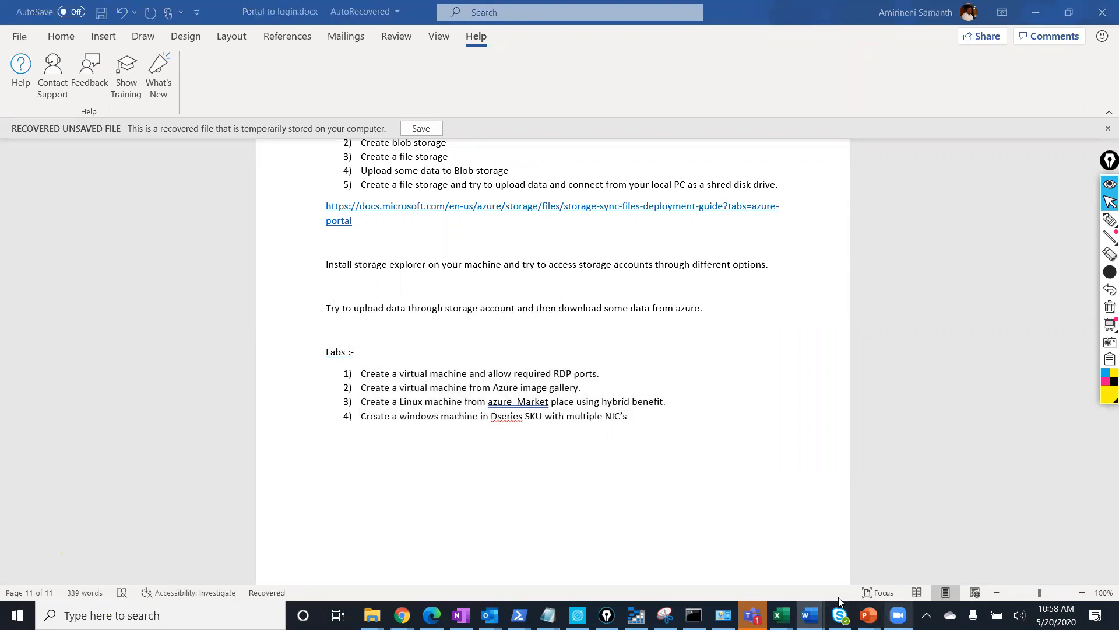
{"action": "left_click_drag", "start_coordinate": [628, 417], "coordinate": [327, 358]}
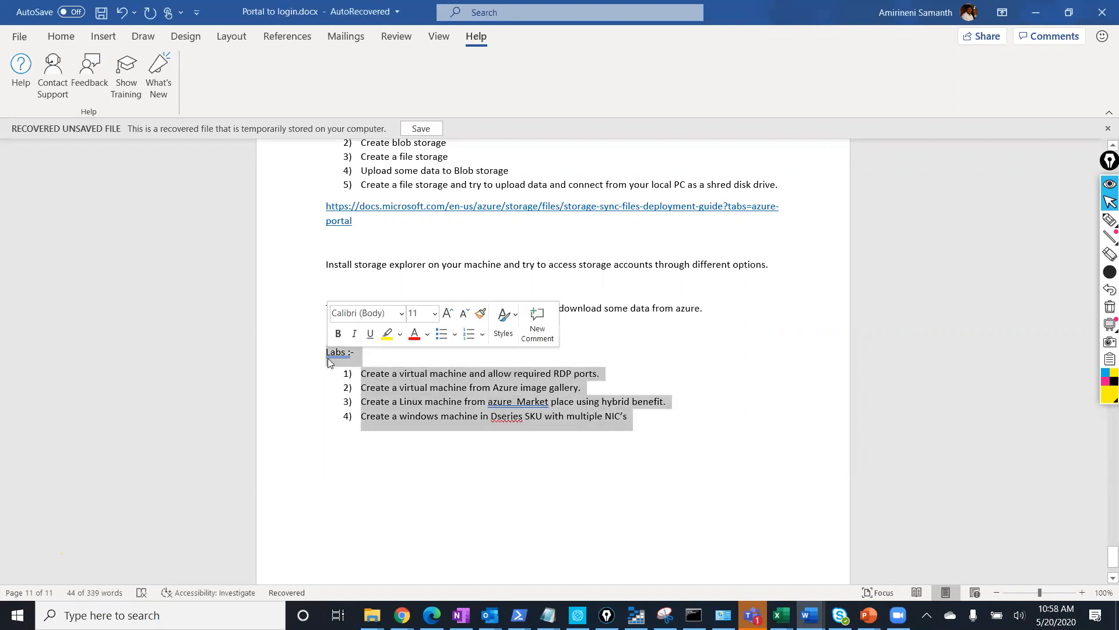
{"action": "left_click", "coordinate": [609, 352]}
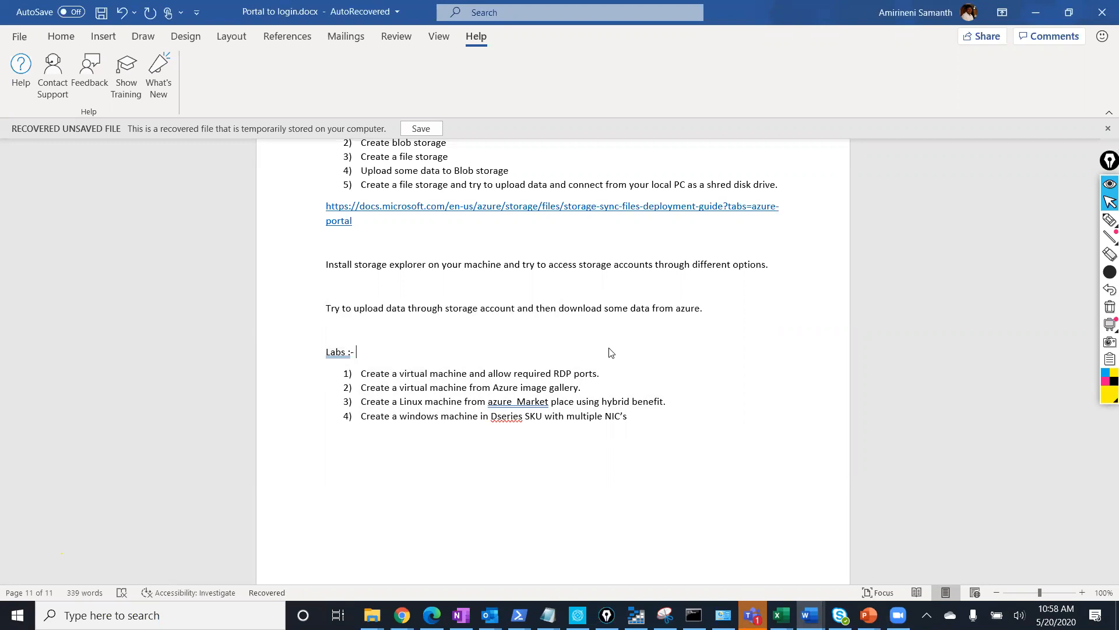
Below item 4, add 'Once created then try to resize the machine with available SKU's'.
{"action": "left_click", "coordinate": [642, 418]}
{"action": "key", "text": "Return"}
{"action": "type", "text": "Cre"}
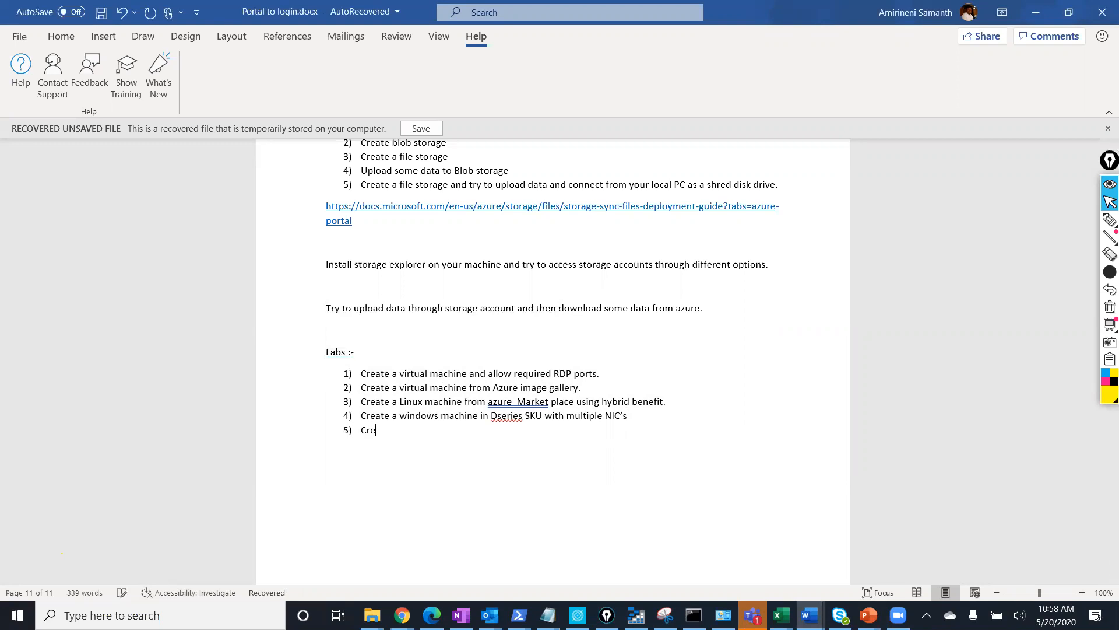
{"action": "key", "text": "BackSpace"}
{"action": "key", "text": "BackSpace"}
{"action": "key", "text": "BackSpace"}
{"action": "type", "text": "Once created then try to resize the machine"}
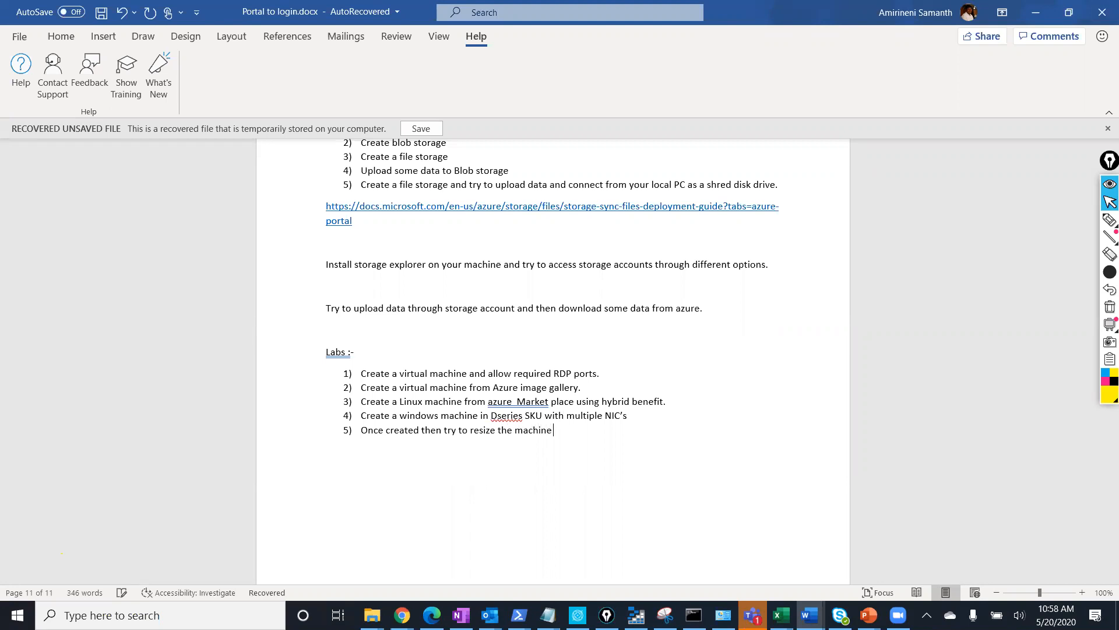
{"action": "type", "text": " with "}
{"action": "type", "text": "available SKU"}
{"action": "type", "text": "'s"}
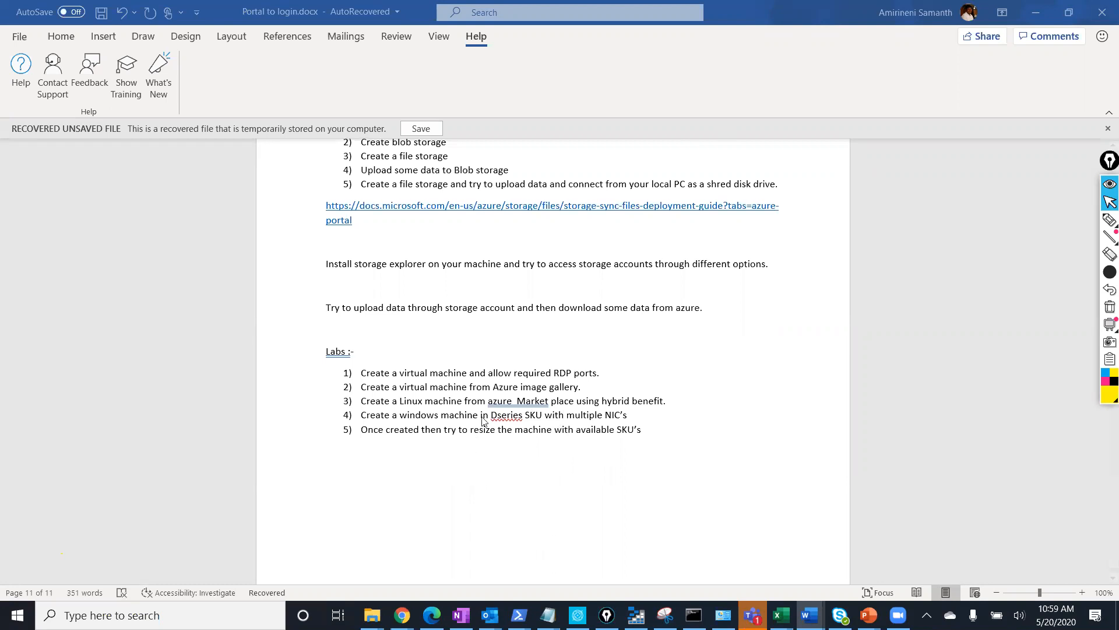
{"action": "scroll", "coordinate": [422, 382], "scroll_direction": "down", "scroll_amount": 1}
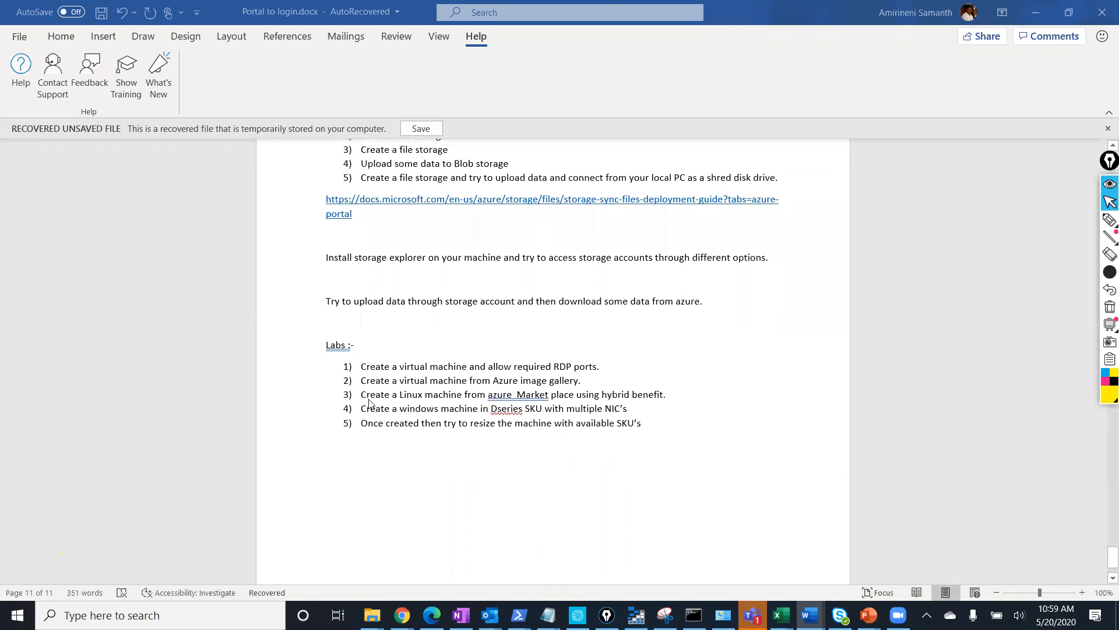